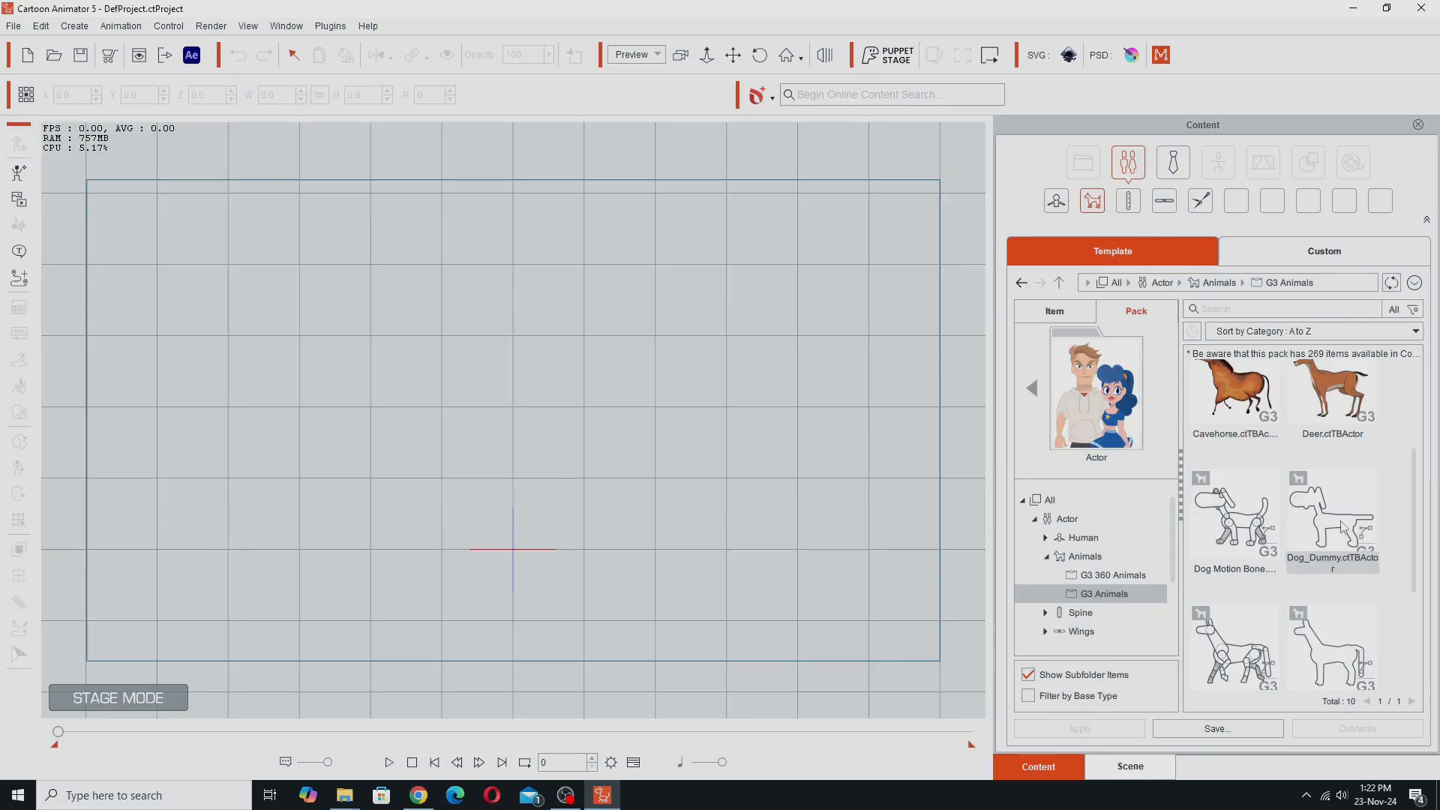
# Add the Dog_Dummy actor from the G3 Animals templates to the stage and open it in Composer mode
pyautogui.doubleClick(1342, 528)
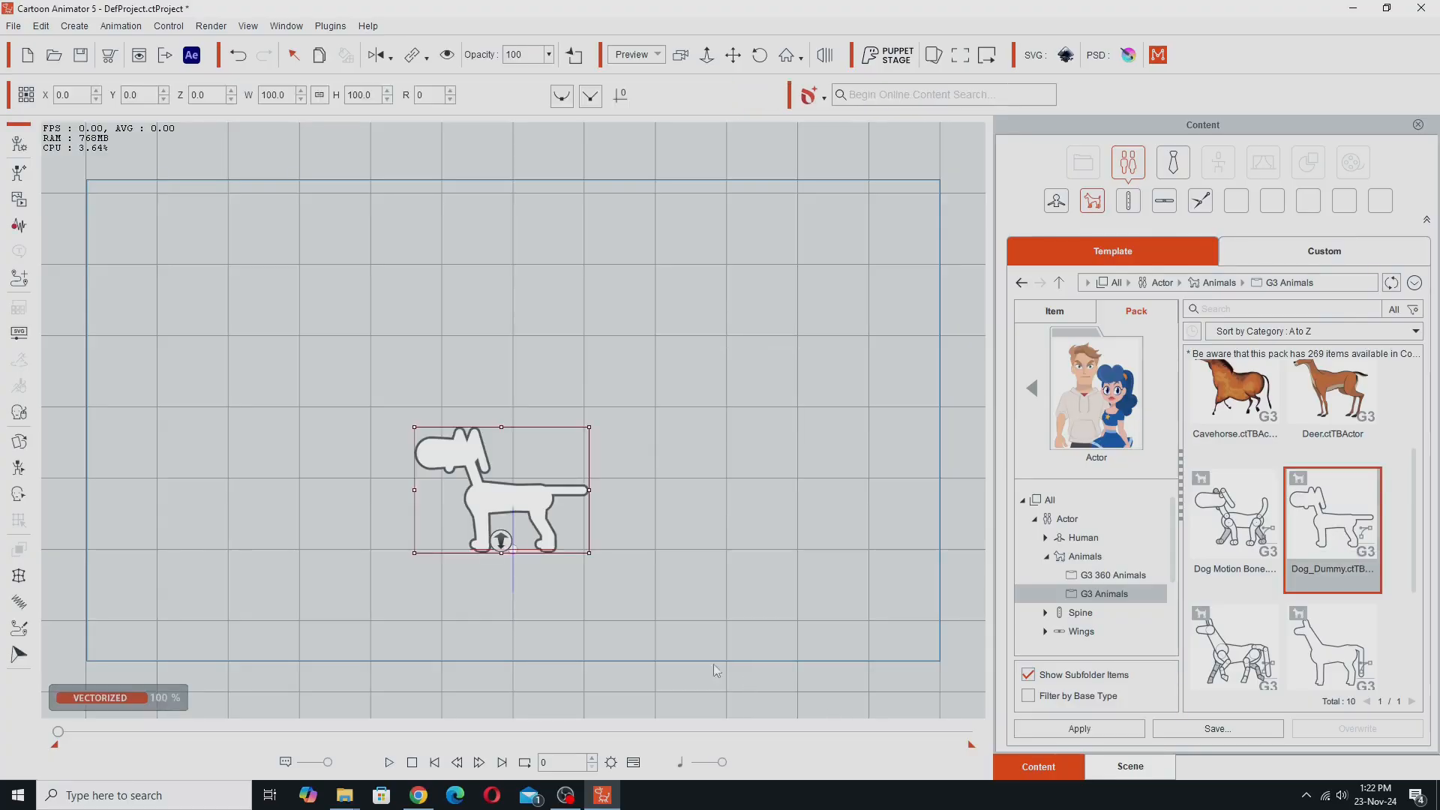
pyautogui.press('z')
pyautogui.moveTo(516, 480); pyautogui.dragTo(551, 322)
pyautogui.moveTo(525, 518); pyautogui.dragTo(525, 198)
pyautogui.click(733, 54)
pyautogui.moveTo(636, 498); pyautogui.dragTo(674, 327)
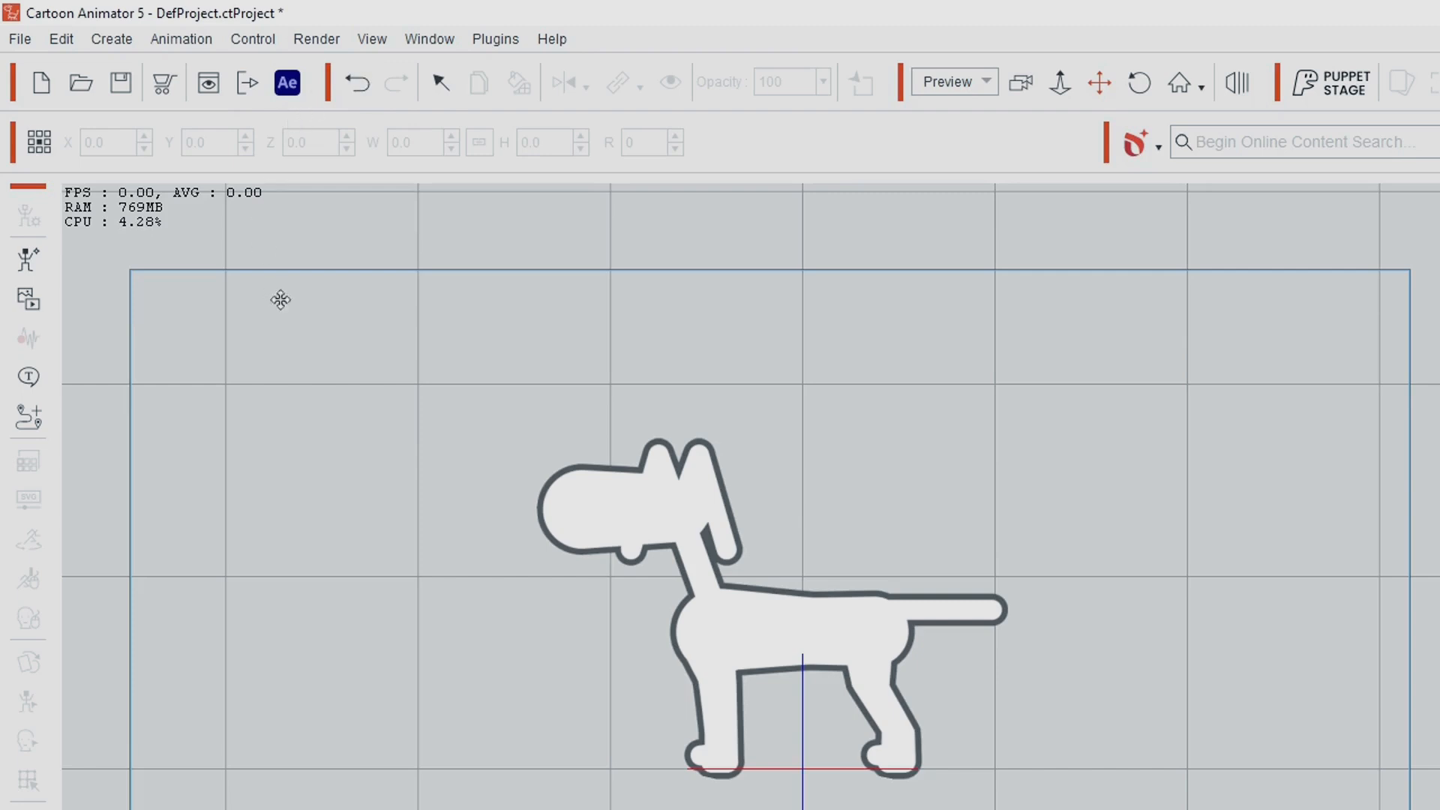
pyautogui.click(768, 634)
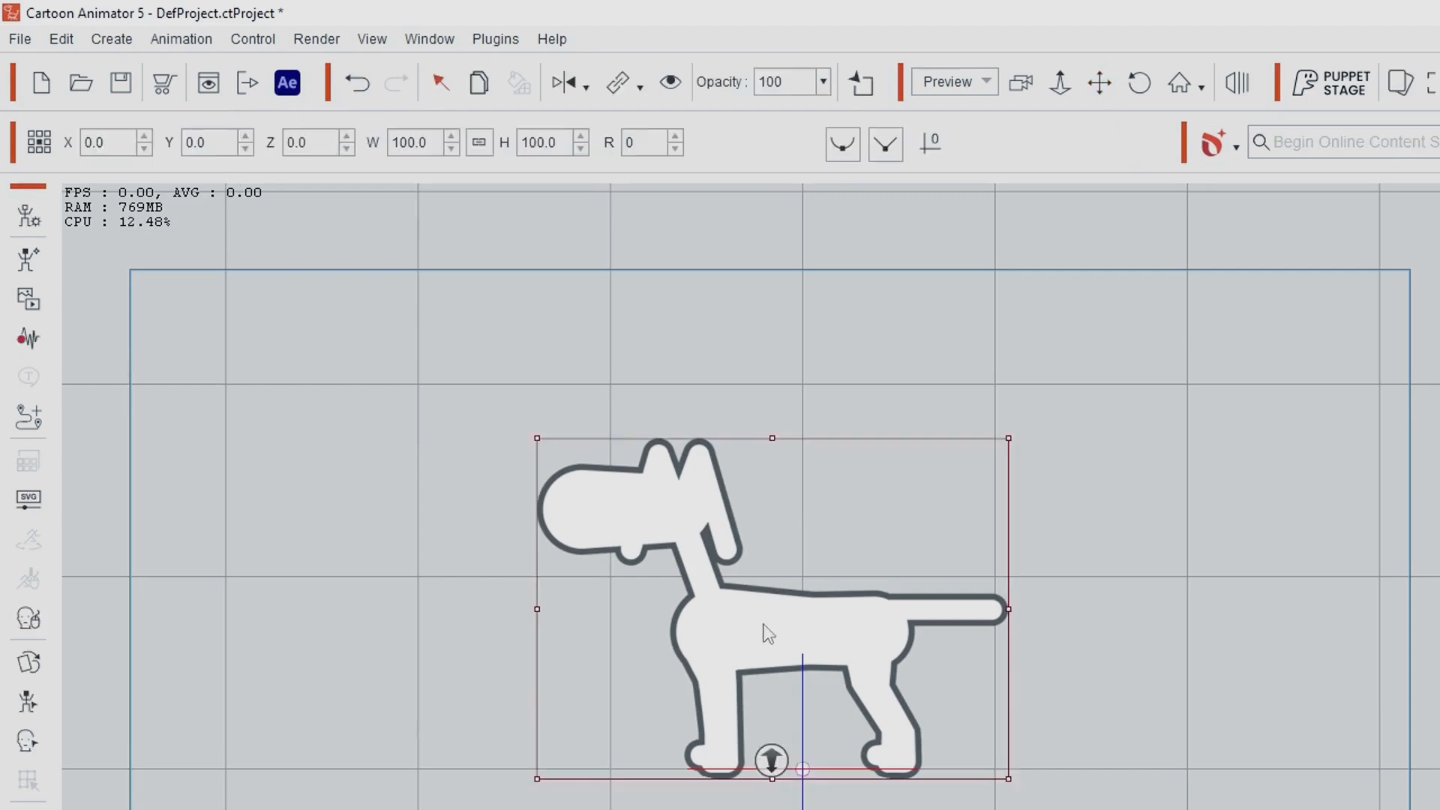
pyautogui.click(30, 217)
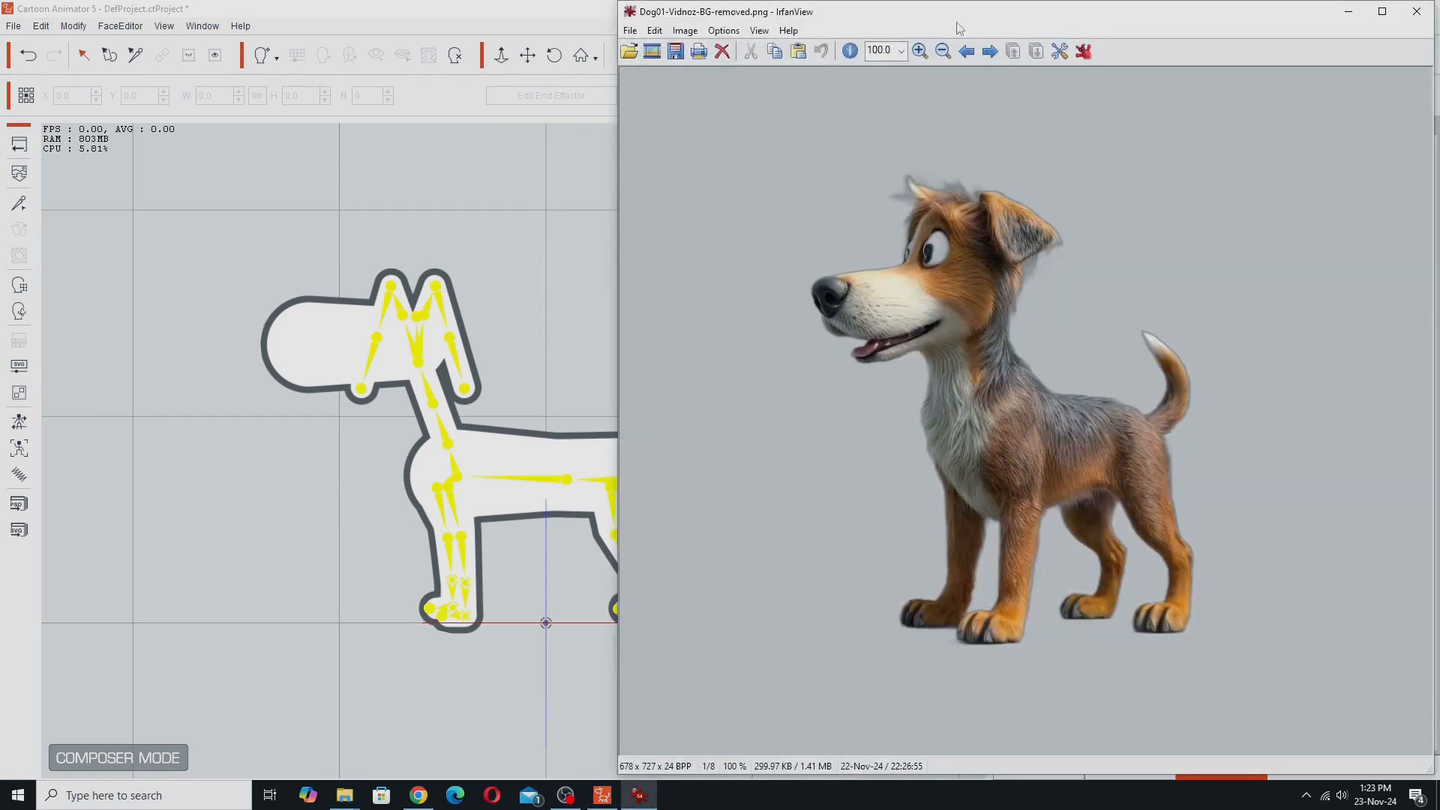
# Close the dog reference picture and open the dummy's Hip sprite in the Sprite Editor
pyautogui.moveTo(960, 28); pyautogui.dragTo(859, 28)
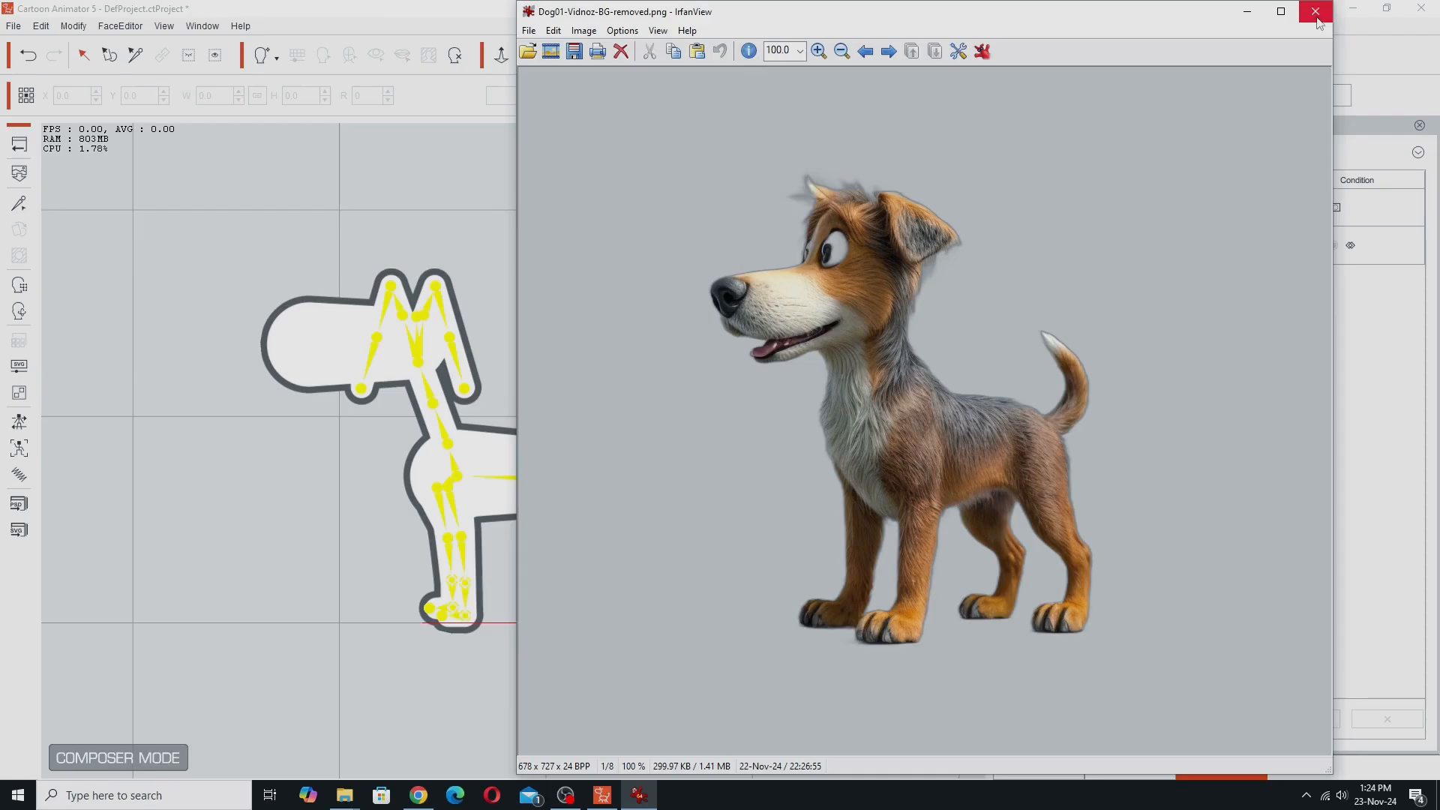
pyautogui.click(1317, 11)
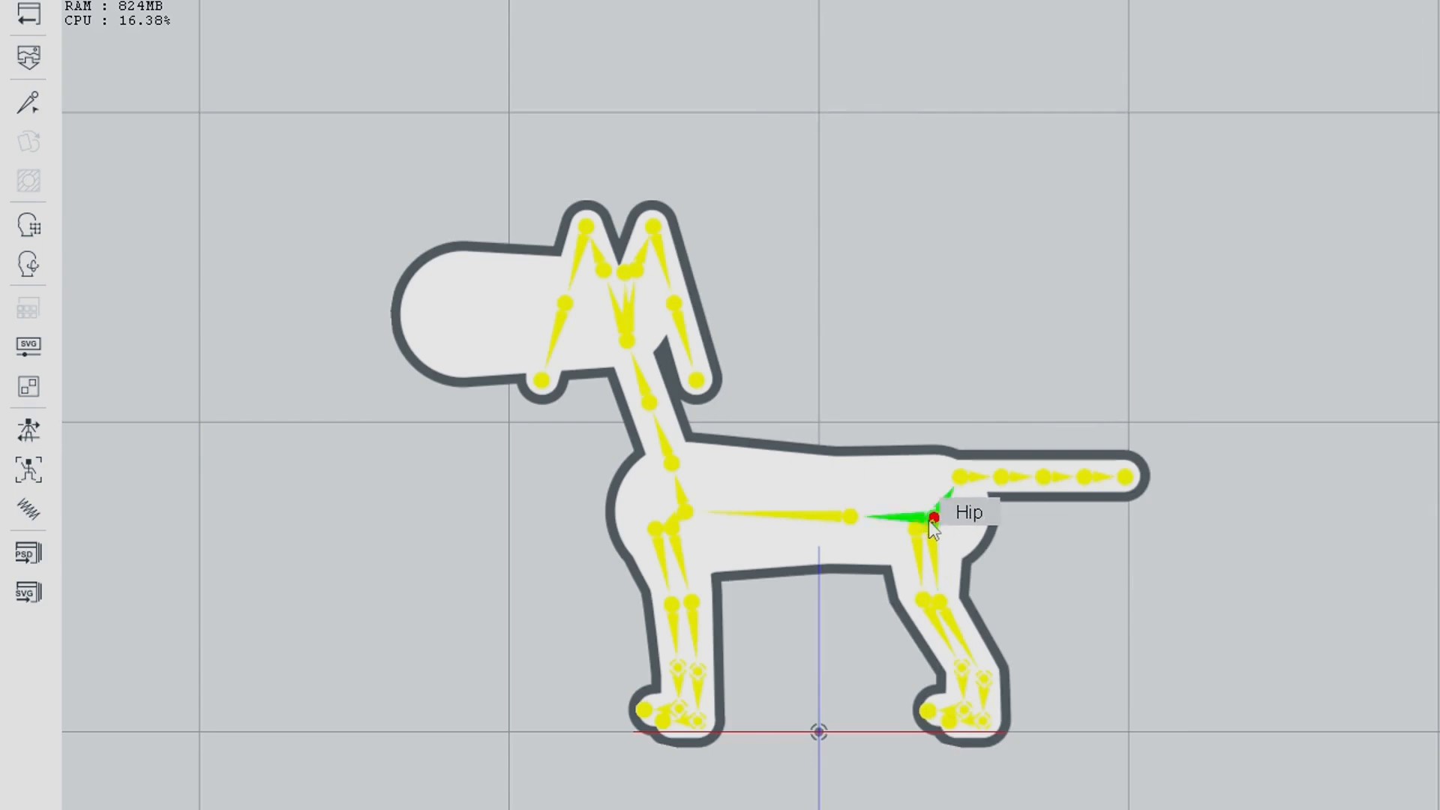
pyautogui.click(622, 484)
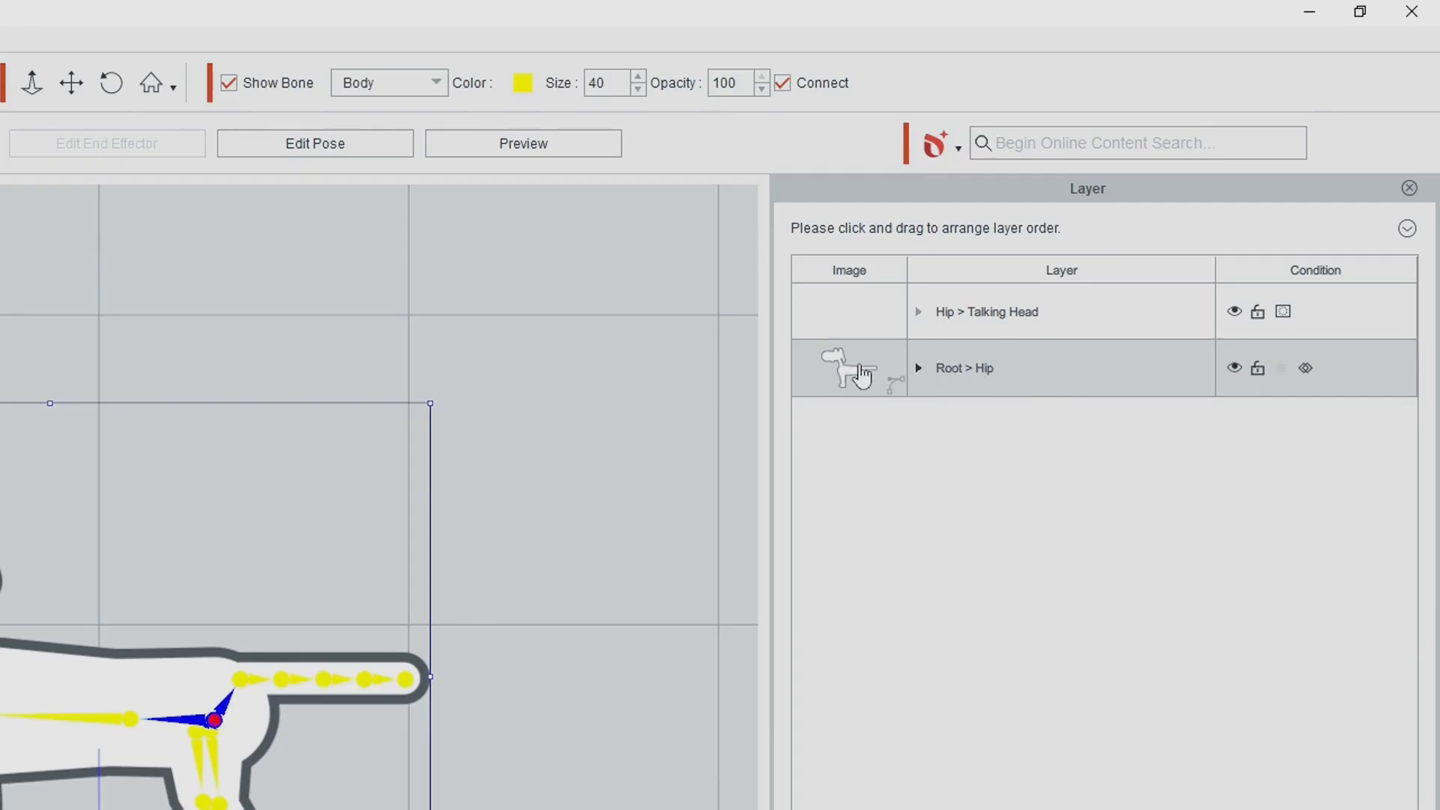
pyautogui.click(861, 379)
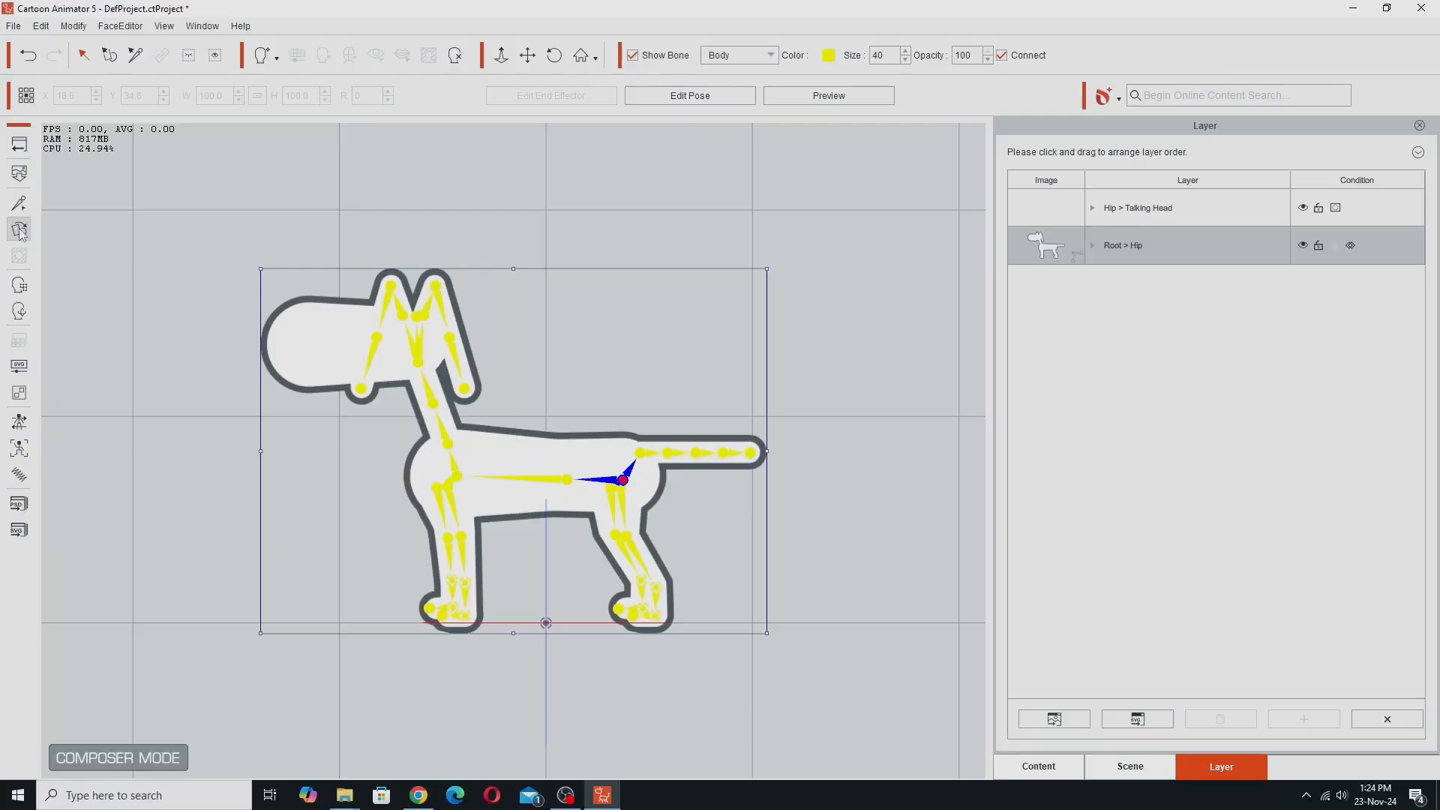
pyautogui.click(20, 231)
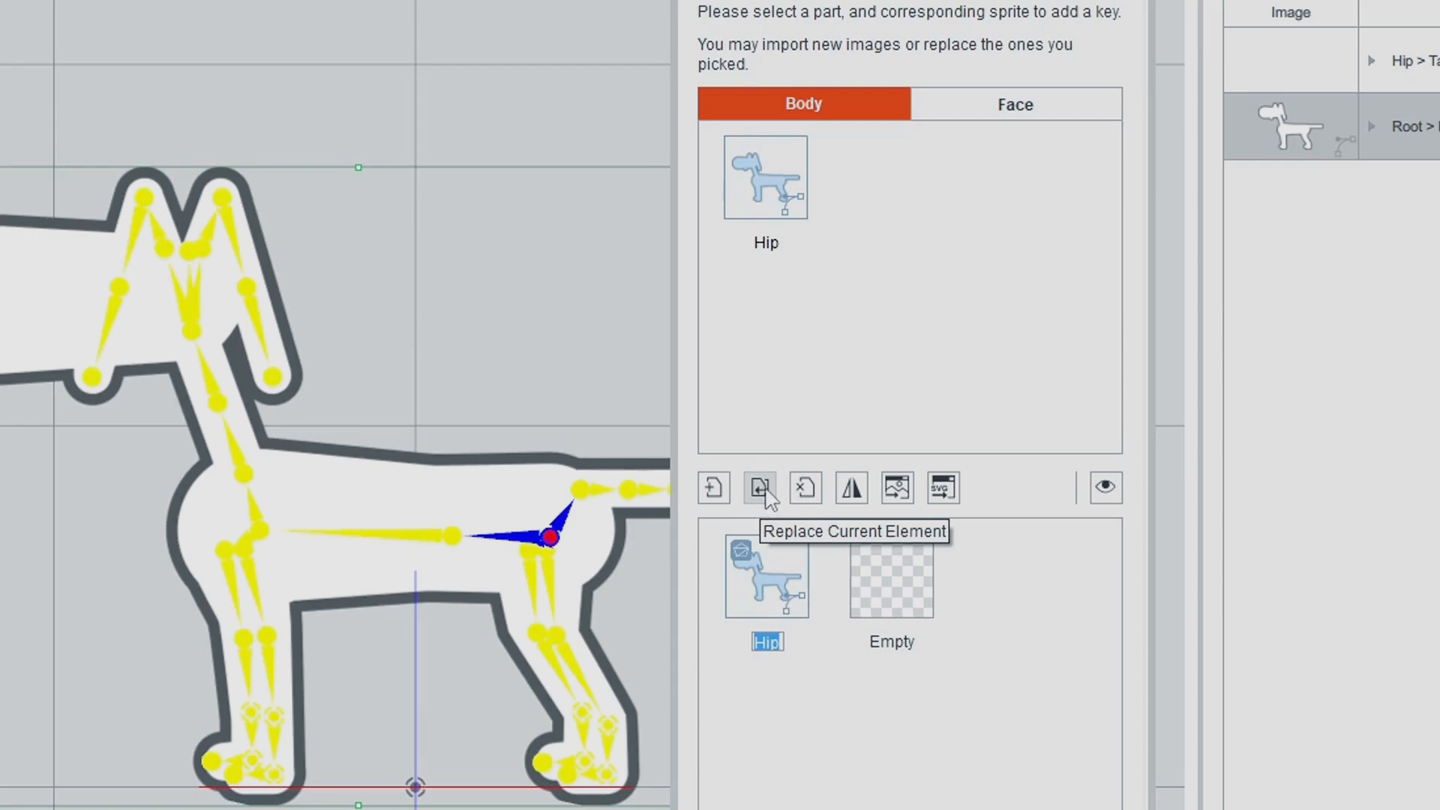
# Replace the Hip sprite with the image Dog01-Vidnoz-BG-removed.png
pyautogui.click(761, 495)
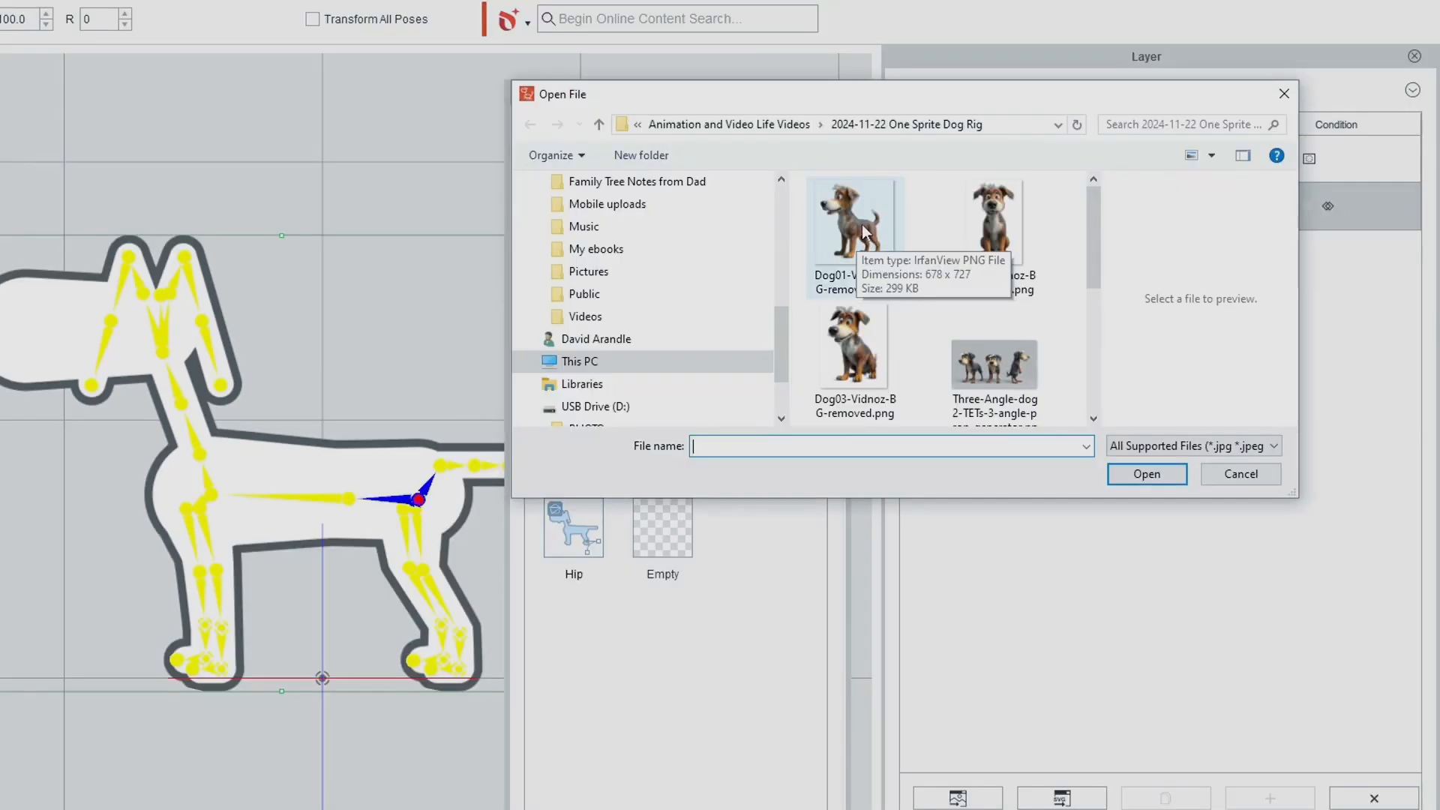
pyautogui.click(863, 231)
pyautogui.click(1145, 475)
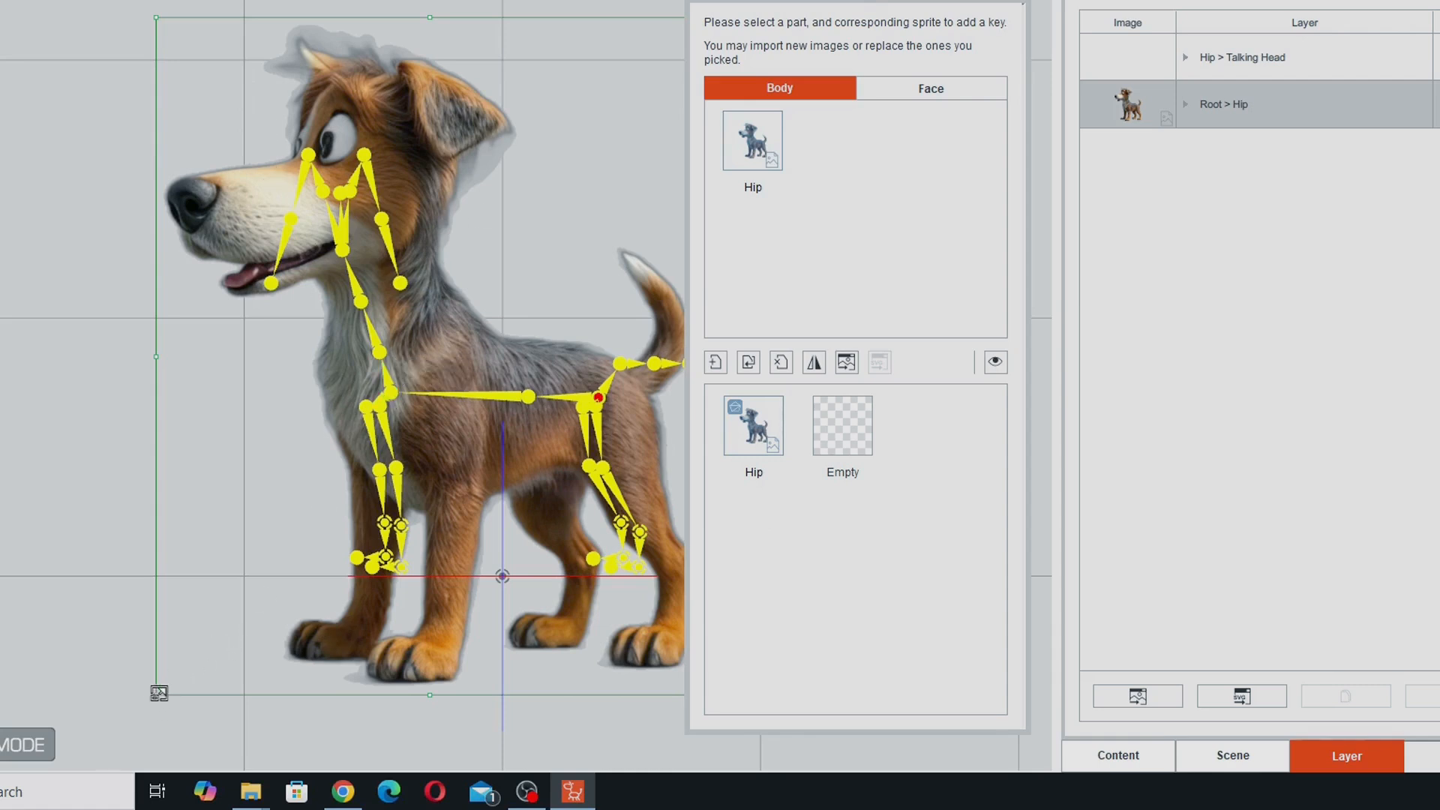
# Scale the dog sprite to 70 in width and height to fit the skeleton, and close the Sprite Editor
pyautogui.moveTo(156, 695); pyautogui.dragTo(246, 597)
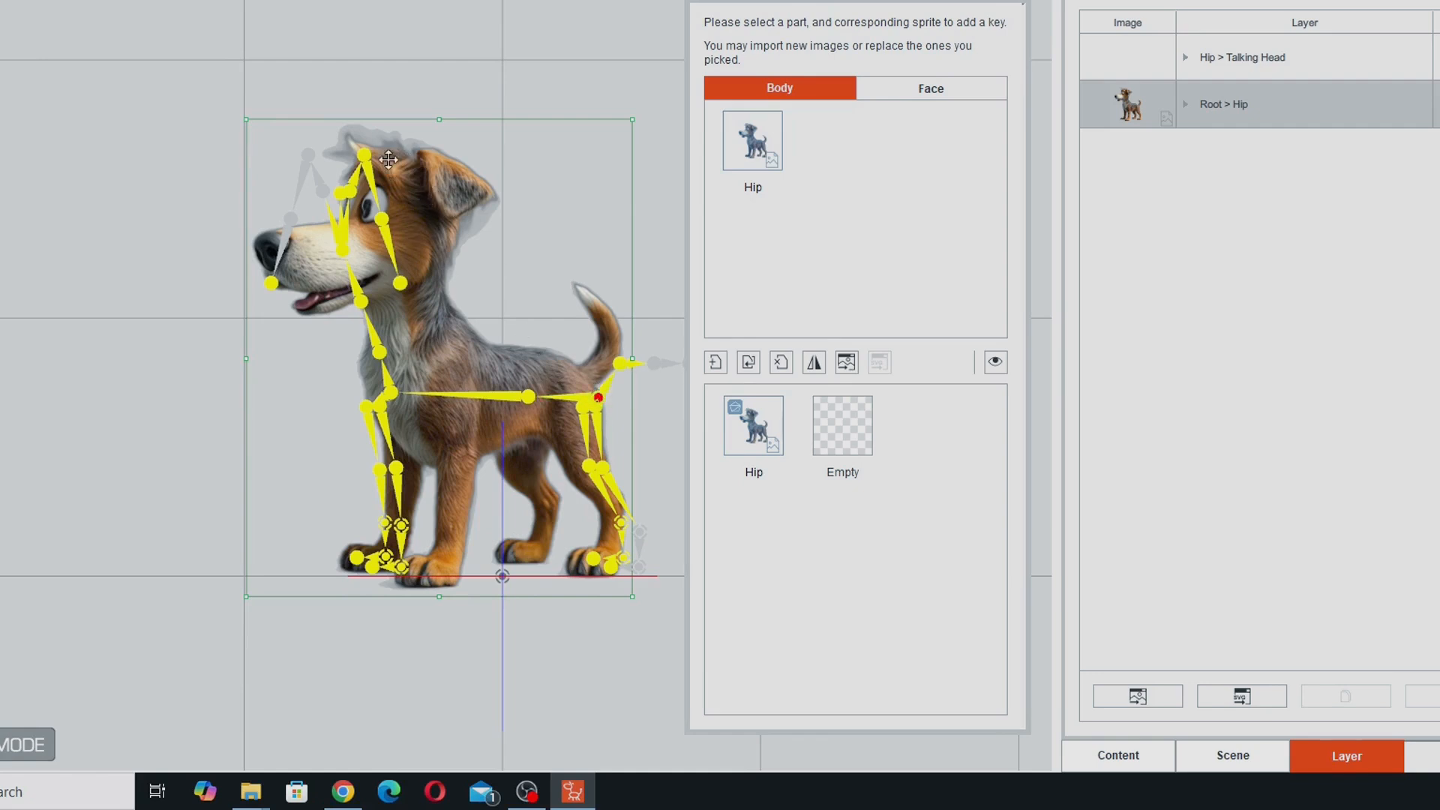
pyautogui.moveTo(247, 597); pyautogui.dragTo(249, 595)
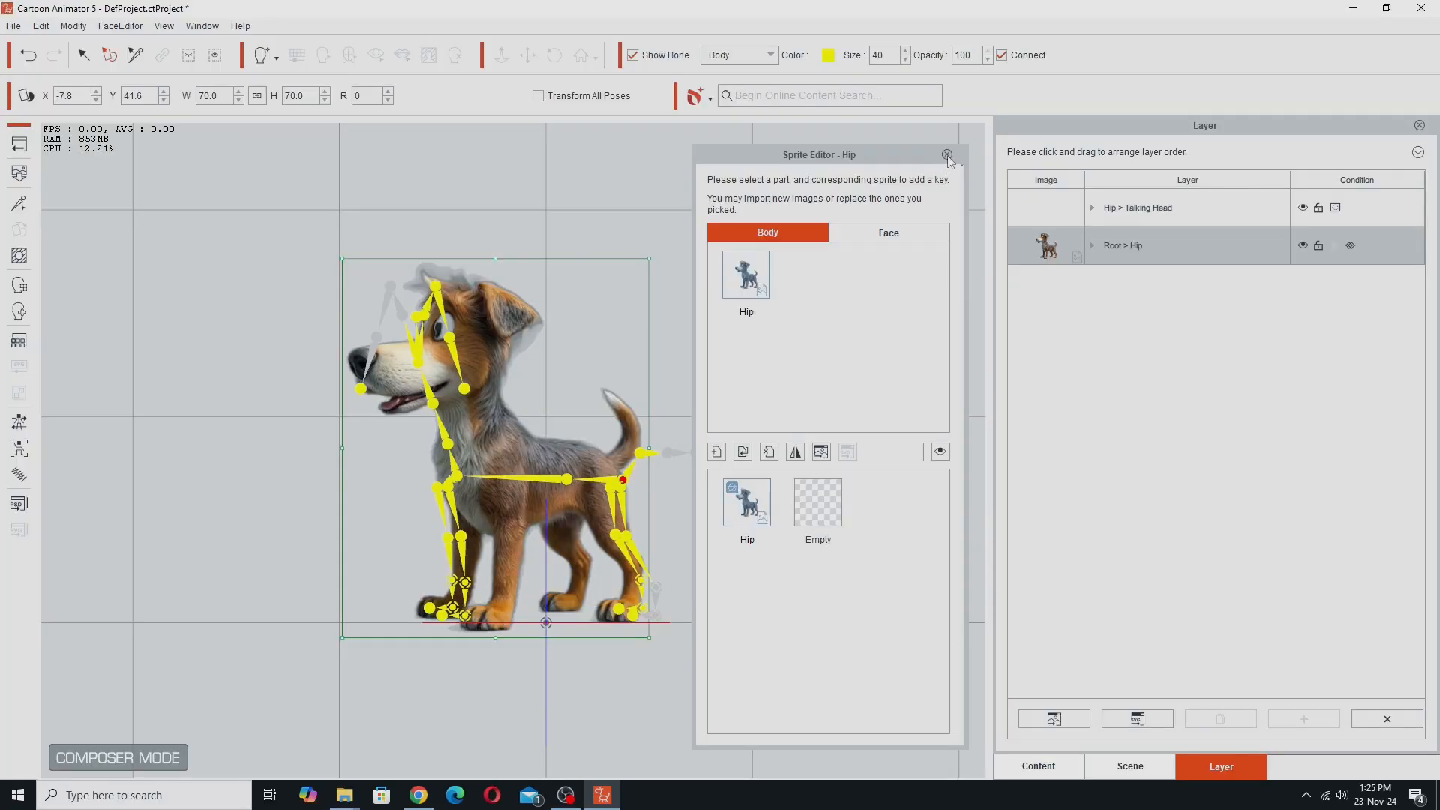
pyautogui.click(947, 156)
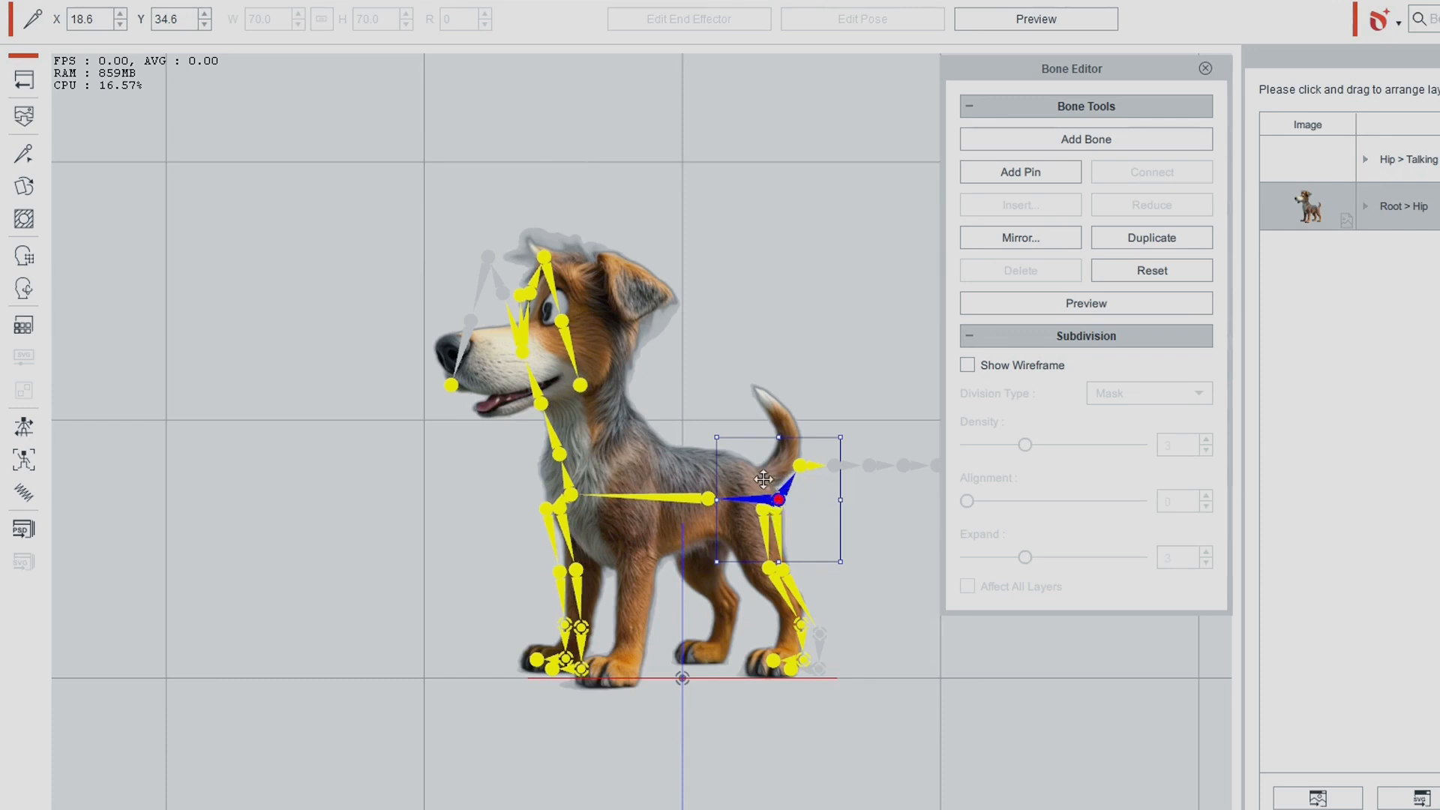
# Move the Hip bone forward into the dog's rump and the Spine1 bone forward along its back
pyautogui.moveTo(764, 479); pyautogui.dragTo(797, 475)
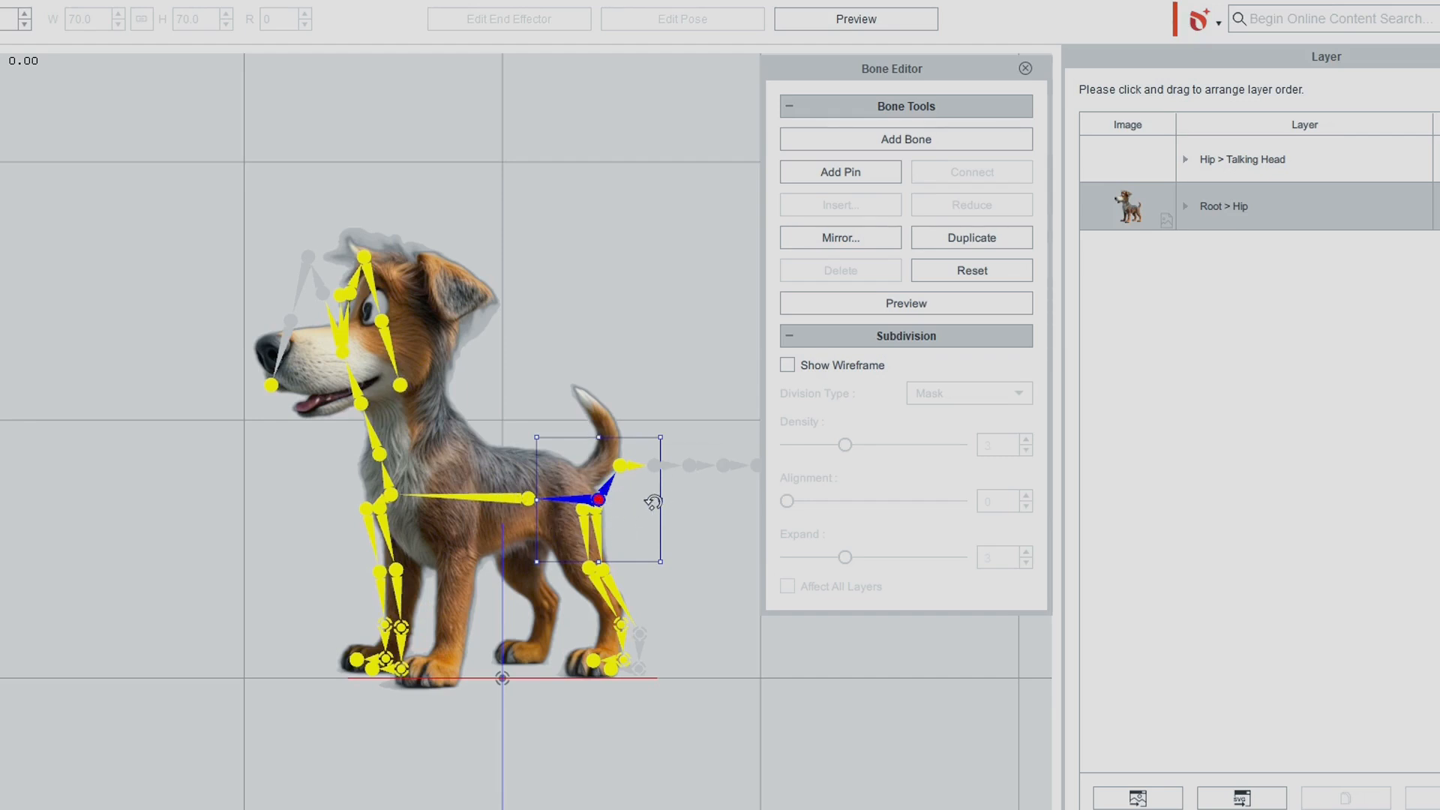
pyautogui.moveTo(582, 473); pyautogui.dragTo(528, 468)
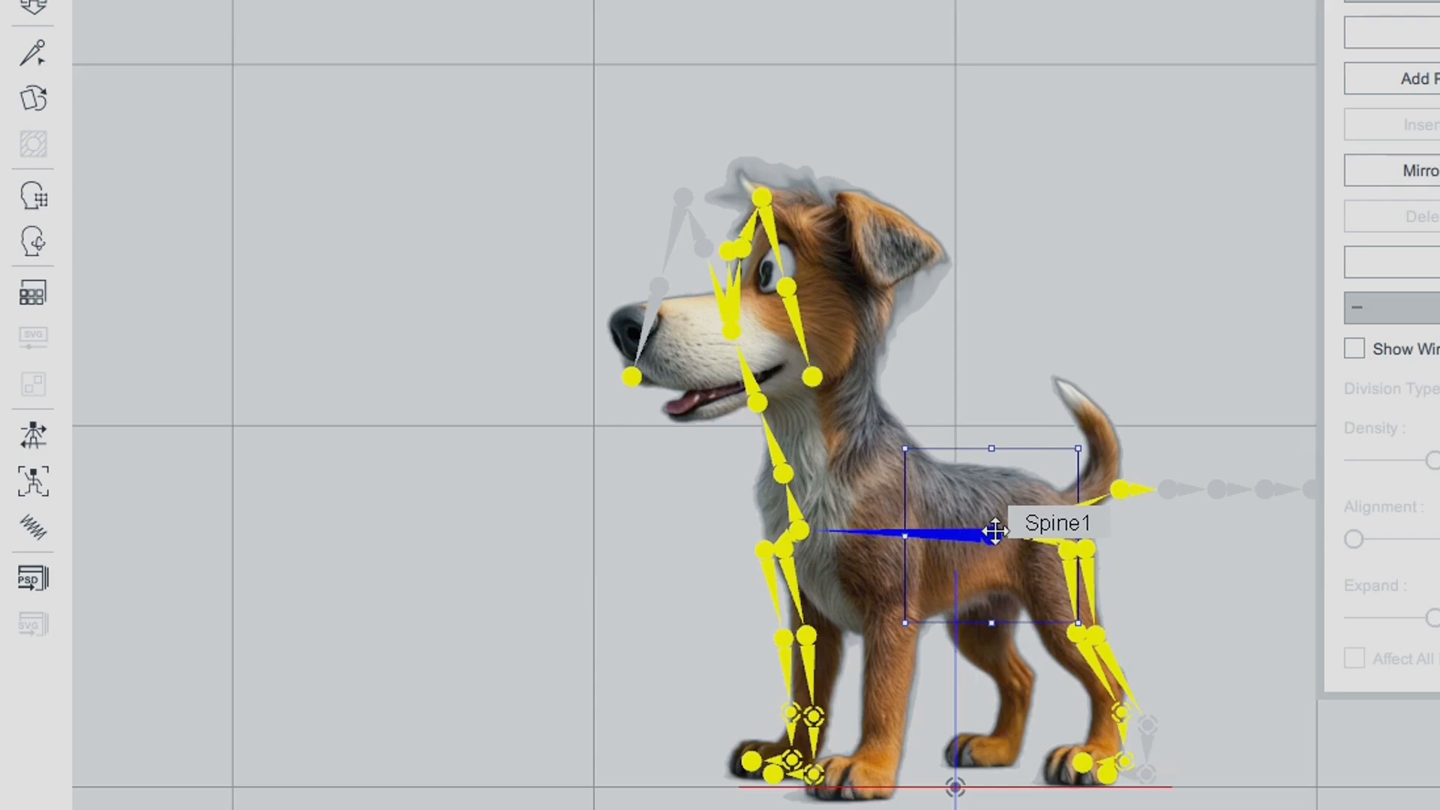
pyautogui.moveTo(996, 531); pyautogui.dragTo(939, 531)
# Move the back right leg's bones onto the dog's far hind leg and align the thigh joint with the knee
pyautogui.click(1071, 572)
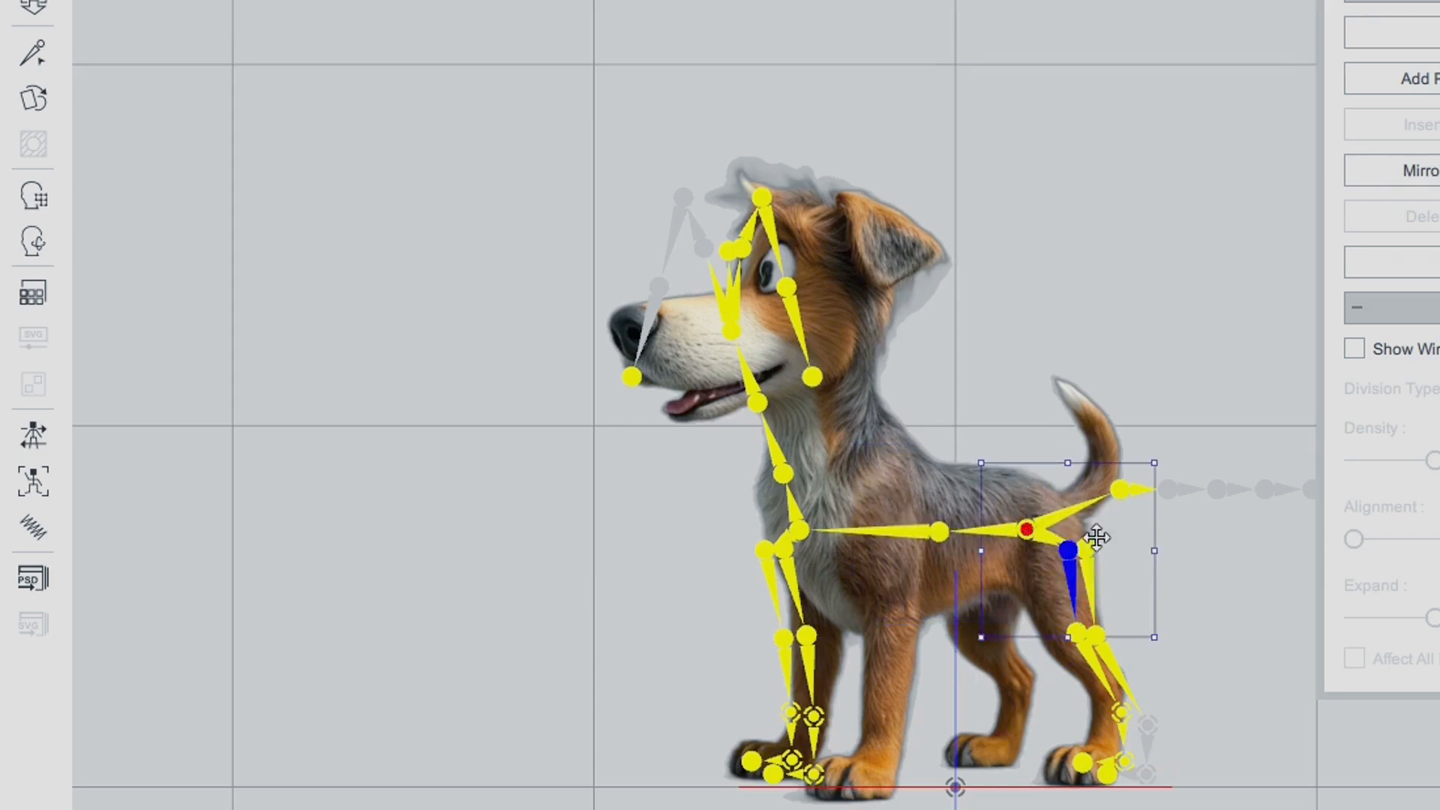
pyautogui.moveTo(1103, 524); pyautogui.dragTo(985, 509)
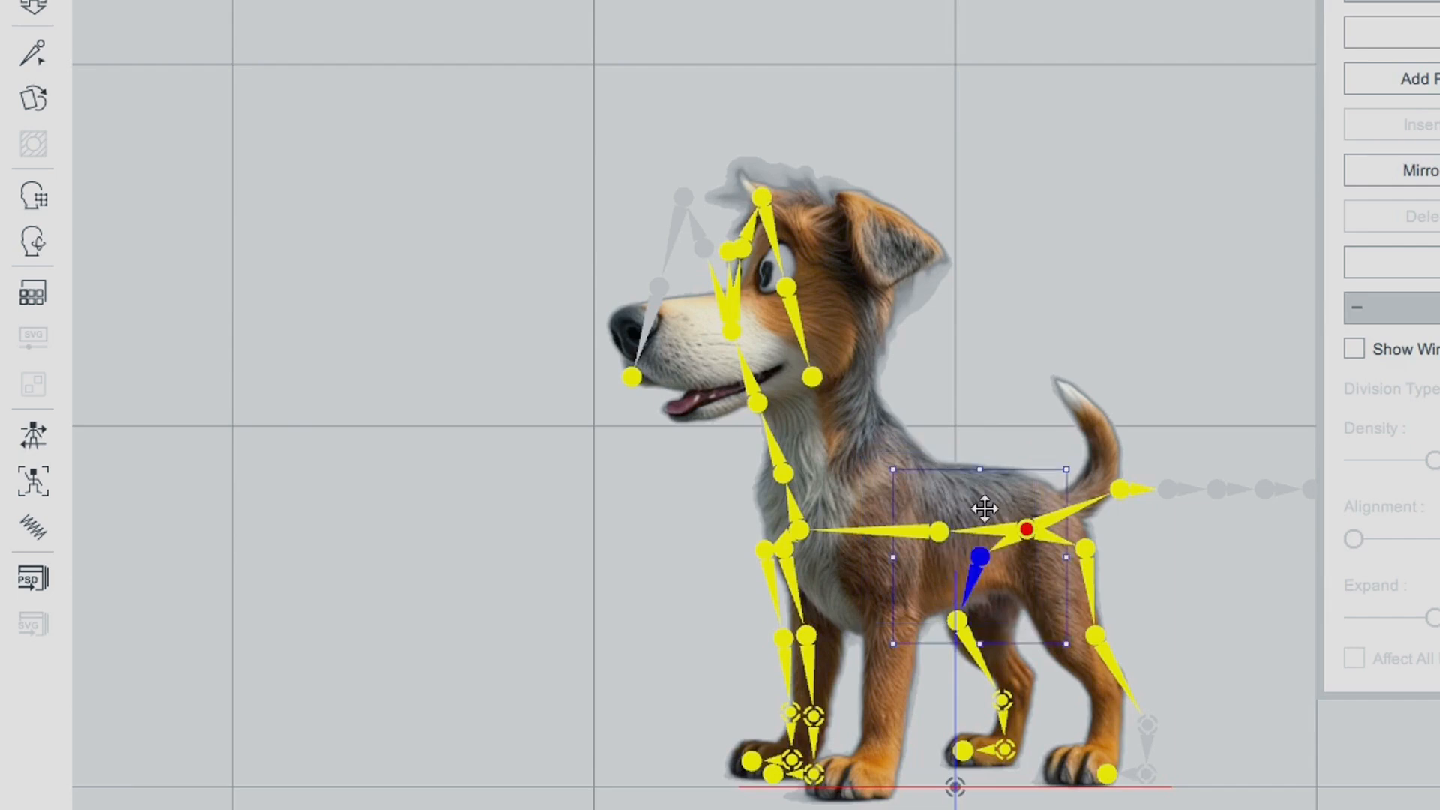
pyautogui.moveTo(1018, 695); pyautogui.dragTo(1031, 676)
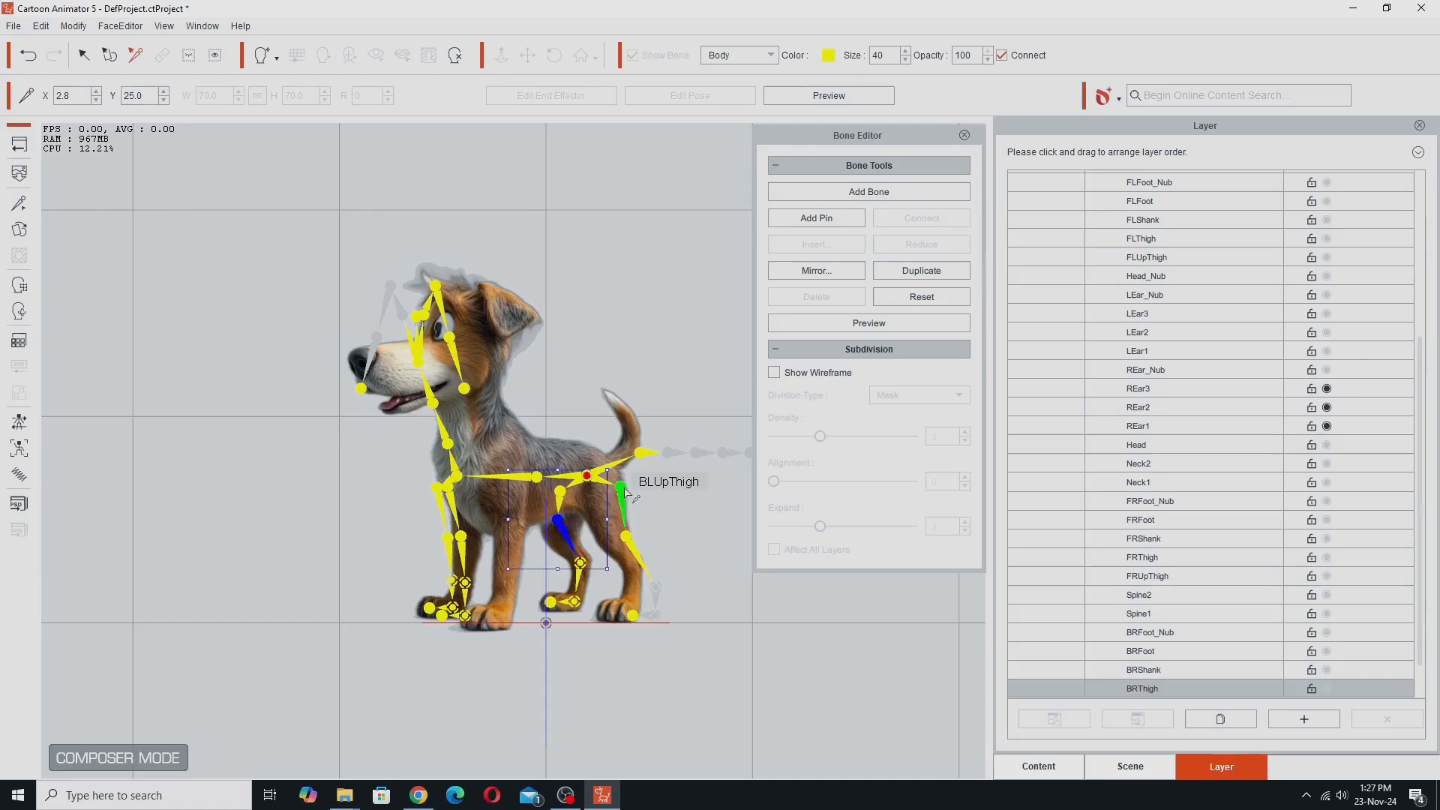
# Align the back left leg's upper thigh, thigh and shank bones with the dog's near hind leg
pyautogui.moveTo(1086, 549)
pyautogui.mouseDown()
pyautogui.moveTo(1044, 542)
pyautogui.moveTo(1064, 557)
pyautogui.mouseUp()
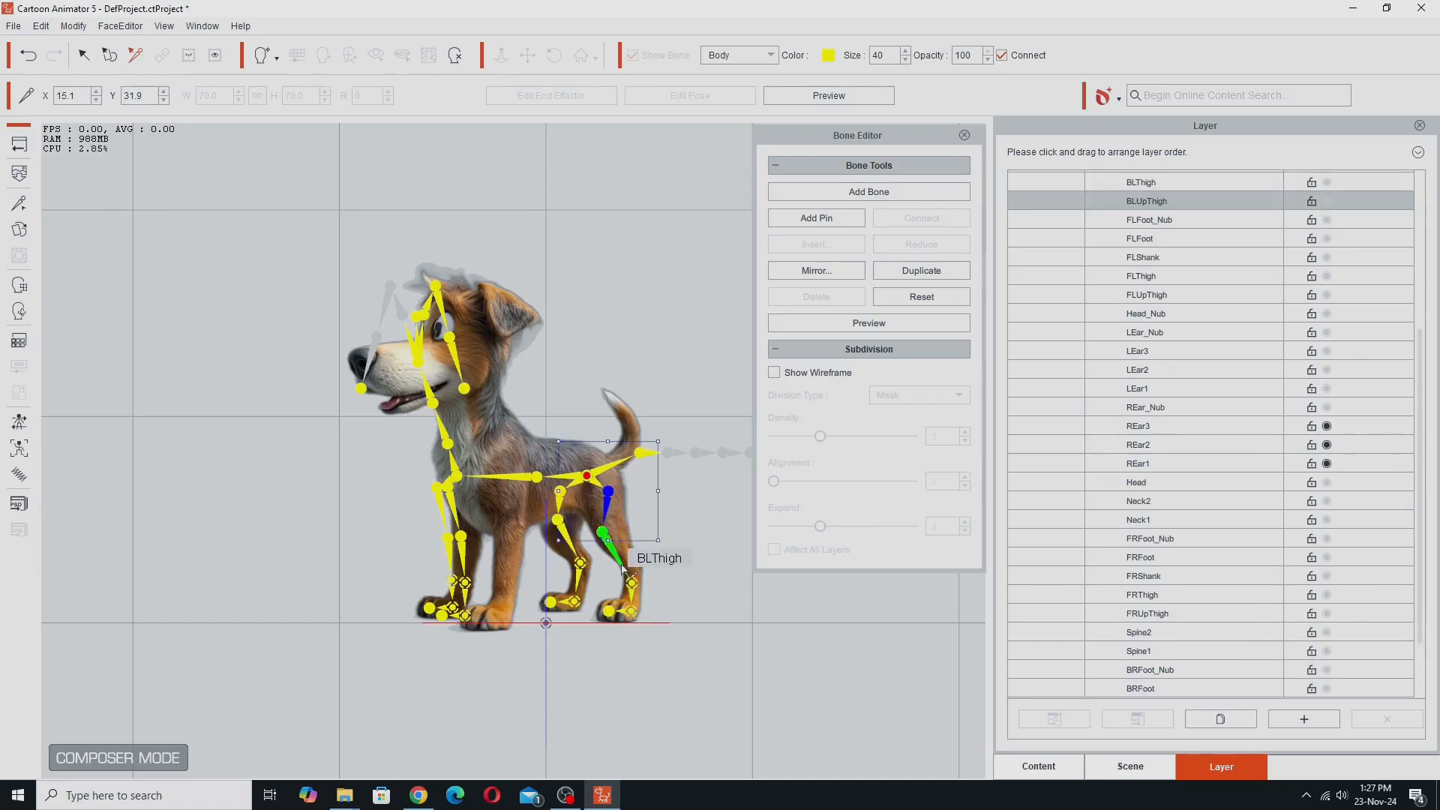
pyautogui.moveTo(1057, 625); pyautogui.dragTo(1086, 599)
pyautogui.moveTo(620, 515); pyautogui.dragTo(622, 517)
pyautogui.moveTo(635, 584); pyautogui.dragTo(639, 565)
# Fit the front left leg's bones to the dog's near front leg and the front right bones to the far one
pyautogui.moveTo(451, 492); pyautogui.dragTo(504, 525)
pyautogui.moveTo(501, 585); pyautogui.dragTo(507, 581)
pyautogui.moveTo(437, 487); pyautogui.dragTo(466, 538)
pyautogui.moveTo(454, 580); pyautogui.dragTo(463, 580)
# Arrange the tail bones along the curve of the dog's raised tail, from its base to the tip
pyautogui.moveTo(640, 453); pyautogui.dragTo(612, 464)
pyautogui.moveTo(640, 464); pyautogui.dragTo(628, 450)
pyautogui.moveTo(656, 451); pyautogui.dragTo(625, 414)
pyautogui.moveTo(651, 414); pyautogui.dragTo(611, 398)
# Align the chest, neck and head bones with the dog's shoulder, neck and head
pyautogui.moveTo(456, 476); pyautogui.dragTo(461, 367)
pyautogui.click(474, 461)
pyautogui.moveTo(448, 326); pyautogui.dragTo(479, 342)
pyautogui.moveTo(471, 368); pyautogui.dragTo(474, 379)
# Place the left ear bones along the near folded ear and the right ear bones along the far ear
pyautogui.moveTo(468, 304); pyautogui.dragTo(481, 309)
pyautogui.moveTo(480, 275); pyautogui.dragTo(510, 298)
pyautogui.moveTo(494, 326); pyautogui.dragTo(508, 314)
pyautogui.moveTo(522, 364); pyautogui.dragTo(449, 279)
pyautogui.moveTo(435, 329); pyautogui.dragTo(438, 277)
pyautogui.moveTo(419, 381); pyautogui.dragTo(428, 284)
# Adjust the foot bones to match the paws and raise the Spine1 bone closer to the dog's back
pyautogui.moveTo(479, 618); pyautogui.dragTo(431, 612)
pyautogui.click(551, 602)
pyautogui.moveTo(557, 576); pyautogui.dragTo(557, 579)
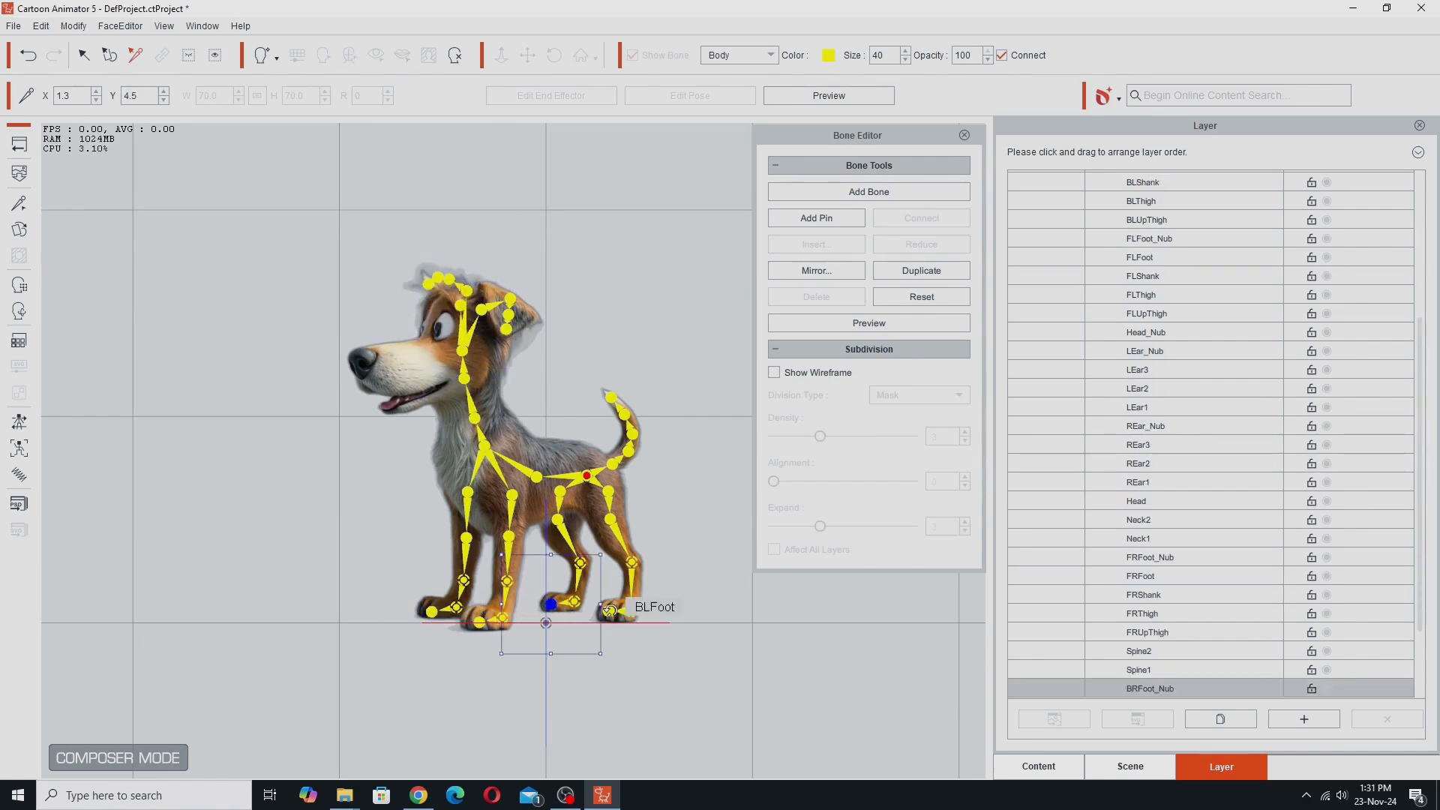
pyautogui.click(608, 611)
pyautogui.click(660, 441)
pyautogui.moveTo(537, 477); pyautogui.dragTo(532, 457)
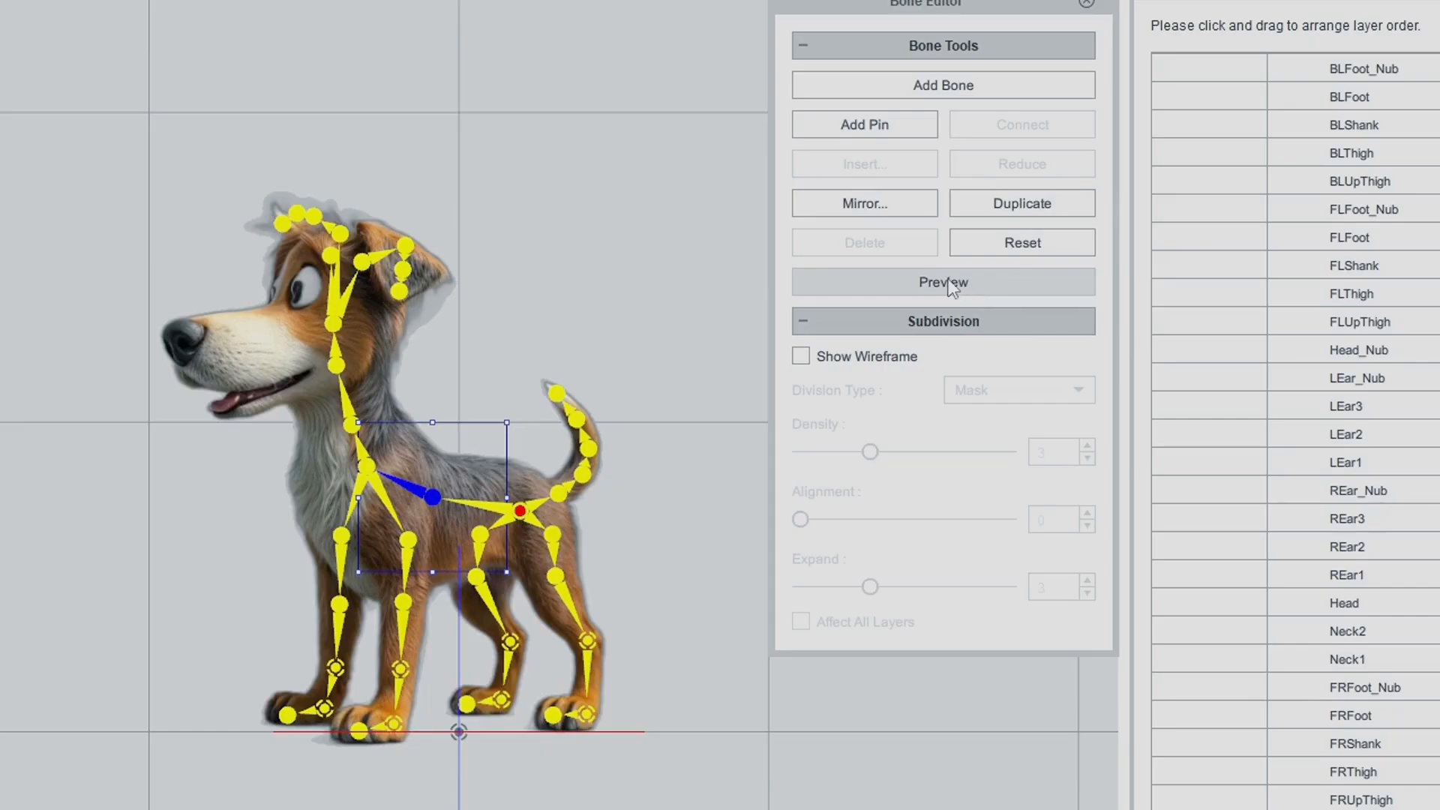
# Preview the rig and rotate the Neck1, Neck2 and Head bones to test the neck and head movement
pyautogui.click(951, 287)
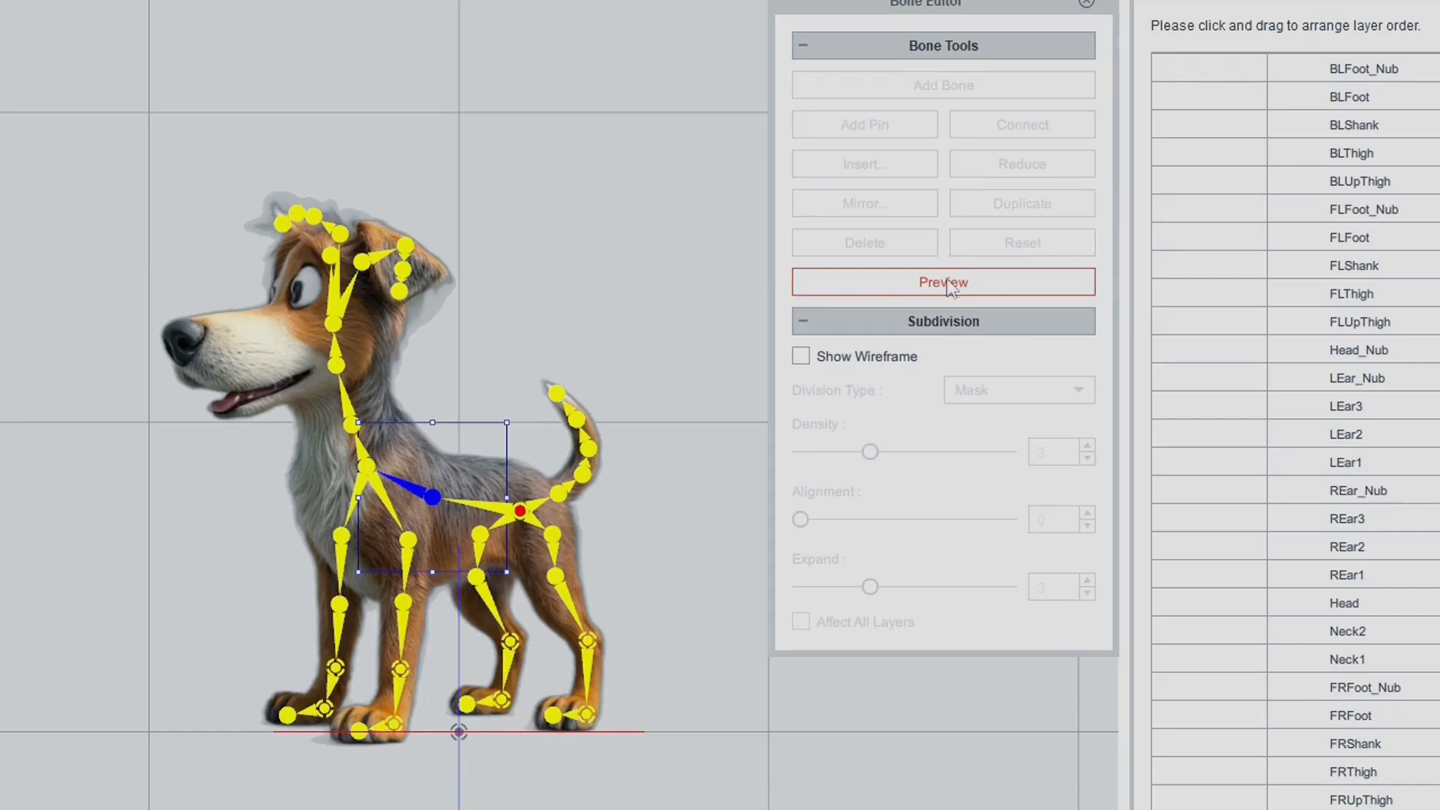
pyautogui.click(351, 424)
pyautogui.moveTo(444, 342); pyautogui.dragTo(447, 349)
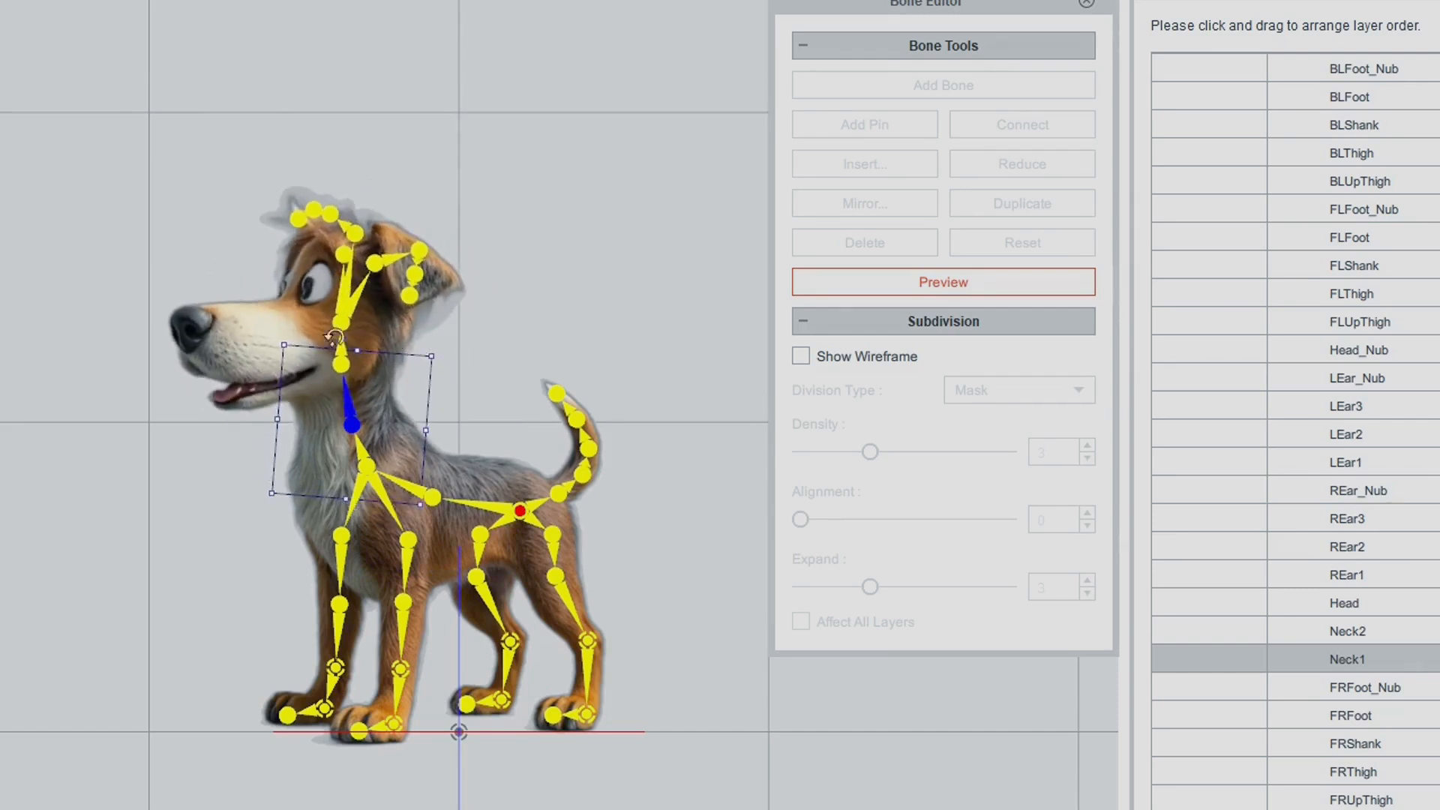
pyautogui.click(340, 365)
pyautogui.moveTo(436, 297)
pyautogui.mouseDown()
pyautogui.moveTo(453, 334)
pyautogui.moveTo(442, 309)
pyautogui.mouseUp()
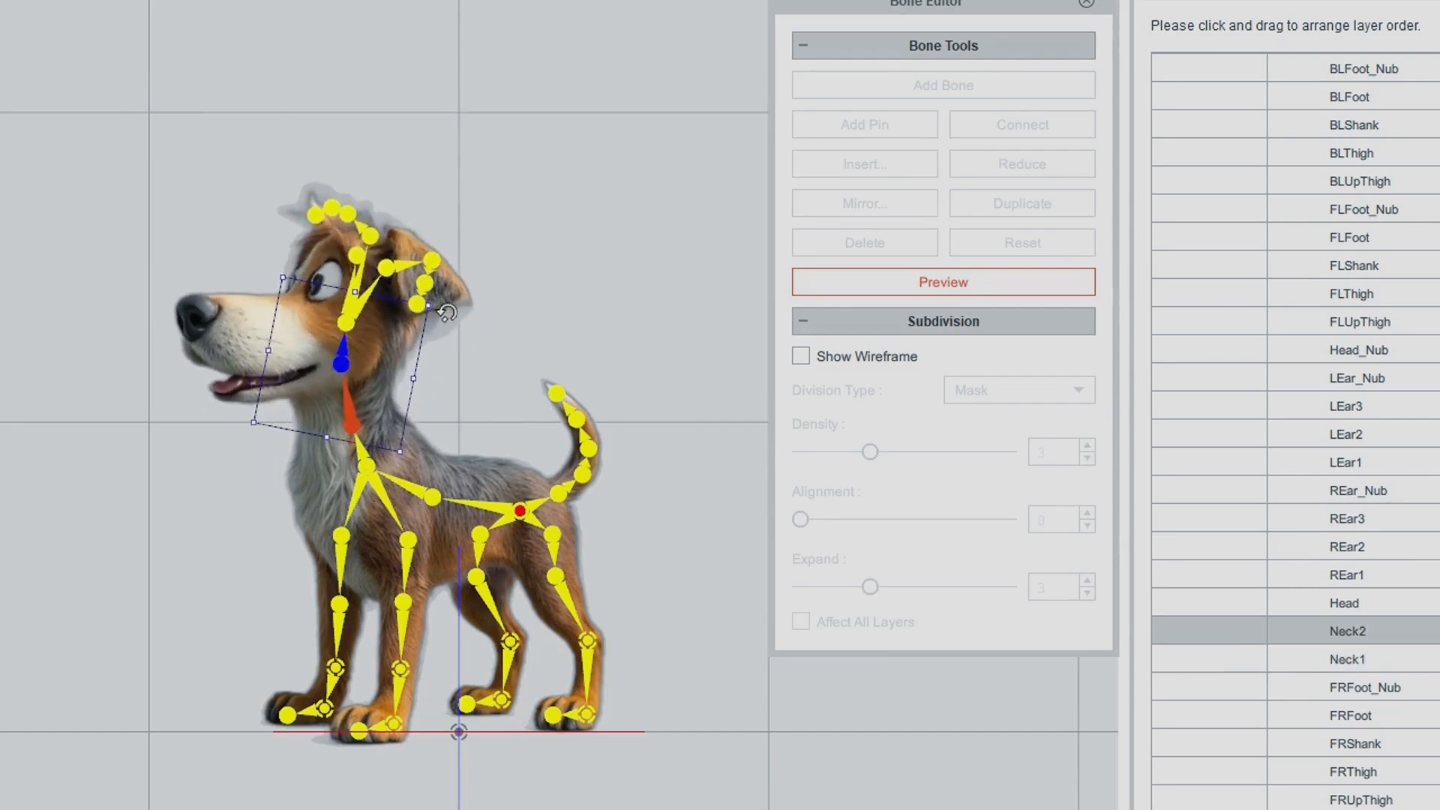
pyautogui.click(345, 323)
pyautogui.moveTo(448, 256)
pyautogui.mouseDown()
pyautogui.moveTo(470, 289)
pyautogui.moveTo(459, 245)
pyautogui.mouseUp()
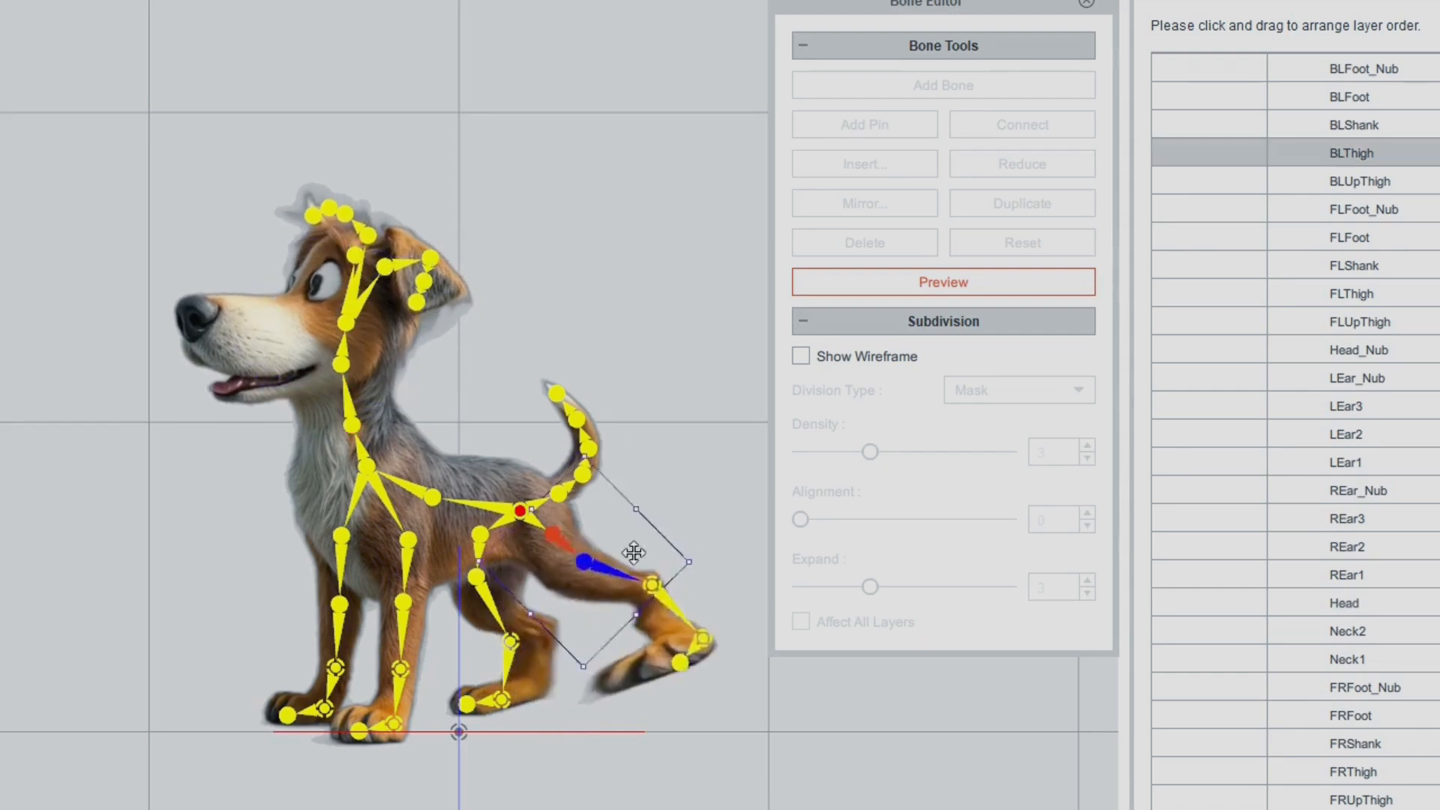
# Test the hind leg deformation by posing the BLThigh and BRUpThigh bones, and leave the bone preview
pyautogui.moveTo(634, 552)
pyautogui.mouseDown()
pyautogui.moveTo(639, 614)
pyautogui.moveTo(620, 572)
pyautogui.mouseUp()
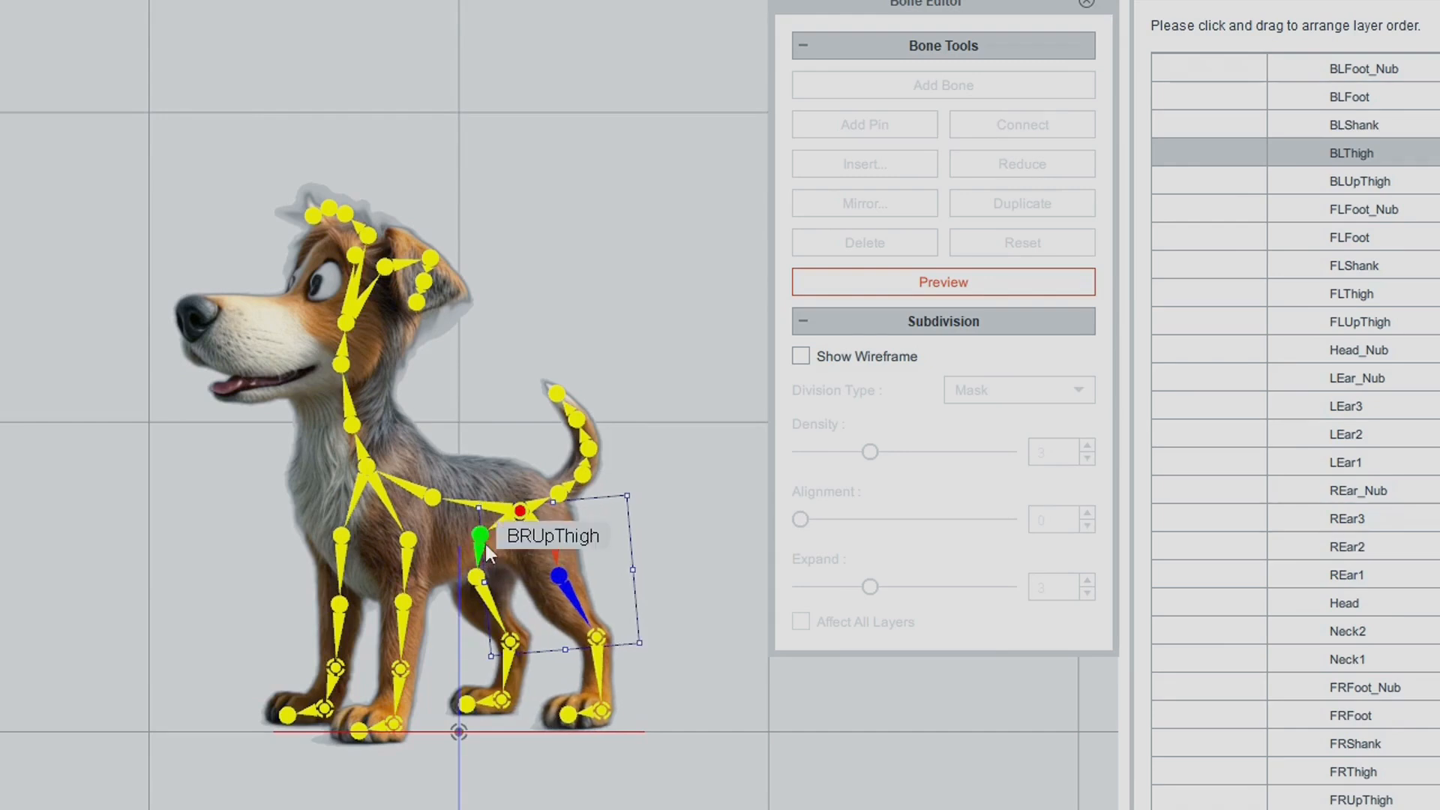
pyautogui.moveTo(504, 566)
pyautogui.mouseDown()
pyautogui.moveTo(540, 553)
pyautogui.moveTo(460, 575)
pyautogui.moveTo(501, 574)
pyautogui.mouseUp()
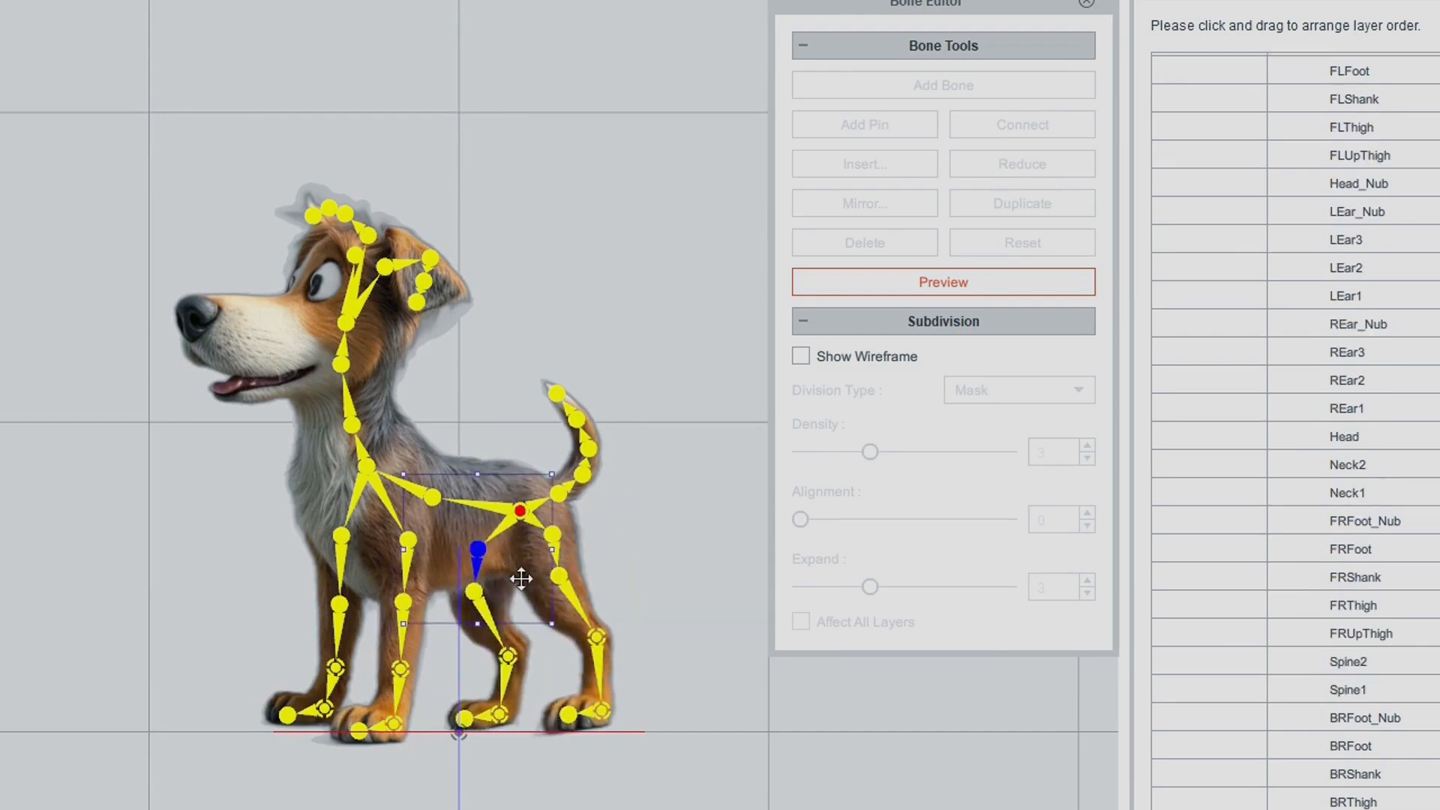
pyautogui.click(840, 285)
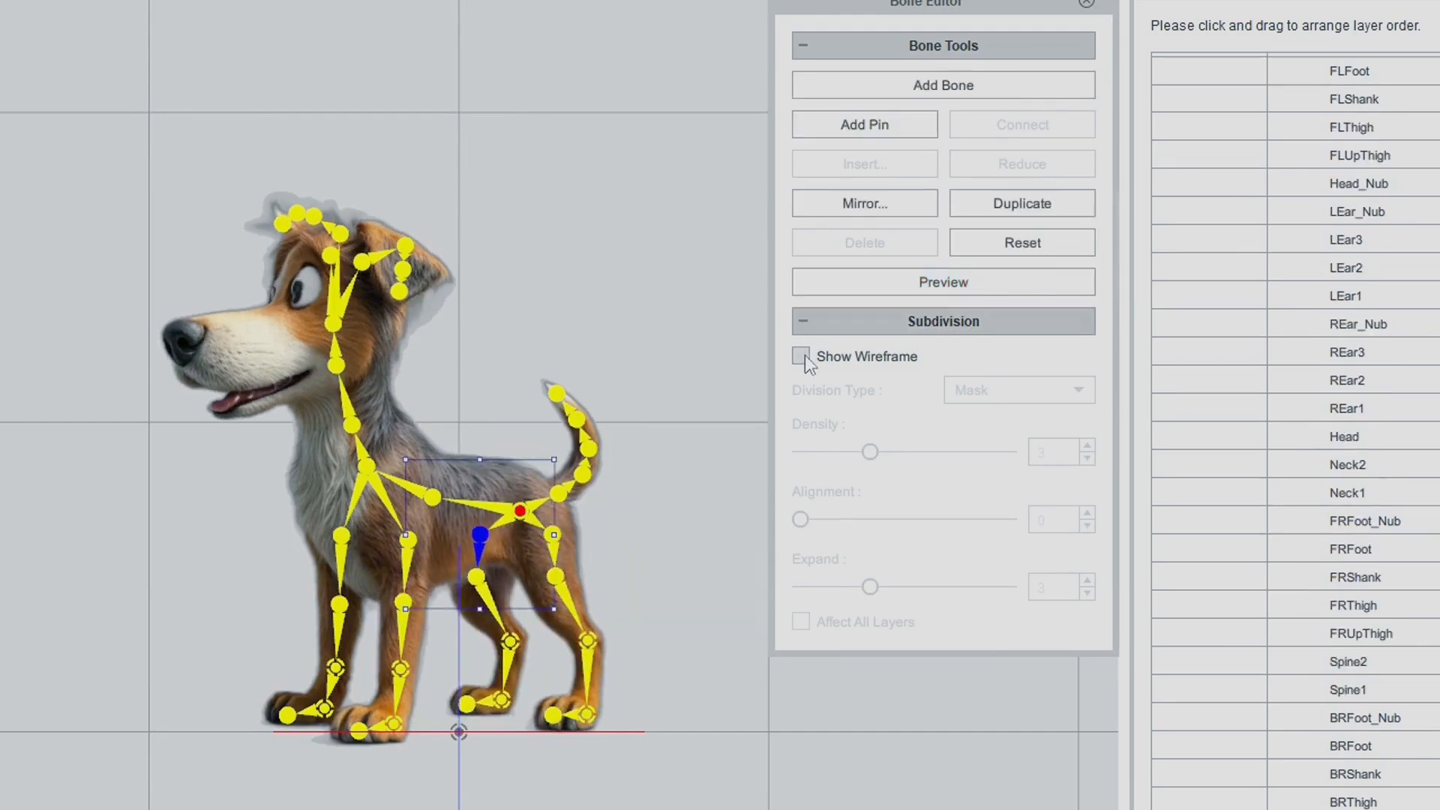
# Show the mesh wireframe, set Expand to 0, Density to 9 and Alignment to 5, and hide the wireframe
pyautogui.click(801, 357)
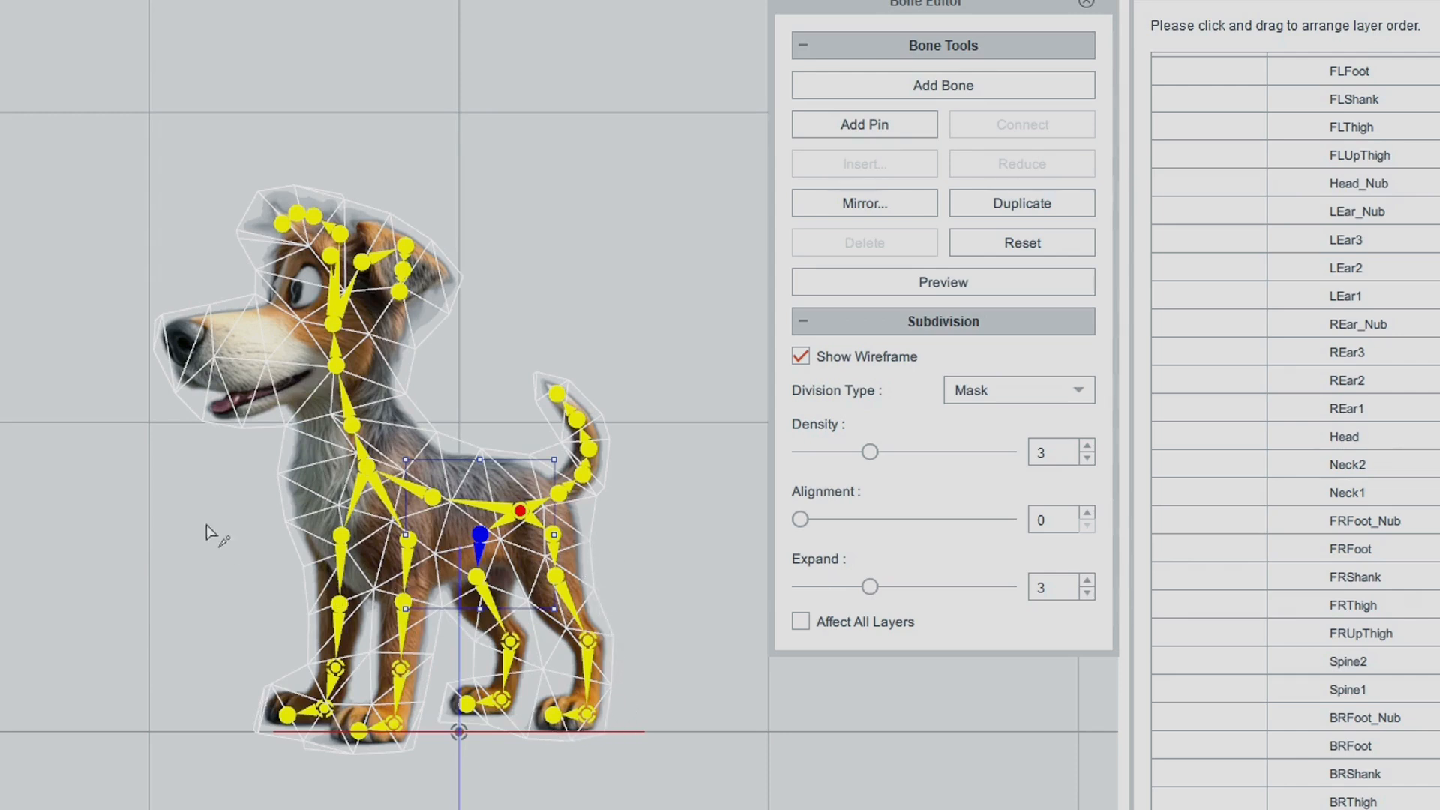
pyautogui.moveTo(871, 588); pyautogui.dragTo(771, 587)
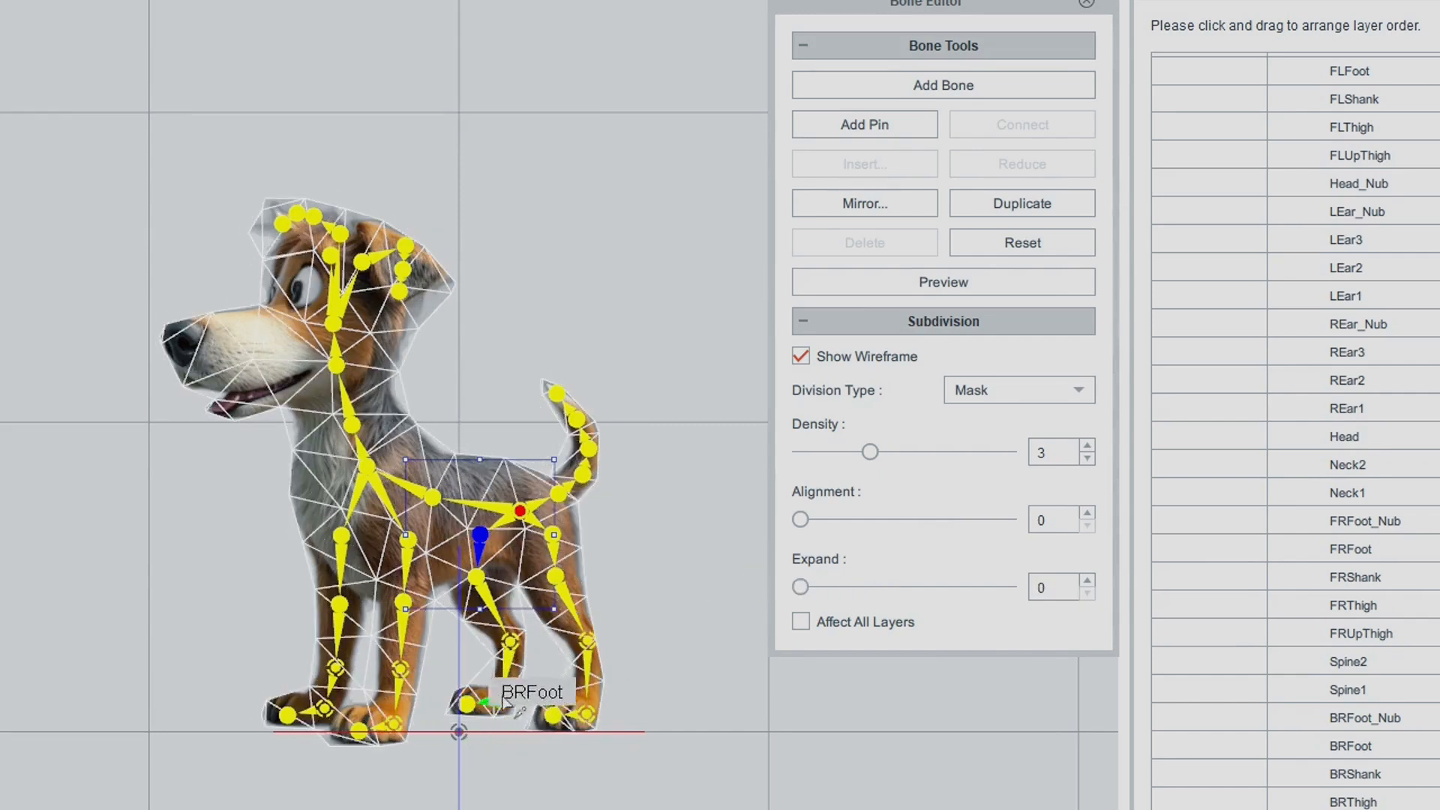
pyautogui.moveTo(881, 452); pyautogui.dragTo(1004, 465)
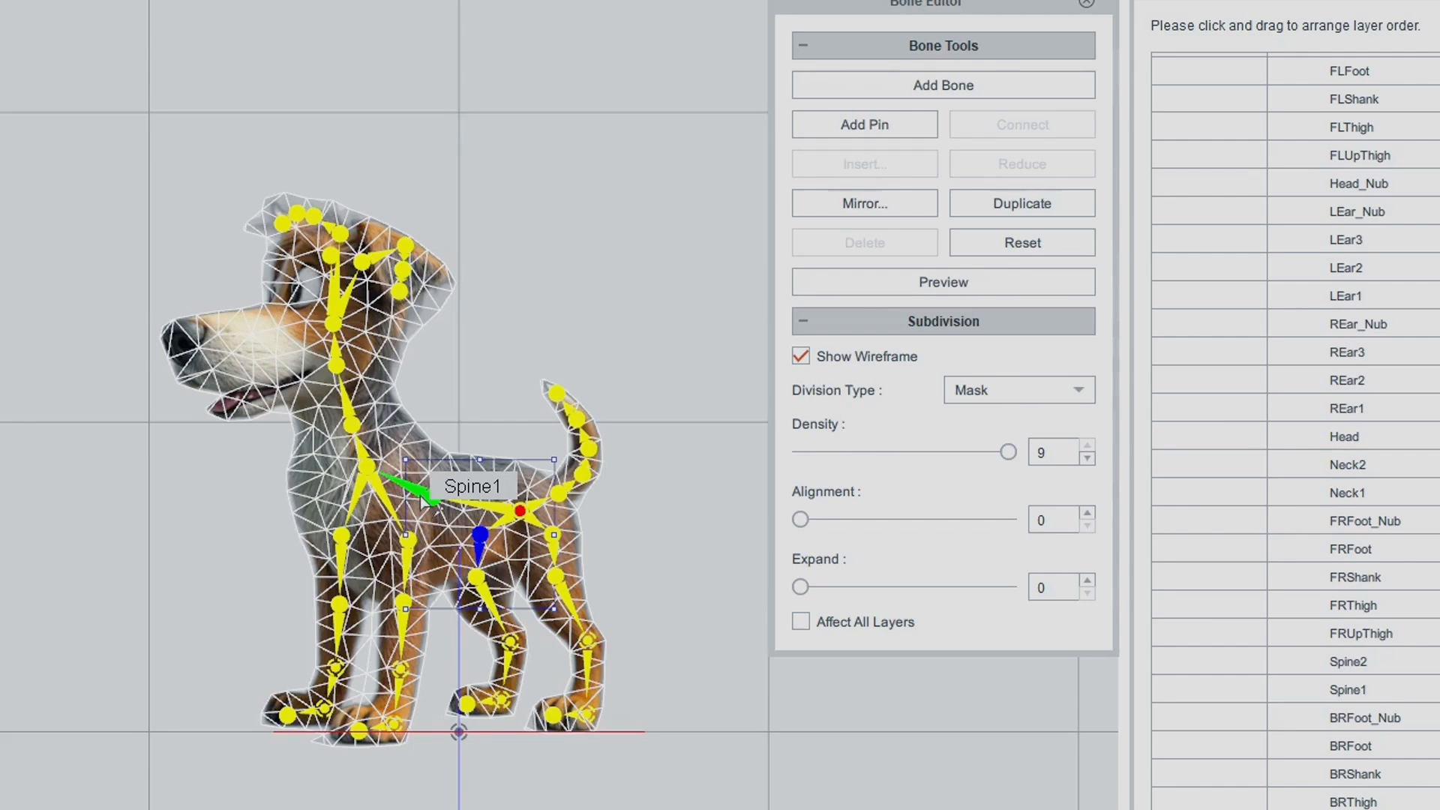
pyautogui.moveTo(802, 521); pyautogui.dragTo(917, 520)
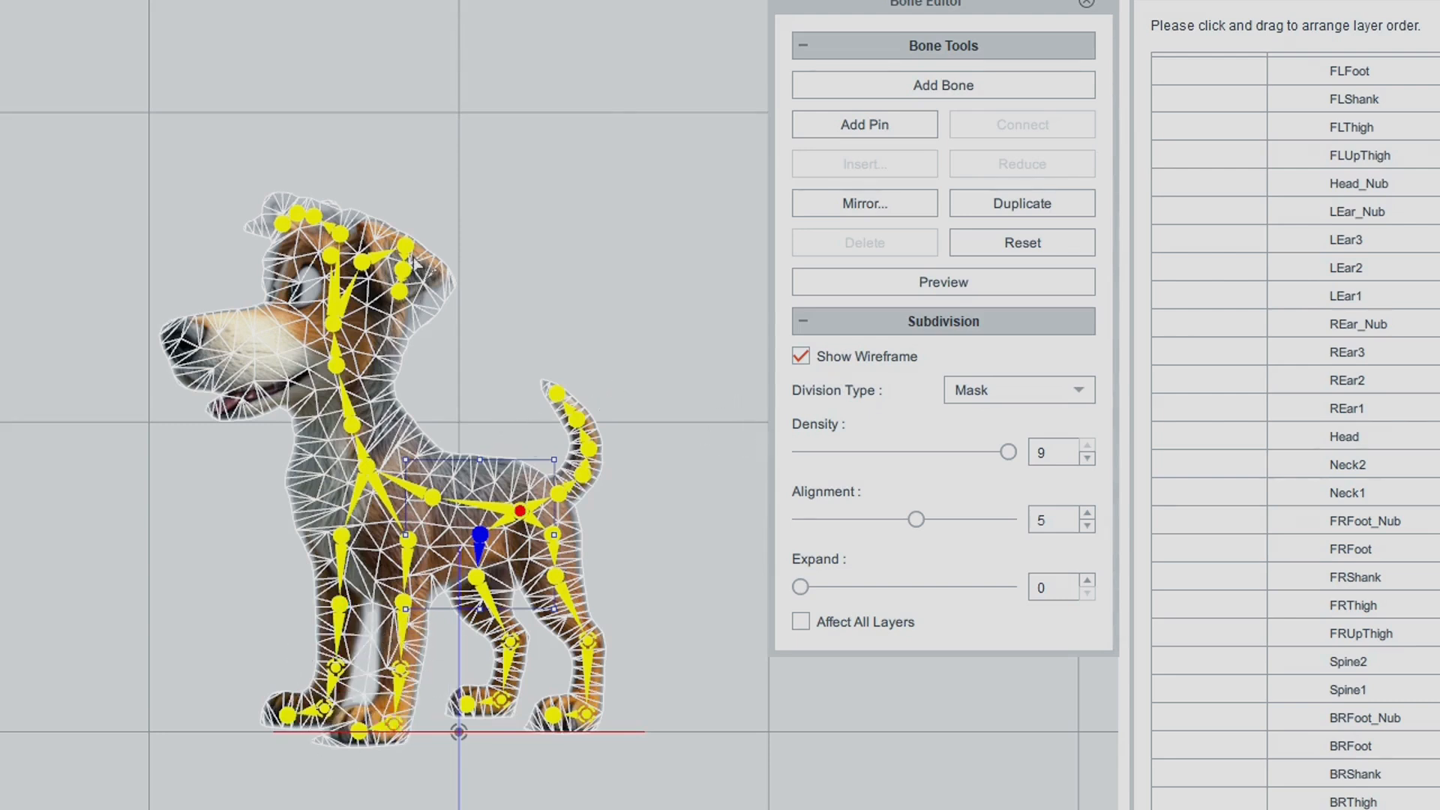
pyautogui.click(801, 356)
# Preview the rig and rotate the hind leg and front leg bones to test the deformation of the refined mesh
pyautogui.click(830, 283)
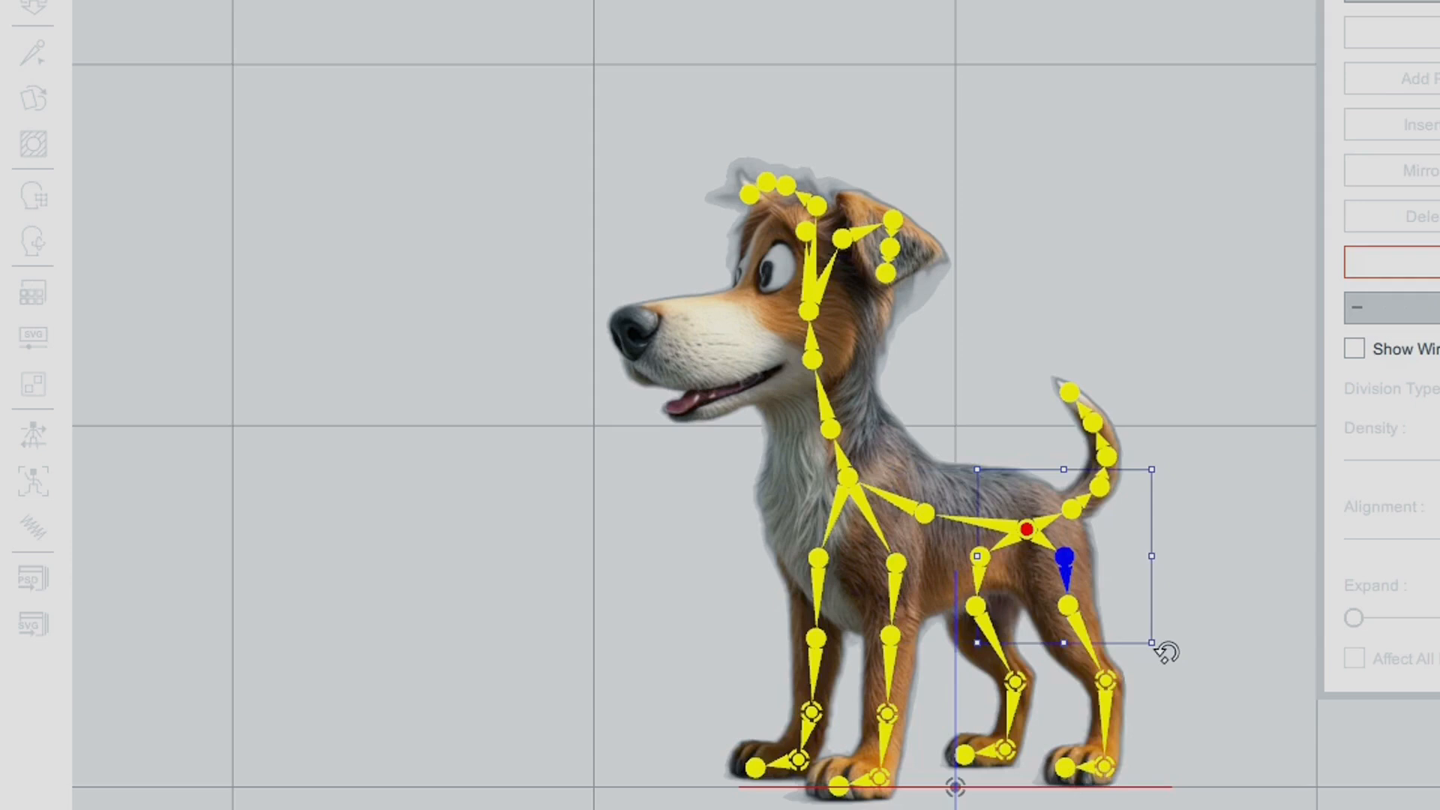
pyautogui.moveTo(640, 613)
pyautogui.mouseDown()
pyautogui.moveTo(675, 575)
pyautogui.moveTo(659, 613)
pyautogui.mouseUp()
pyautogui.moveTo(1189, 648); pyautogui.dragTo(1155, 670)
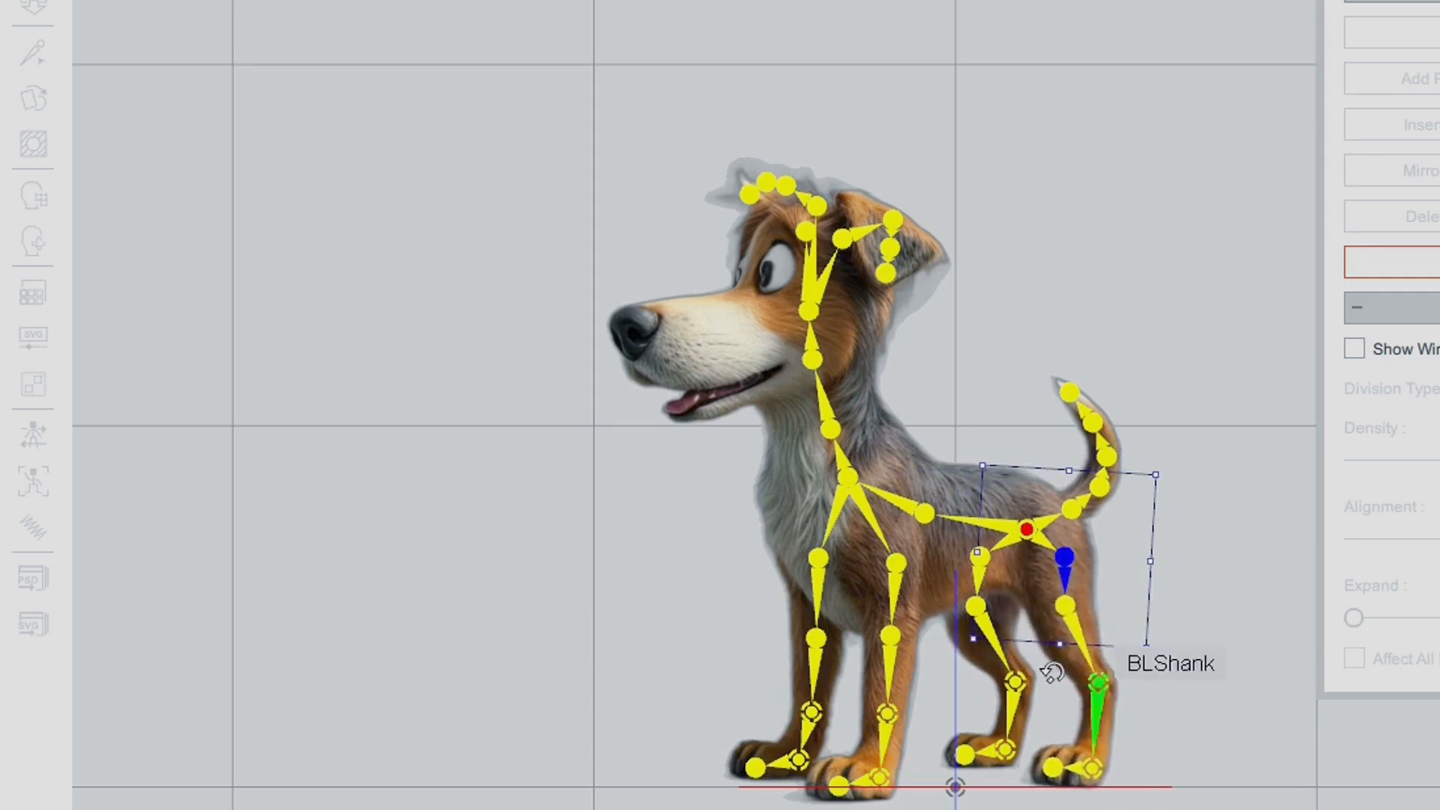
pyautogui.click(990, 636)
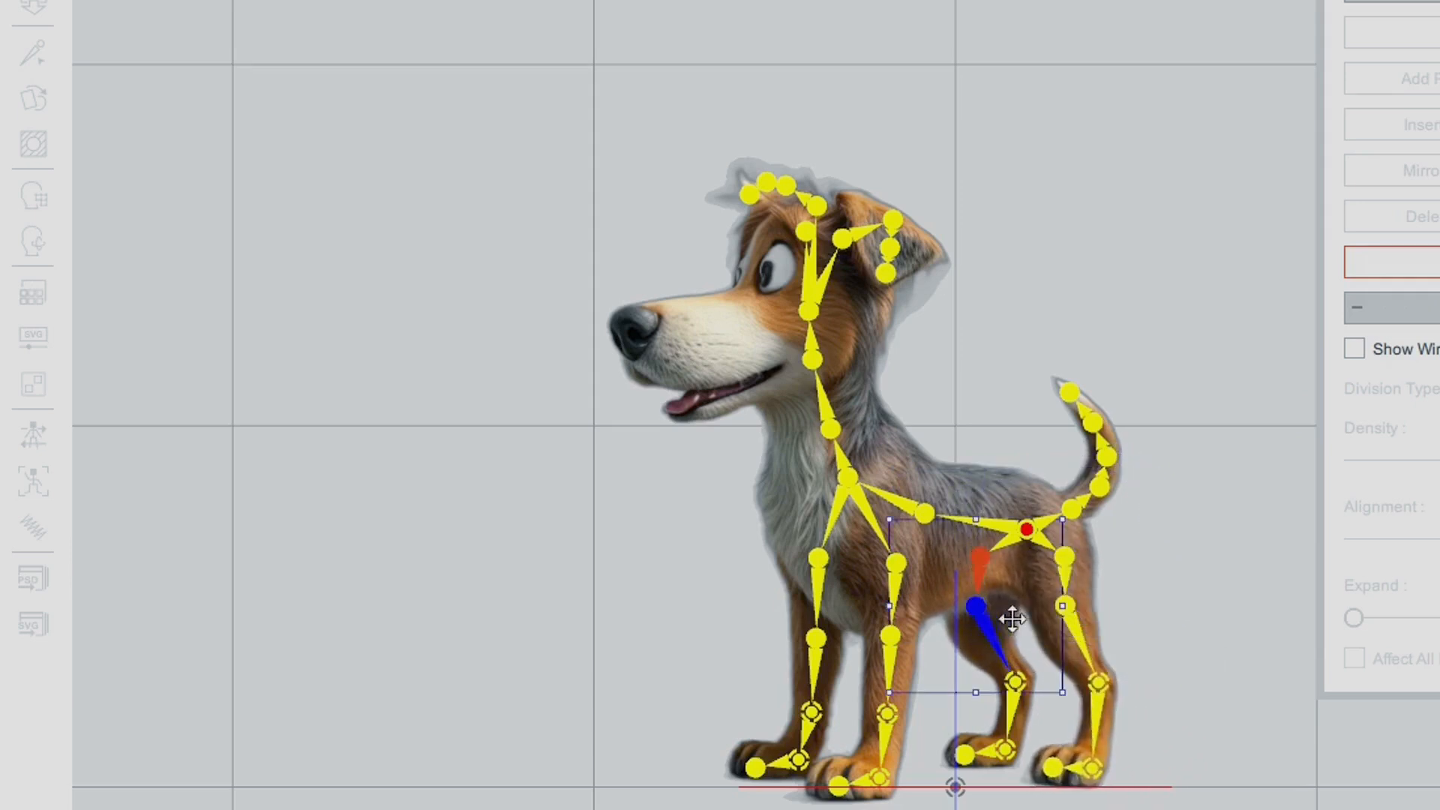
pyautogui.click(819, 663)
pyautogui.moveTo(713, 527)
pyautogui.mouseDown()
pyautogui.moveTo(698, 585)
pyautogui.moveTo(736, 508)
pyautogui.moveTo(727, 534)
pyautogui.mouseUp()
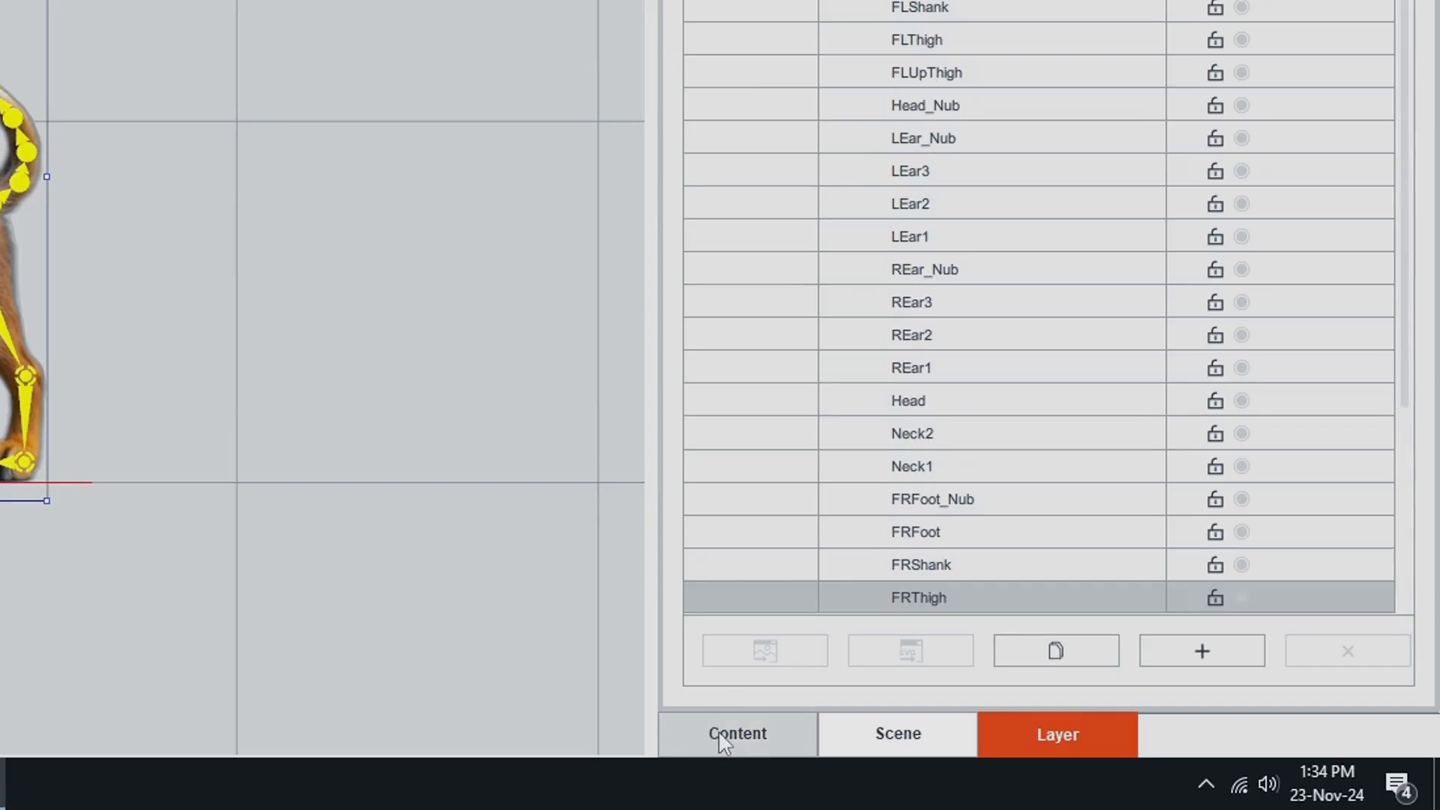
# Save the rigged dog to the custom Actor/Animals library under the file name Demo Dog 2
pyautogui.click(732, 739)
pyautogui.click(1157, 143)
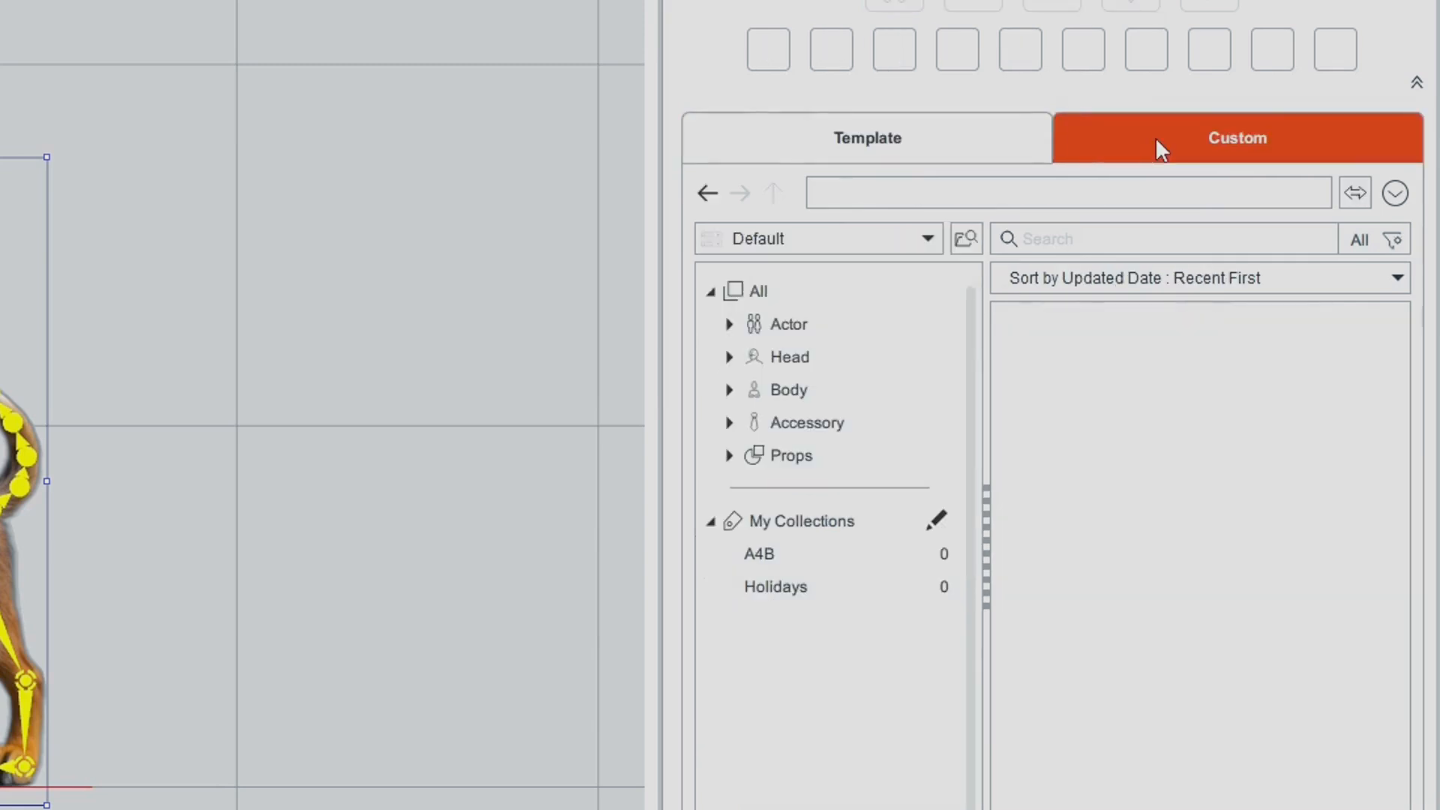
pyautogui.click(789, 324)
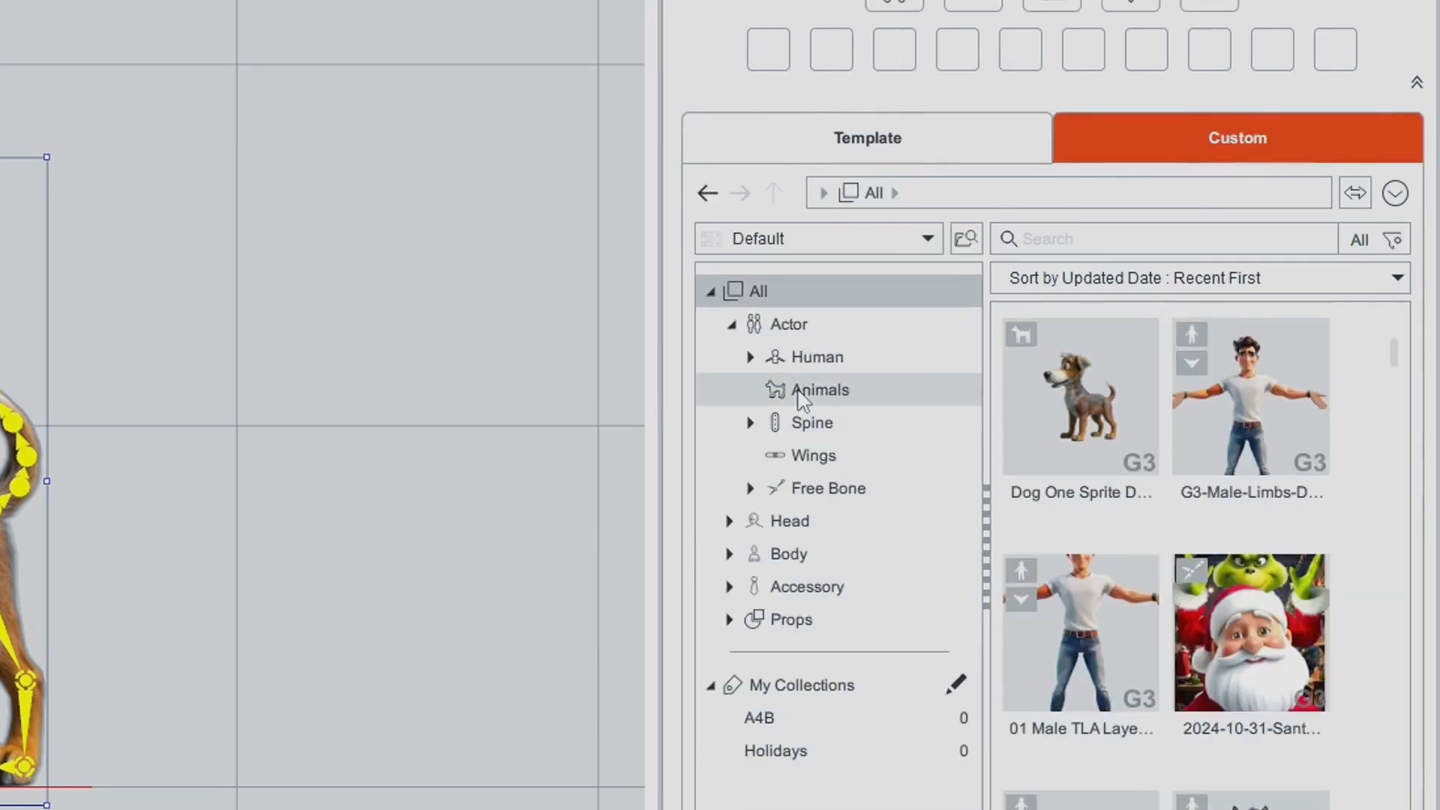
pyautogui.click(822, 391)
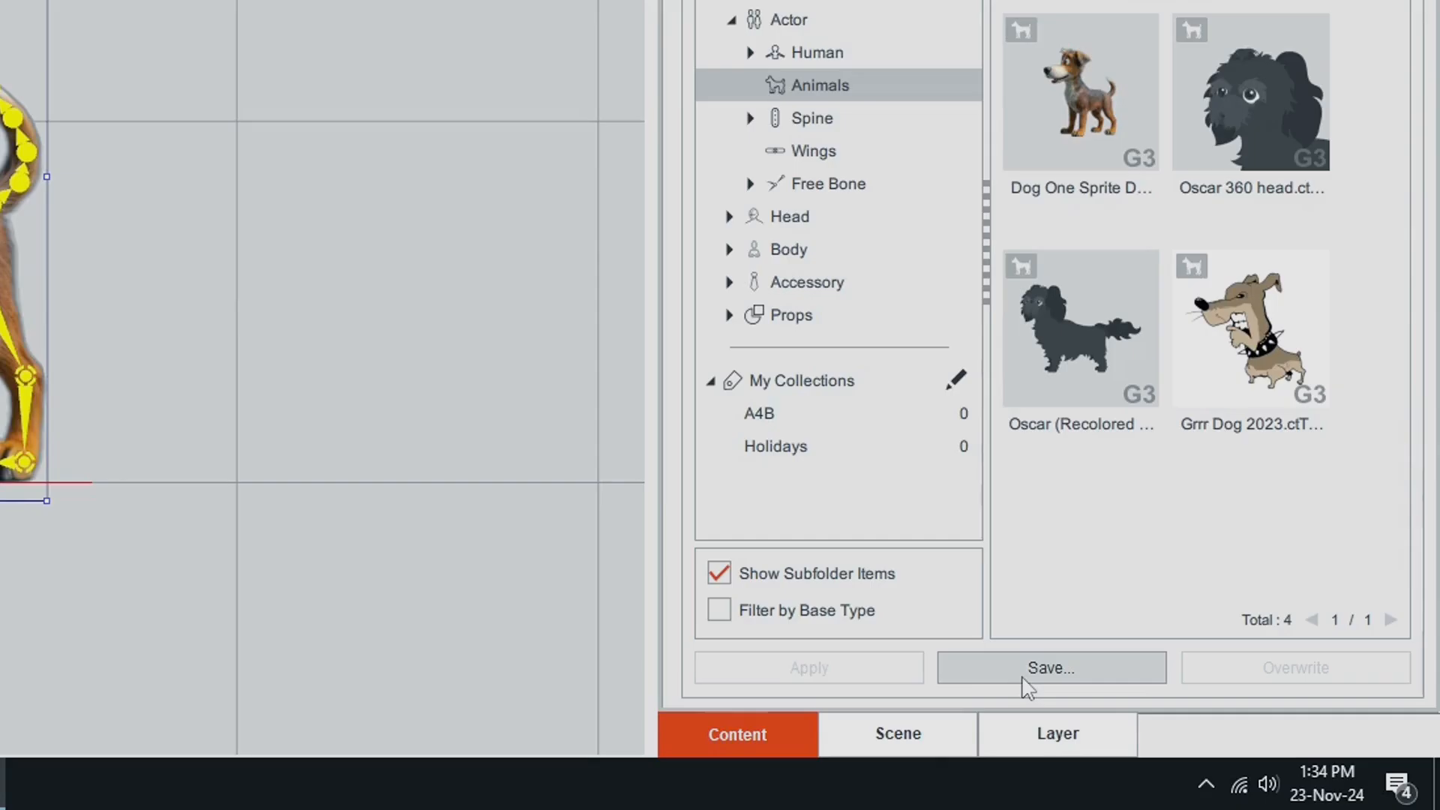
pyautogui.click(1203, 731)
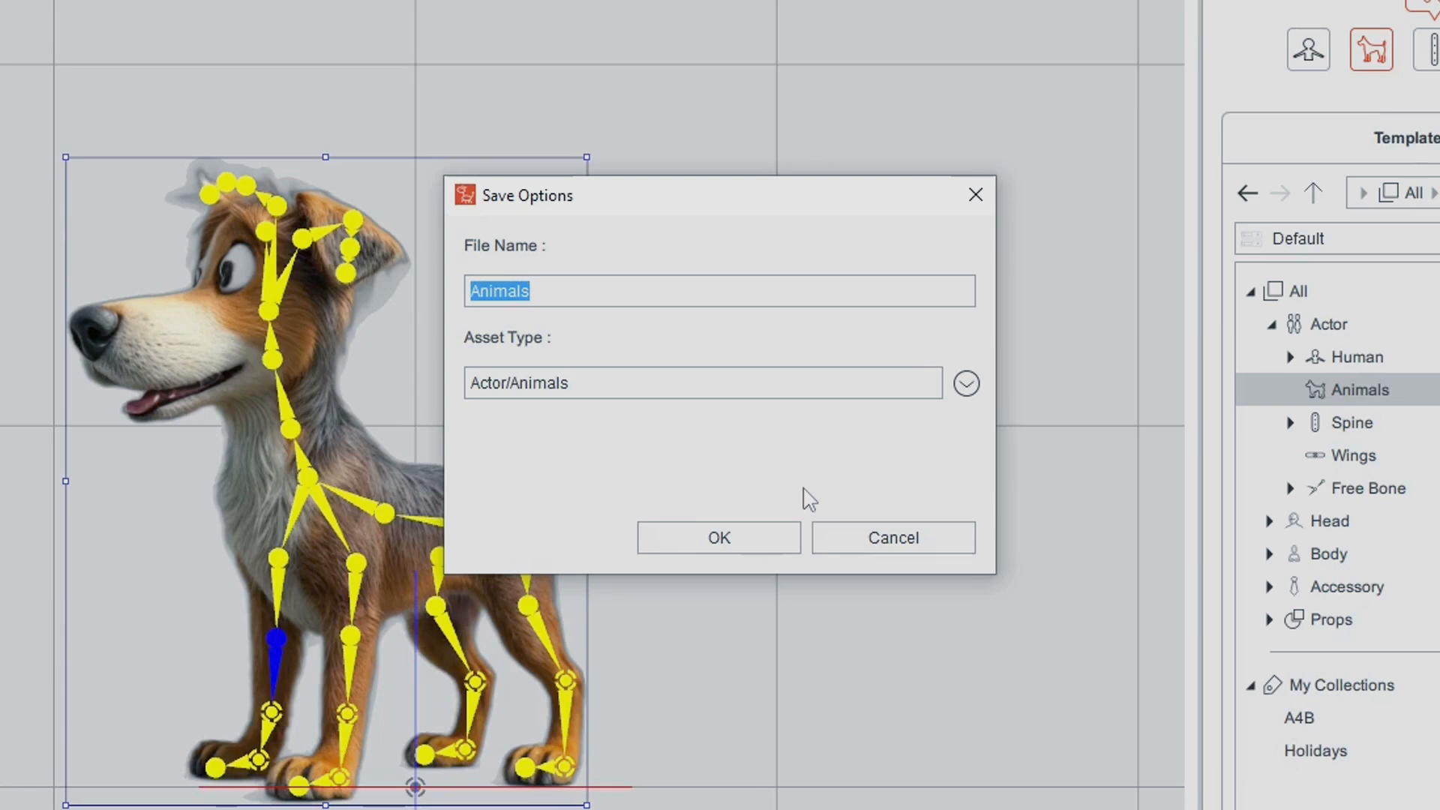
pyautogui.write('Demo Dog 2')
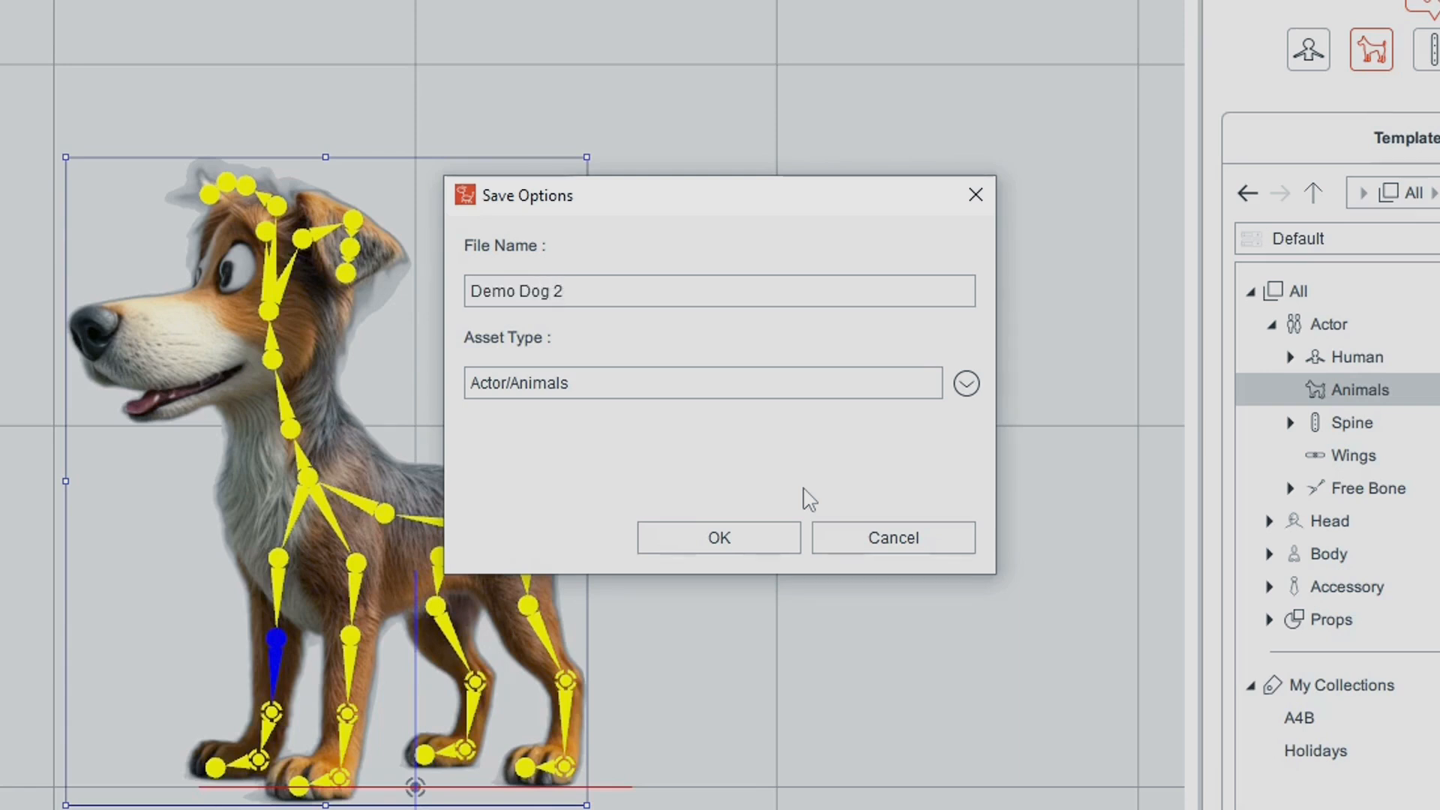
pyautogui.press('Return')
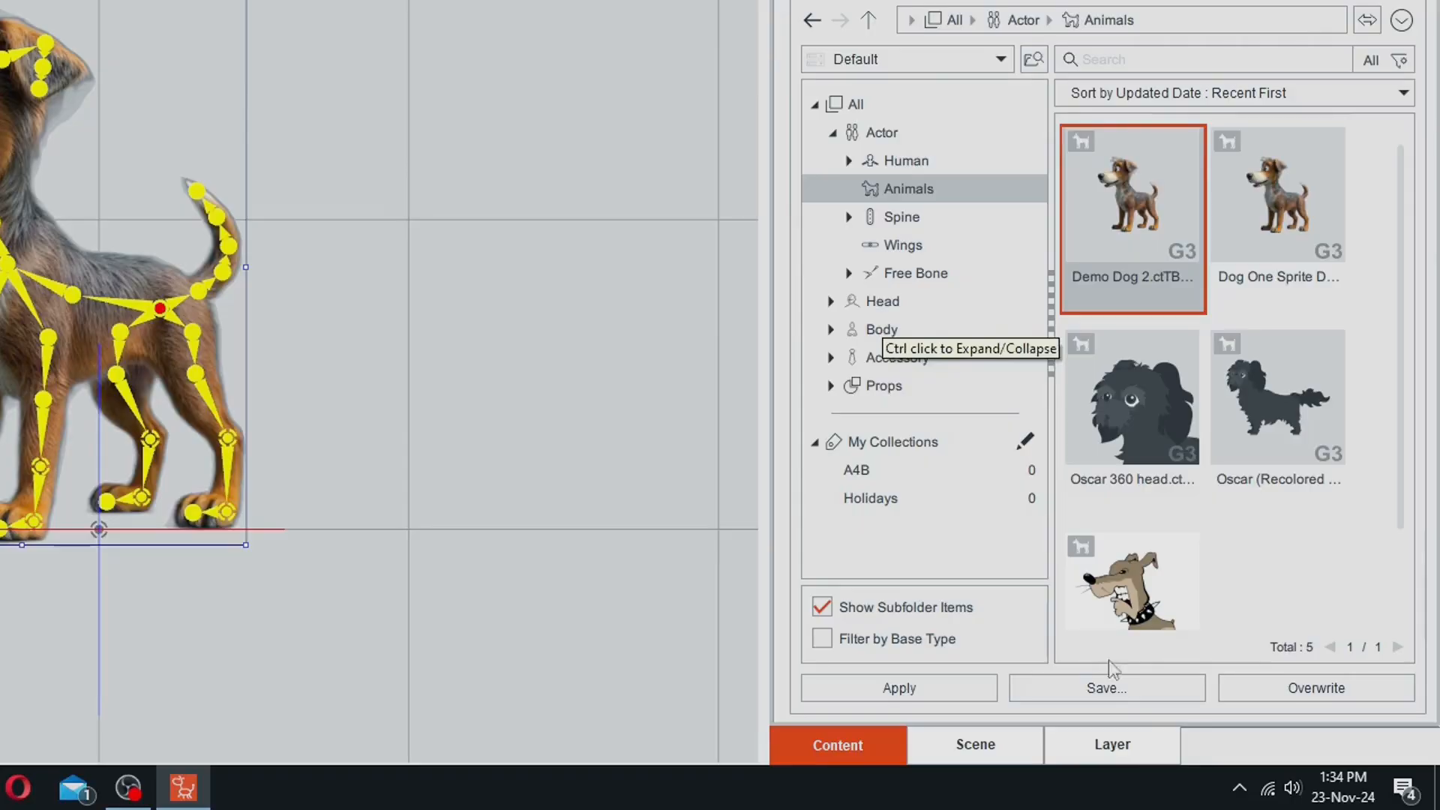
# Add the image Dog01-Vidnoz-BG-removed.png to the Head bone with Keep Parent Transform enabled
pyautogui.click(1126, 744)
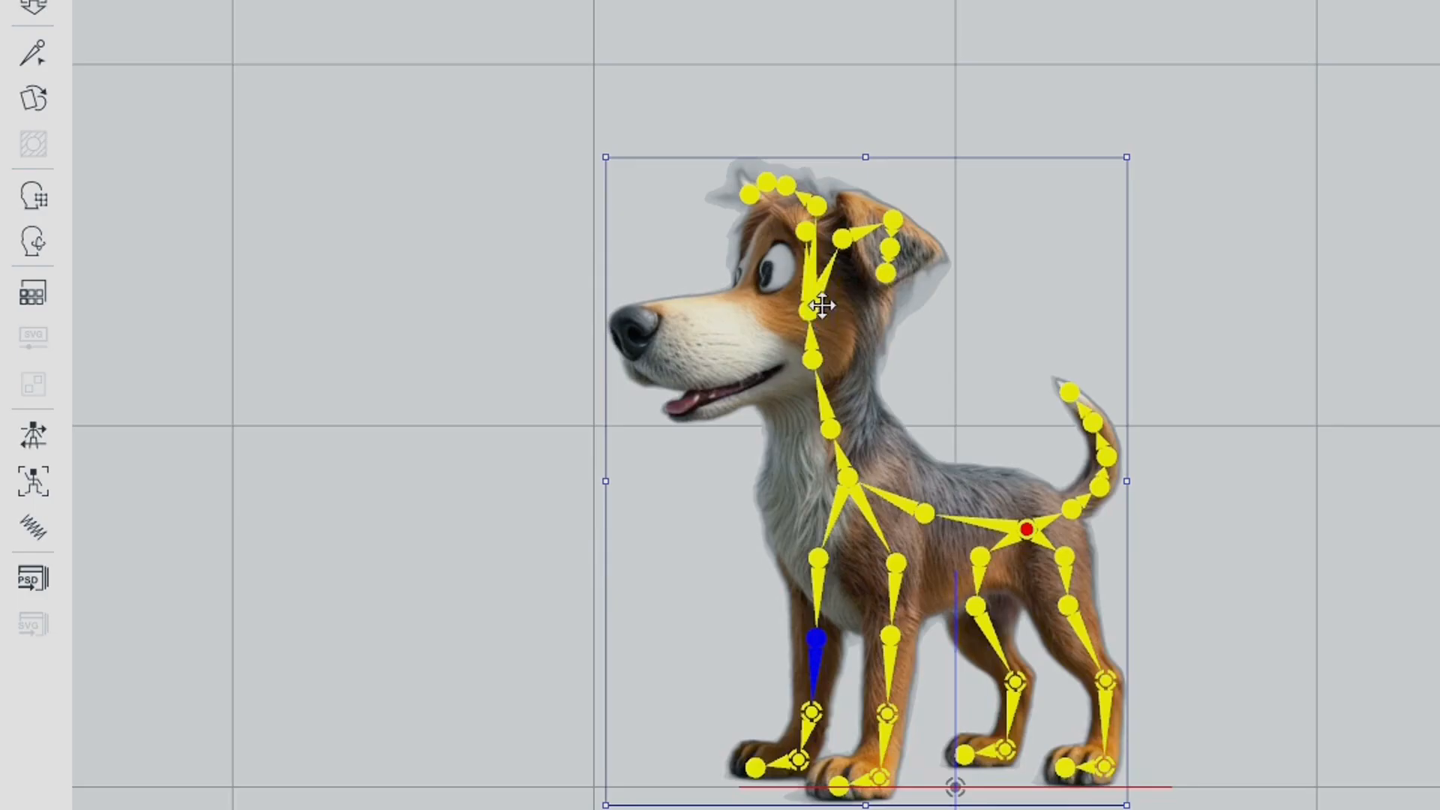
pyautogui.click(216, 231)
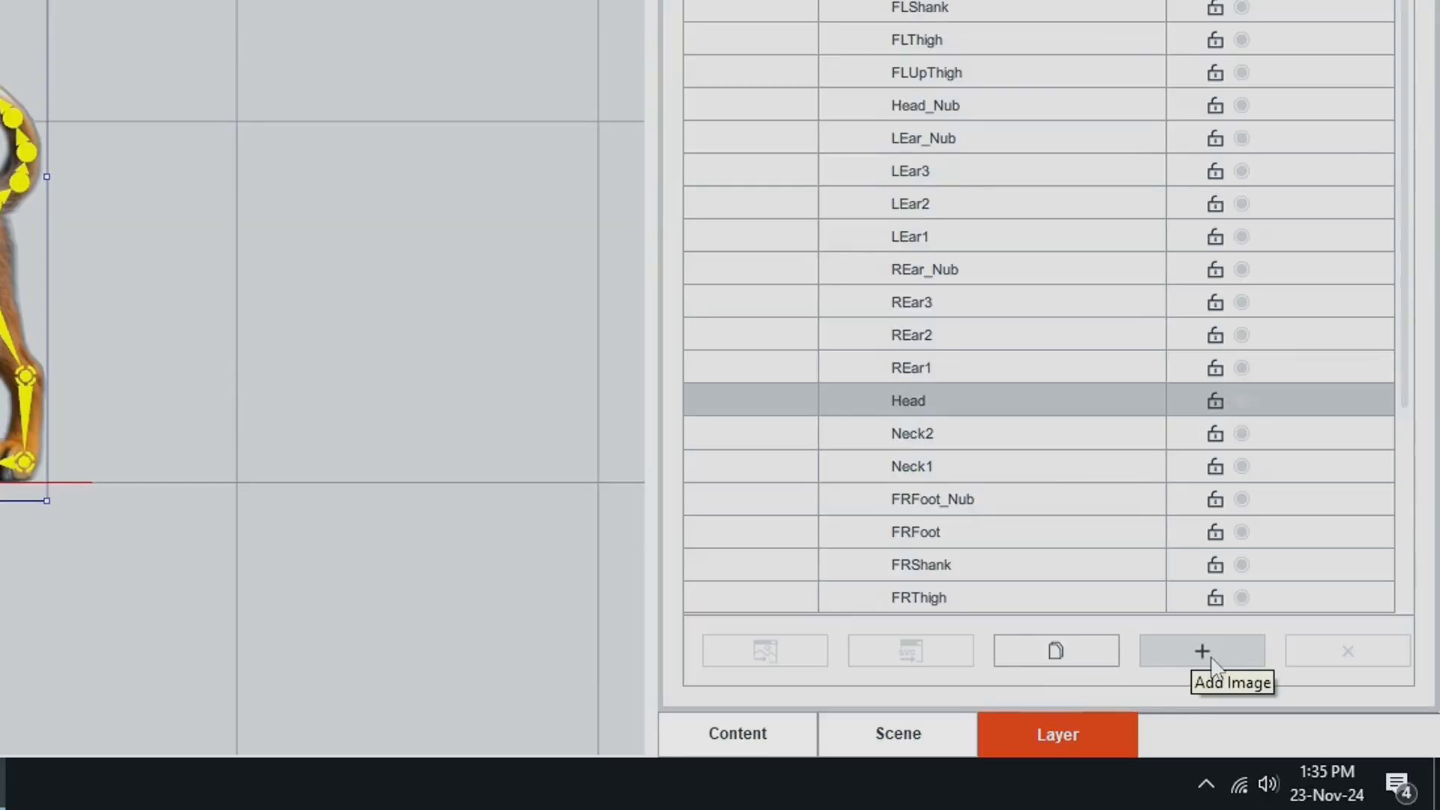
pyautogui.click(1202, 653)
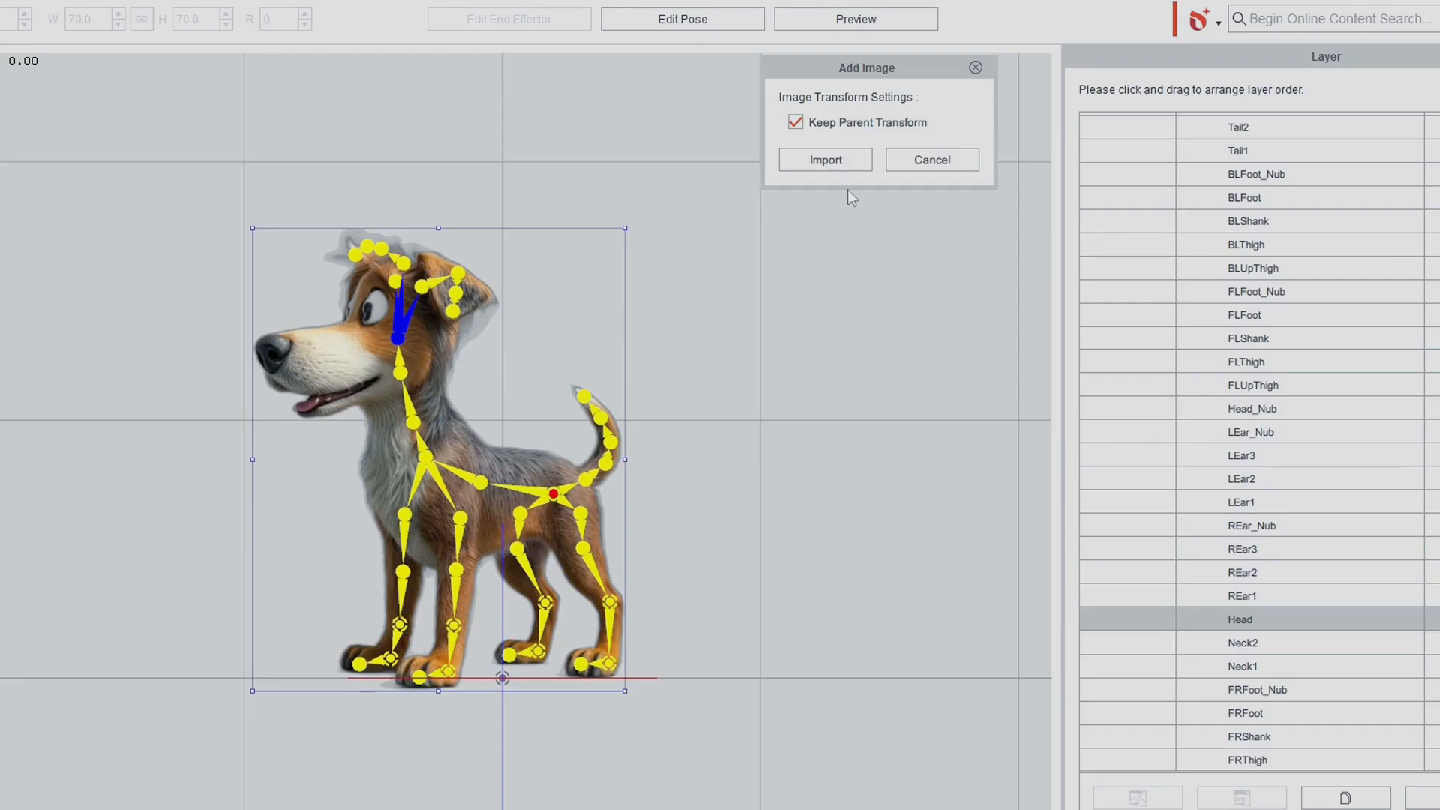
pyautogui.click(820, 162)
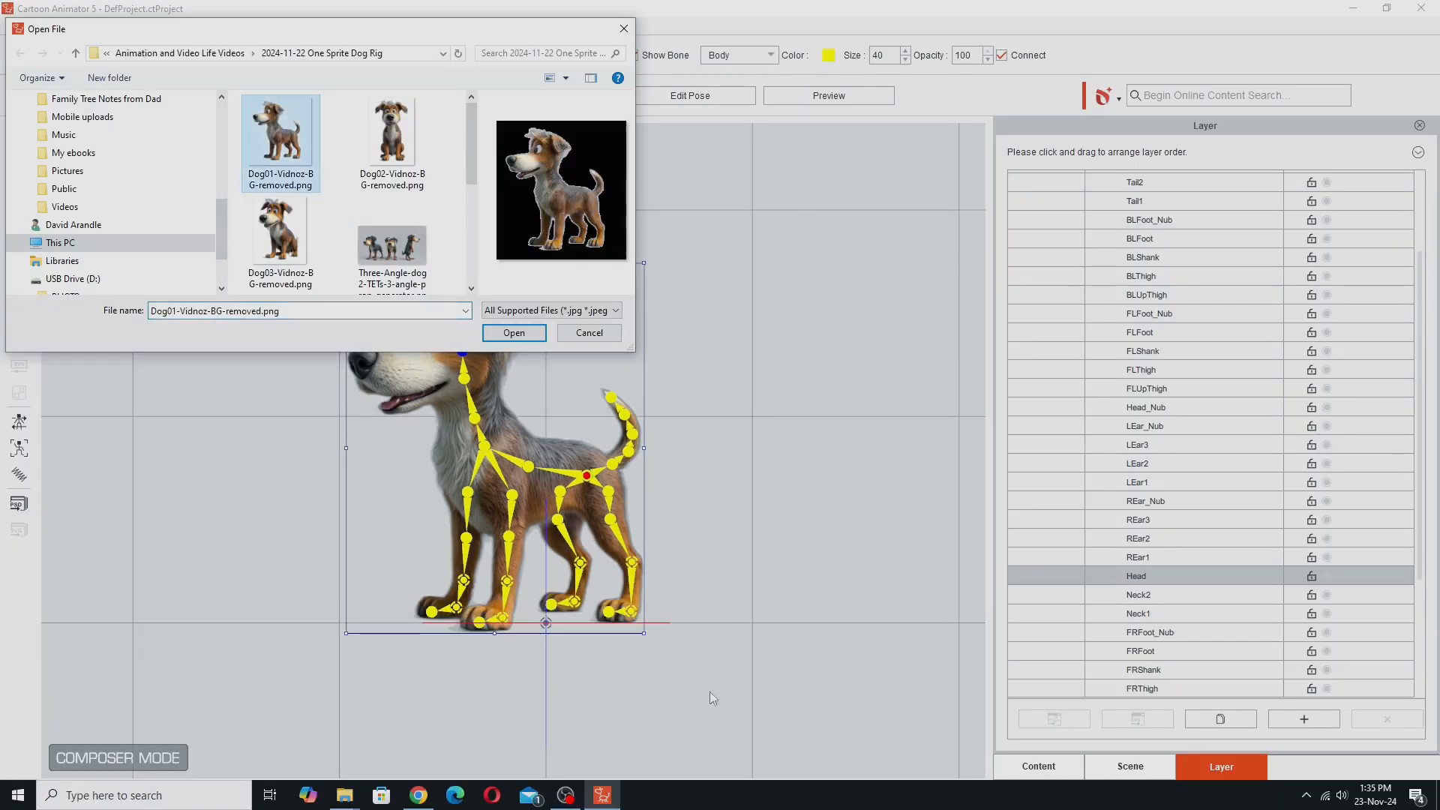
pyautogui.press('Return')
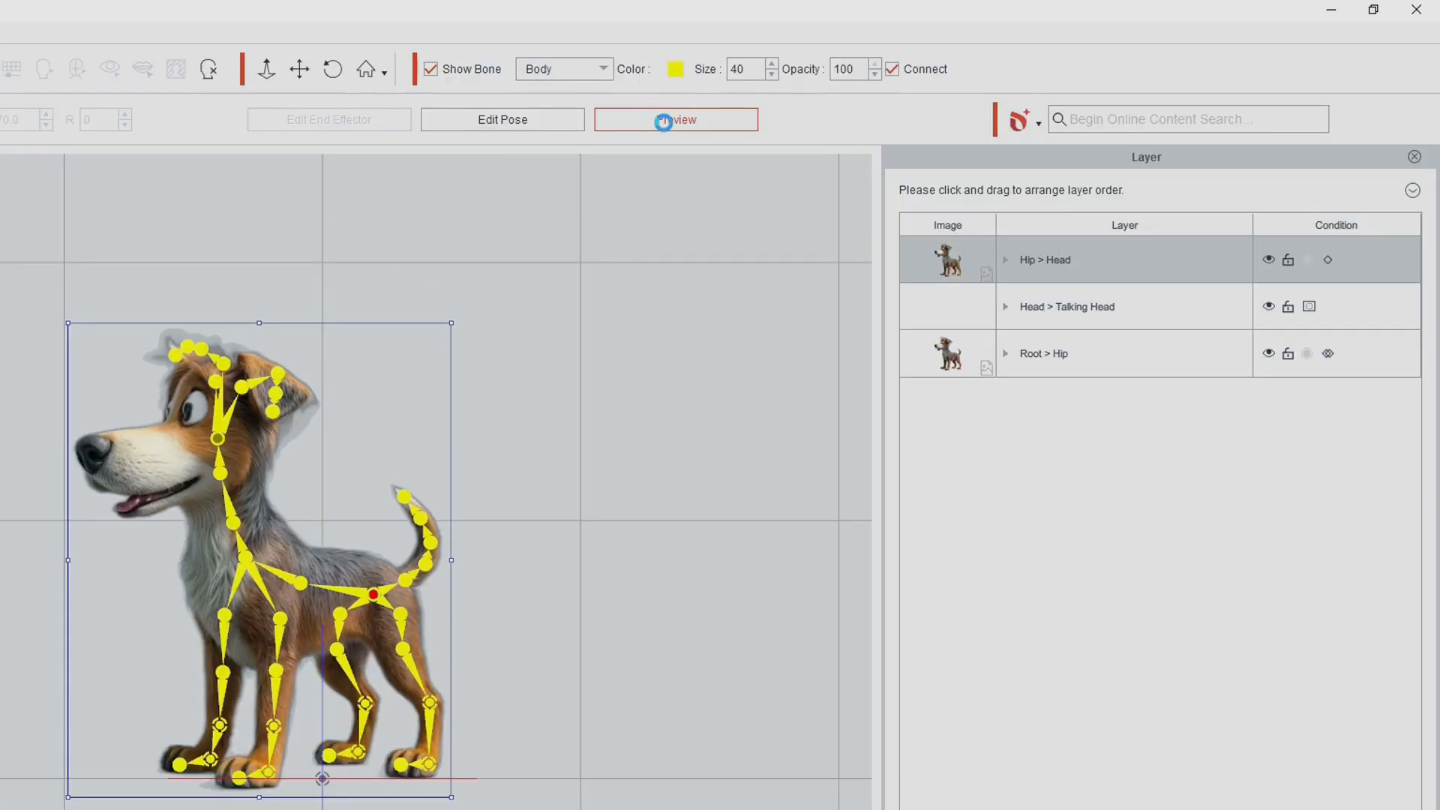
# Preview the rig and rotate the Head bone to test how the added head sprite moves
pyautogui.click(370, 167)
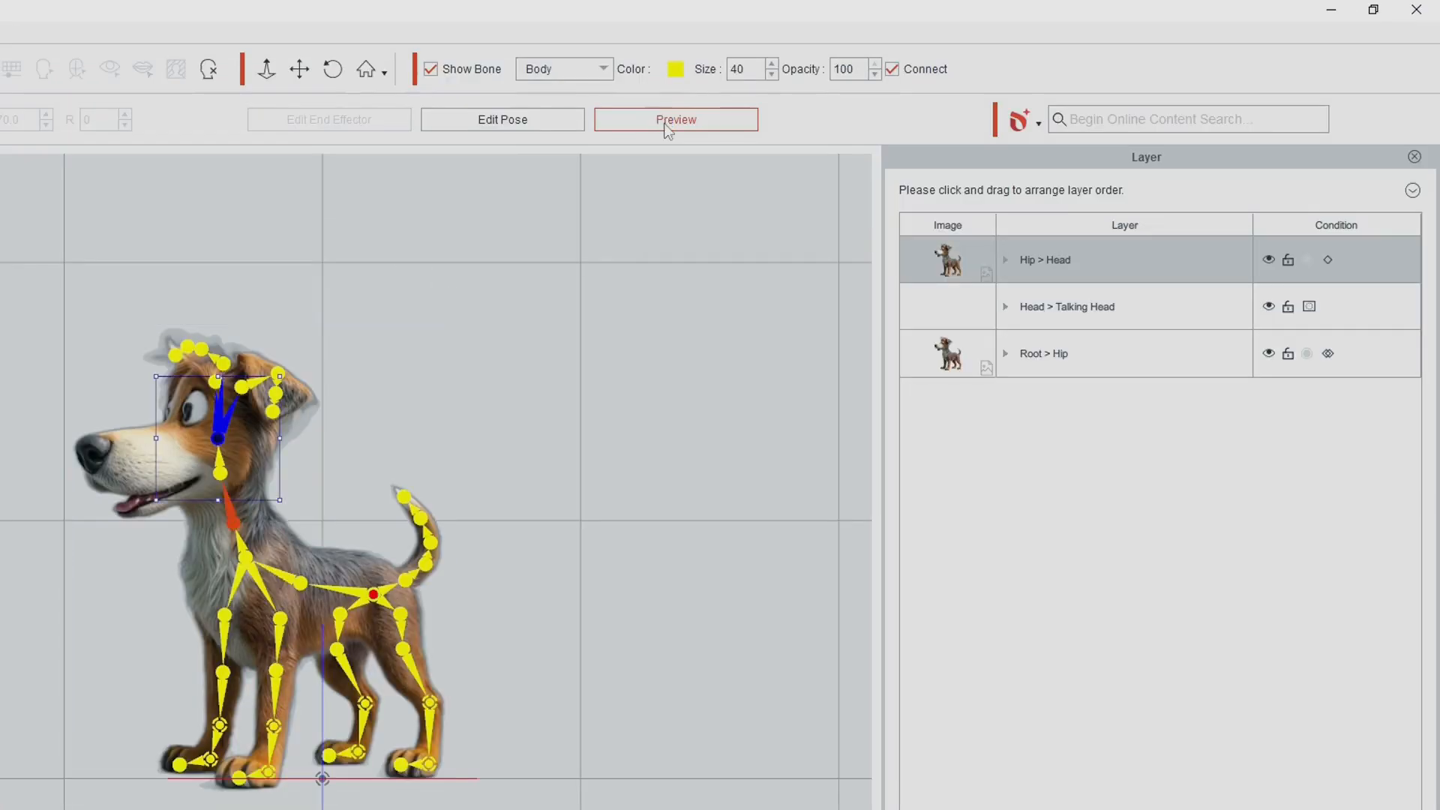
pyautogui.moveTo(292, 503); pyautogui.dragTo(362, 503)
pyautogui.moveTo(543, 403); pyautogui.dragTo(415, 490)
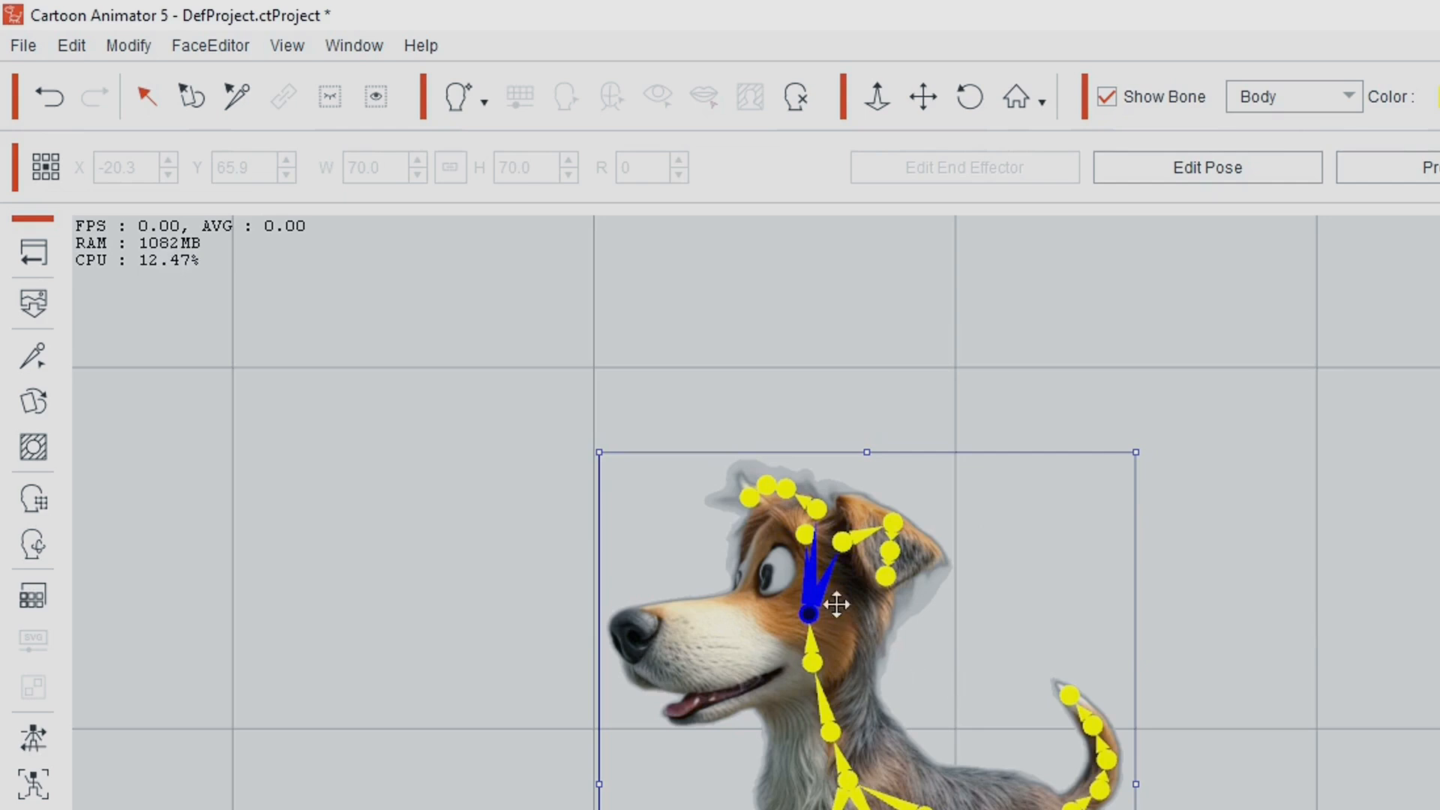
# Mask out the body, legs and tail of the Head sprite with a mask brush of size 100
pyautogui.click(23, 254)
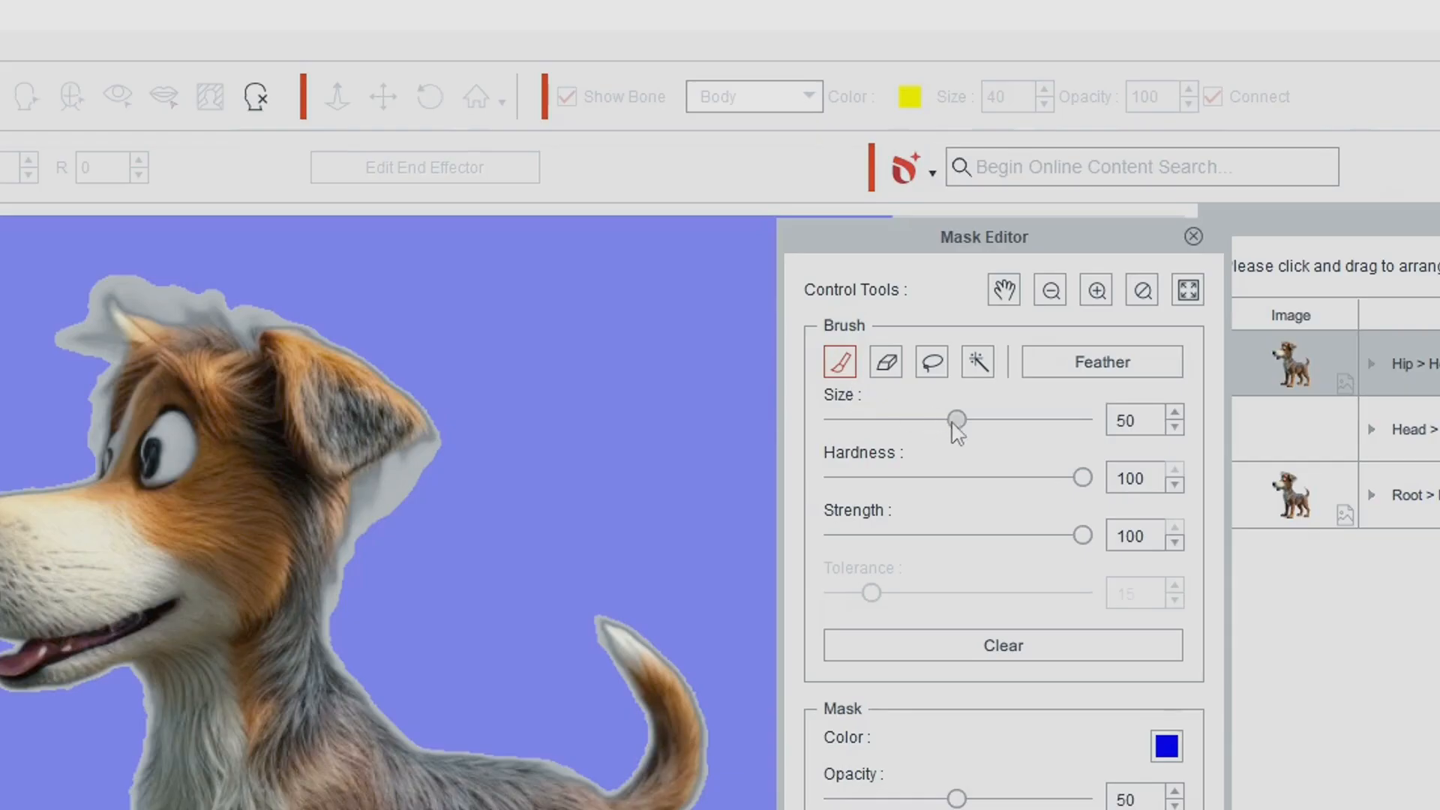
pyautogui.moveTo(957, 432); pyautogui.dragTo(1088, 423)
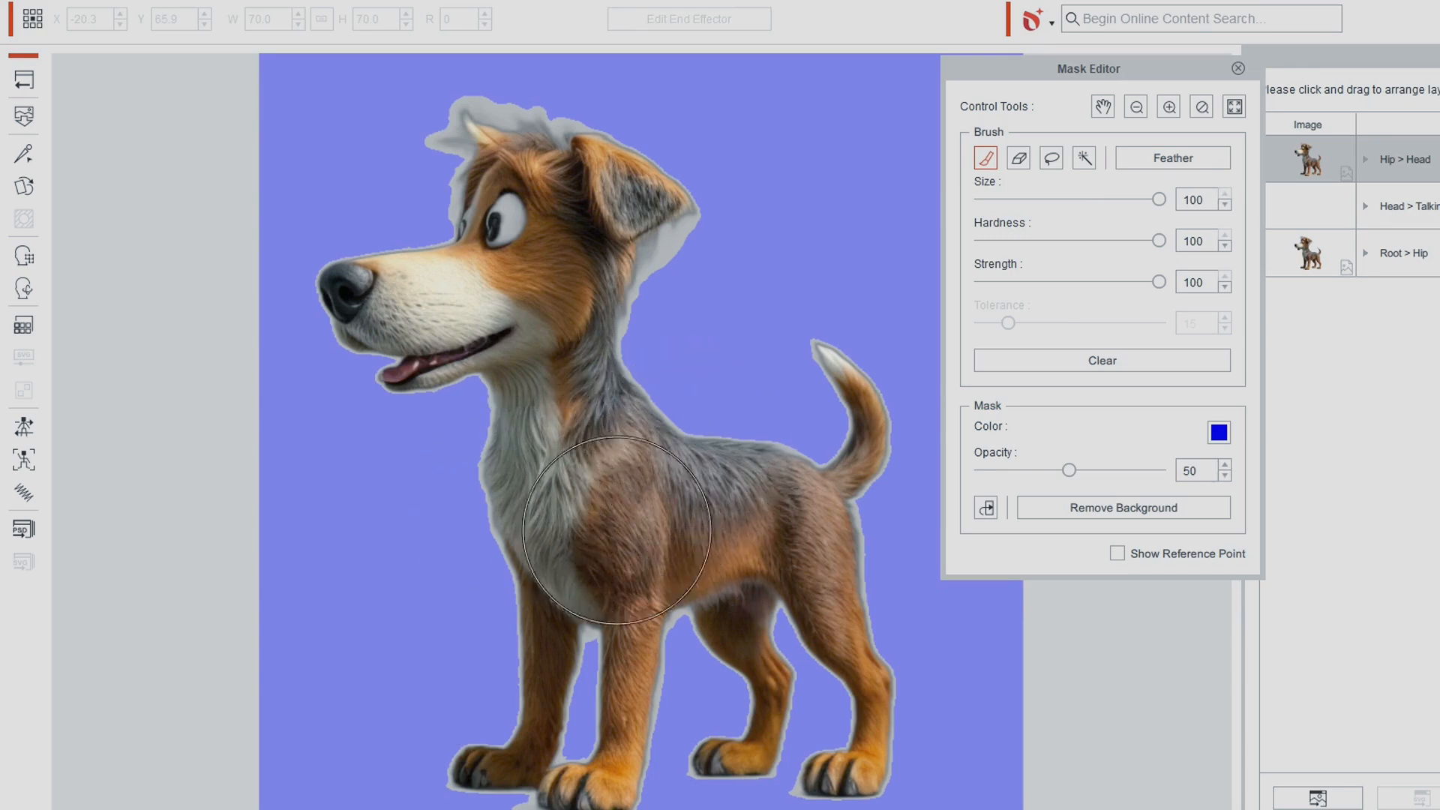
pyautogui.click(527, 489)
pyautogui.moveTo(527, 489)
pyautogui.mouseDown()
pyautogui.moveTo(498, 713)
pyautogui.moveTo(700, 733)
pyautogui.moveTo(862, 572)
pyautogui.moveTo(666, 448)
pyautogui.mouseUp()
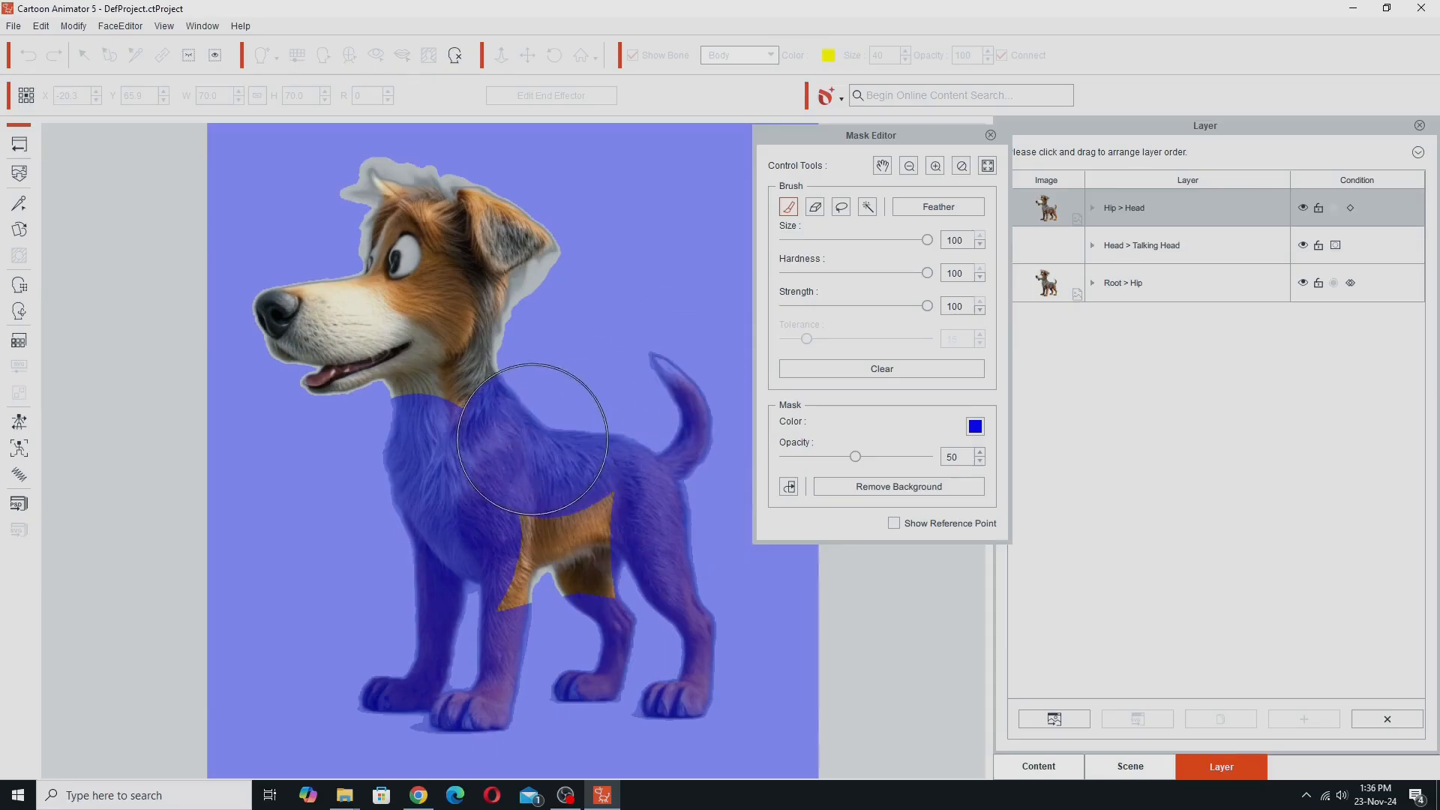
pyautogui.moveTo(533, 439)
pyautogui.mouseDown()
pyautogui.moveTo(482, 465)
pyautogui.moveTo(434, 443)
pyautogui.moveTo(495, 585)
pyautogui.mouseUp()
# Soften the Head sprite's mask edge along the jaw and neck using brush and eraser at size 50 and hardness 51, and finish masking
pyautogui.moveTo(1159, 199)
pyautogui.mouseDown()
pyautogui.moveTo(1060, 206)
pyautogui.moveTo(1084, 251)
pyautogui.moveTo(1071, 251)
pyautogui.mouseUp()
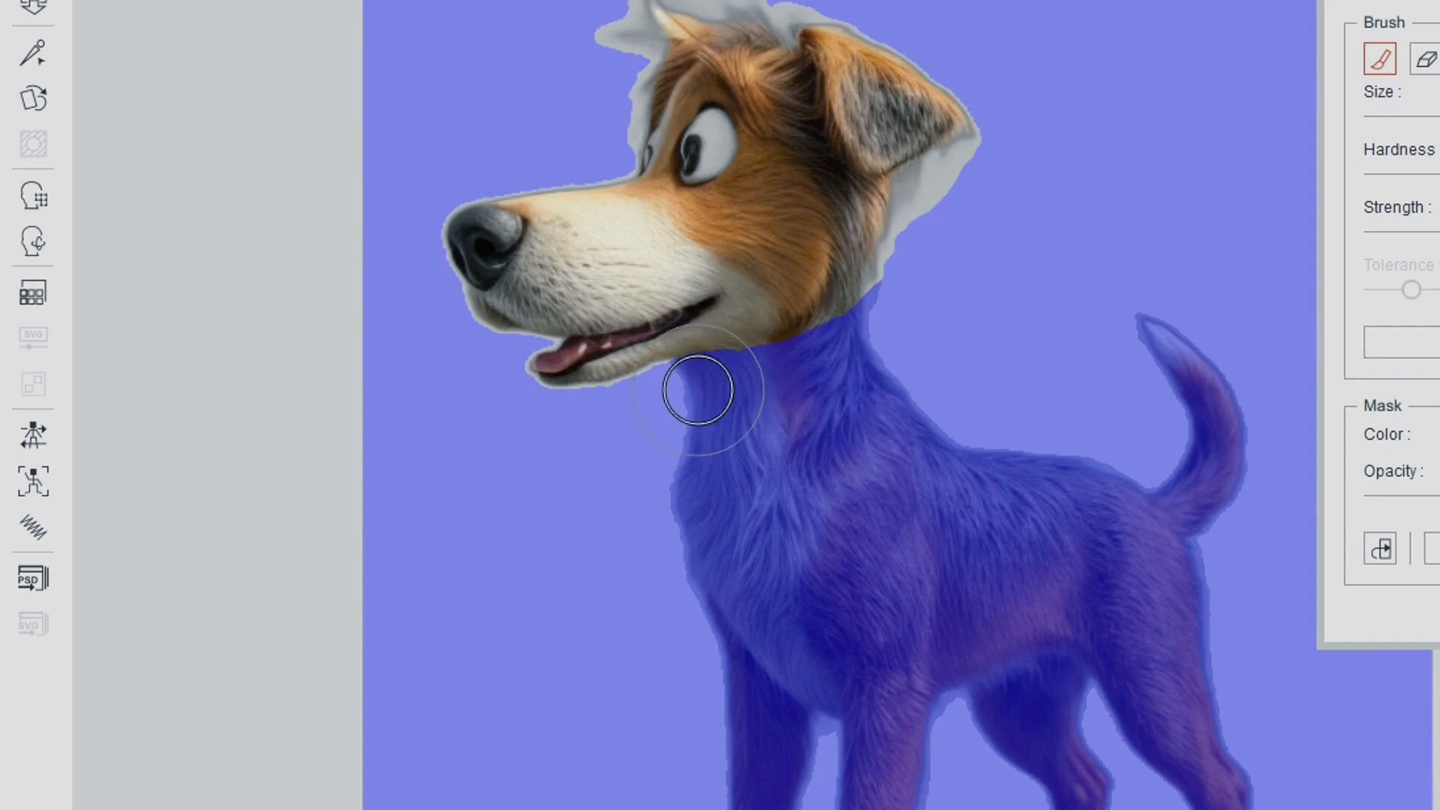
pyautogui.moveTo(697, 390)
pyautogui.mouseDown()
pyautogui.moveTo(806, 372)
pyautogui.moveTo(893, 321)
pyautogui.mouseUp()
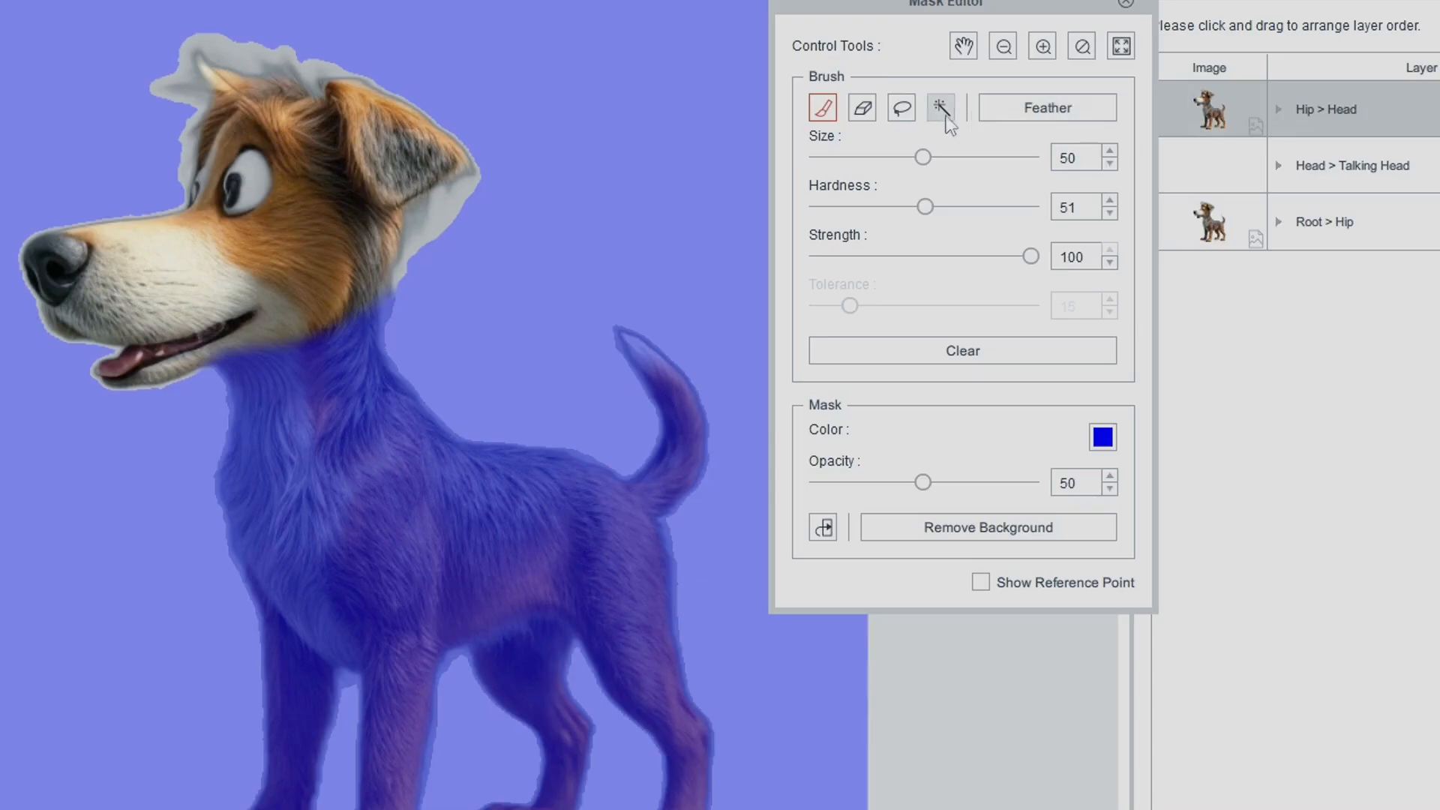
pyautogui.click(863, 109)
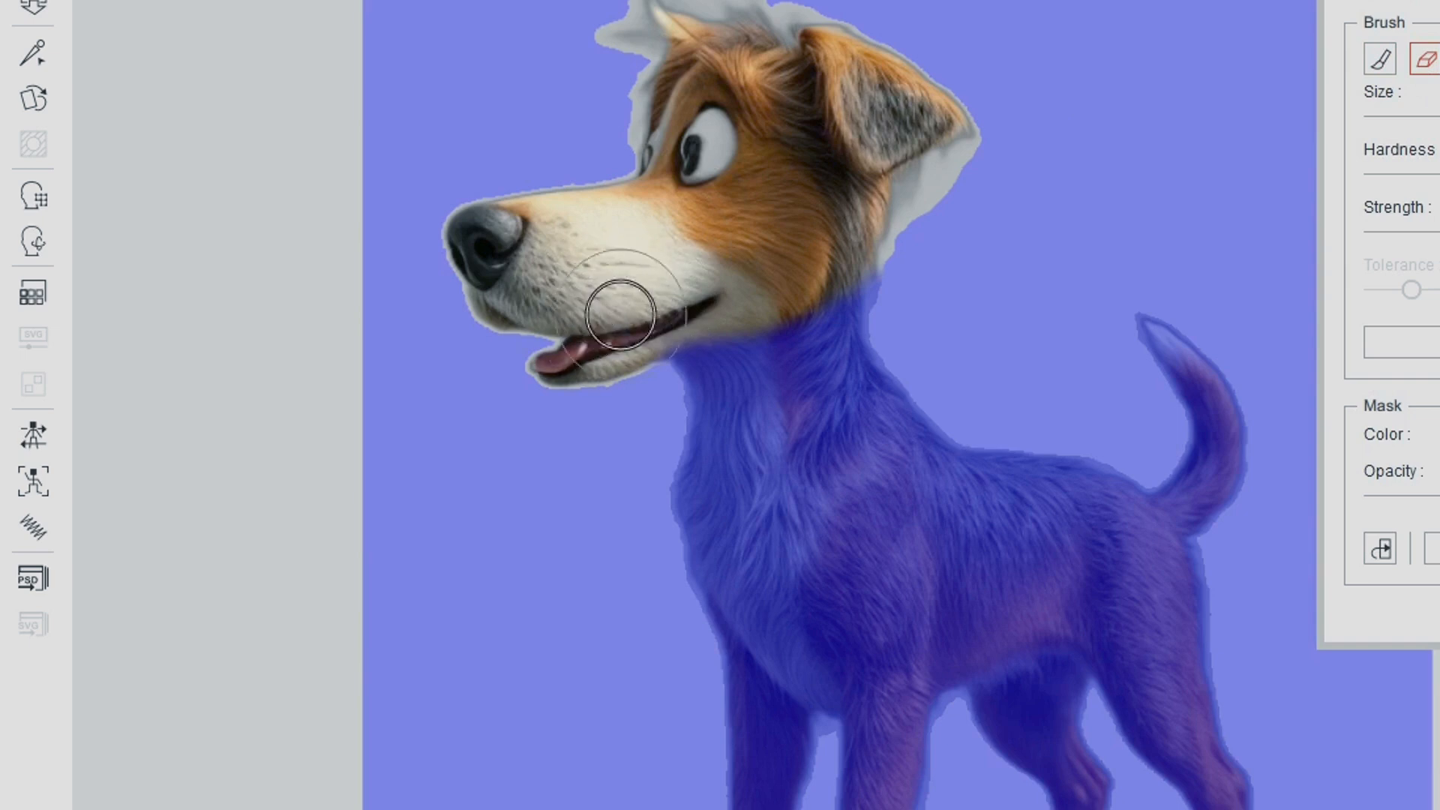
pyautogui.moveTo(639, 321)
pyautogui.mouseDown()
pyautogui.moveTo(769, 289)
pyautogui.moveTo(823, 240)
pyautogui.mouseUp()
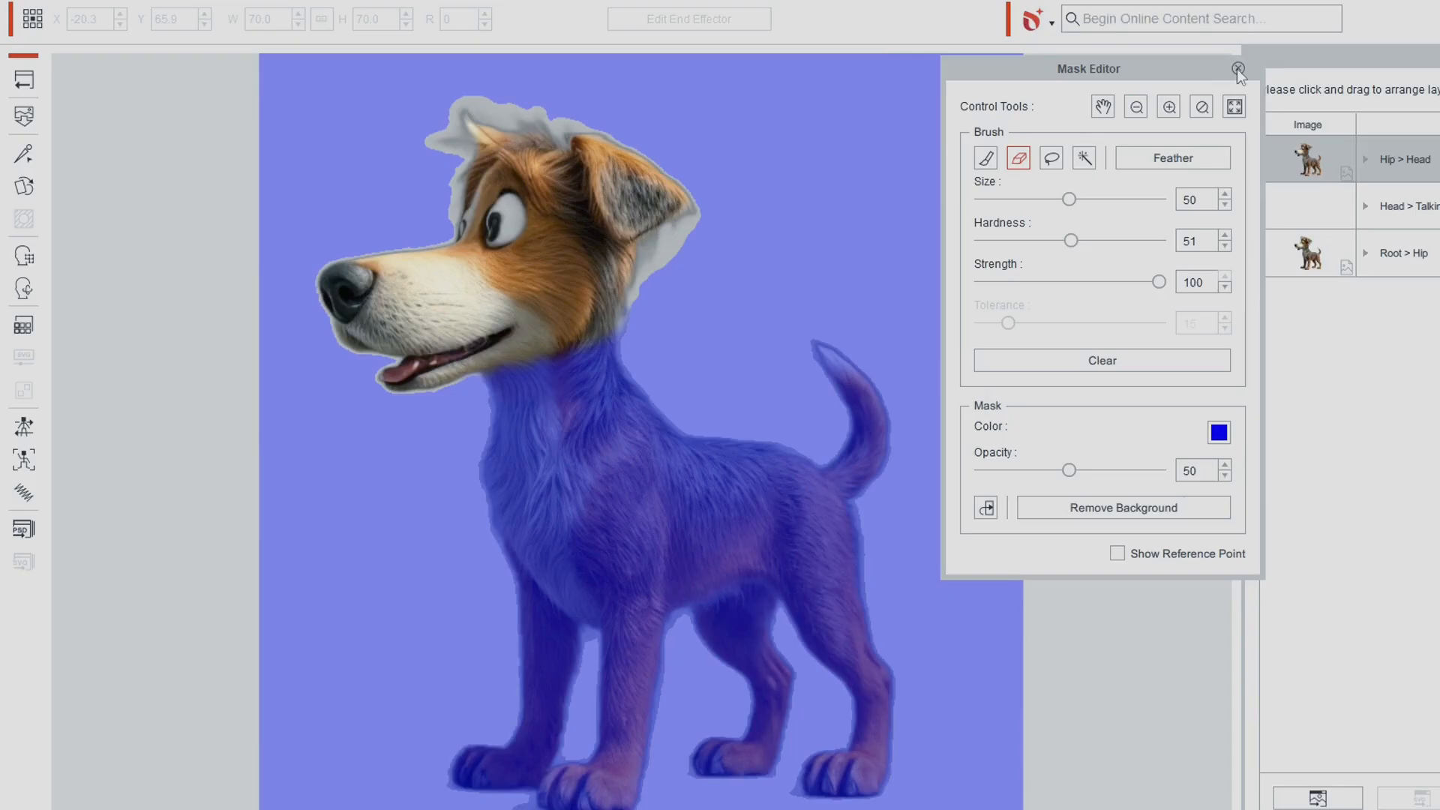
pyautogui.click(1238, 68)
# Preview the rig and rotate the Head bone to check the masked head against the body sprite
pyautogui.click(1251, 148)
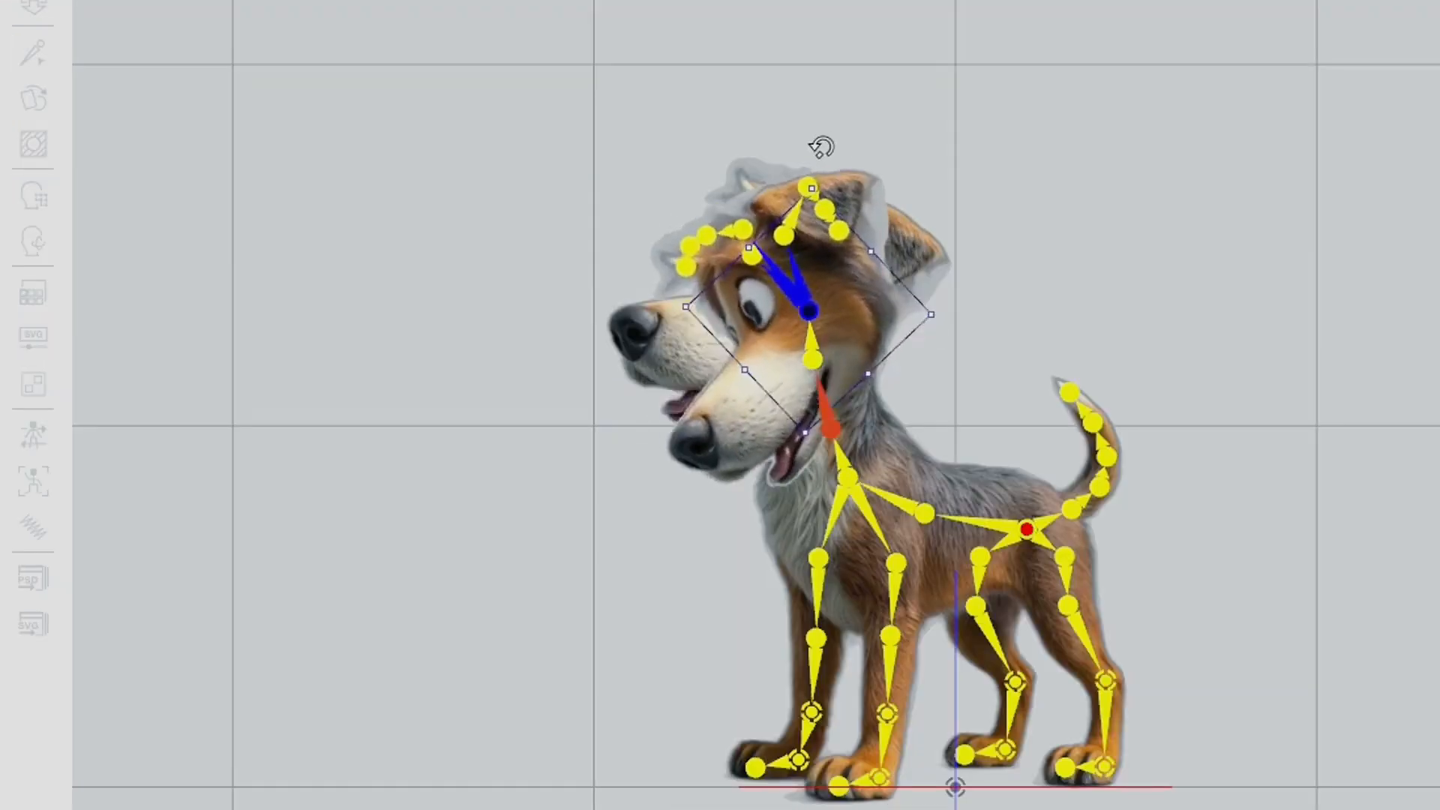
pyautogui.moveTo(703, 384); pyautogui.dragTo(823, 536)
pyautogui.moveTo(960, 324); pyautogui.dragTo(769, 153)
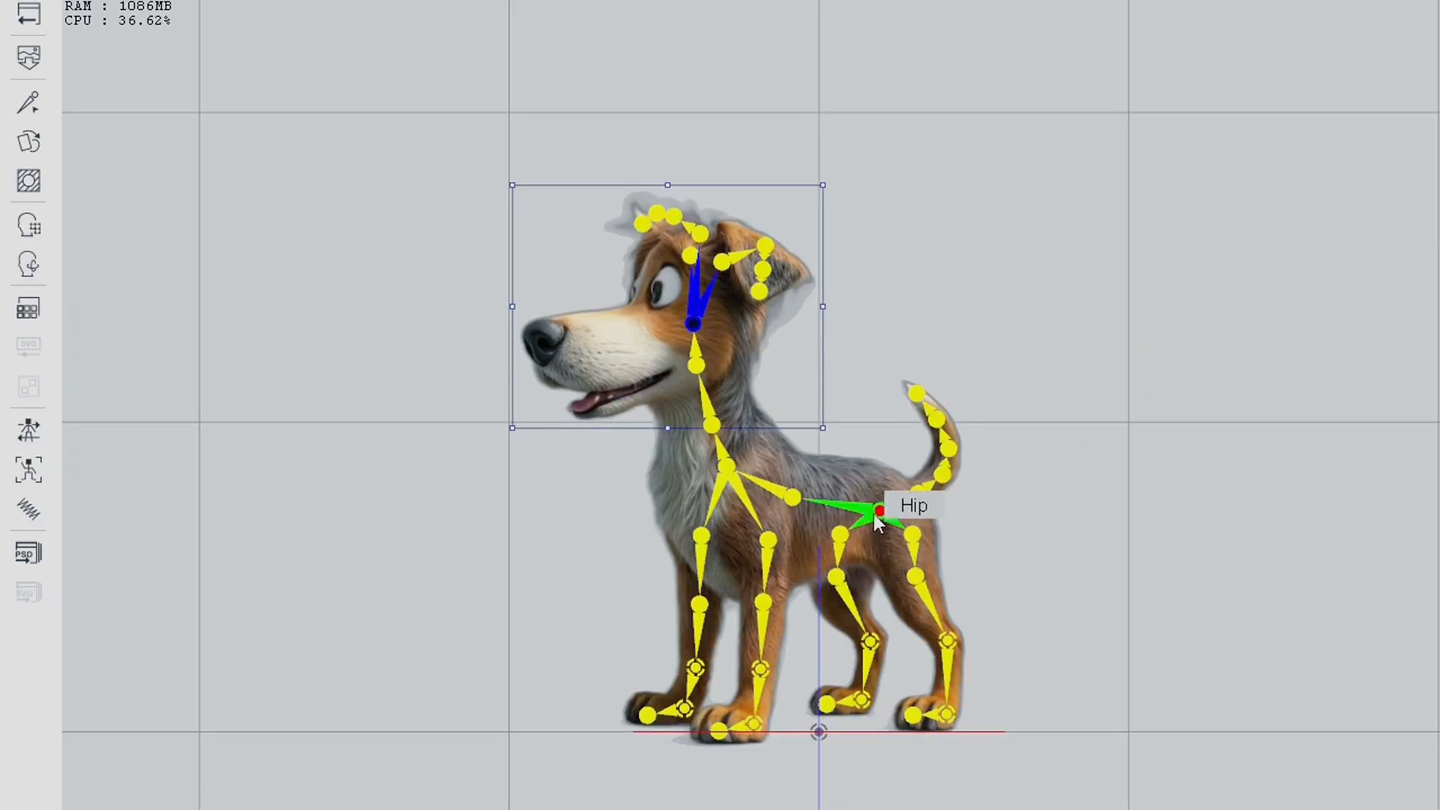
# Mask out the head on the Hip bone's sprite with a mask brush of size 100 and hardness 100
pyautogui.click(874, 515)
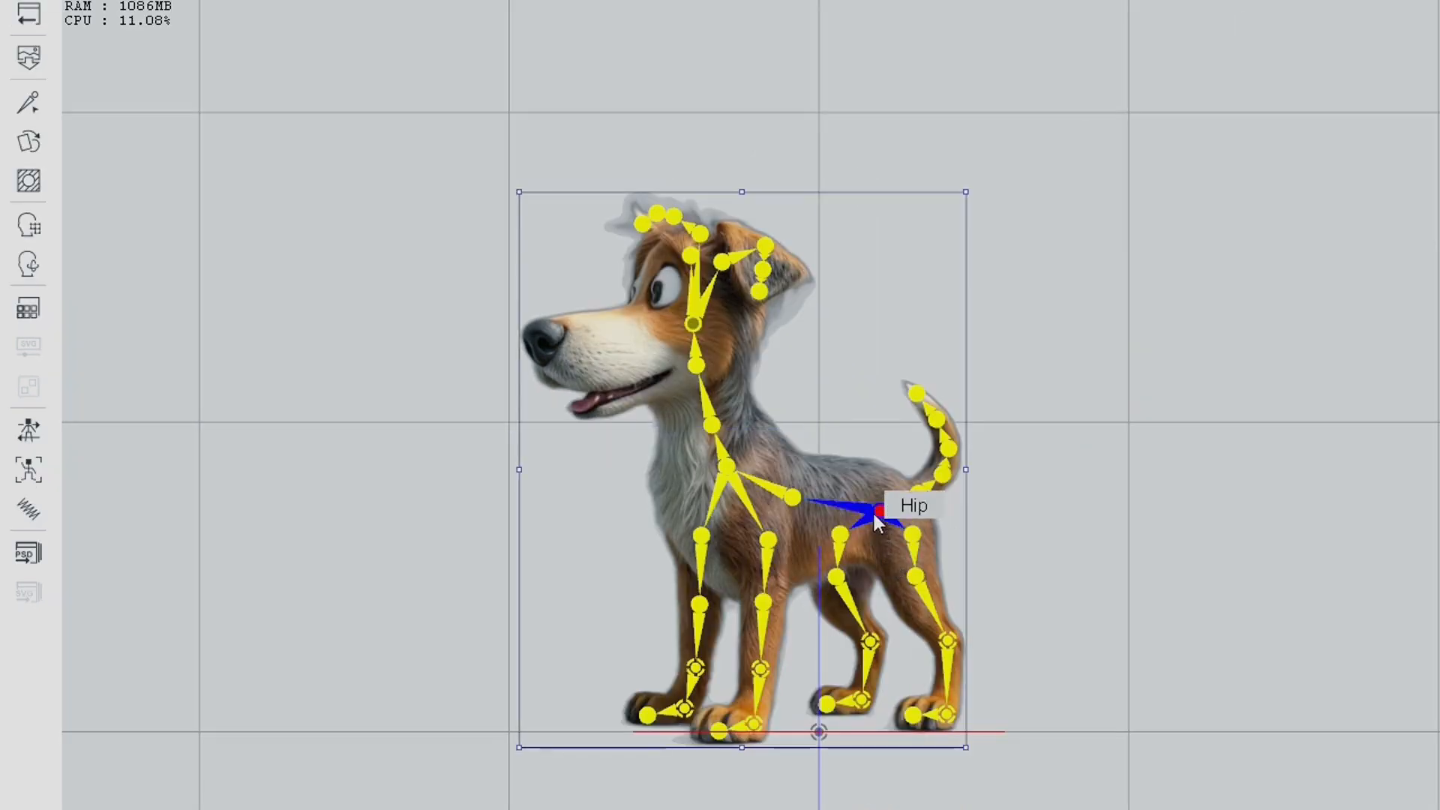
pyautogui.click(28, 181)
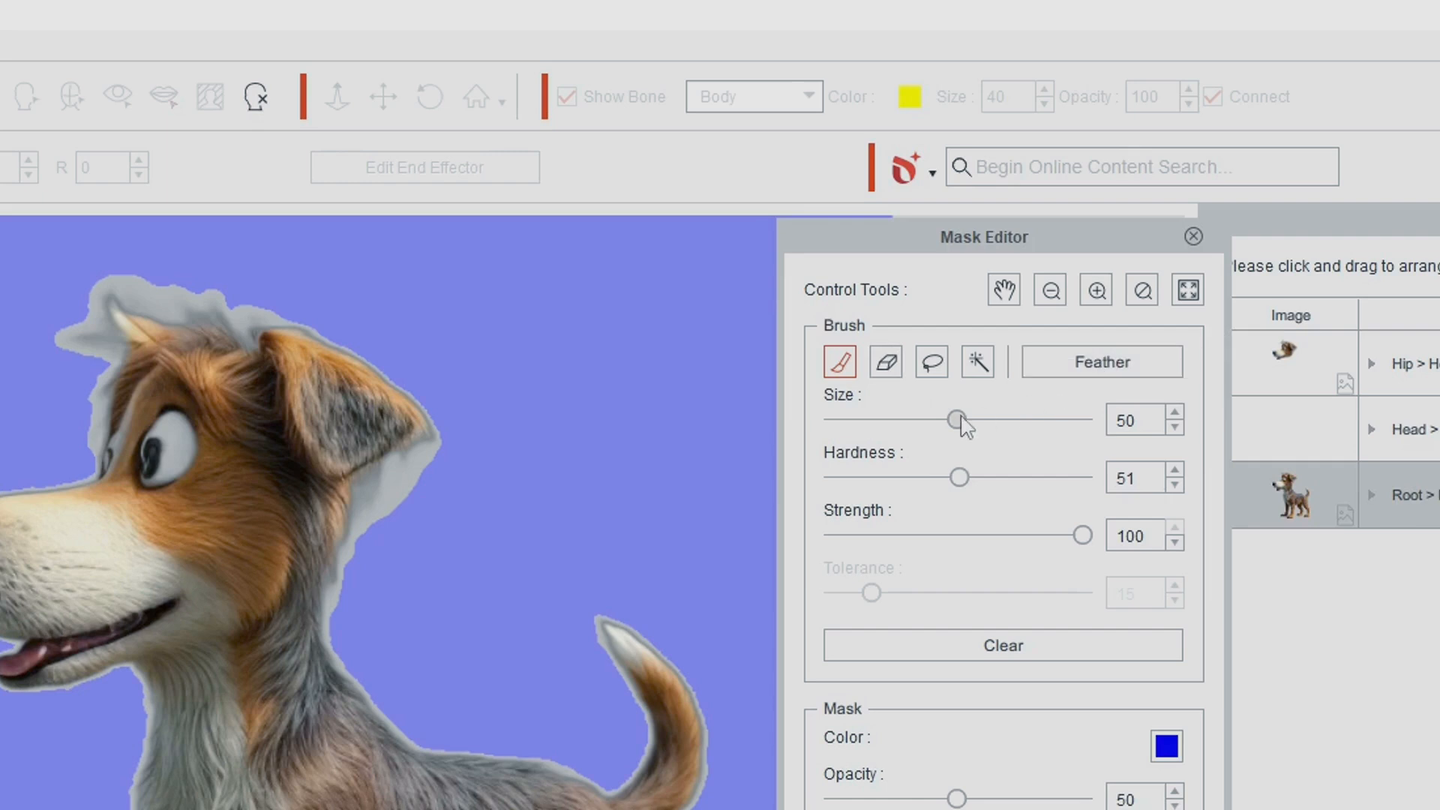
pyautogui.moveTo(962, 418); pyautogui.dragTo(1131, 422)
pyautogui.moveTo(959, 478); pyautogui.dragTo(1159, 486)
pyautogui.moveTo(354, 289)
pyautogui.mouseDown()
pyautogui.moveTo(383, 420)
pyautogui.moveTo(363, 477)
pyautogui.mouseUp()
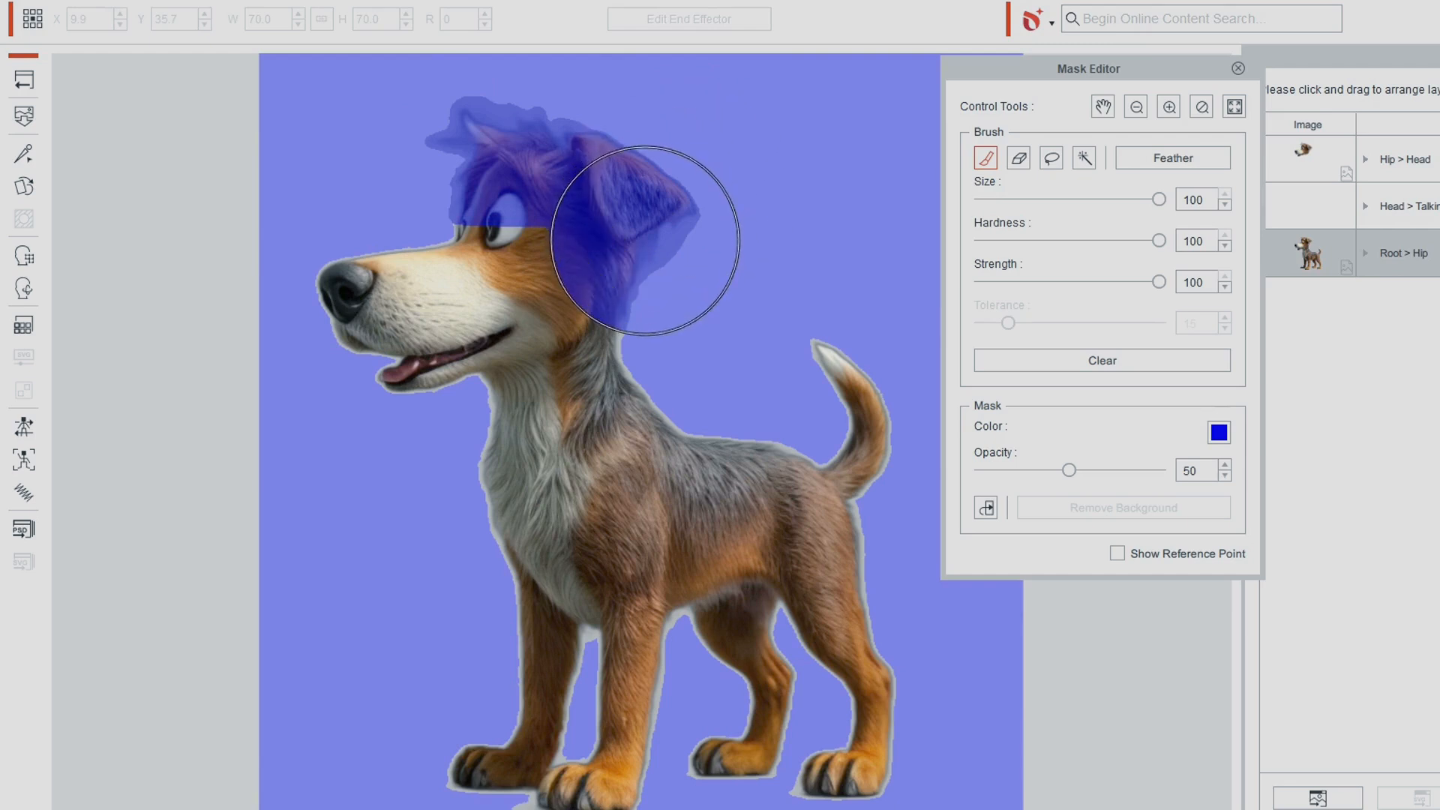
pyautogui.moveTo(645, 240)
pyautogui.mouseDown()
pyautogui.moveTo(562, 203)
pyautogui.moveTo(373, 273)
pyautogui.moveTo(601, 283)
pyautogui.moveTo(531, 252)
pyautogui.moveTo(475, 296)
pyautogui.moveTo(520, 273)
pyautogui.moveTo(531, 248)
pyautogui.moveTo(585, 248)
pyautogui.mouseUp()
# Restore a round area around the jaw and neck joint on the Hip sprite with the mask eraser at size 84
pyautogui.moveTo(1158, 200); pyautogui.dragTo(1122, 200)
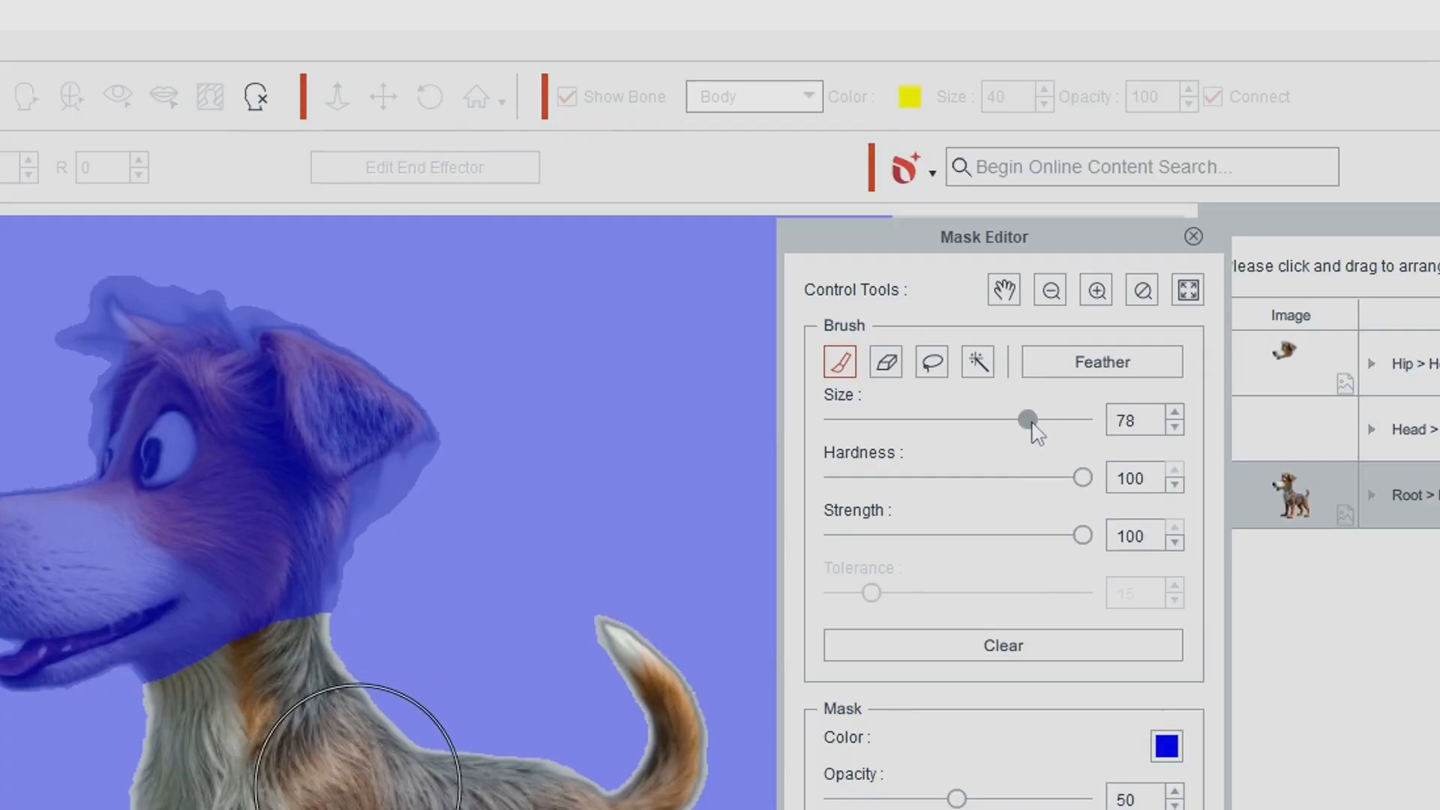
pyautogui.click(885, 362)
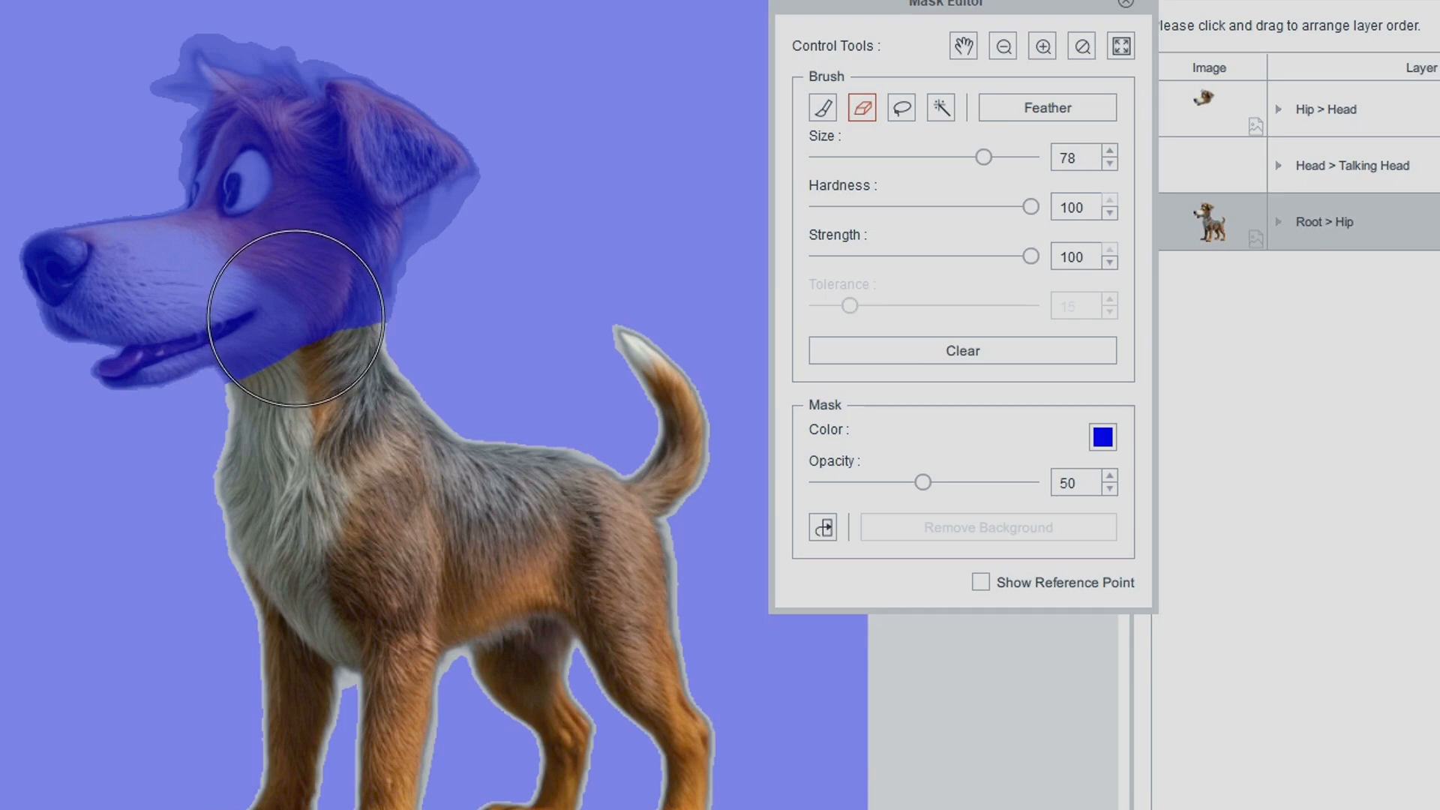
pyautogui.moveTo(984, 157); pyautogui.dragTo(995, 159)
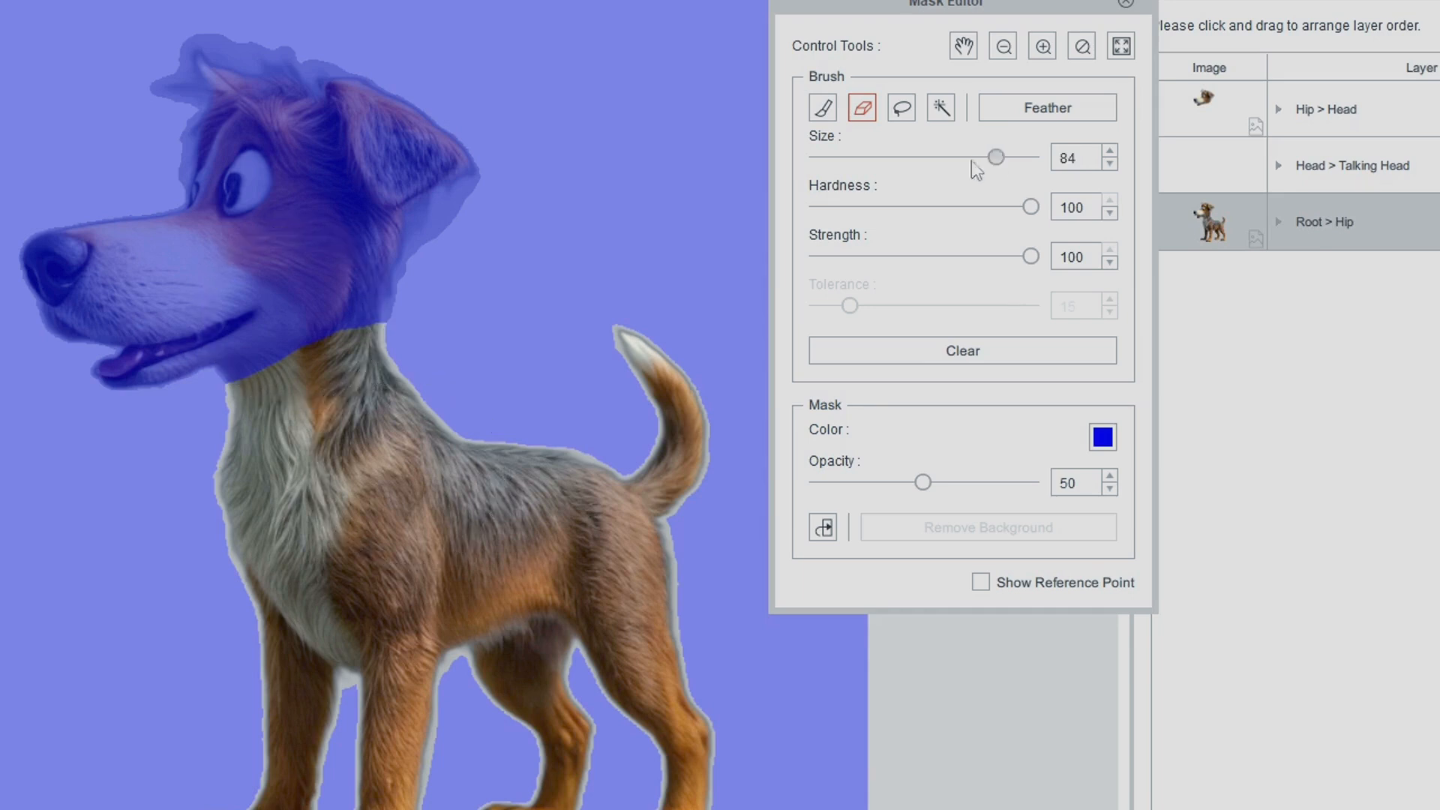
pyautogui.click(291, 311)
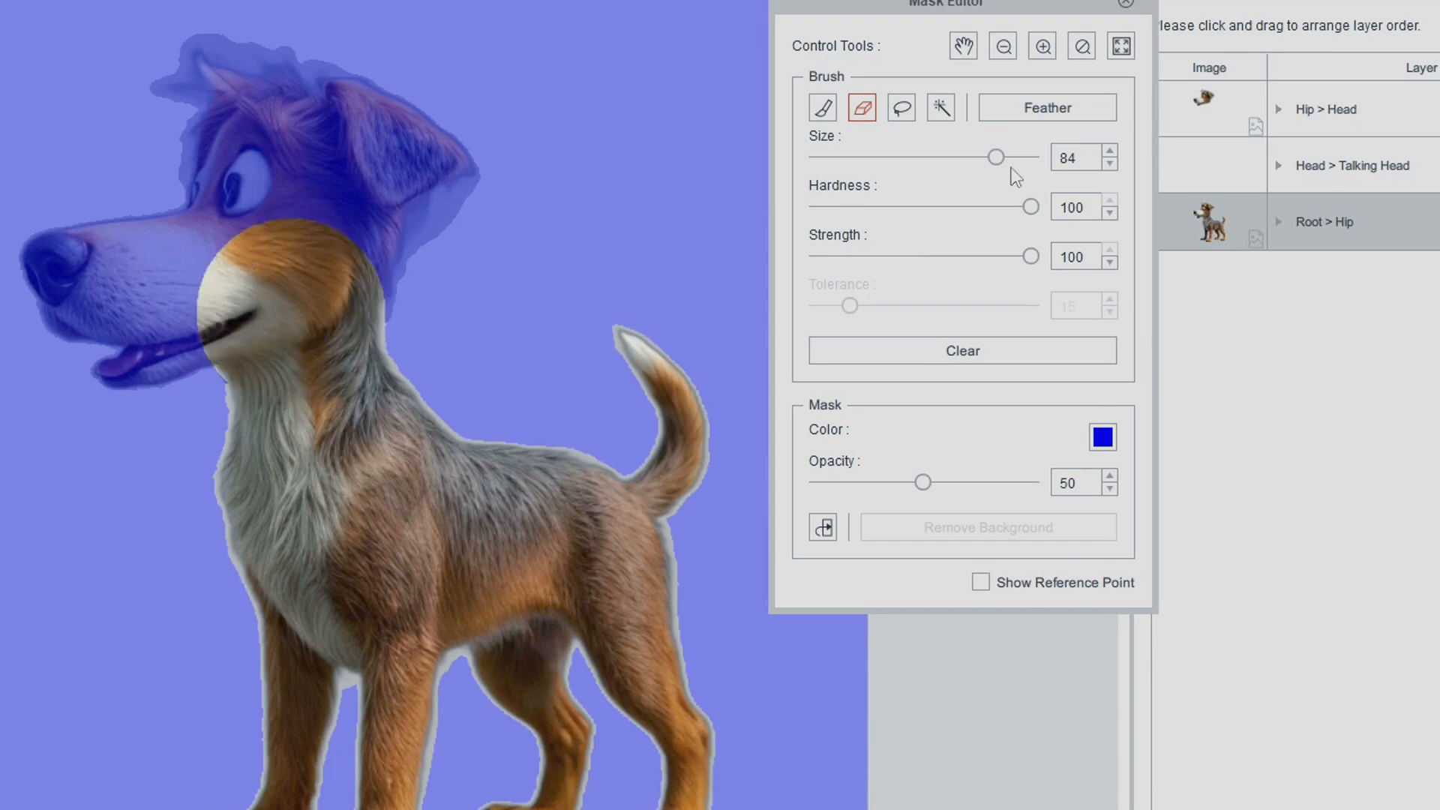
# Soften the mask edge around the restored jaw and neck area with a smaller, less hard mask brush
pyautogui.moveTo(996, 159); pyautogui.dragTo(924, 160)
pyautogui.moveTo(1030, 207); pyautogui.dragTo(929, 216)
pyautogui.click(822, 108)
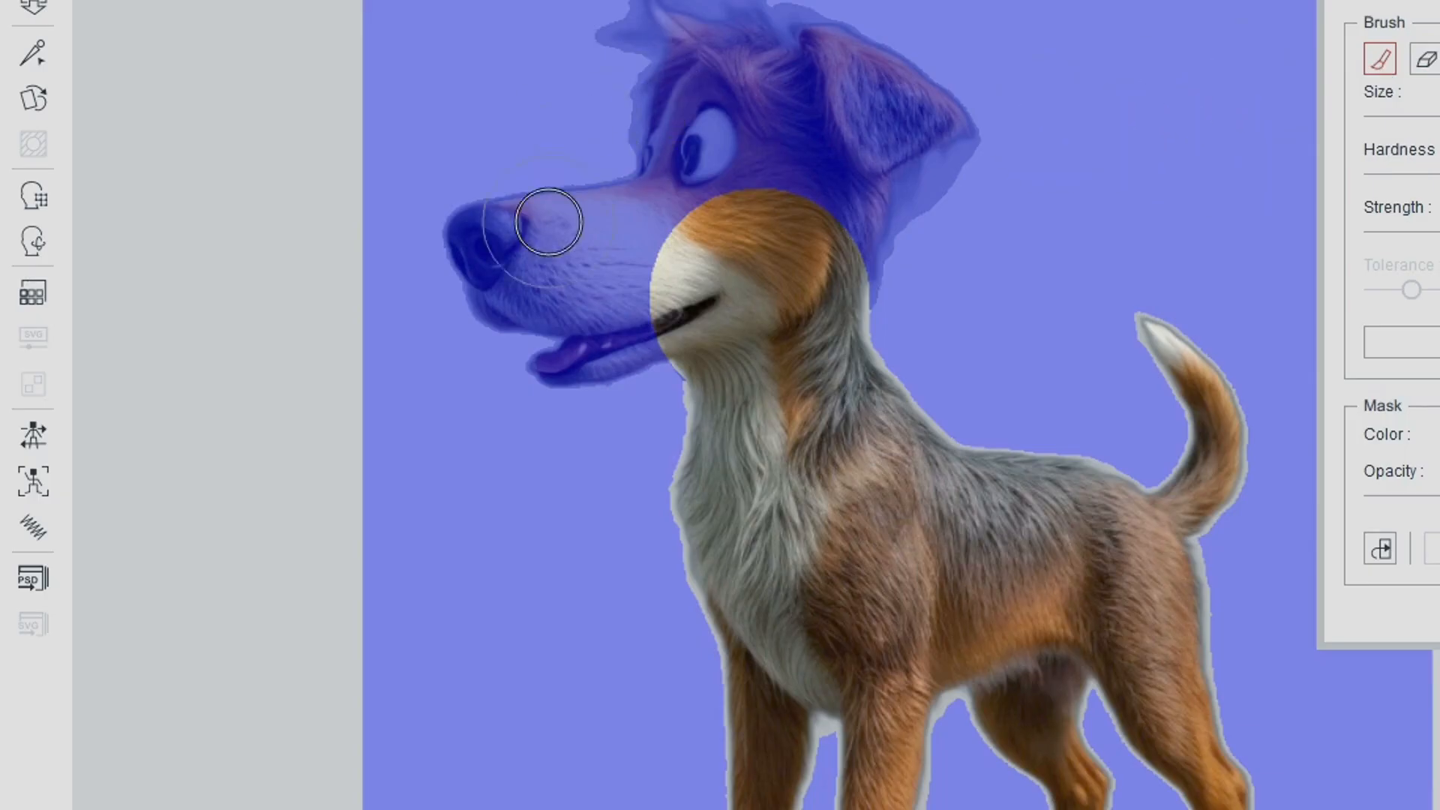
pyautogui.moveTo(567, 391)
pyautogui.mouseDown()
pyautogui.moveTo(633, 415)
pyautogui.moveTo(659, 405)
pyautogui.moveTo(616, 237)
pyautogui.moveTo(620, 249)
pyautogui.moveTo(677, 179)
pyautogui.moveTo(744, 153)
pyautogui.moveTo(833, 172)
pyautogui.moveTo(880, 215)
pyautogui.moveTo(903, 270)
pyautogui.mouseUp()
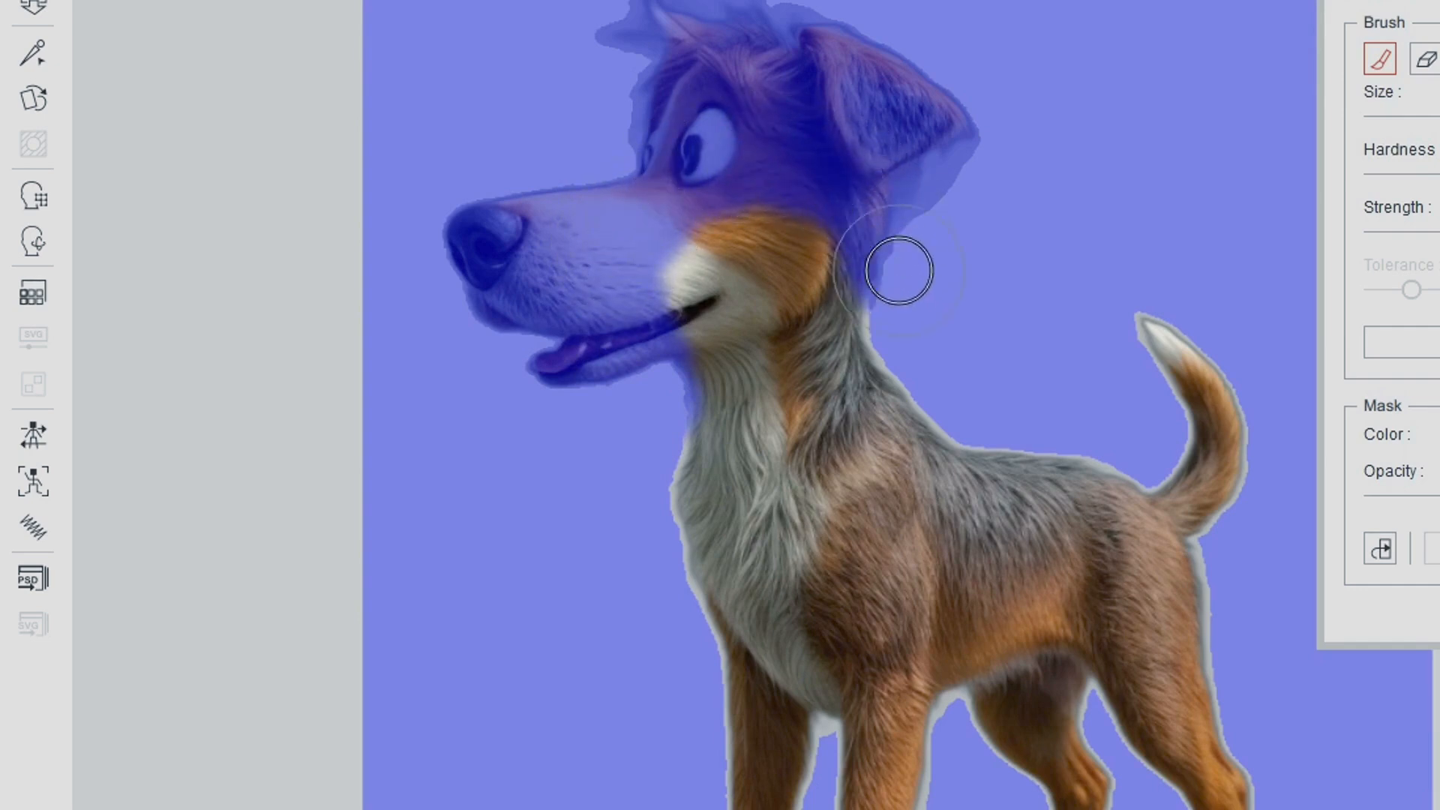
# Restore the jaw and throat edge on the Hip sprite with the mask eraser at size 50 and hardness 50, and close the Mask Editor
pyautogui.click(1426, 59)
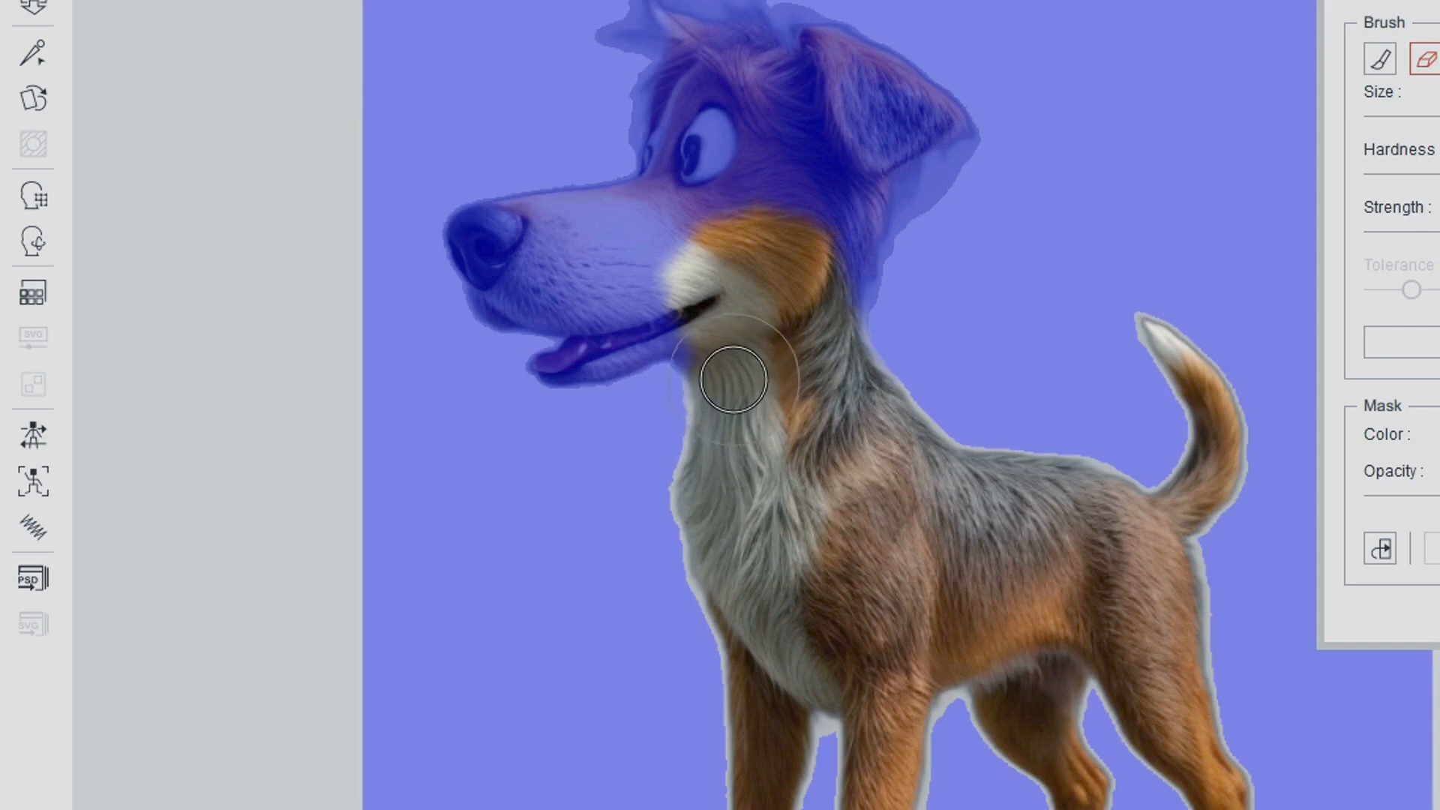
pyautogui.moveTo(732, 298)
pyautogui.mouseDown()
pyautogui.moveTo(748, 239)
pyautogui.moveTo(803, 282)
pyautogui.mouseUp()
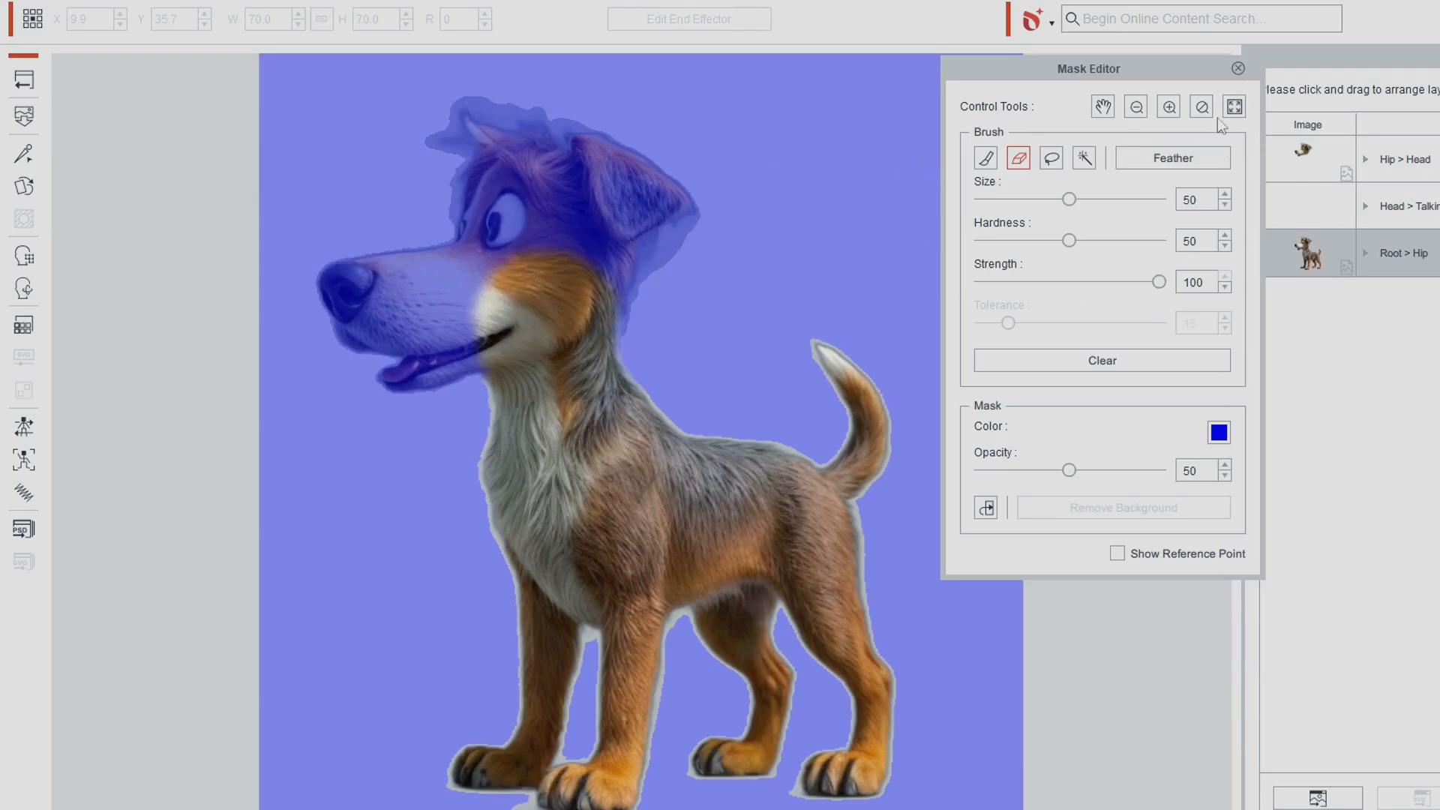
pyautogui.click(1239, 68)
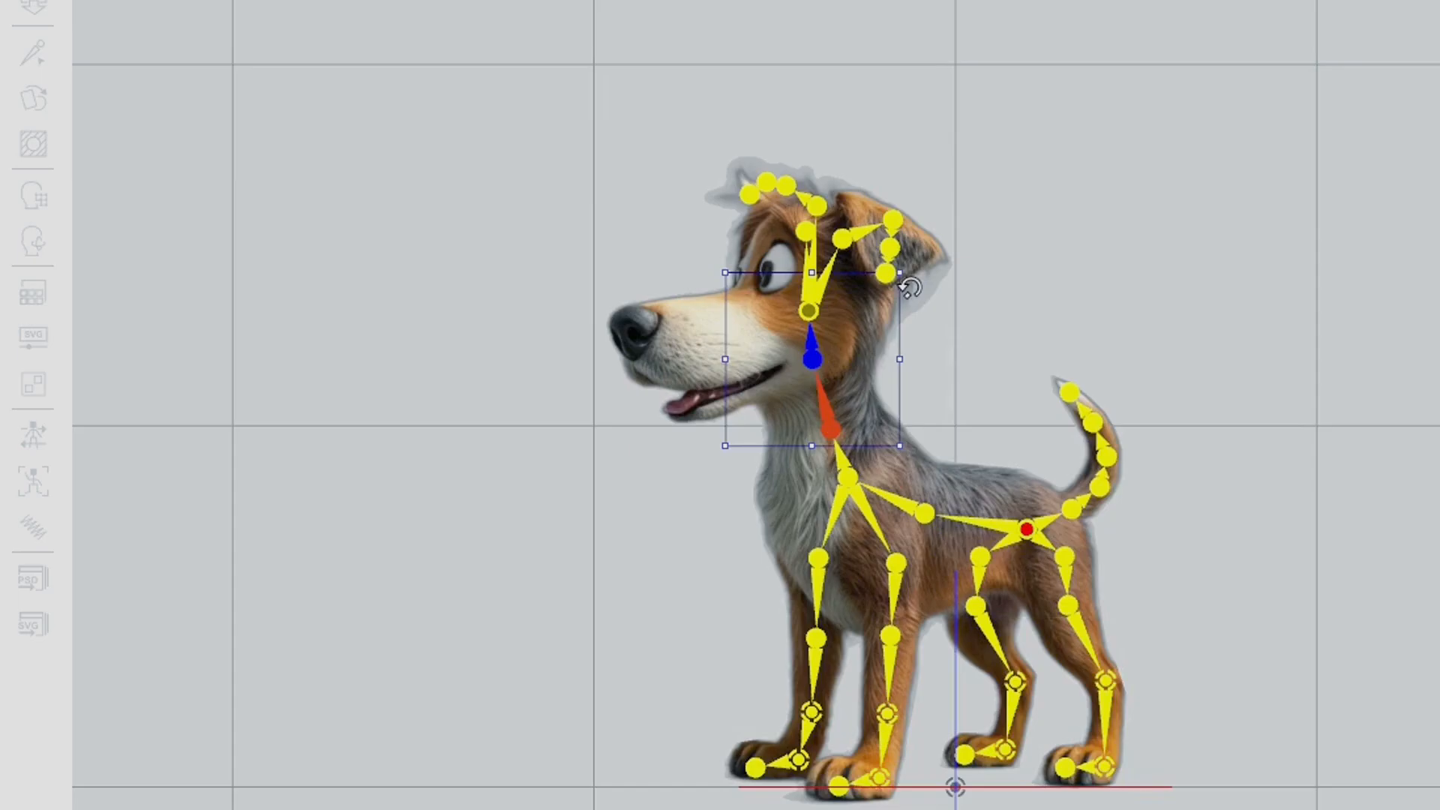
# Preview the rig and rotate the head and neck bones up and down to check the blended neck joint
pyautogui.moveTo(911, 288); pyautogui.dragTo(981, 470)
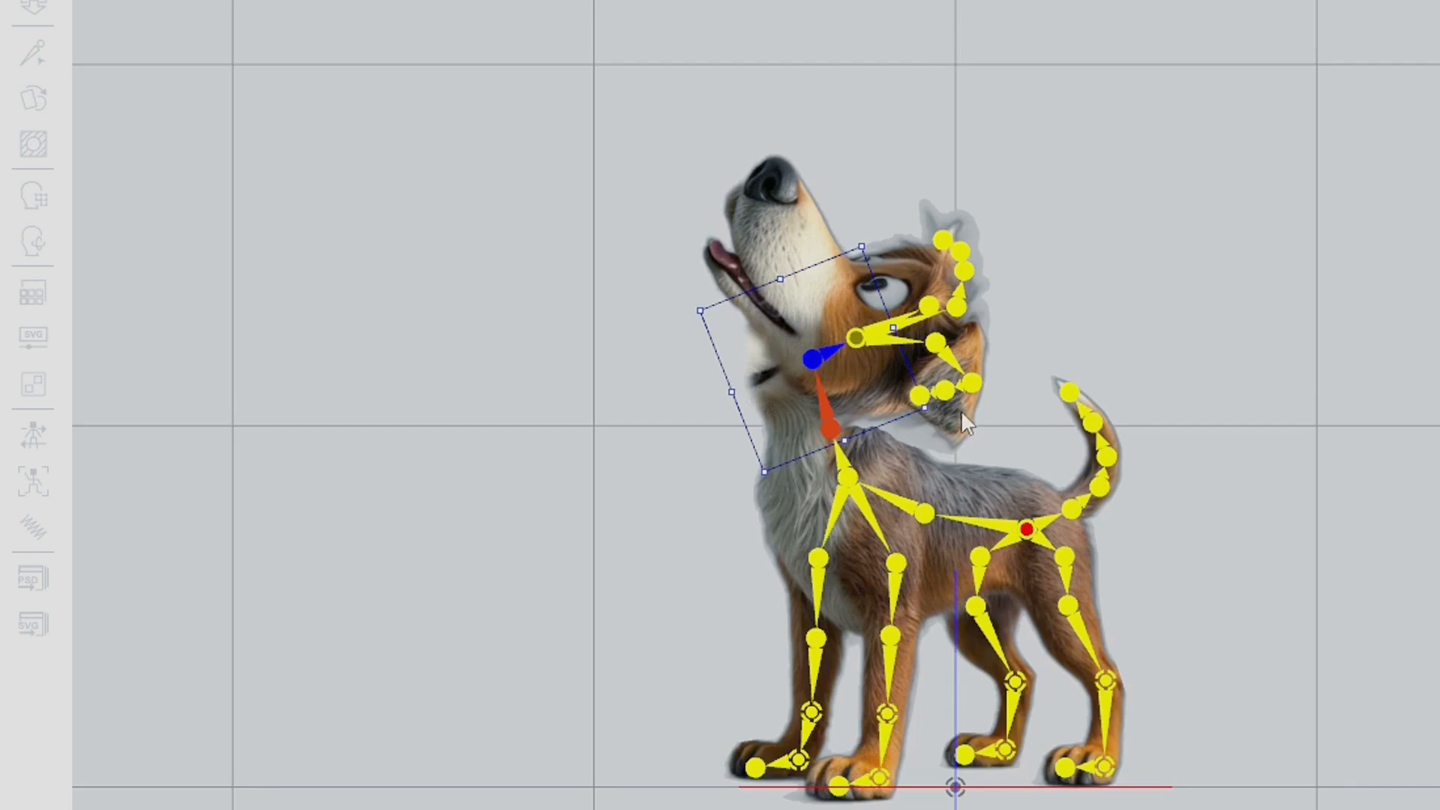
pyautogui.moveTo(766, 491); pyautogui.dragTo(888, 299)
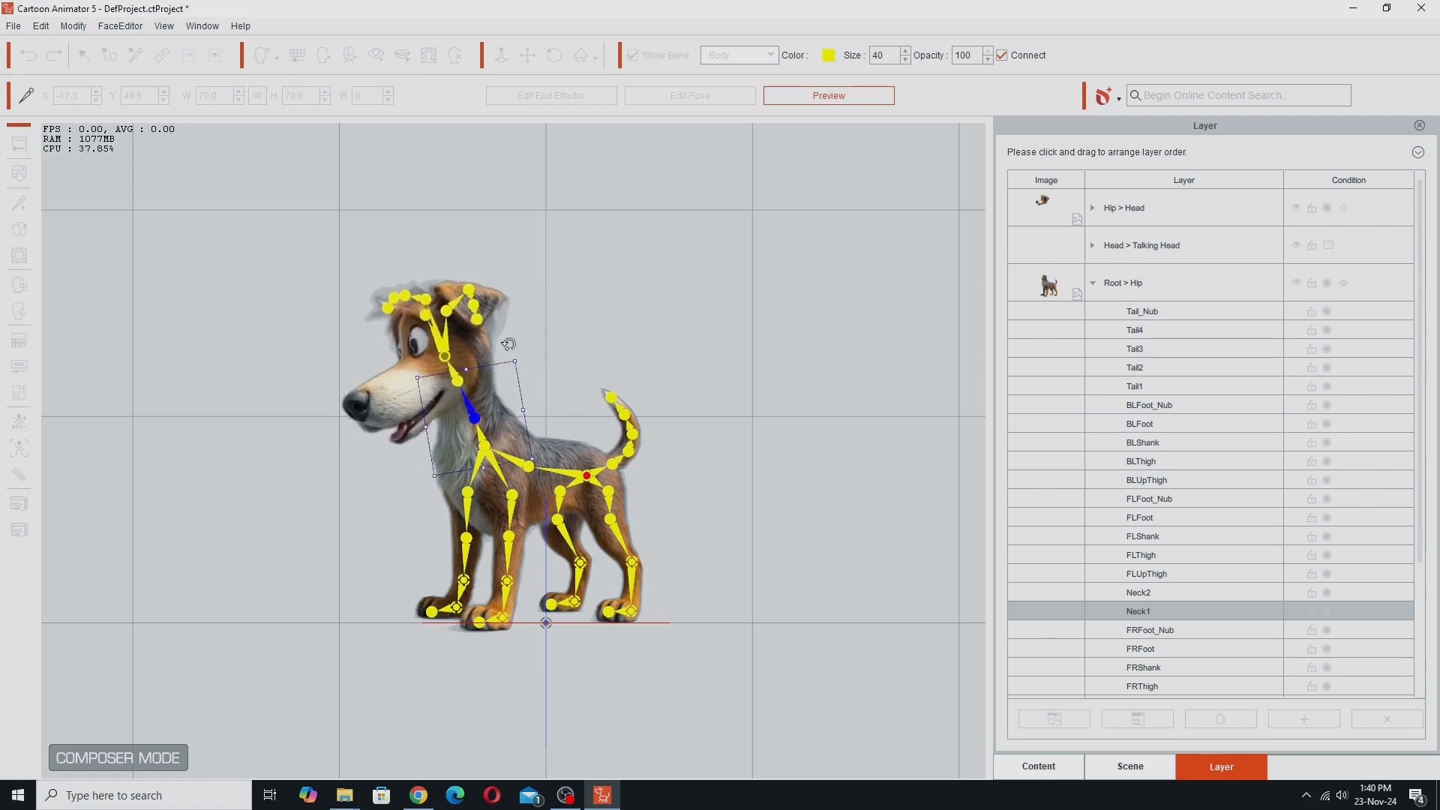
pyautogui.moveTo(508, 345); pyautogui.dragTo(528, 393)
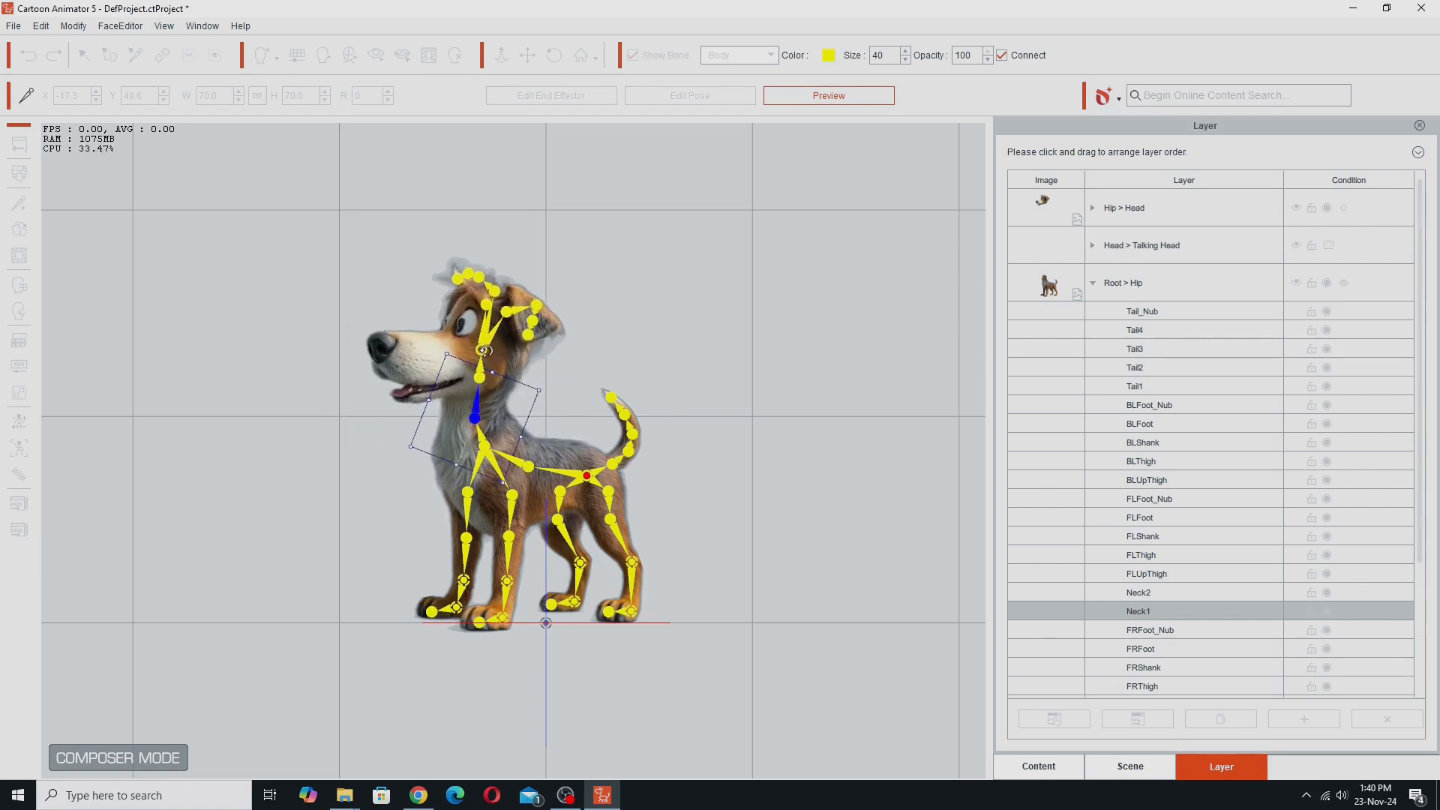
pyautogui.click(506, 338)
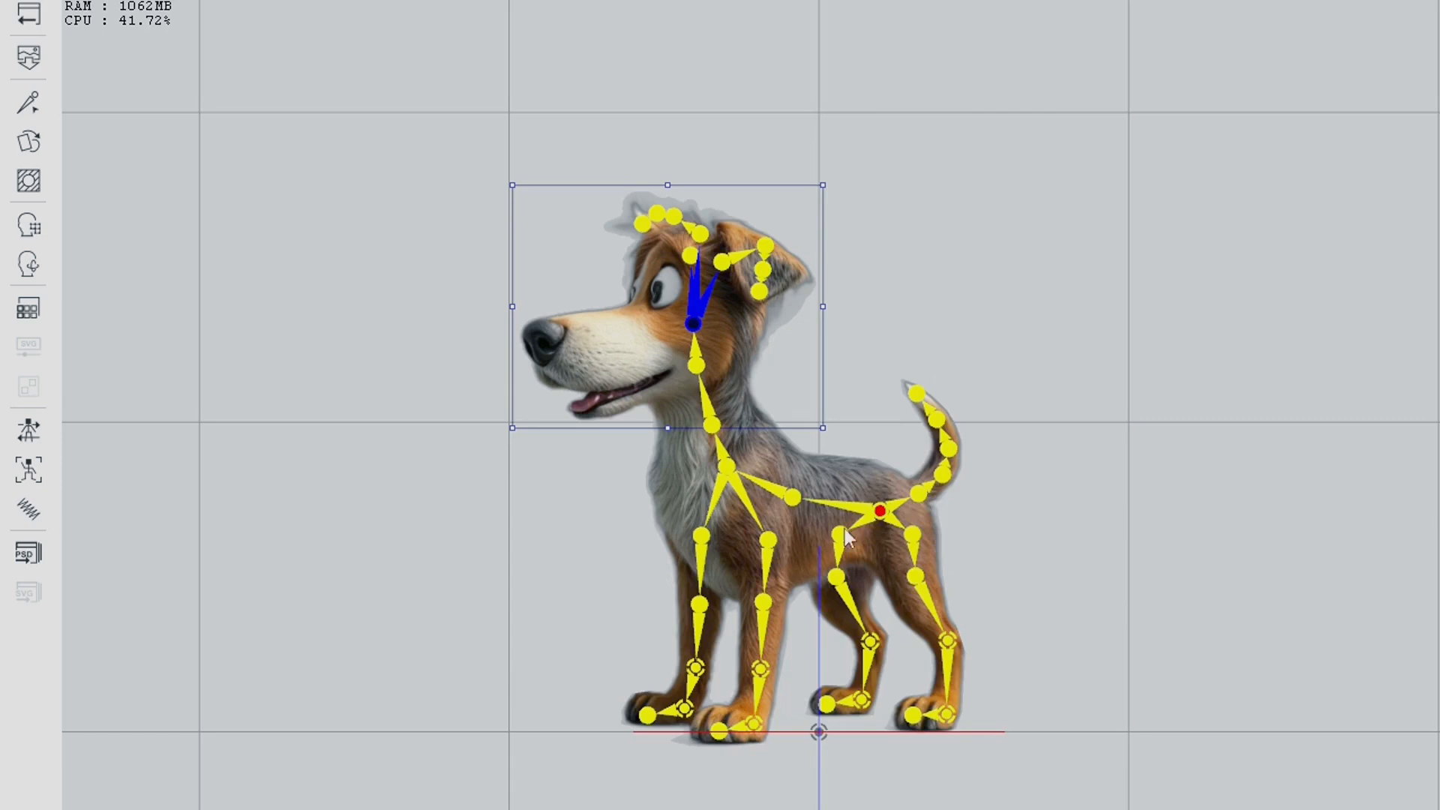
# Add Dog01-Vidnoz-BG-removed.png as a sprite on the FRUpThigh bone, keeping the parent transform
pyautogui.click(701, 536)
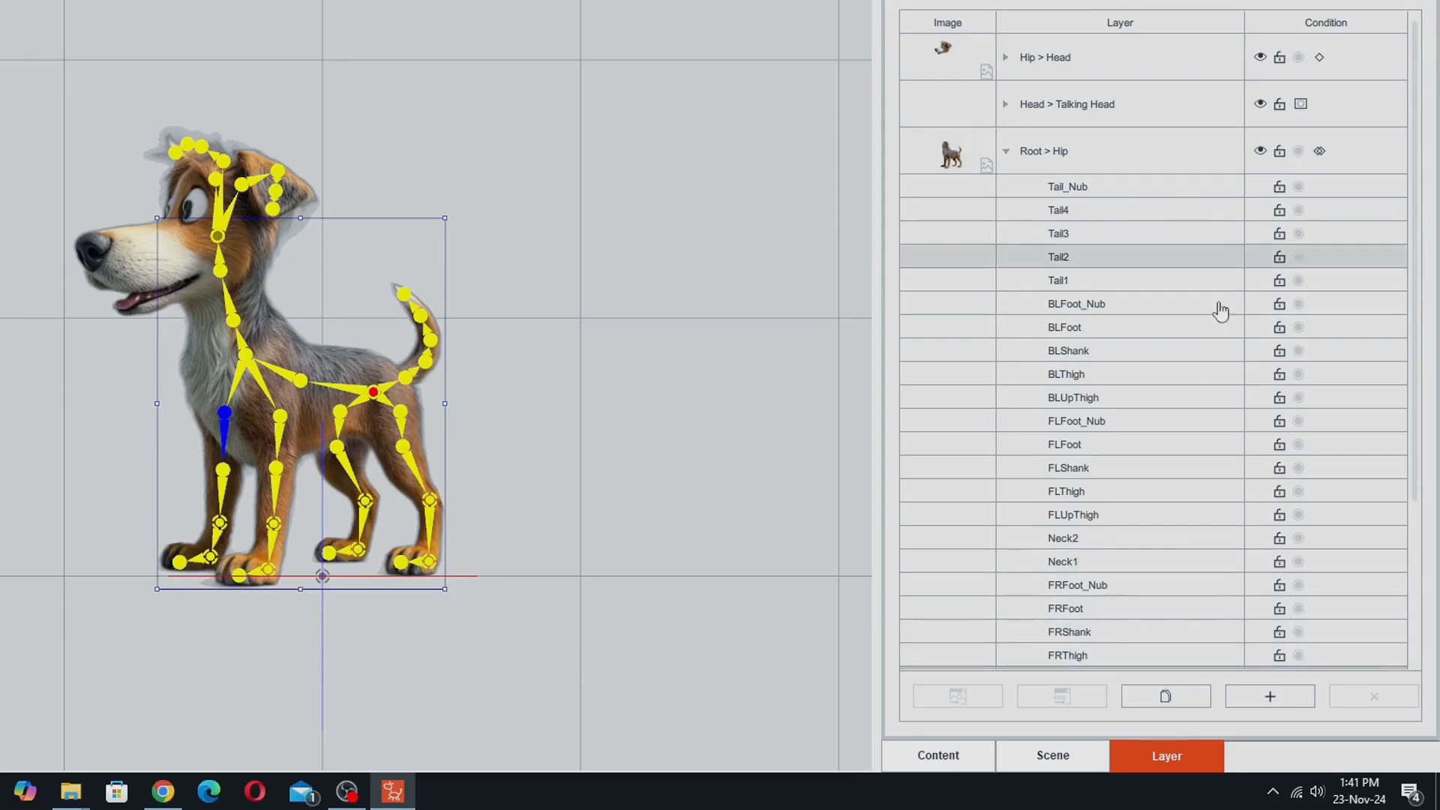
pyautogui.click(1263, 697)
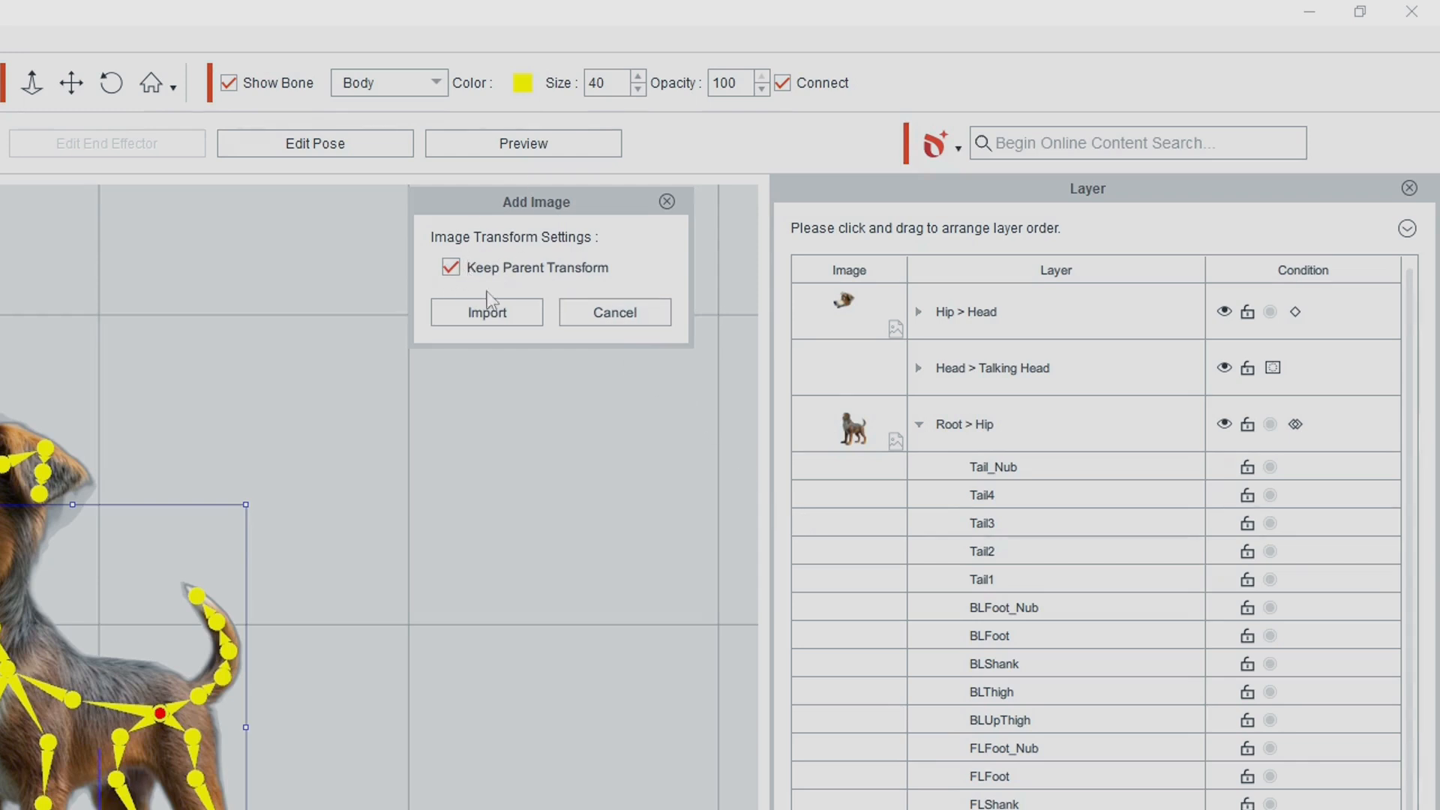
pyautogui.click(471, 313)
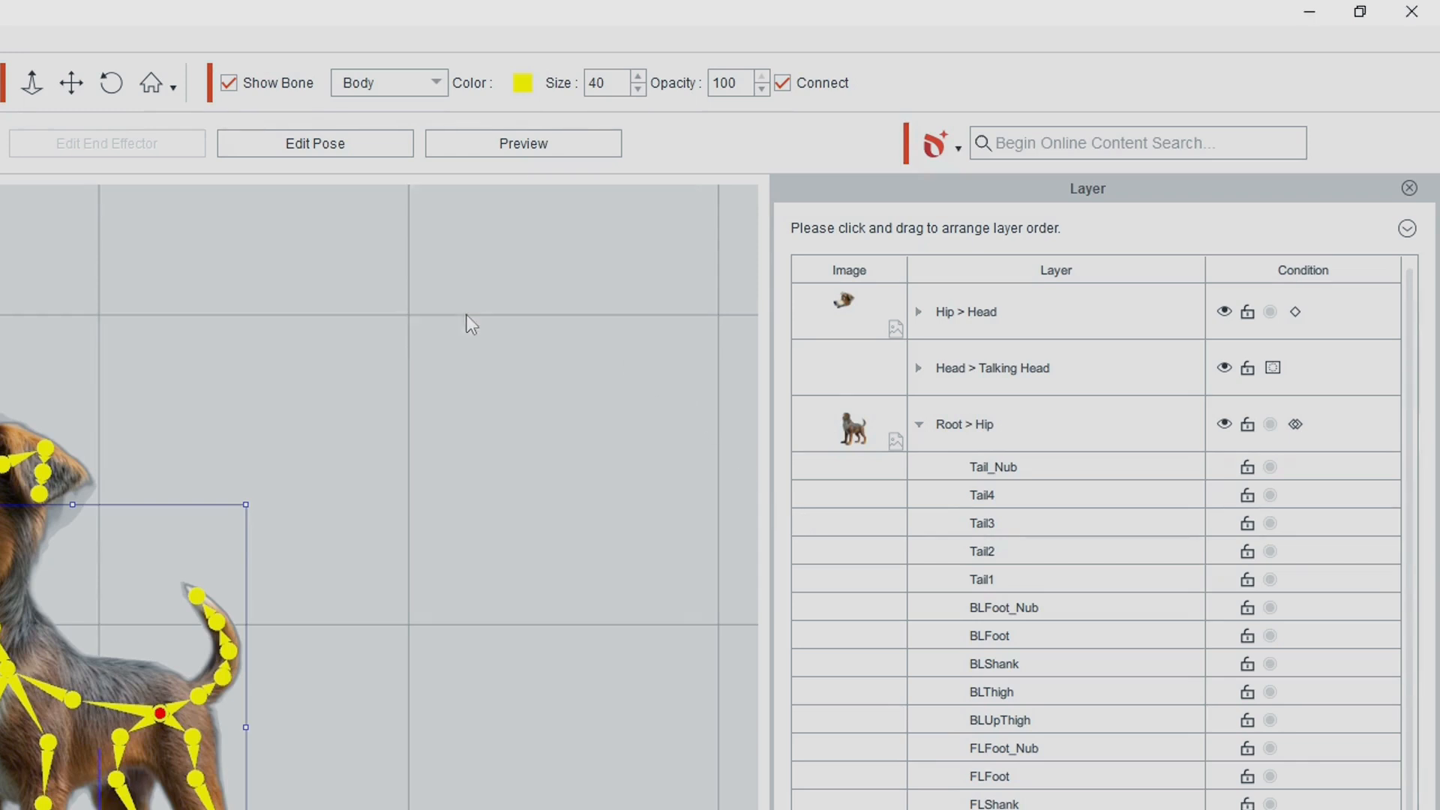
pyautogui.click(431, 225)
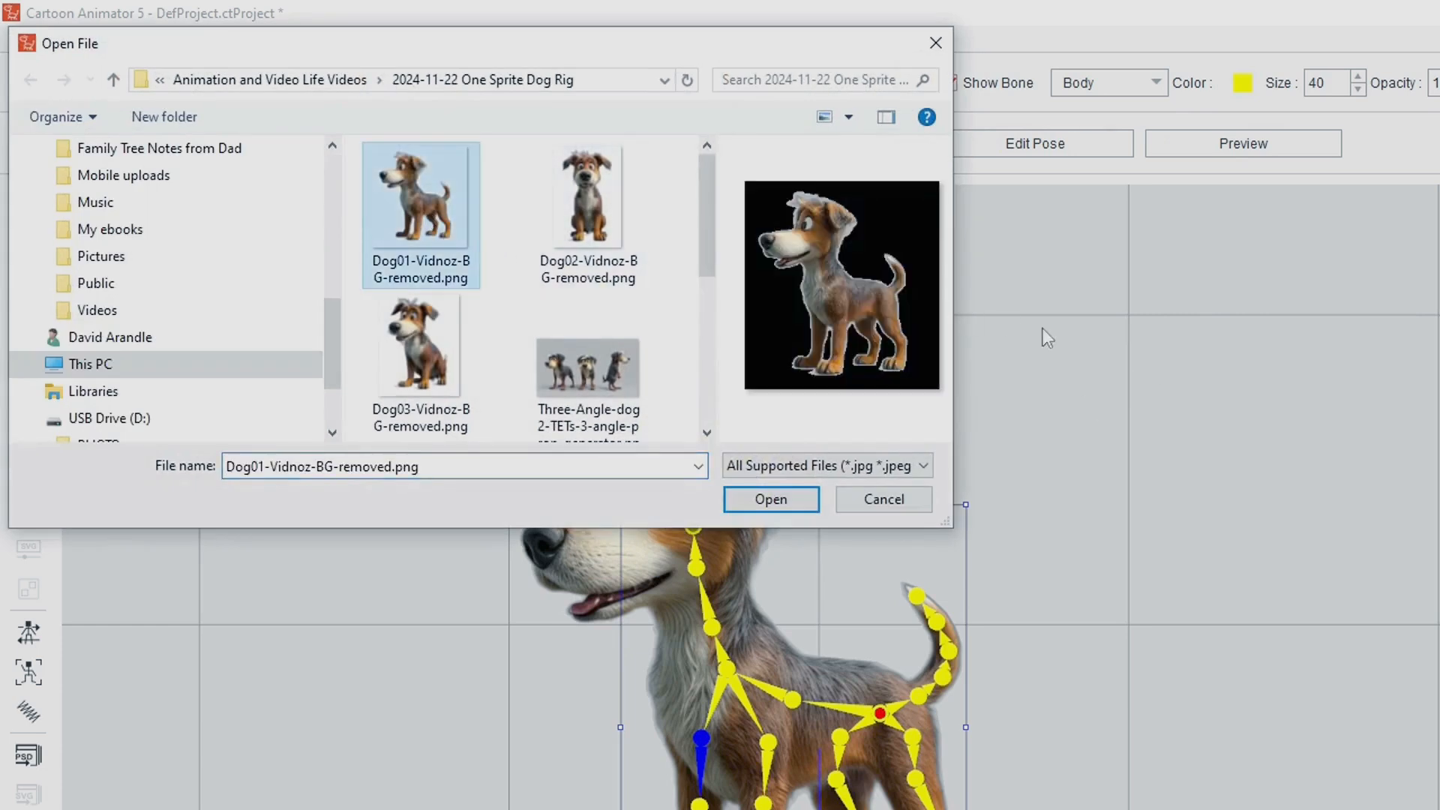
pyautogui.click(771, 499)
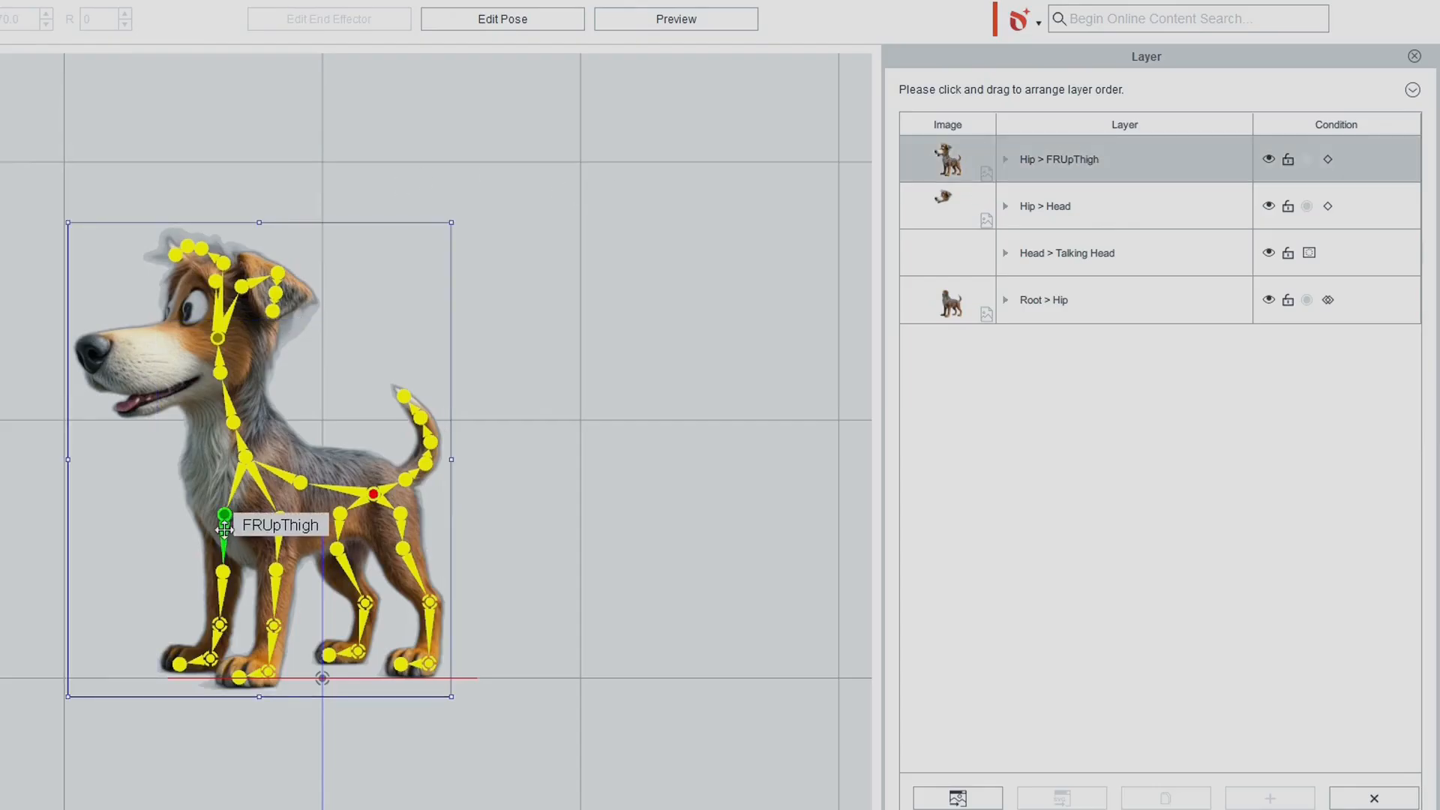
# Mask out everything except the front right leg on the FRUpThigh sprite, using a hardness 100 brush at size 100 and then 43
pyautogui.click(670, 19)
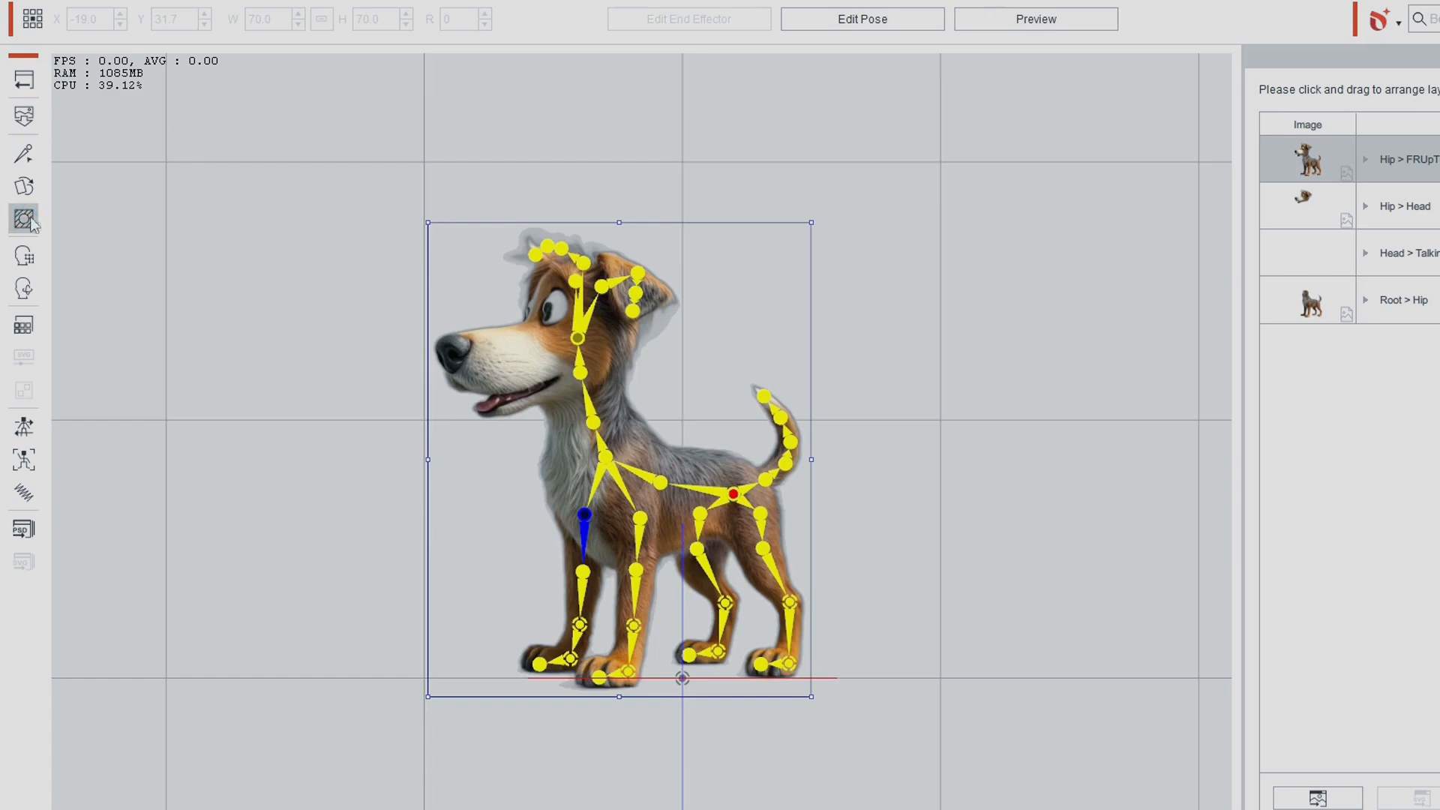
pyautogui.click(27, 221)
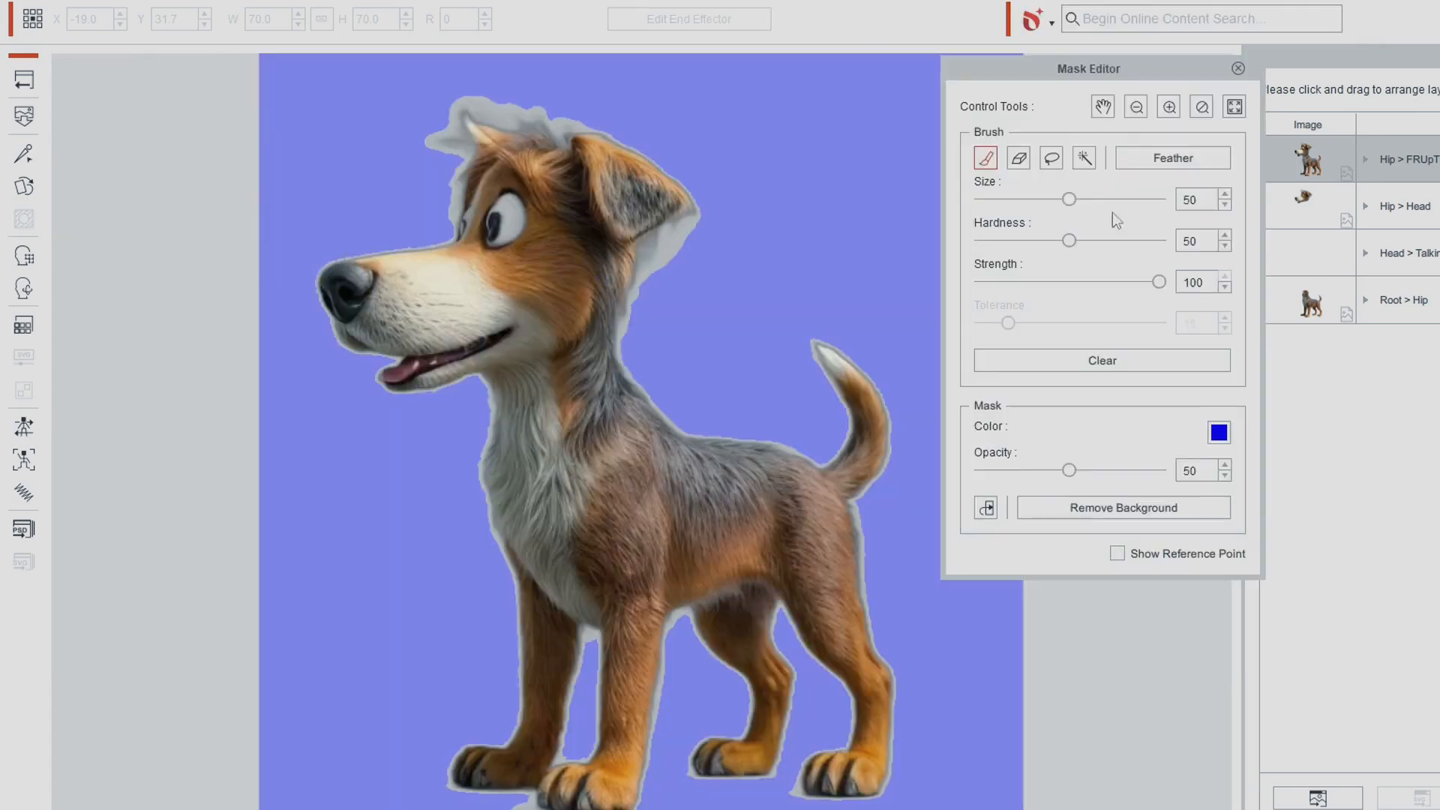
pyautogui.moveTo(1070, 199); pyautogui.dragTo(1215, 212)
pyautogui.moveTo(1070, 240); pyautogui.dragTo(1200, 242)
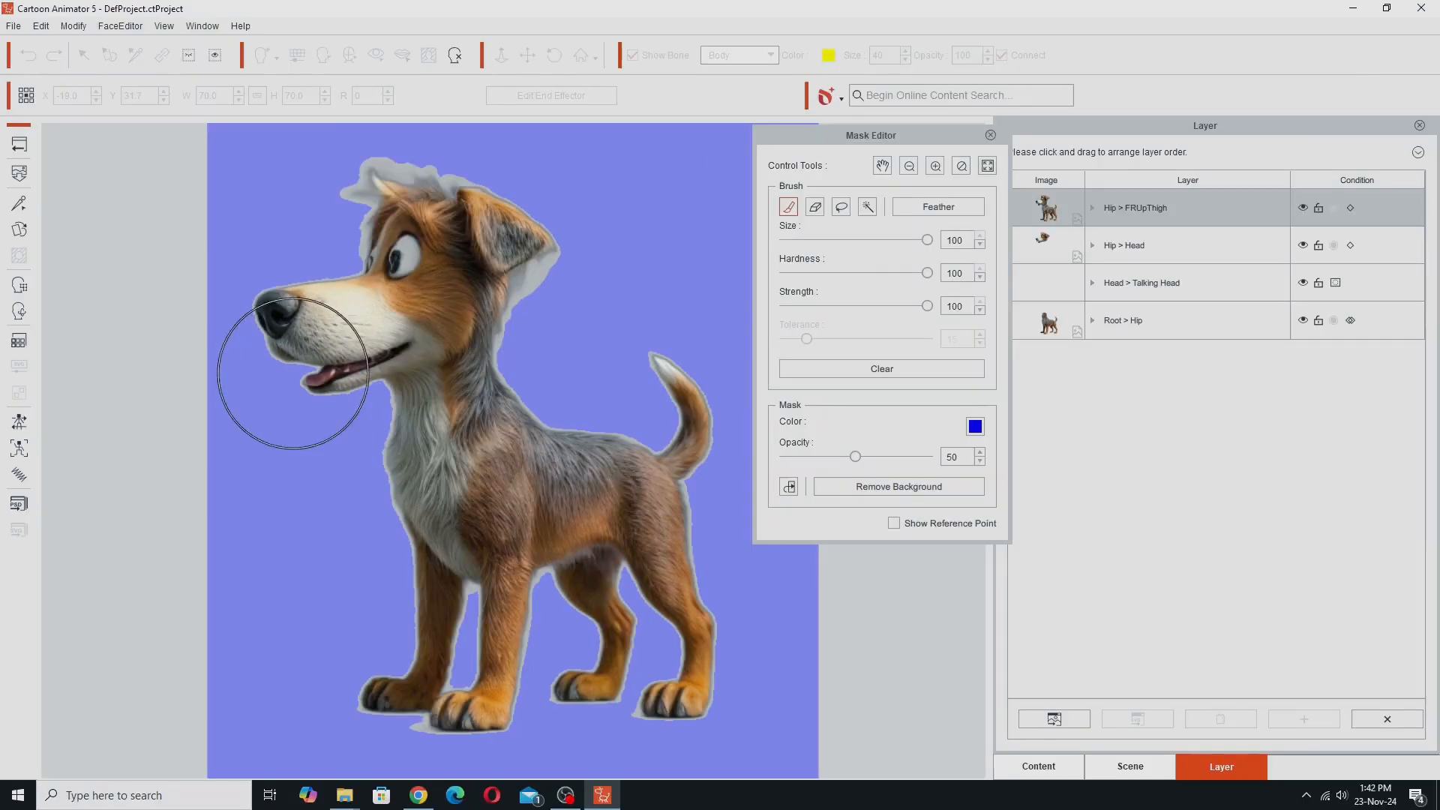
pyautogui.moveTo(292, 373)
pyautogui.mouseDown()
pyautogui.moveTo(510, 525)
pyautogui.moveTo(532, 611)
pyautogui.moveTo(530, 776)
pyautogui.moveTo(604, 688)
pyautogui.moveTo(514, 448)
pyautogui.mouseUp()
pyautogui.moveTo(927, 240); pyautogui.dragTo(868, 242)
pyautogui.moveTo(1086, 216); pyautogui.dragTo(1056, 209)
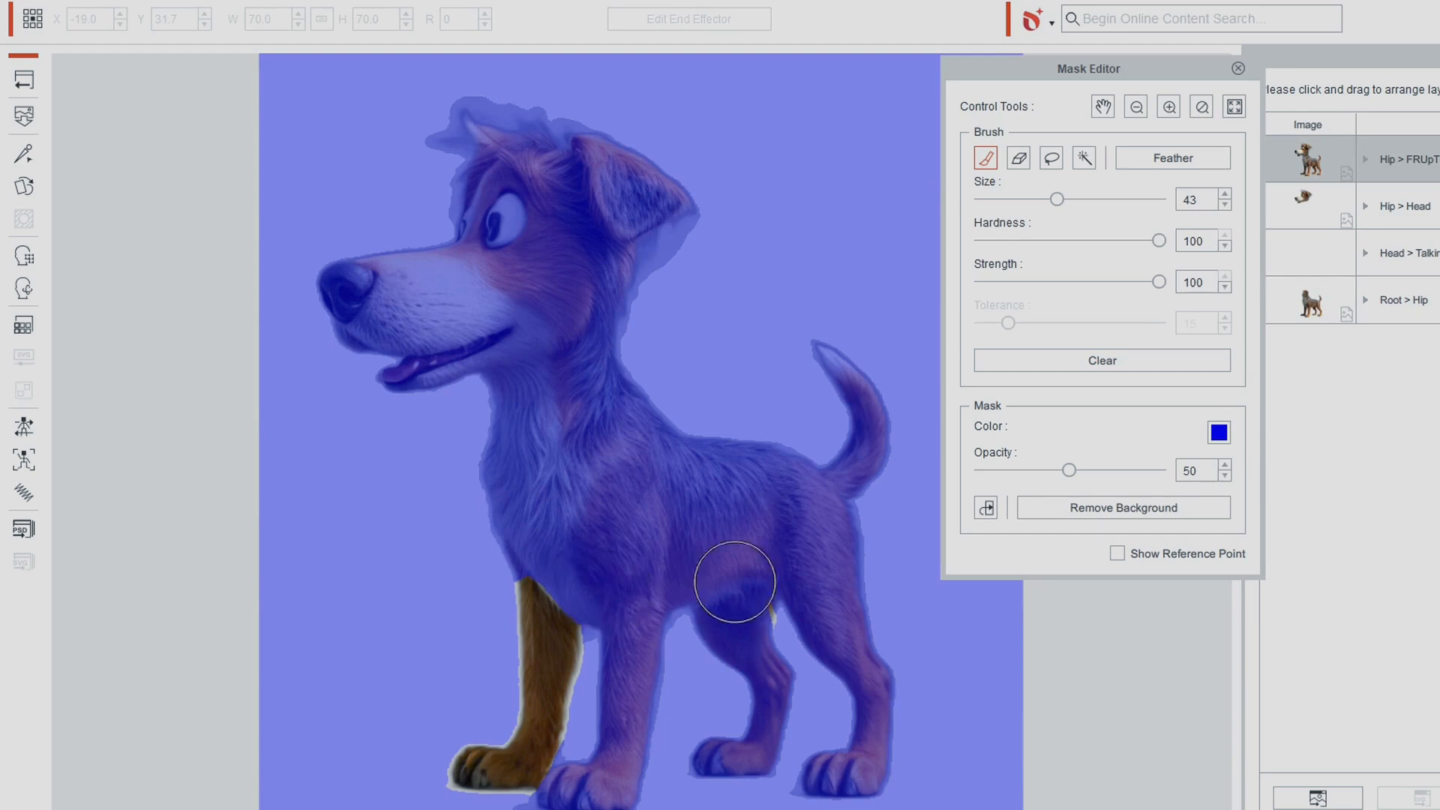
pyautogui.moveTo(734, 582); pyautogui.dragTo(788, 682)
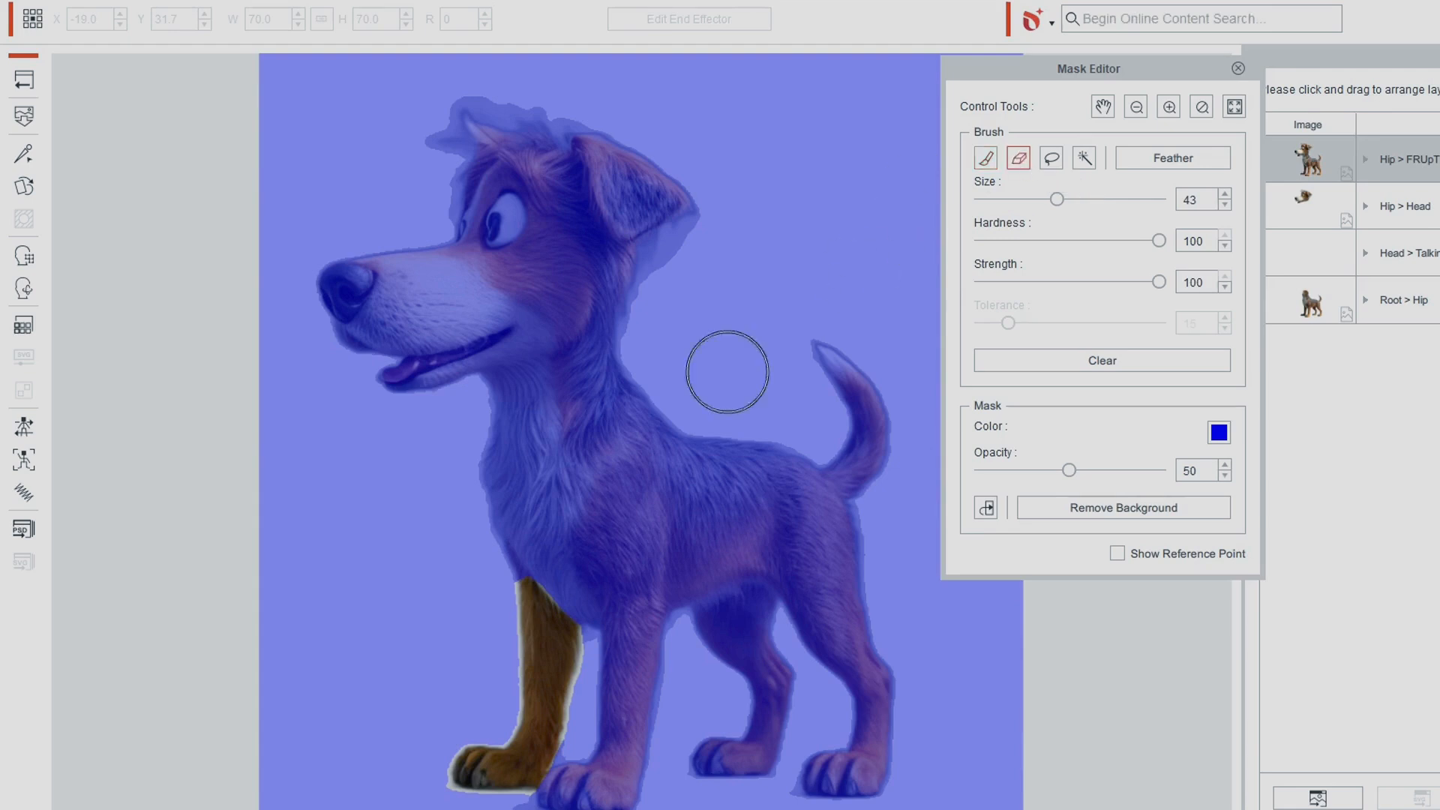
# Restore a rounded joint at the top of the front right leg with the mask eraser at size 36, and show the reference points
pyautogui.moveTo(1055, 200); pyautogui.dragTo(1043, 199)
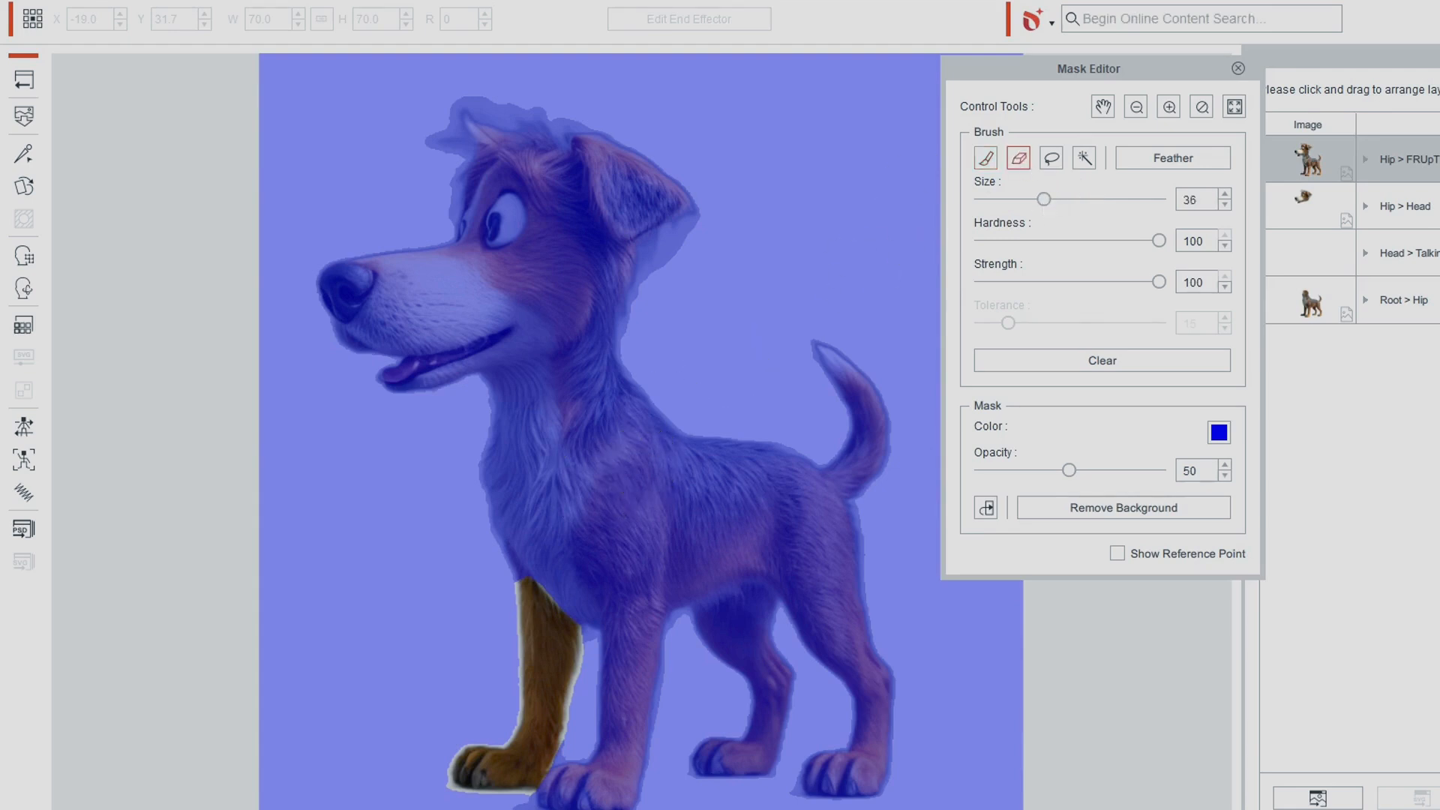
pyautogui.click(550, 606)
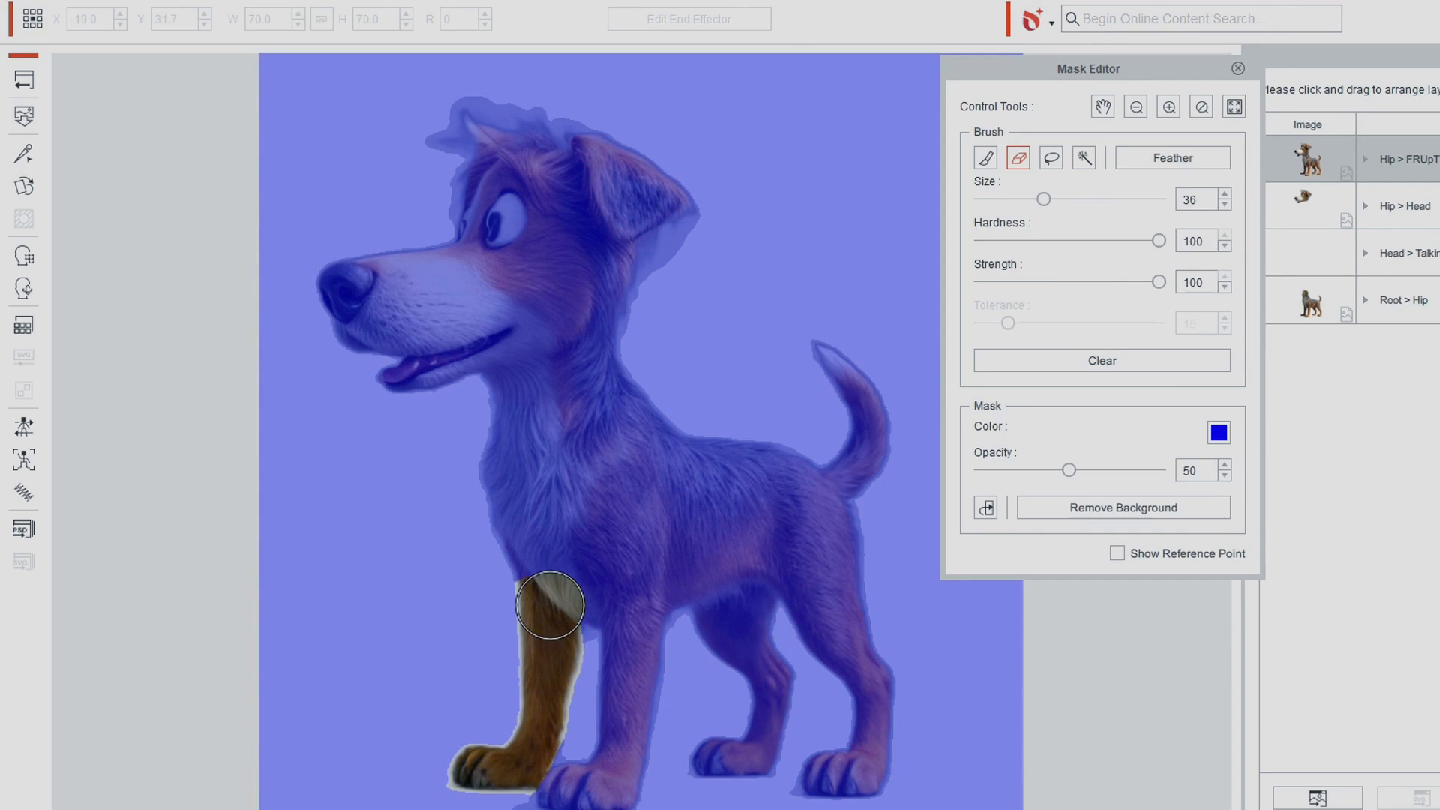
pyautogui.moveTo(550, 598); pyautogui.dragTo(549, 563)
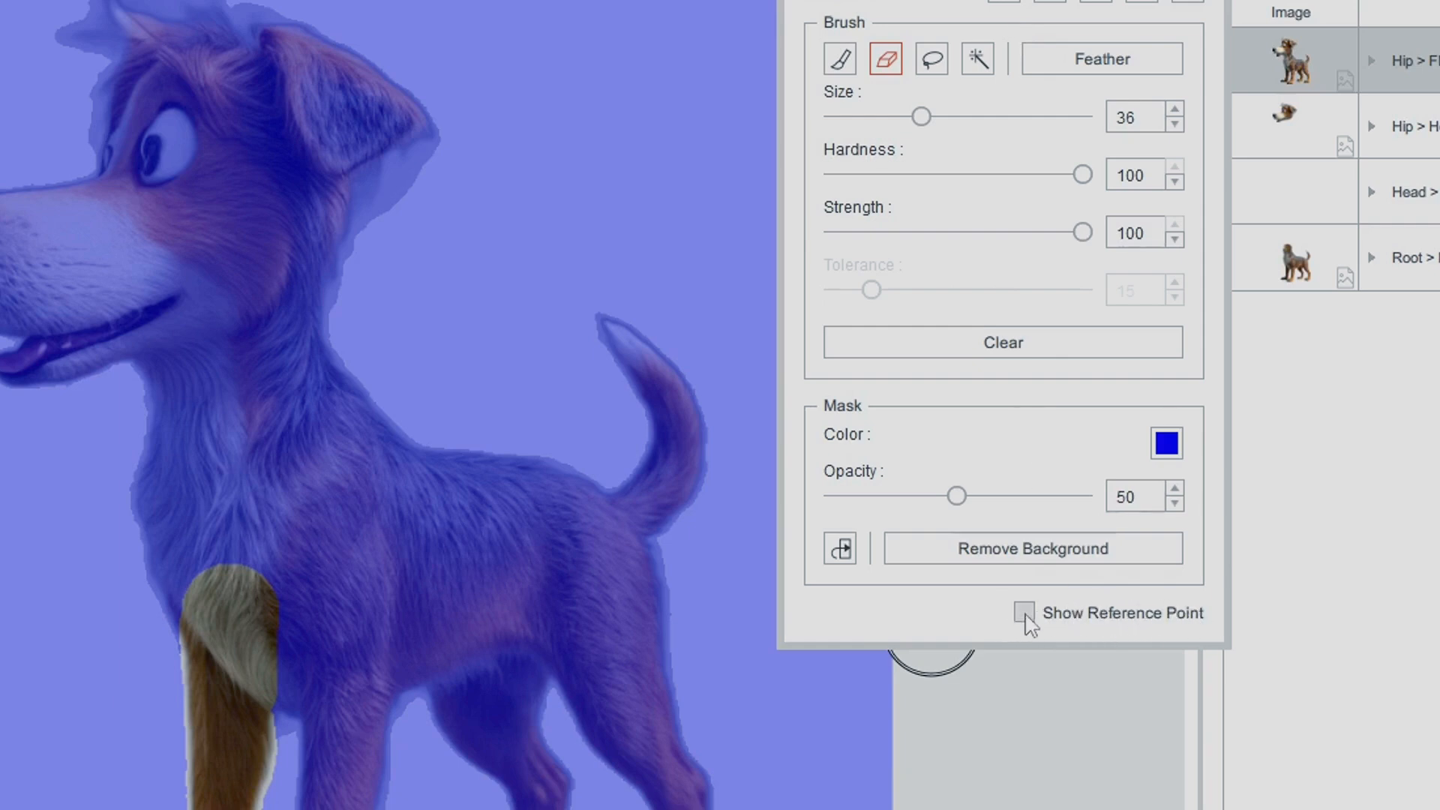
pyautogui.click(1024, 613)
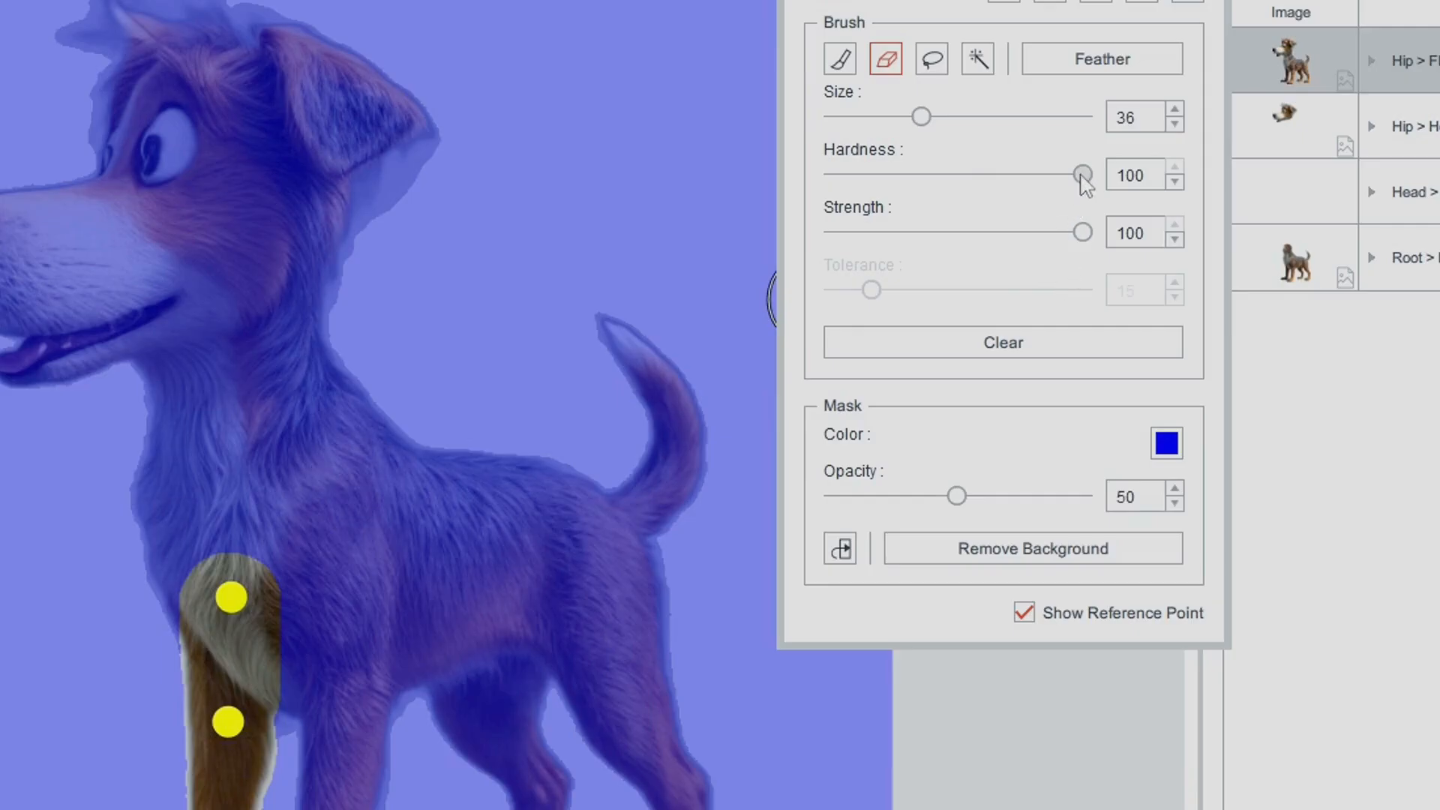
# Soften the mask edge around the front right leg's upper joint at hardness 50 and close the Mask Editor
pyautogui.moveTo(1081, 179); pyautogui.dragTo(957, 186)
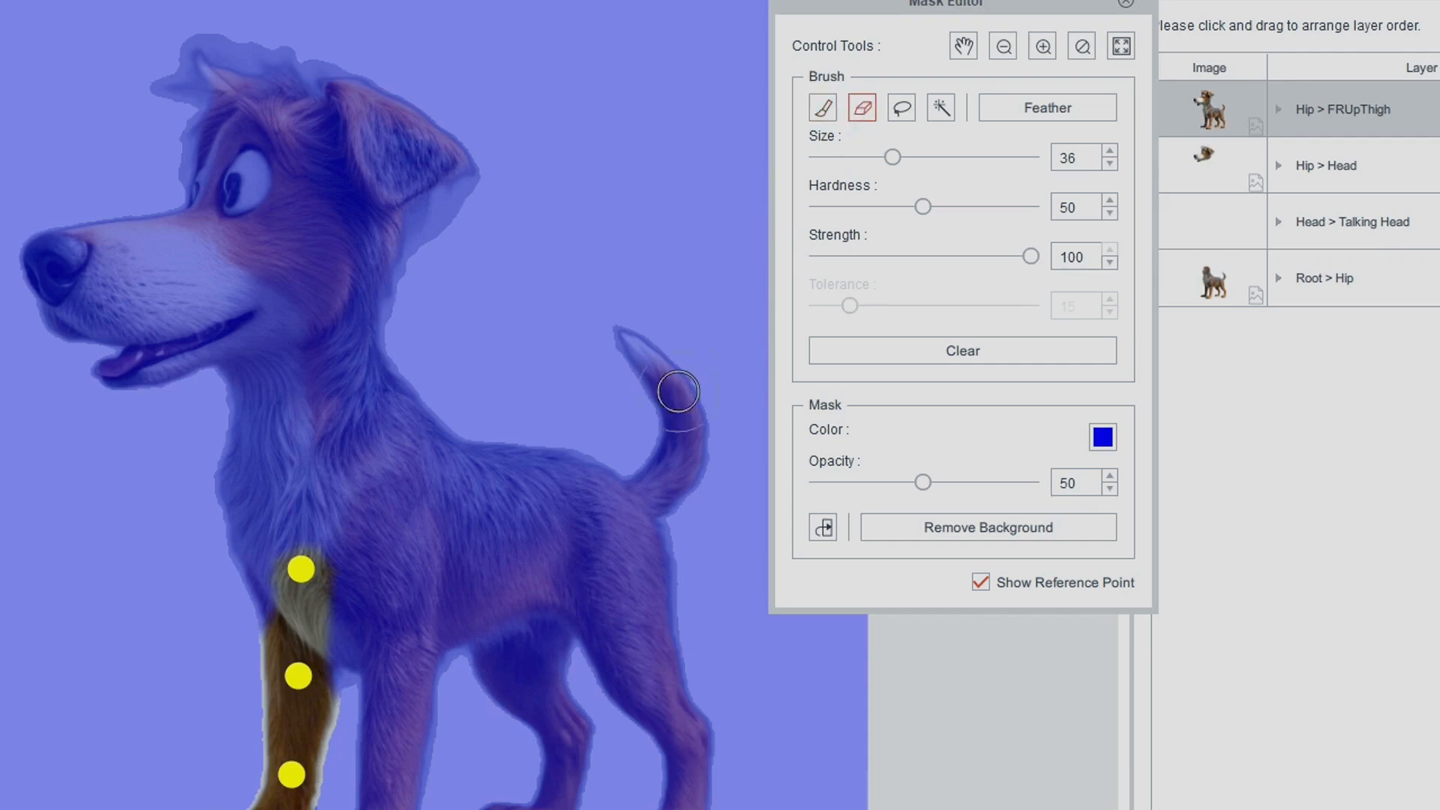
pyautogui.moveTo(292, 622); pyautogui.dragTo(288, 600)
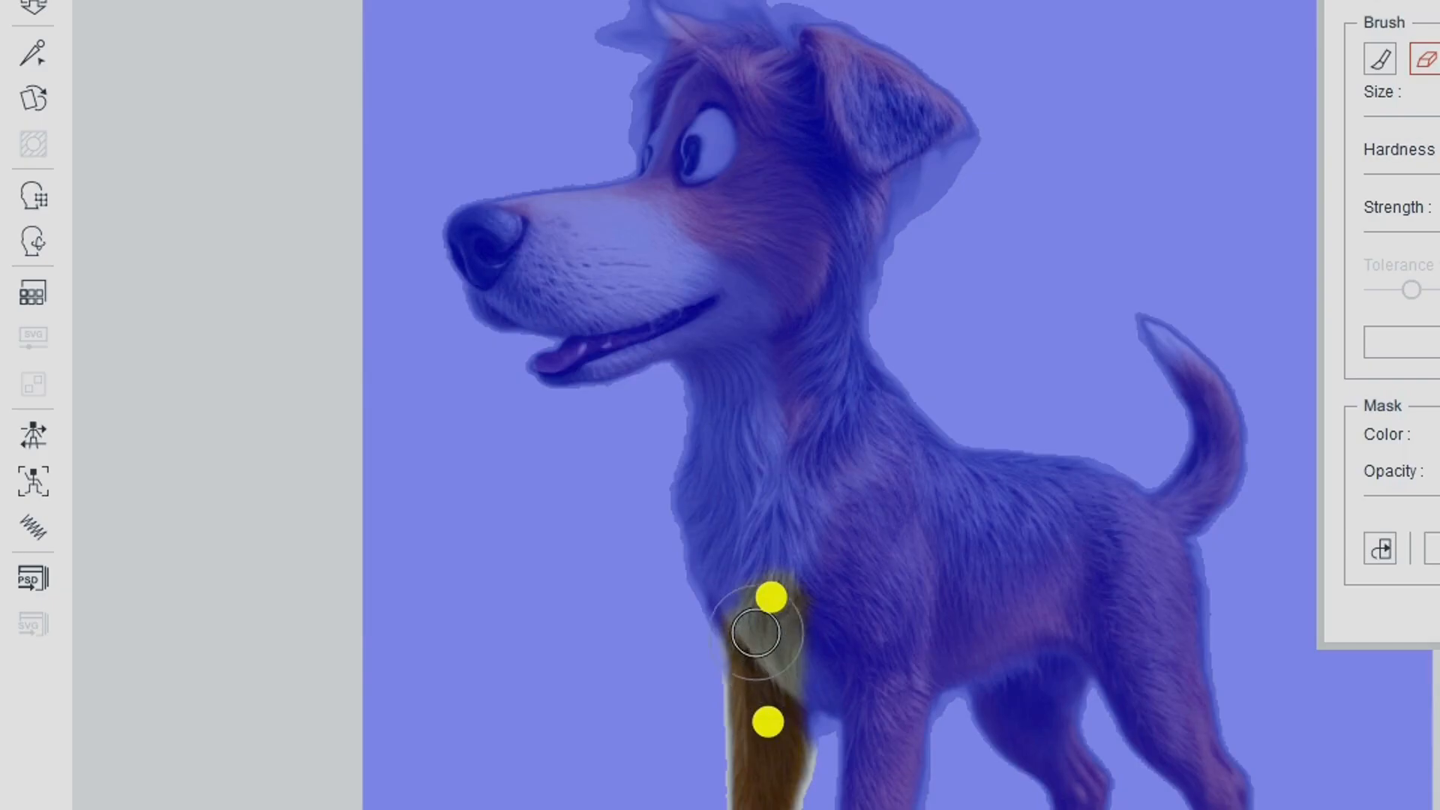
pyautogui.moveTo(755, 632)
pyautogui.mouseDown()
pyautogui.moveTo(765, 591)
pyautogui.moveTo(775, 639)
pyautogui.moveTo(777, 605)
pyautogui.moveTo(782, 645)
pyautogui.mouseUp()
pyautogui.click(1236, 68)
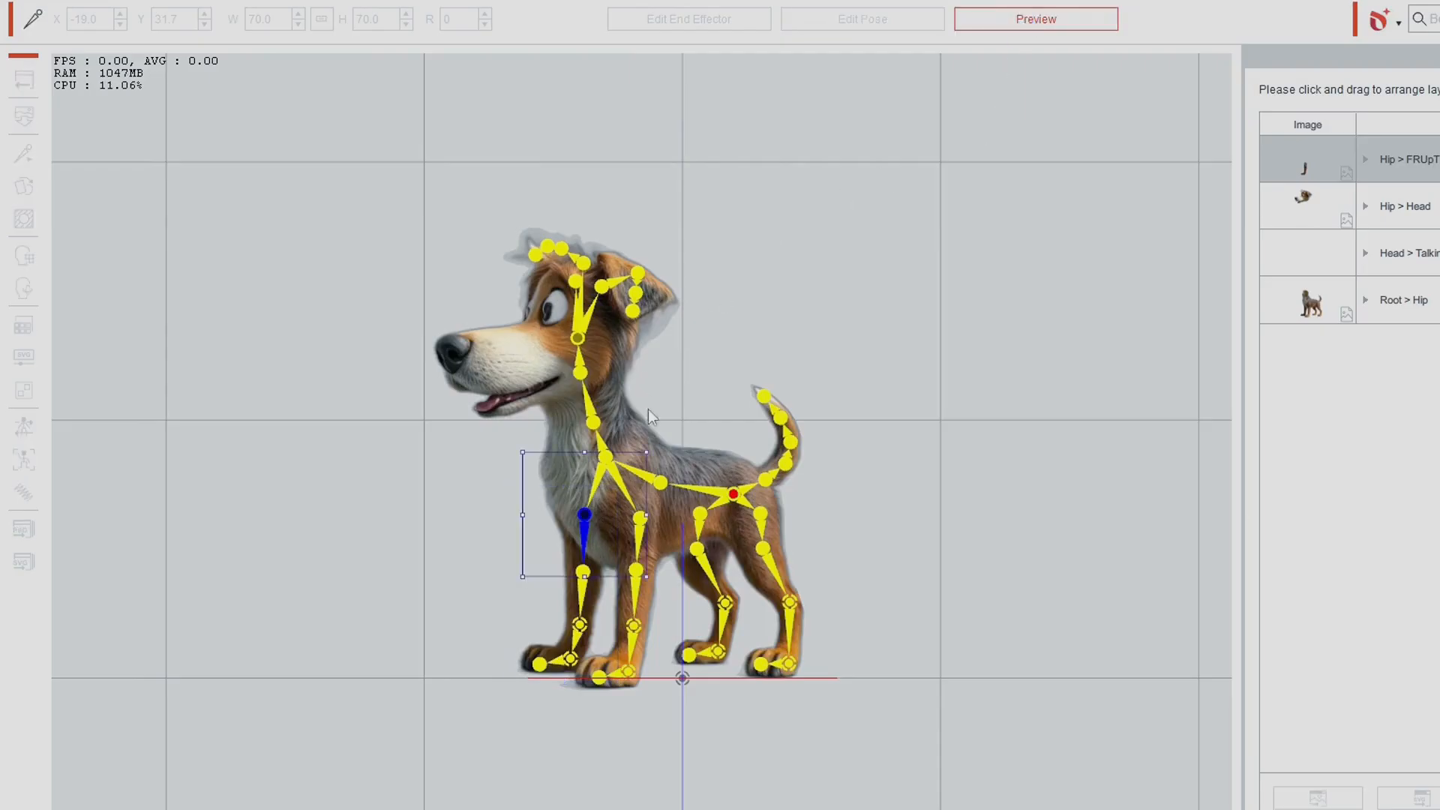
# Preview the rig and rotate the FRUpThigh bone to check the separated front right leg
pyautogui.moveTo(649, 441); pyautogui.dragTo(613, 576)
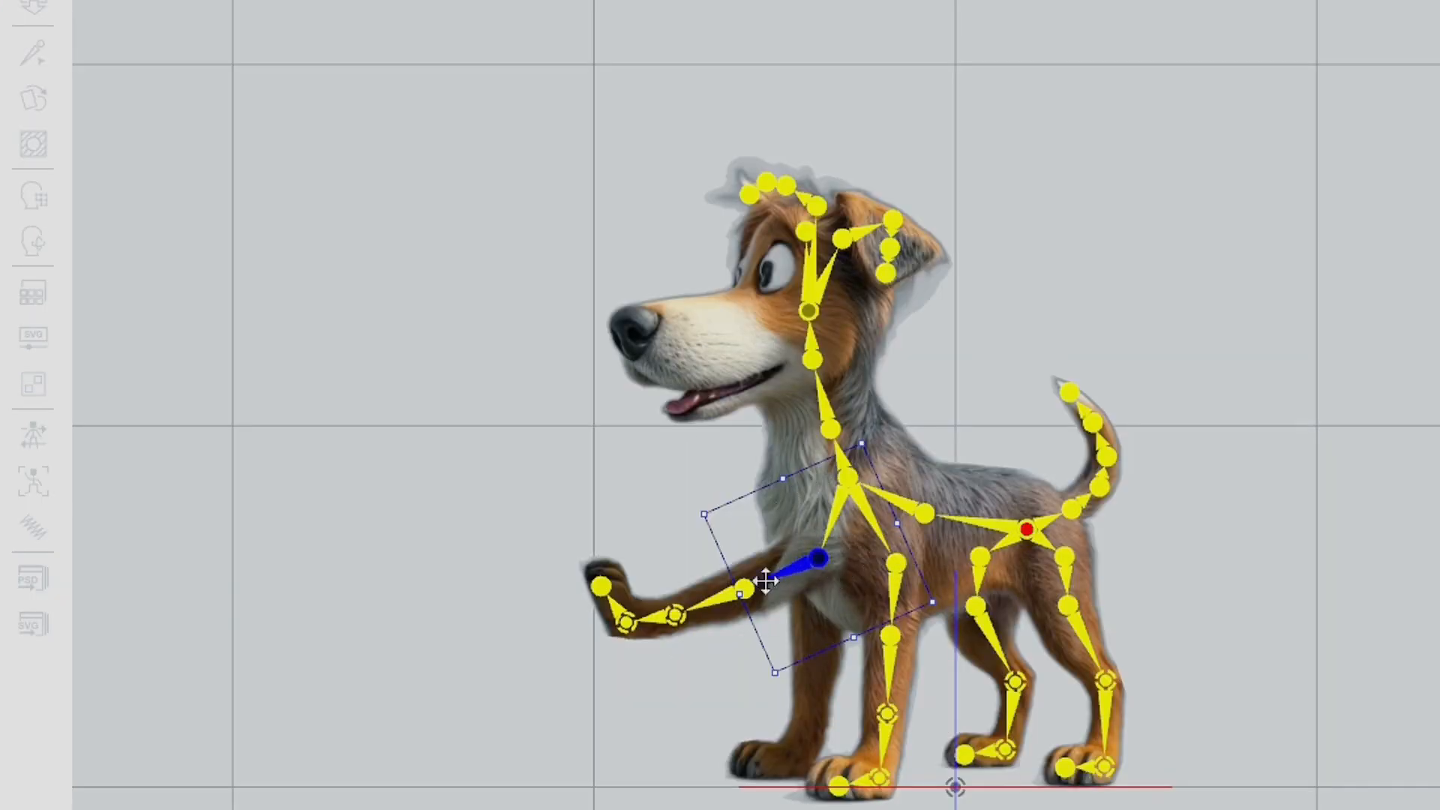
pyautogui.moveTo(696, 502); pyautogui.dragTo(620, 533)
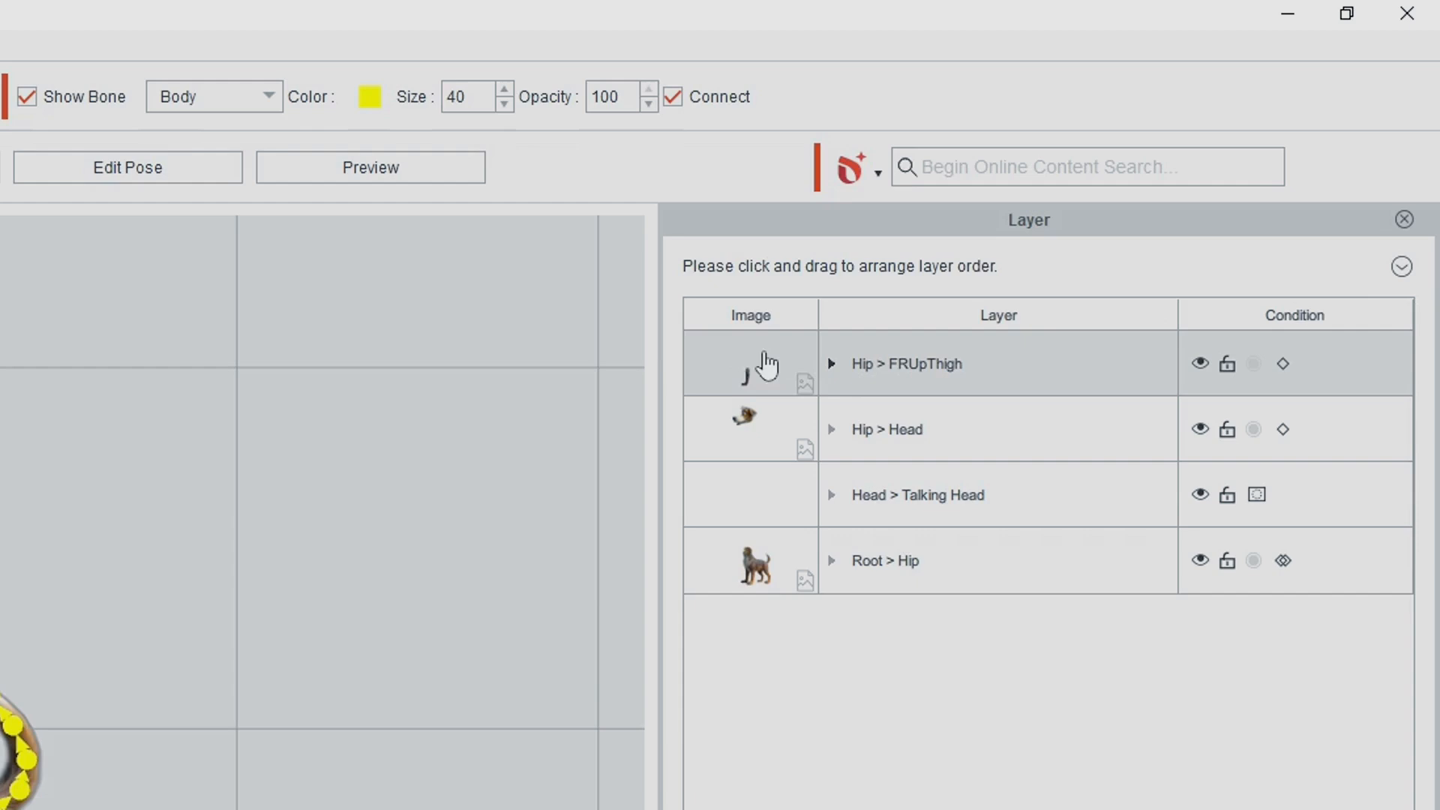
# Move the FRUpThigh layer below the Root > Hip layer and rotate the leg in preview to check the overlap
pyautogui.moveTo(763, 365); pyautogui.dragTo(750, 566)
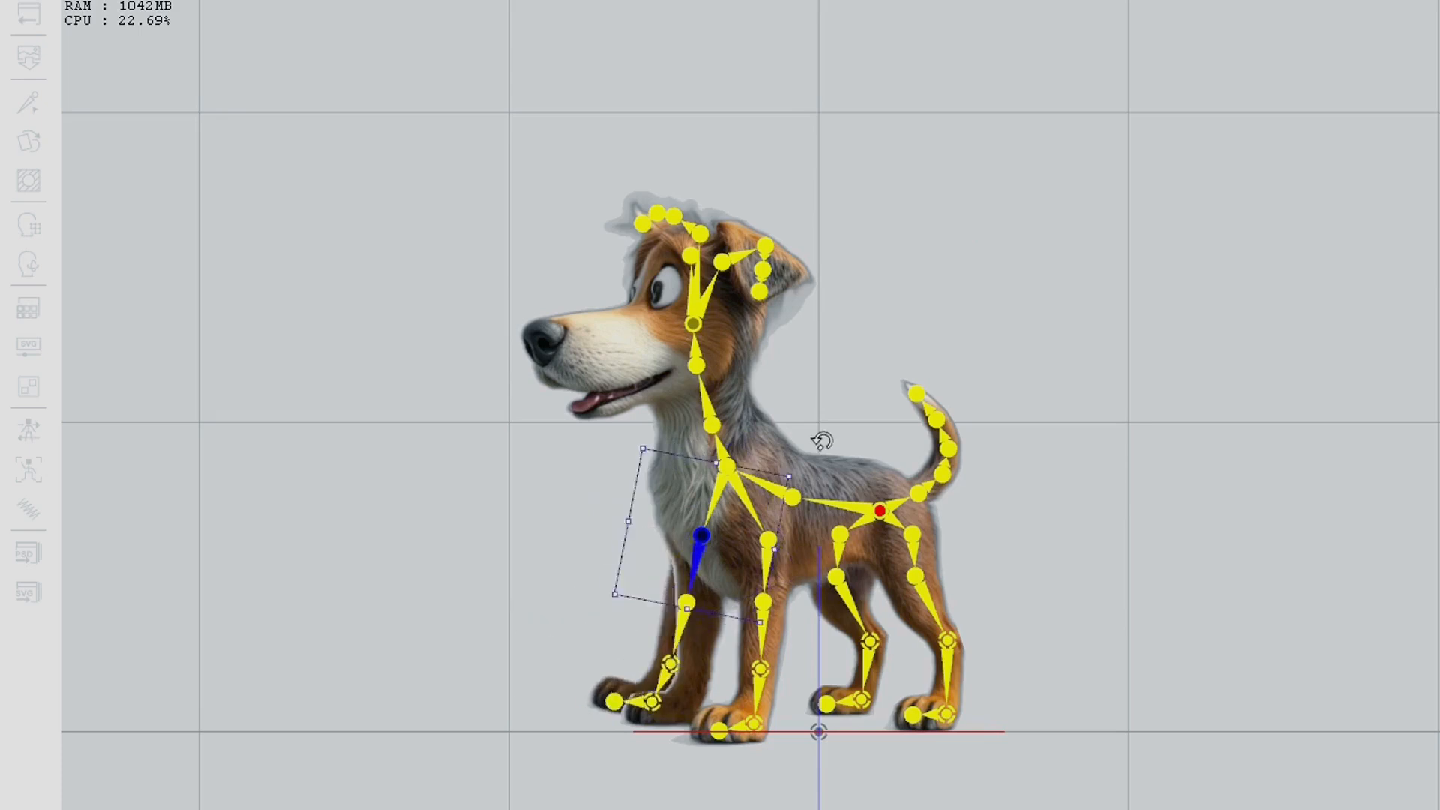
pyautogui.moveTo(546, 426); pyautogui.dragTo(540, 527)
pyautogui.moveTo(810, 587); pyautogui.dragTo(792, 384)
pyautogui.hotkey('ctrl', 'z')
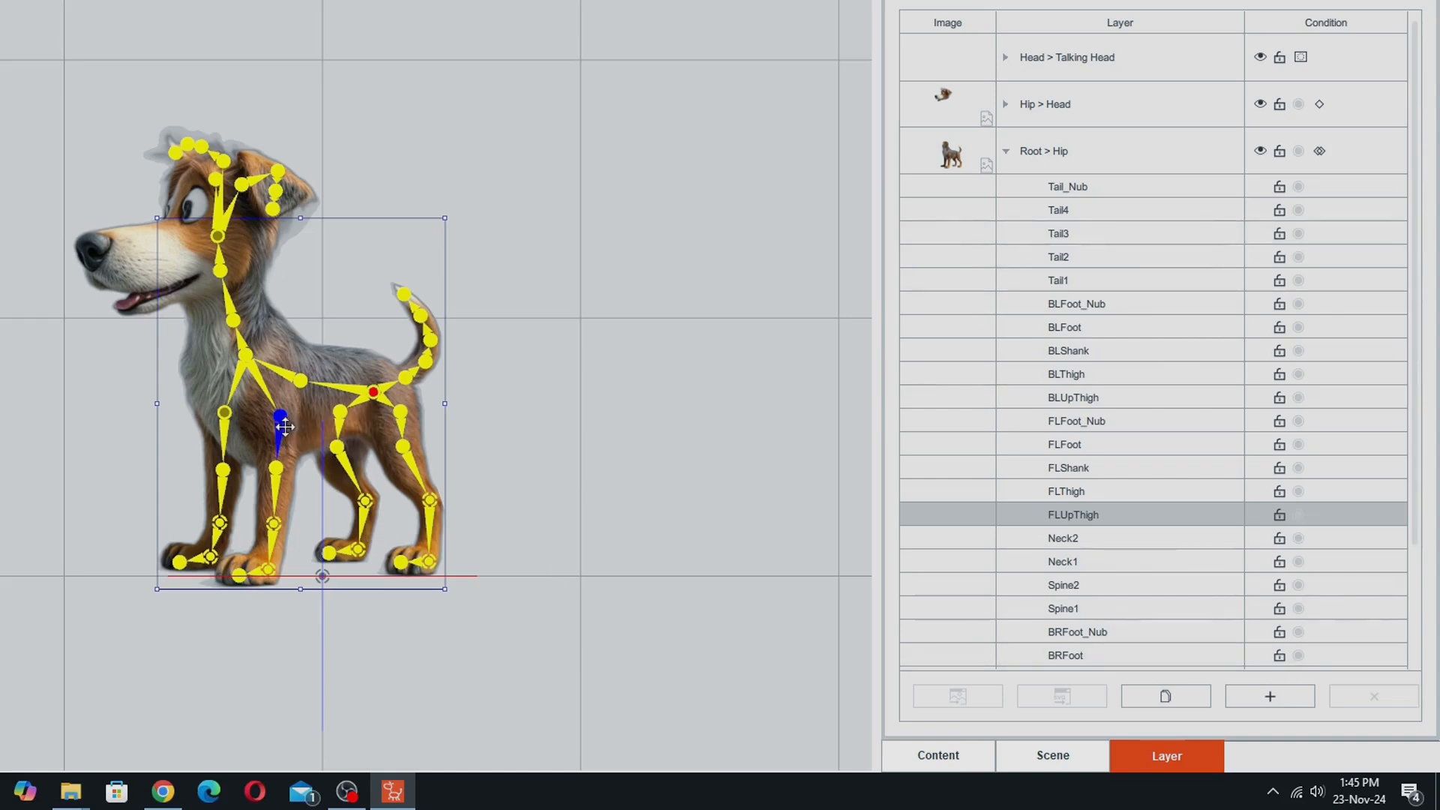
# Add Dog01-Vidnoz-BG-removed.png as a sprite on the FLUpThigh bone, keeping the parent transform
pyautogui.click(1270, 696)
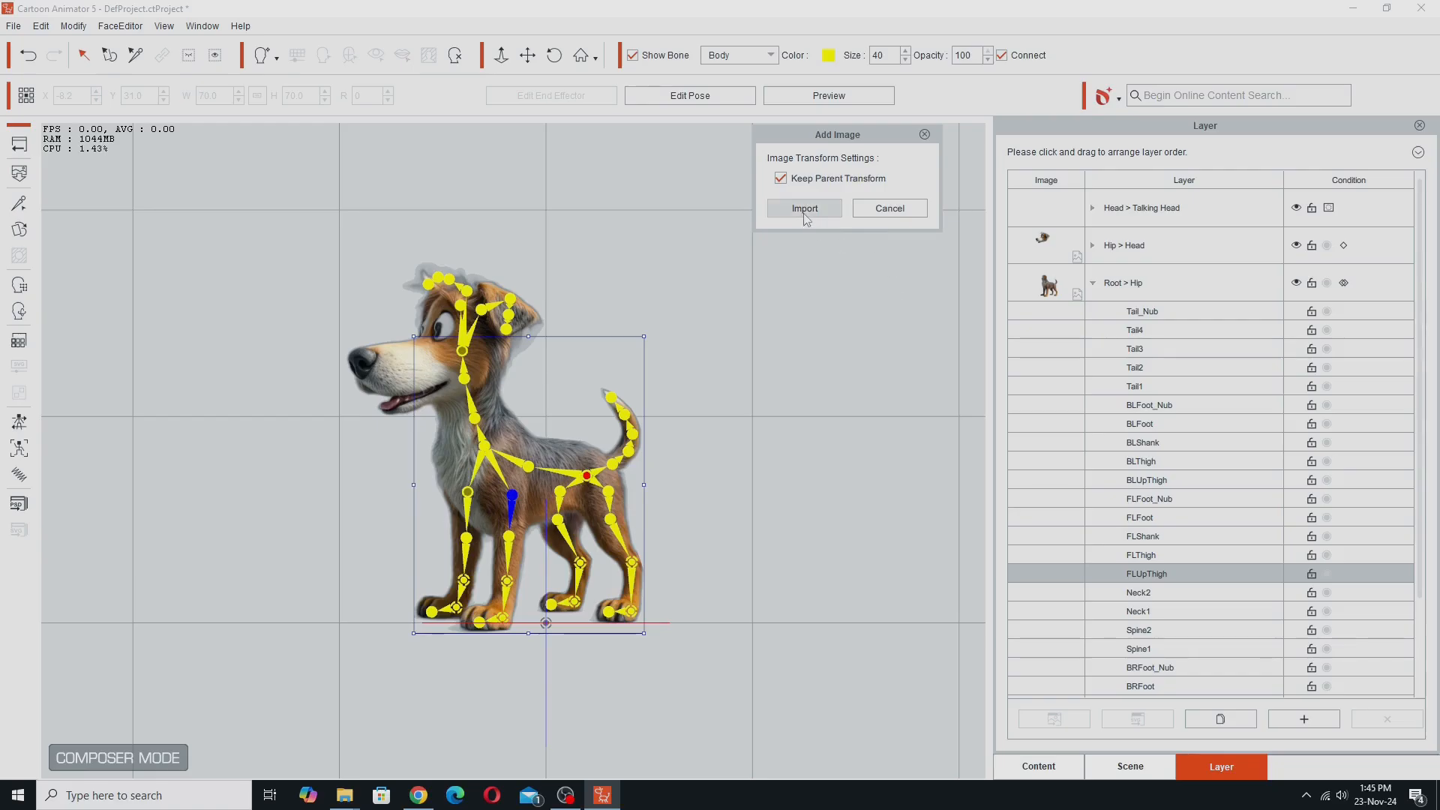
pyautogui.click(805, 209)
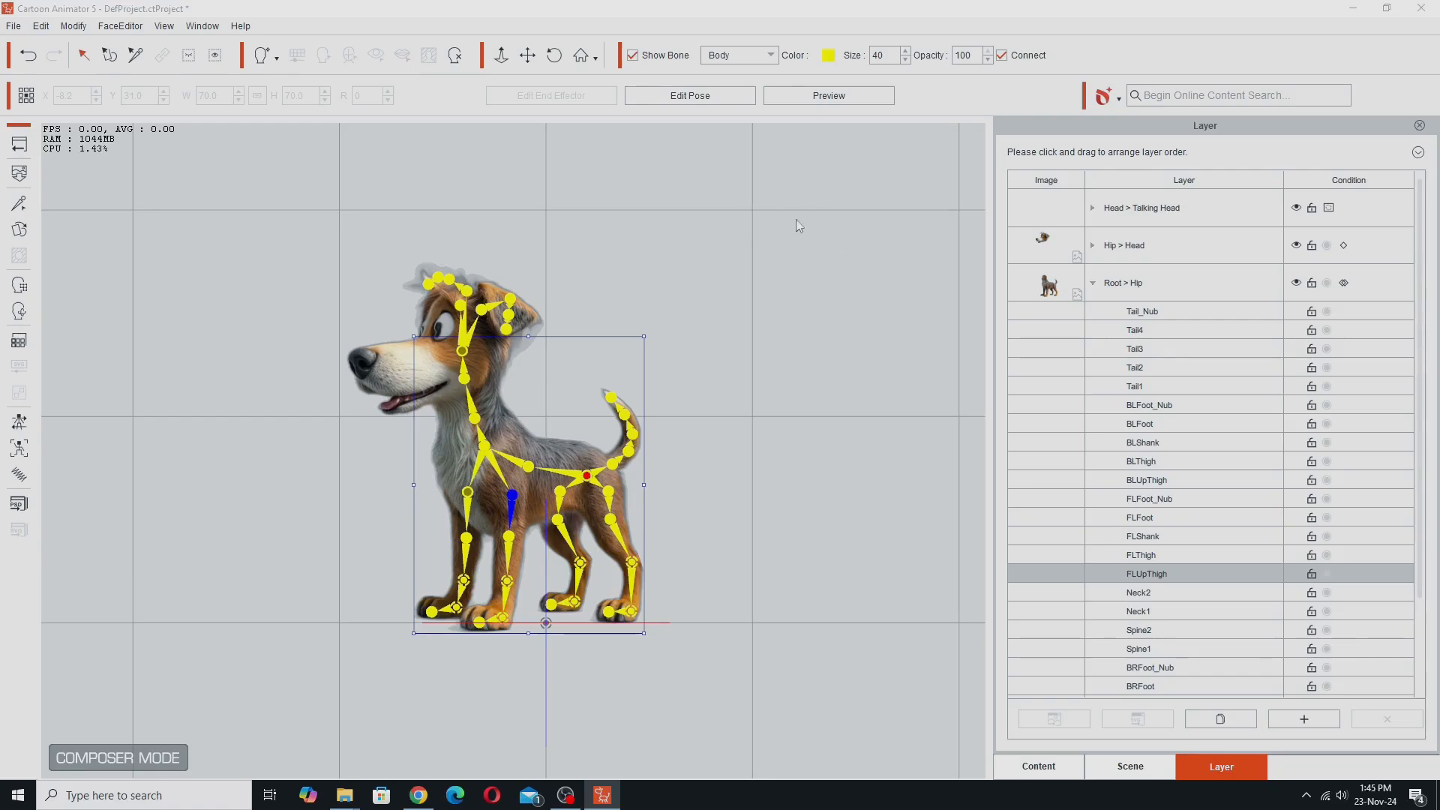
pyautogui.click(280, 131)
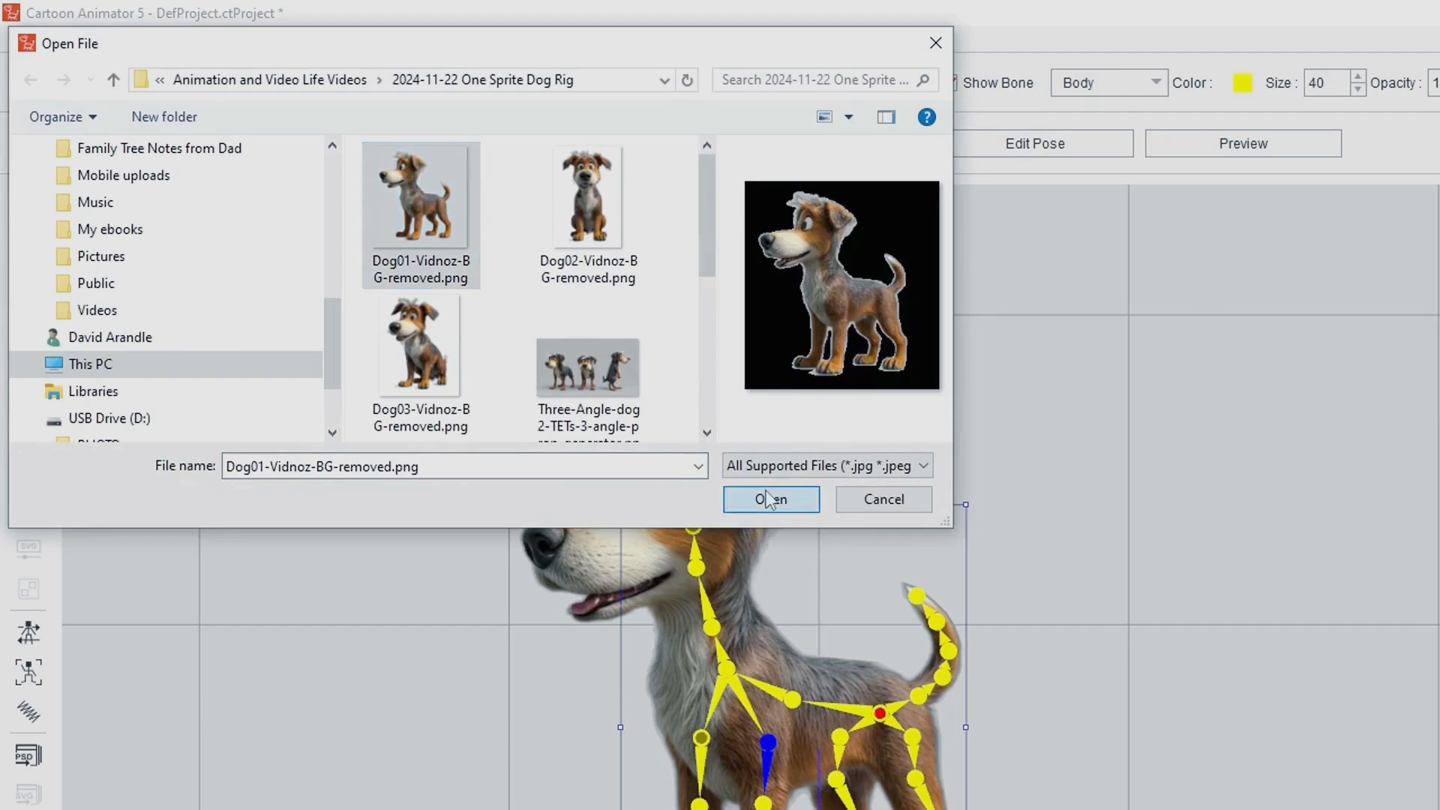
pyautogui.click(769, 499)
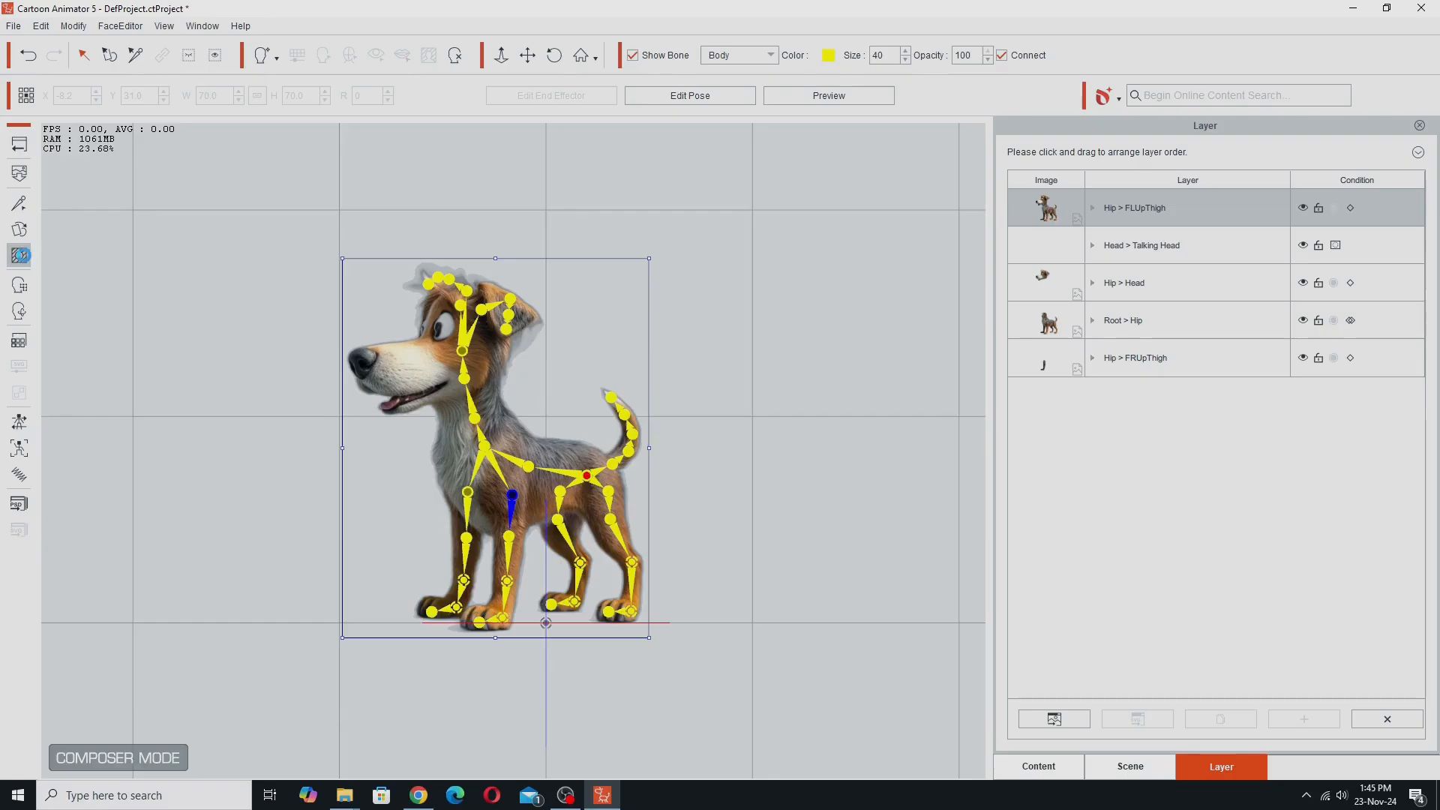
# Mask out everything except the front left leg on the FLUpThigh sprite, starting with the largest mask brush at hardness 100
pyautogui.click(29, 181)
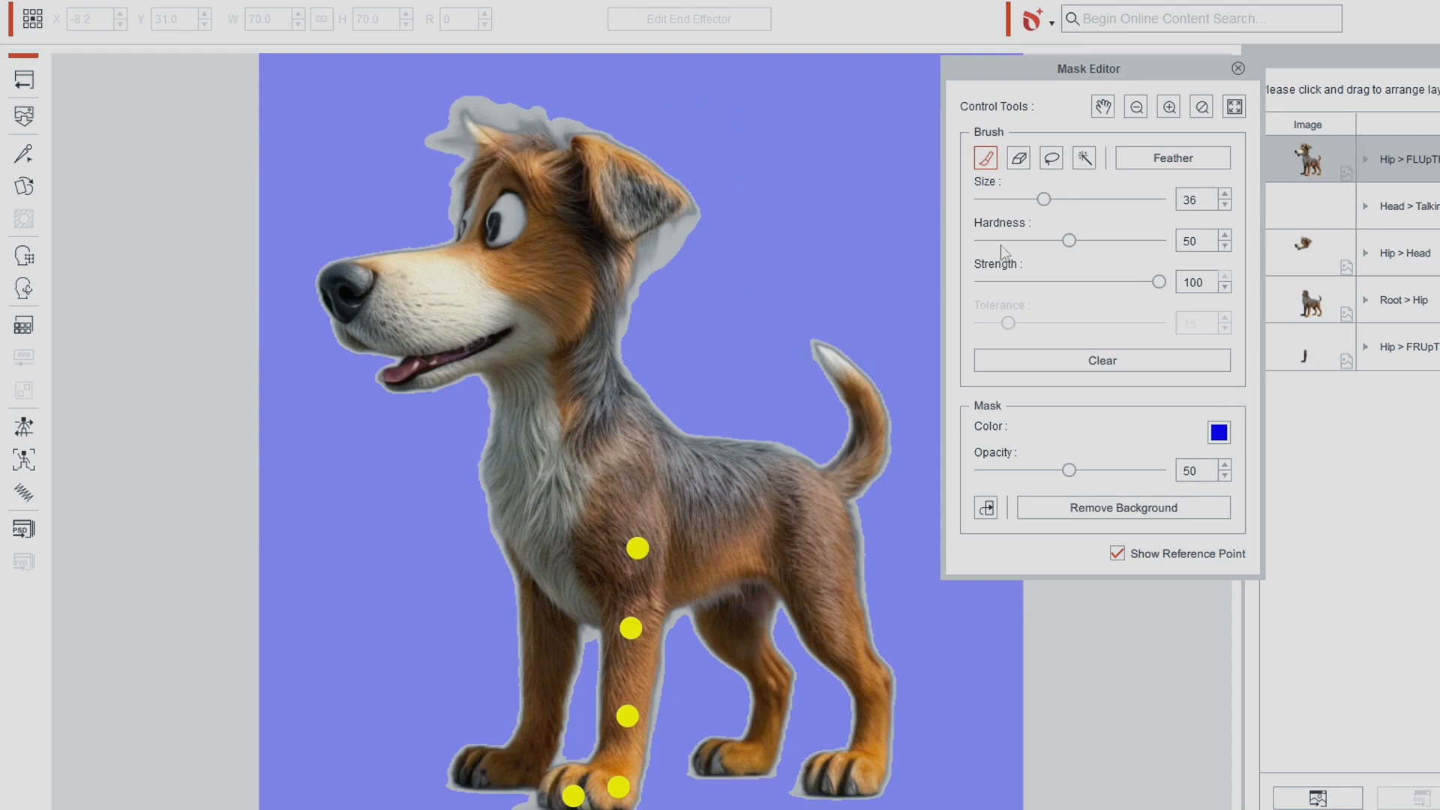
pyautogui.moveTo(1044, 199); pyautogui.dragTo(1161, 199)
pyautogui.moveTo(1069, 240); pyautogui.dragTo(1169, 243)
pyautogui.moveTo(525, 165)
pyautogui.mouseDown()
pyautogui.moveTo(465, 353)
pyautogui.moveTo(786, 750)
pyautogui.moveTo(772, 622)
pyautogui.moveTo(701, 382)
pyautogui.moveTo(555, 472)
pyautogui.moveTo(502, 628)
pyautogui.moveTo(466, 684)
pyautogui.moveTo(488, 508)
pyautogui.moveTo(750, 486)
pyautogui.moveTo(638, 545)
pyautogui.mouseUp()
# Restore a rounded joint at the top of the front left leg with the mask eraser at size 41
pyautogui.moveTo(1159, 200); pyautogui.dragTo(1053, 200)
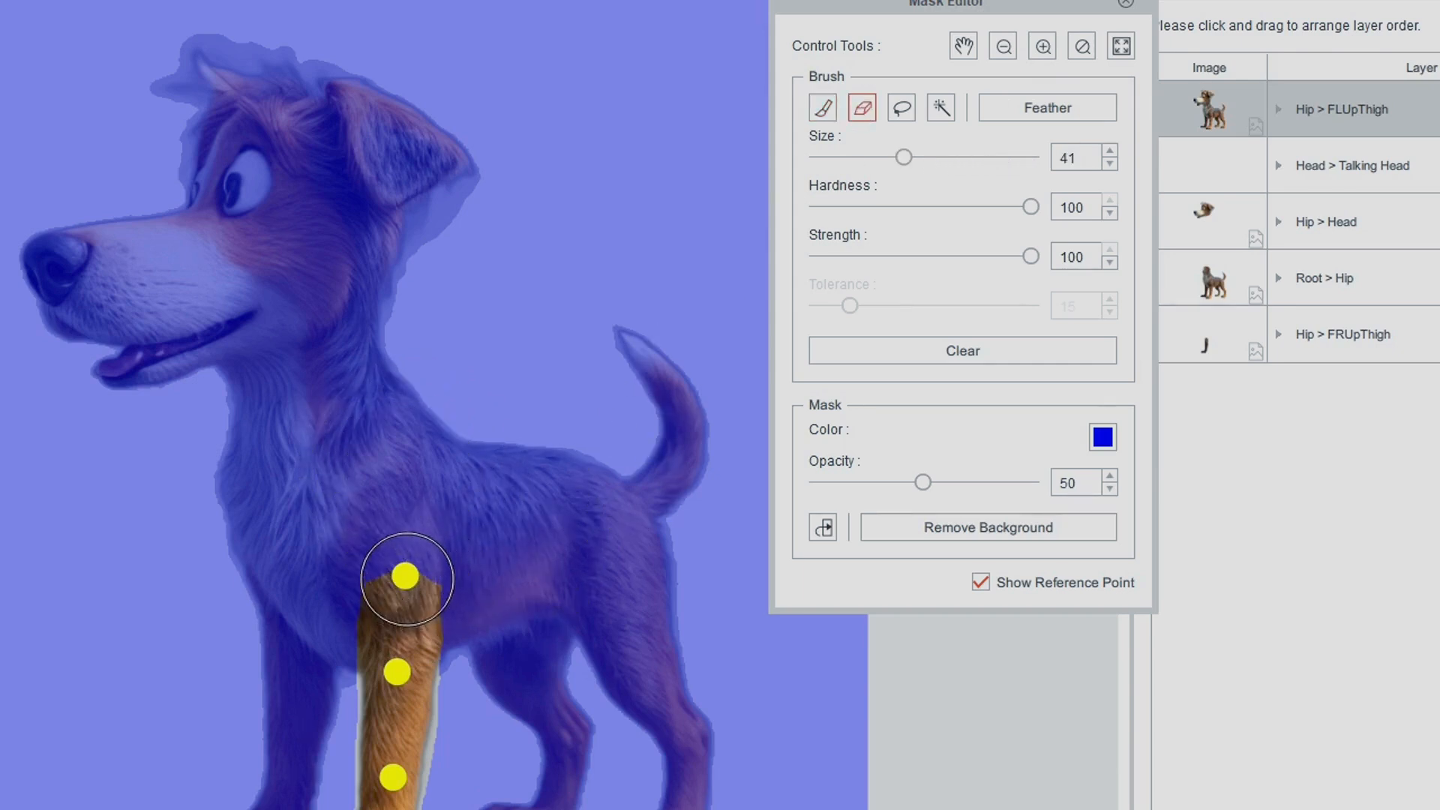
pyautogui.click(406, 575)
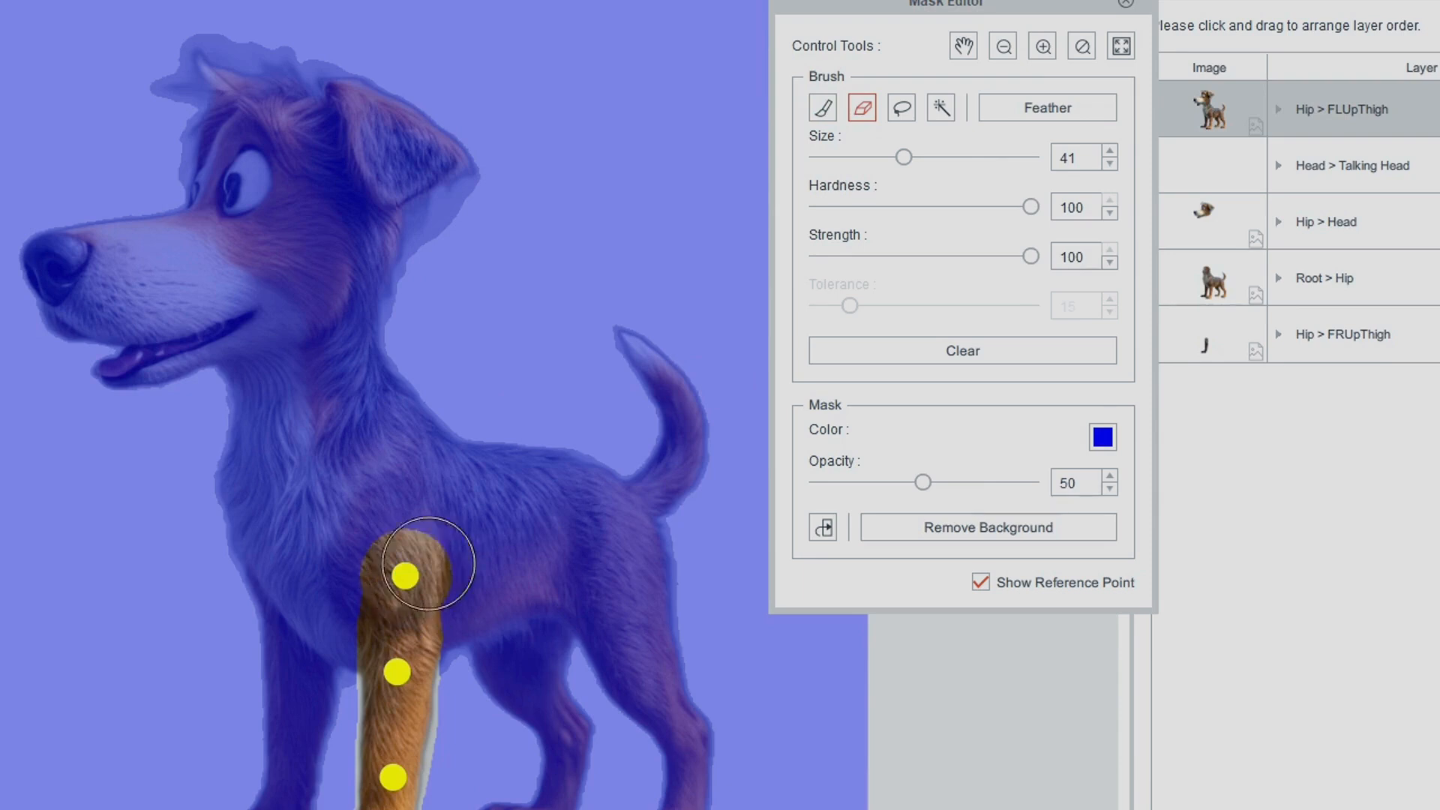
# Soften the joint edge at the top of the front left leg mask at hardness 50 and rotate the leg in preview to check it
pyautogui.moveTo(1031, 205); pyautogui.dragTo(921, 214)
pyautogui.click(823, 108)
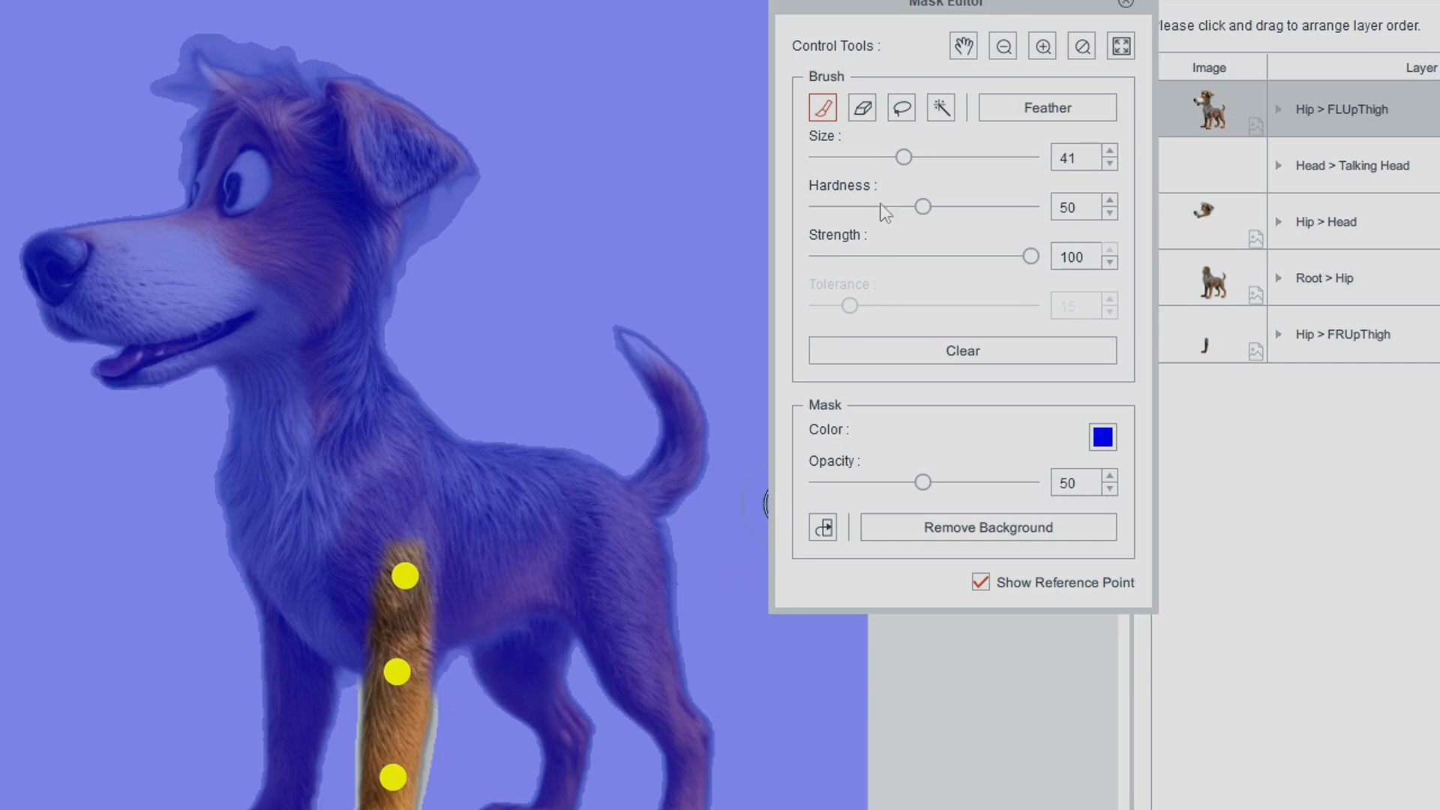
pyautogui.click(857, 114)
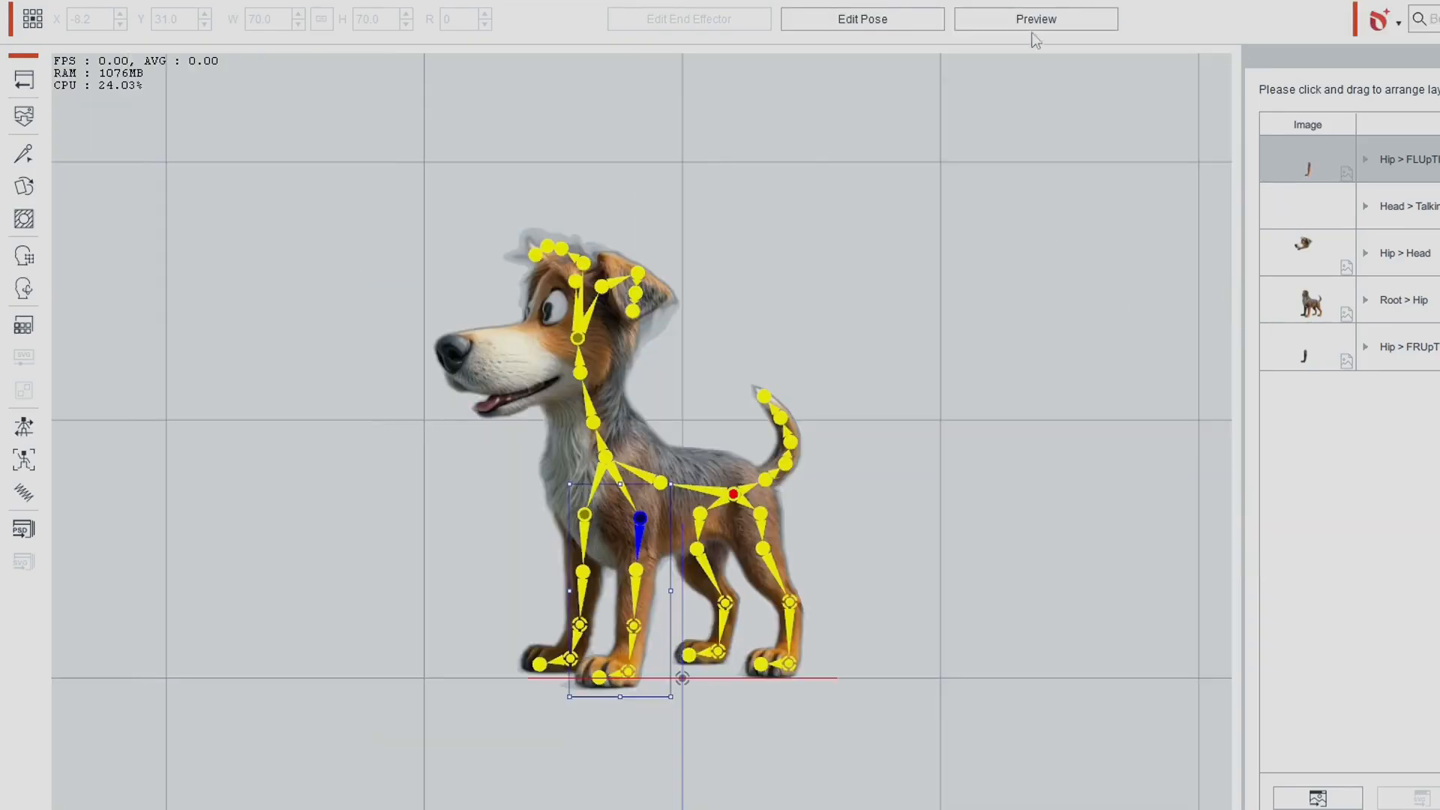
pyautogui.click(1034, 25)
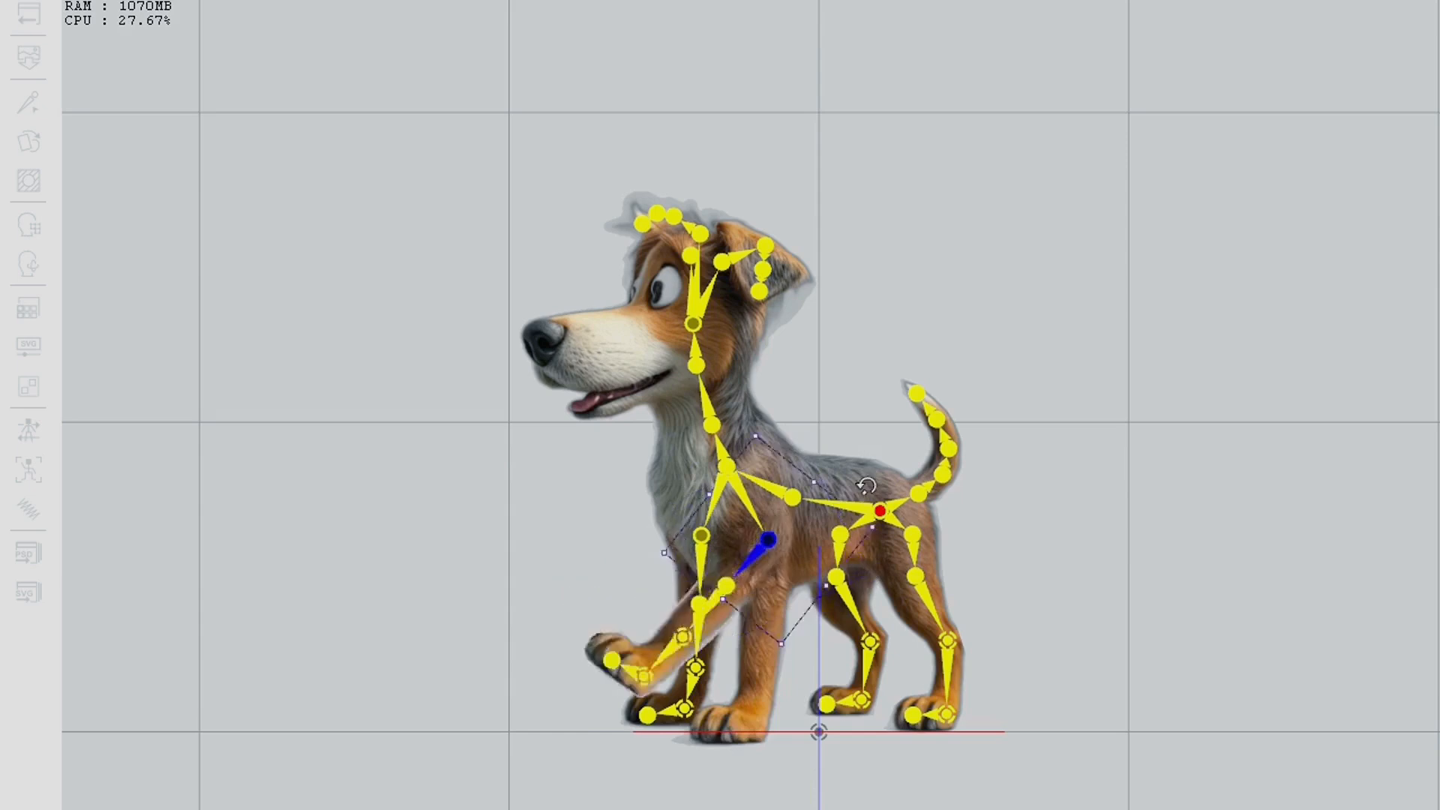
pyautogui.moveTo(858, 483)
pyautogui.mouseDown()
pyautogui.moveTo(825, 363)
pyautogui.moveTo(808, 528)
pyautogui.moveTo(839, 453)
pyautogui.moveTo(833, 494)
pyautogui.mouseUp()
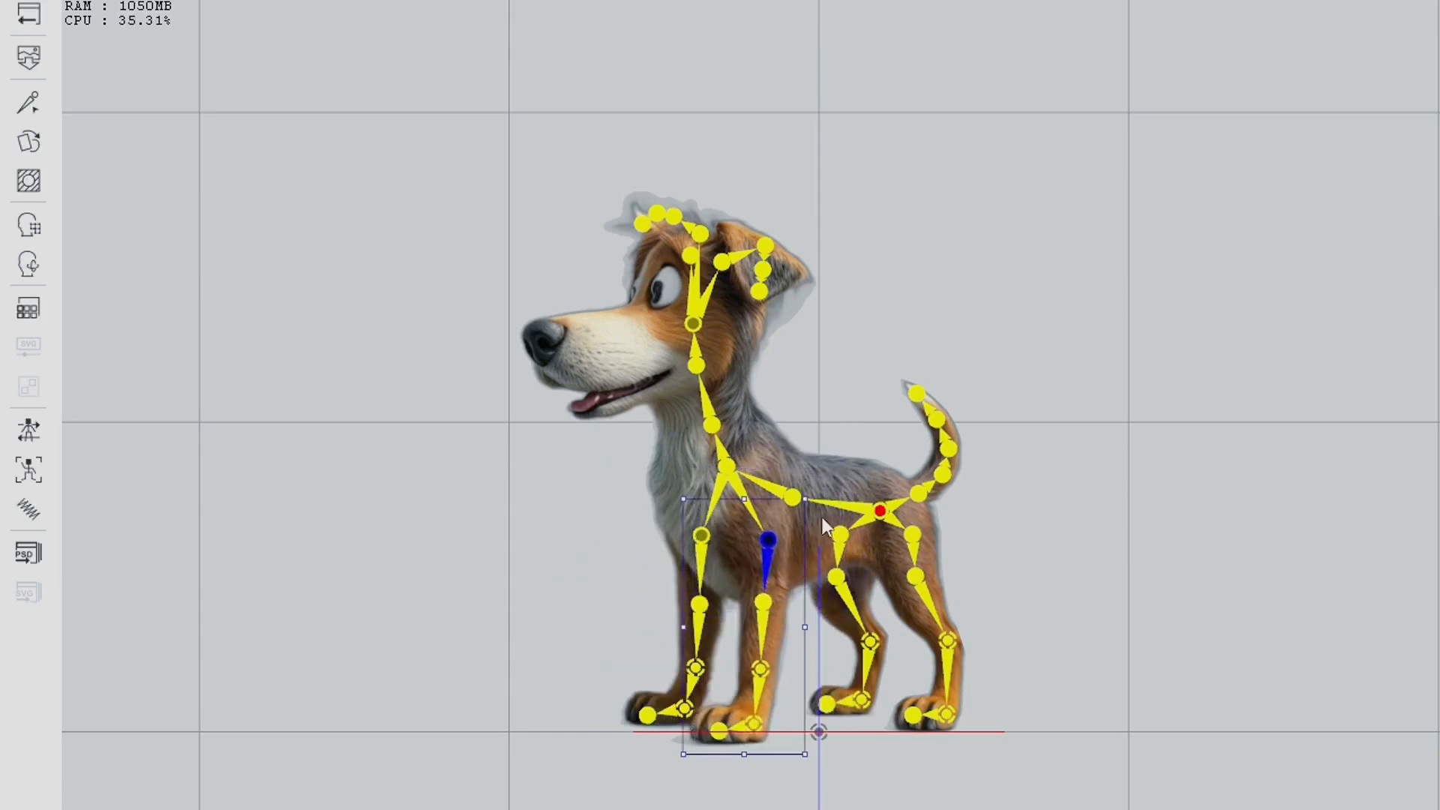
# Mask out both front legs on the Root > Hip body sprite with the mask brush at size 41 and hardness 100
pyautogui.click(883, 510)
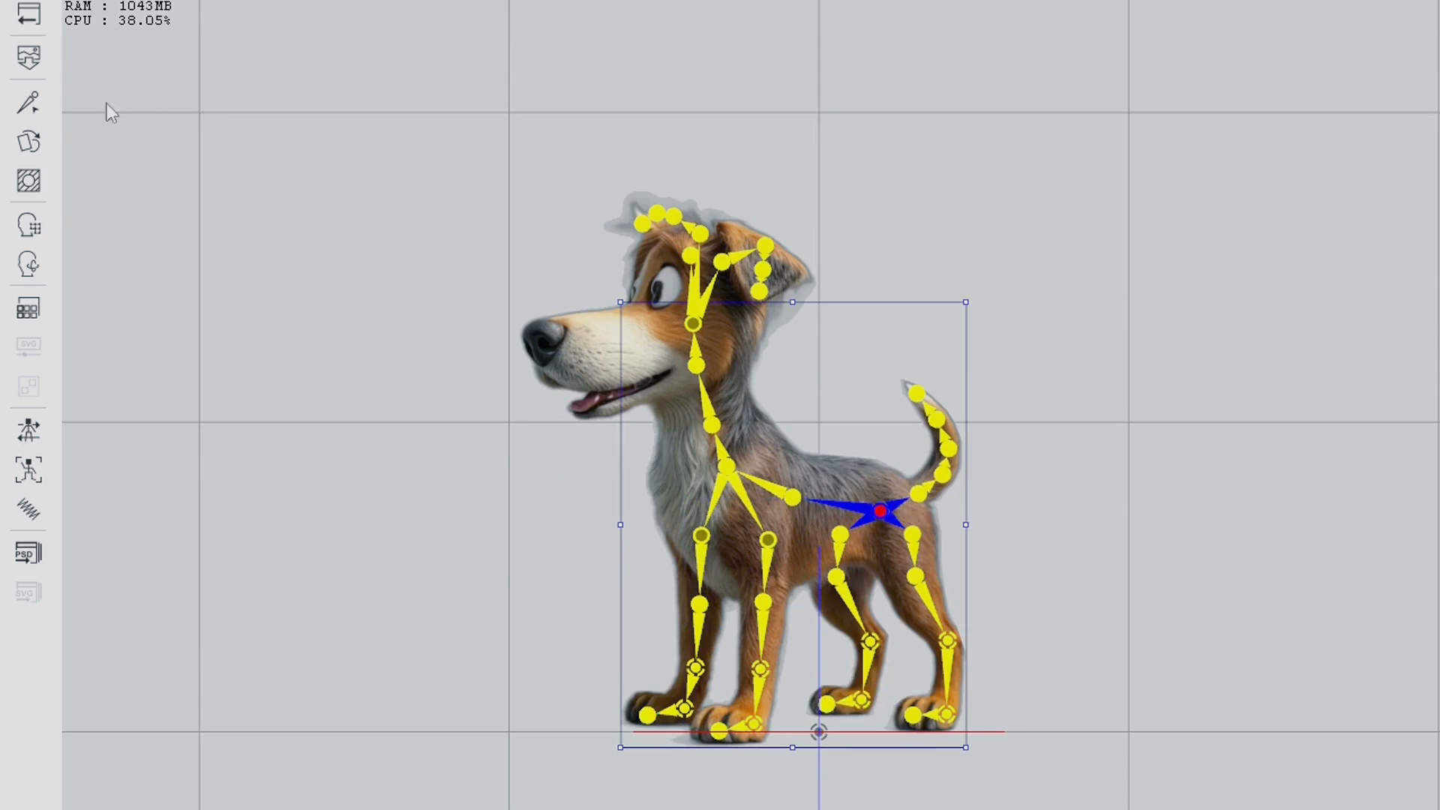
pyautogui.click(39, 184)
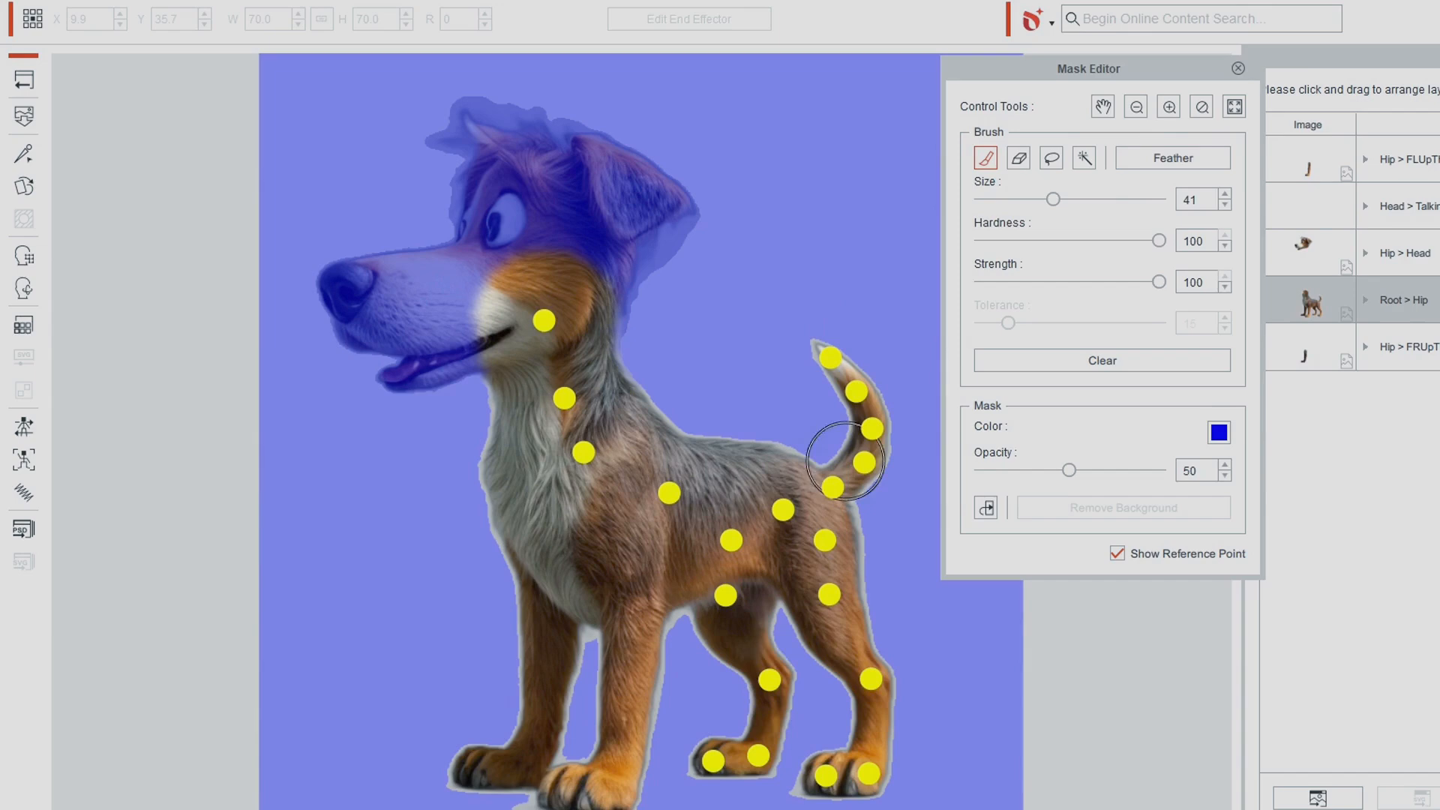
pyautogui.moveTo(472, 569); pyautogui.dragTo(489, 595)
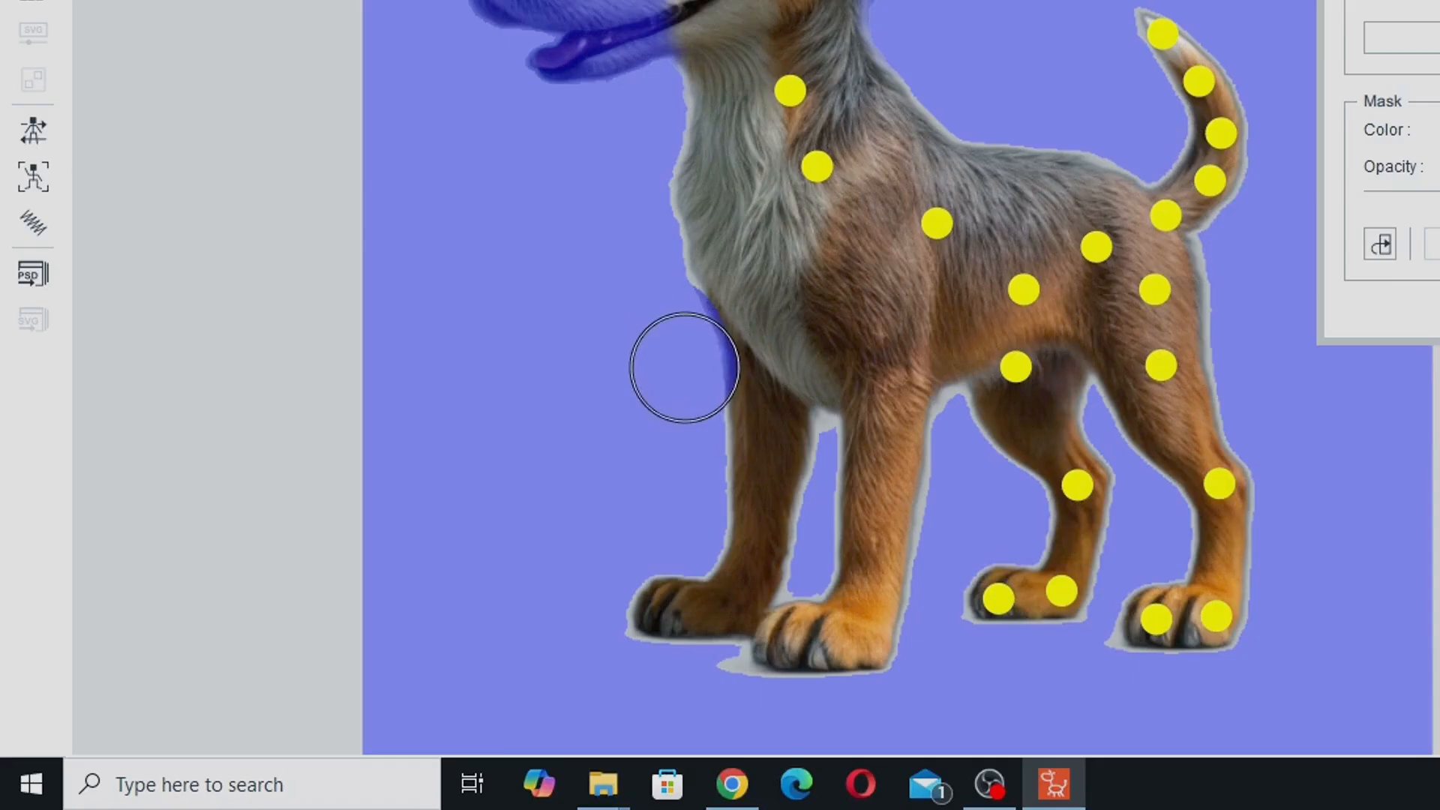
pyautogui.moveTo(684, 367)
pyautogui.mouseDown()
pyautogui.moveTo(778, 451)
pyautogui.moveTo(878, 472)
pyautogui.moveTo(917, 450)
pyautogui.moveTo(875, 663)
pyautogui.moveTo(694, 567)
pyautogui.moveTo(690, 367)
pyautogui.moveTo(768, 440)
pyautogui.moveTo(910, 452)
pyautogui.mouseUp()
# Soften the body mask's edge along the chest and front leg joints with the brush and eraser at size 50 and hardness 50
pyautogui.moveTo(906, 157); pyautogui.dragTo(927, 159)
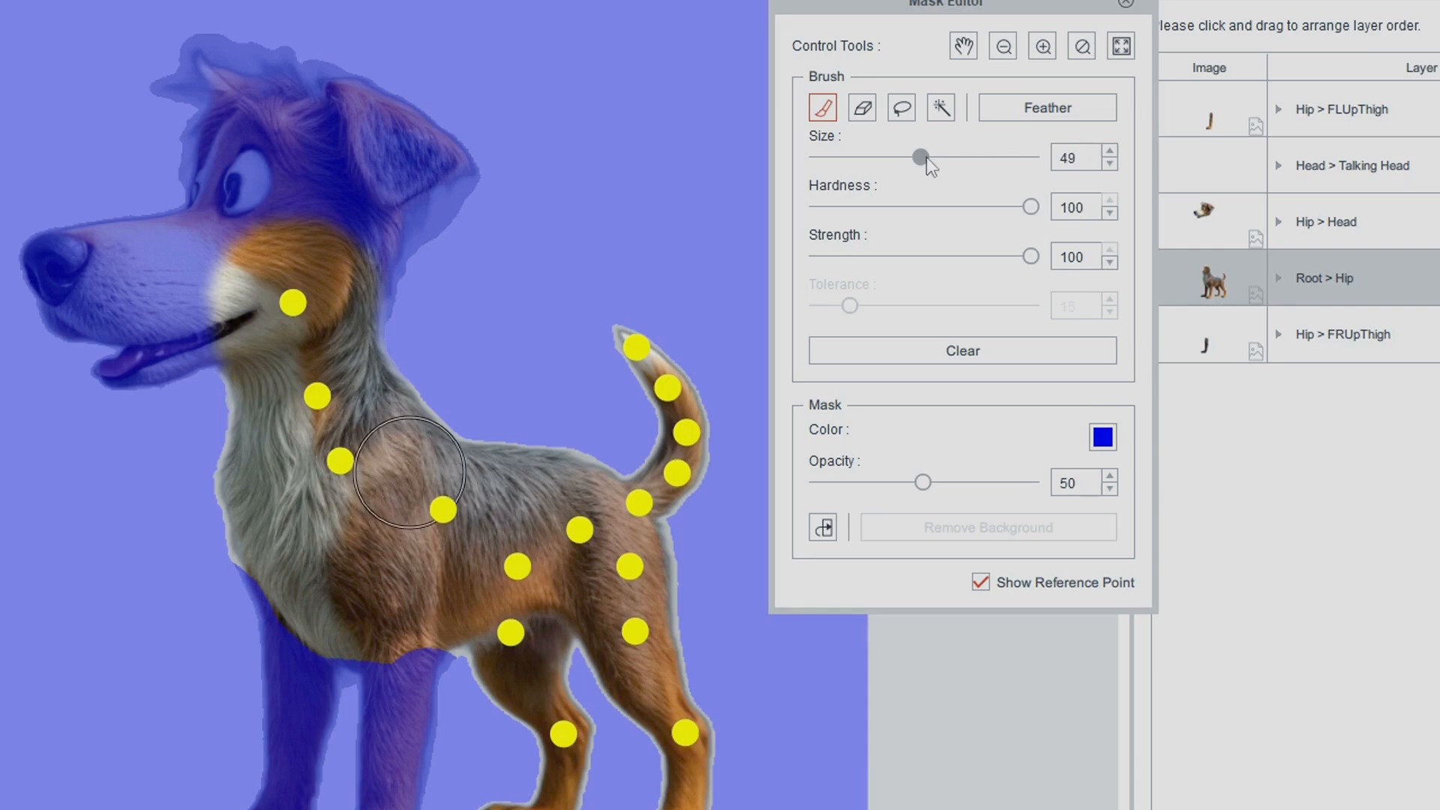
pyautogui.moveTo(1030, 207); pyautogui.dragTo(926, 222)
pyautogui.moveTo(581, 387)
pyautogui.mouseDown()
pyautogui.moveTo(649, 473)
pyautogui.moveTo(763, 476)
pyautogui.mouseUp()
pyautogui.moveTo(763, 475); pyautogui.dragTo(840, 465)
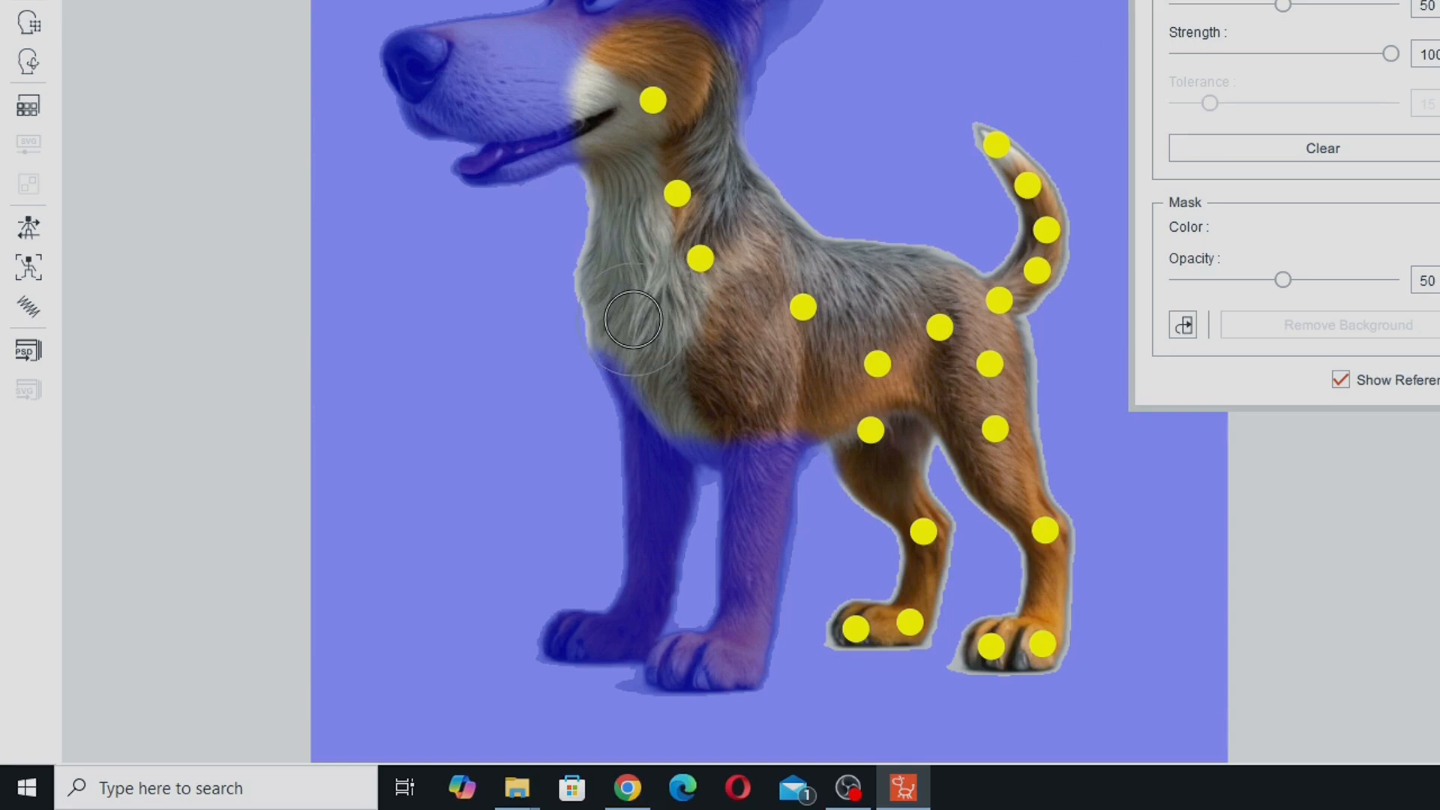
pyautogui.moveTo(632, 320)
pyautogui.mouseDown()
pyautogui.moveTo(691, 423)
pyautogui.moveTo(780, 409)
pyautogui.mouseUp()
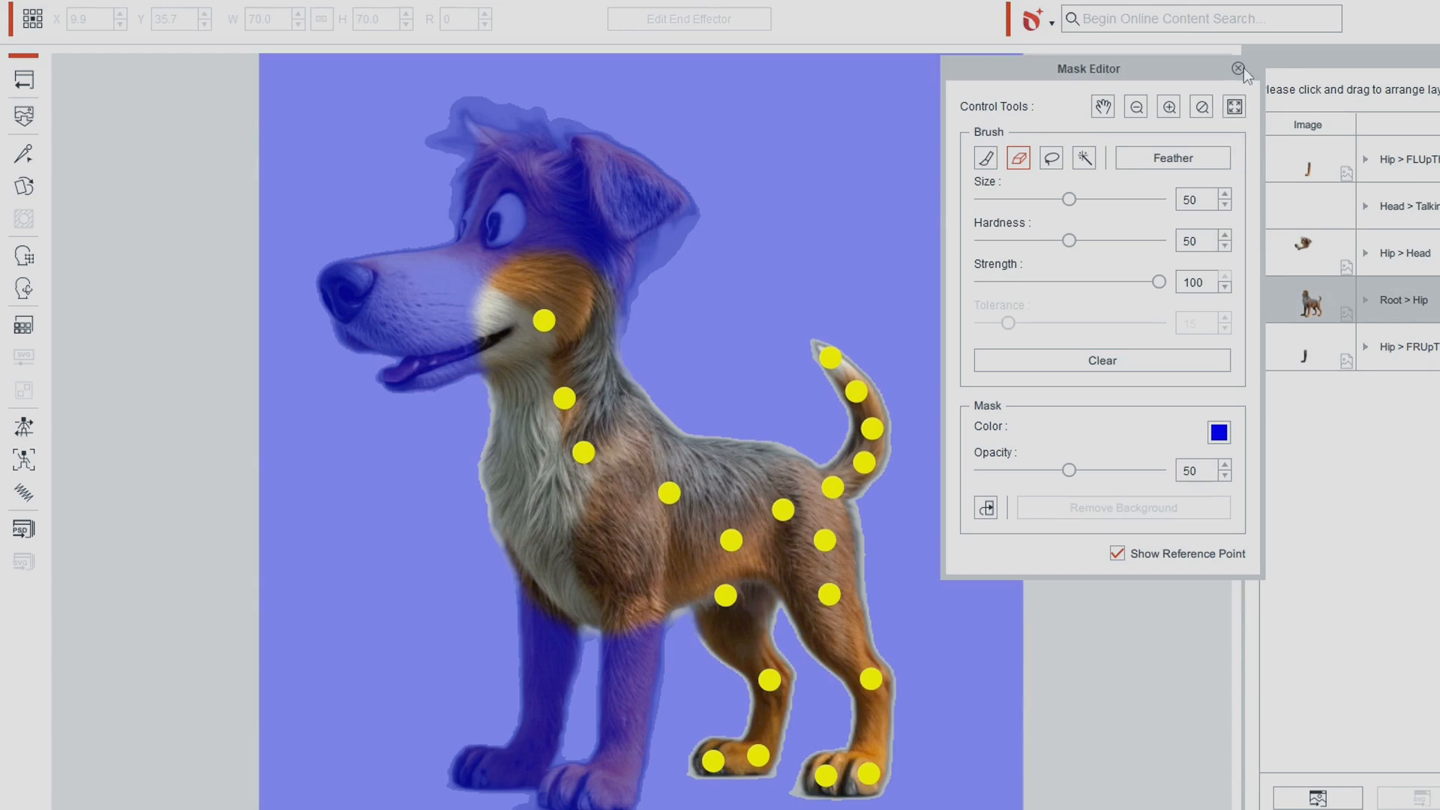
pyautogui.click(1239, 68)
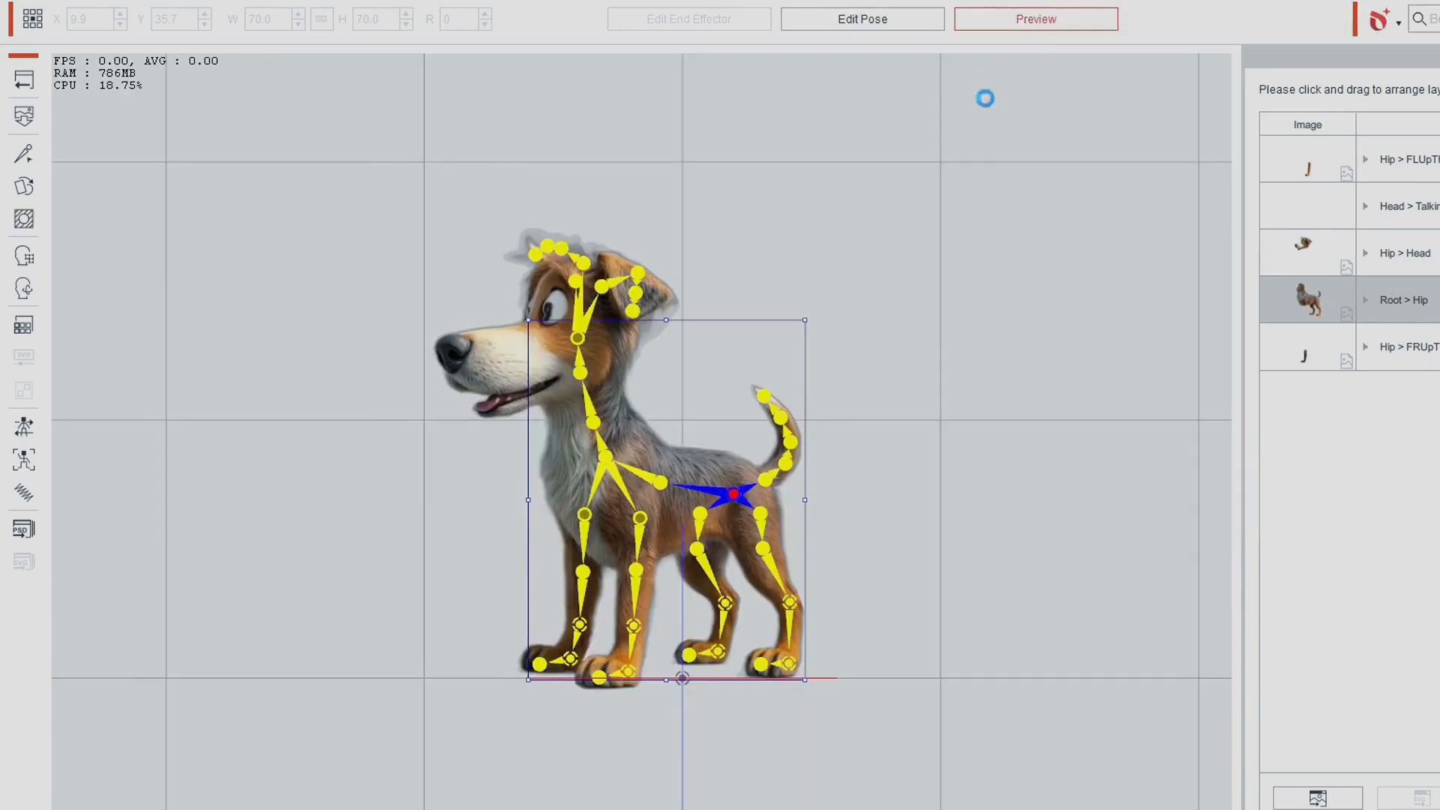
# Rotate both front legs and the front right leg's lower bones in preview to check how the joints overlap the body
pyautogui.click(645, 540)
pyautogui.moveTo(703, 455); pyautogui.dragTo(714, 580)
pyautogui.click(590, 529)
pyautogui.moveTo(856, 617); pyautogui.dragTo(810, 601)
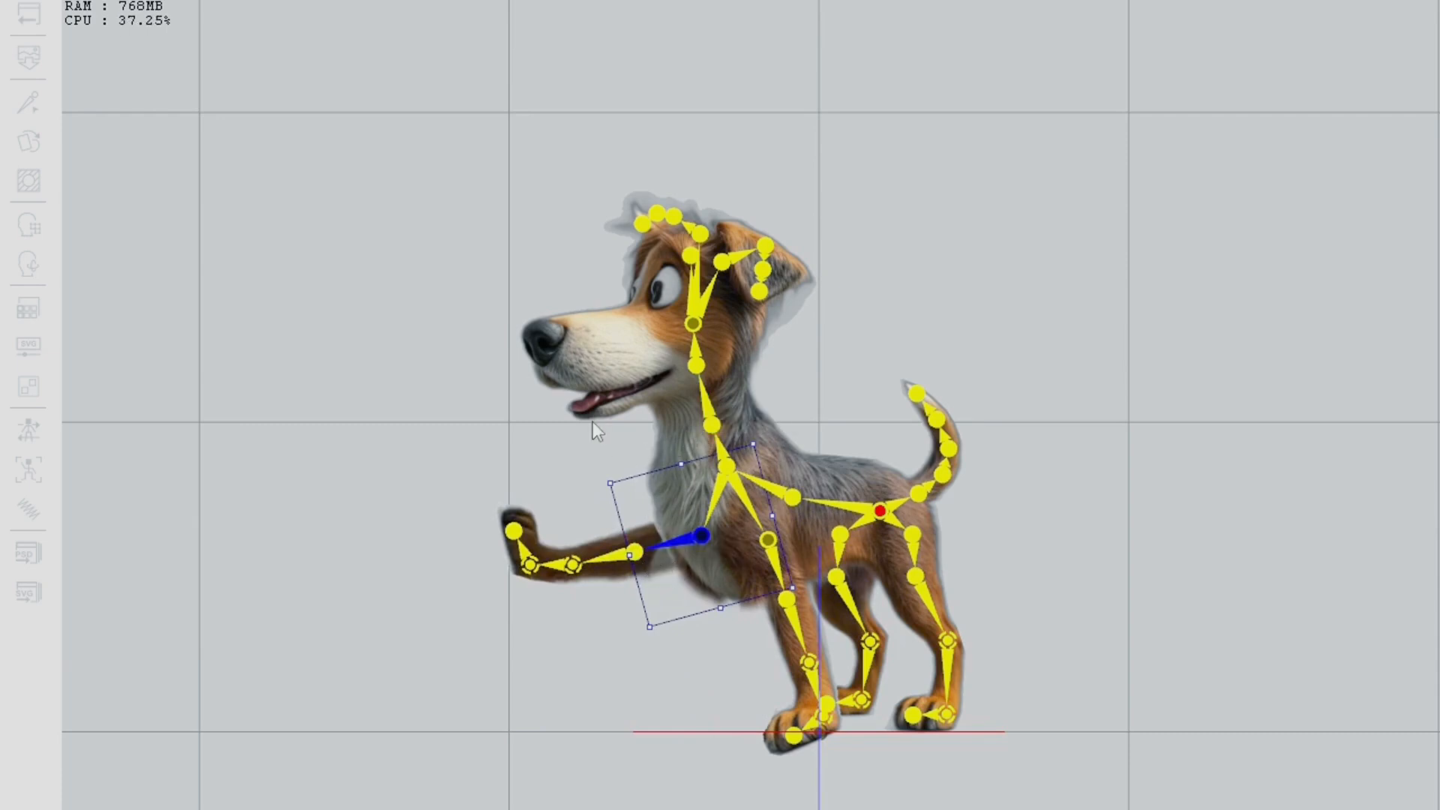
pyautogui.moveTo(613, 467); pyautogui.dragTo(525, 529)
pyautogui.click(591, 611)
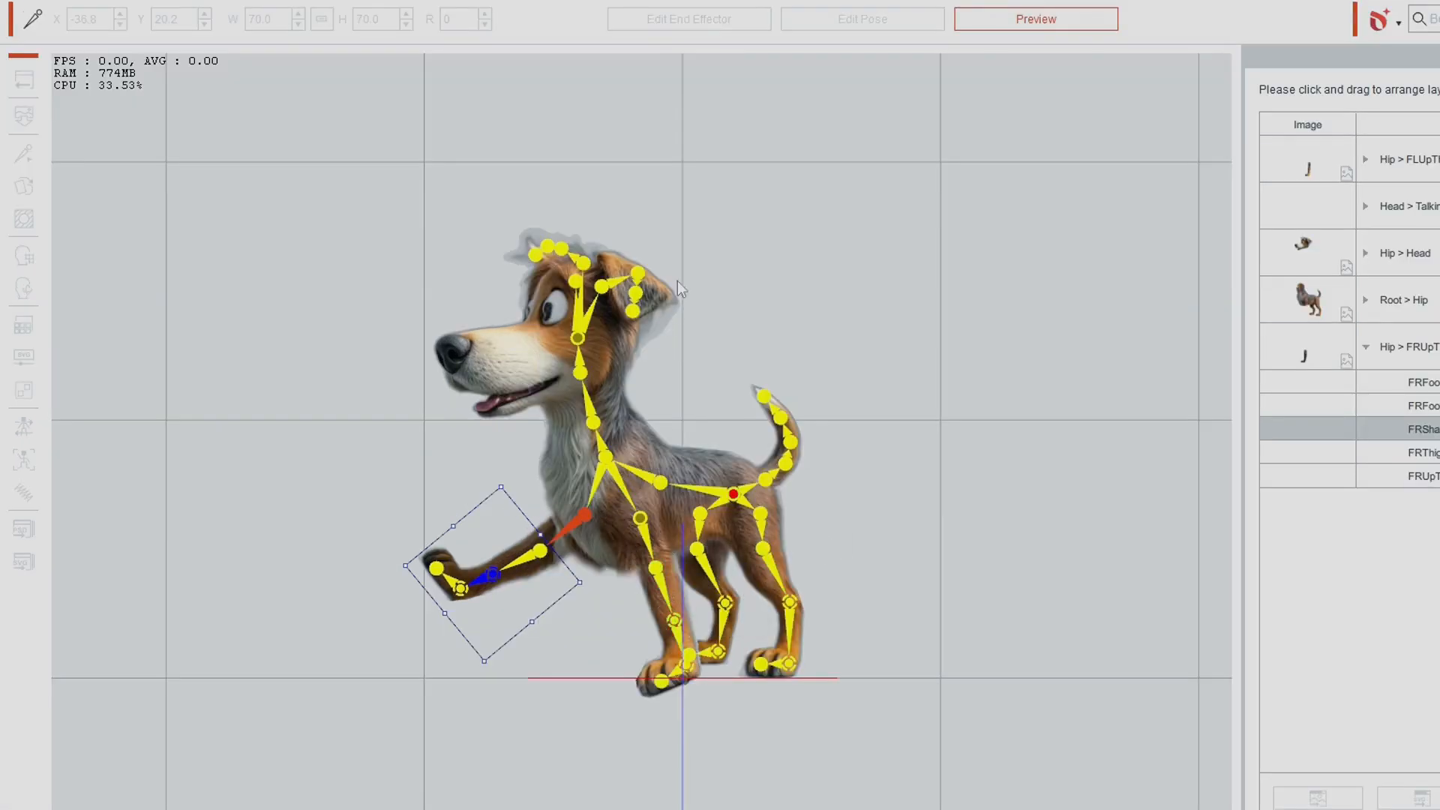
pyautogui.click(988, 20)
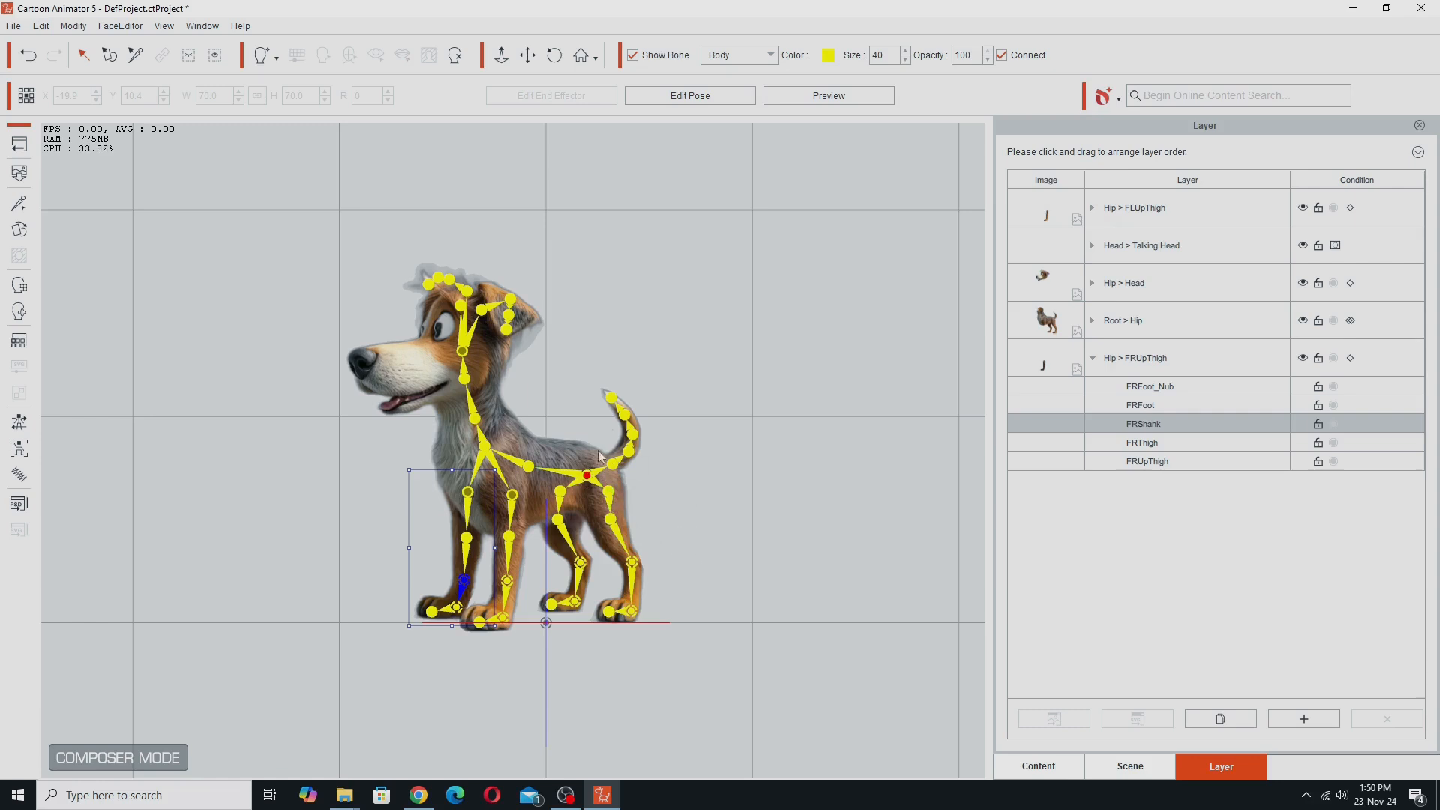
# Add the dog image as a separate sprite on the BLUpThigh bone
pyautogui.click(608, 503)
pyautogui.click(1304, 719)
pyautogui.click(283, 129)
pyautogui.click(514, 332)
# Mask out everything except the back left leg on the BLUpThigh sprite at hardness 100, and soften its upper joint at hardness 50
pyautogui.click(19, 256)
pyautogui.moveTo(856, 273); pyautogui.dragTo(928, 273)
pyautogui.moveTo(687, 399)
pyautogui.mouseDown()
pyautogui.moveTo(542, 536)
pyautogui.moveTo(370, 200)
pyautogui.moveTo(345, 375)
pyautogui.mouseUp()
pyautogui.moveTo(561, 452); pyautogui.dragTo(705, 432)
pyautogui.moveTo(928, 240); pyautogui.dragTo(850, 242)
pyautogui.click(816, 207)
pyautogui.moveTo(928, 273); pyautogui.dragTo(855, 273)
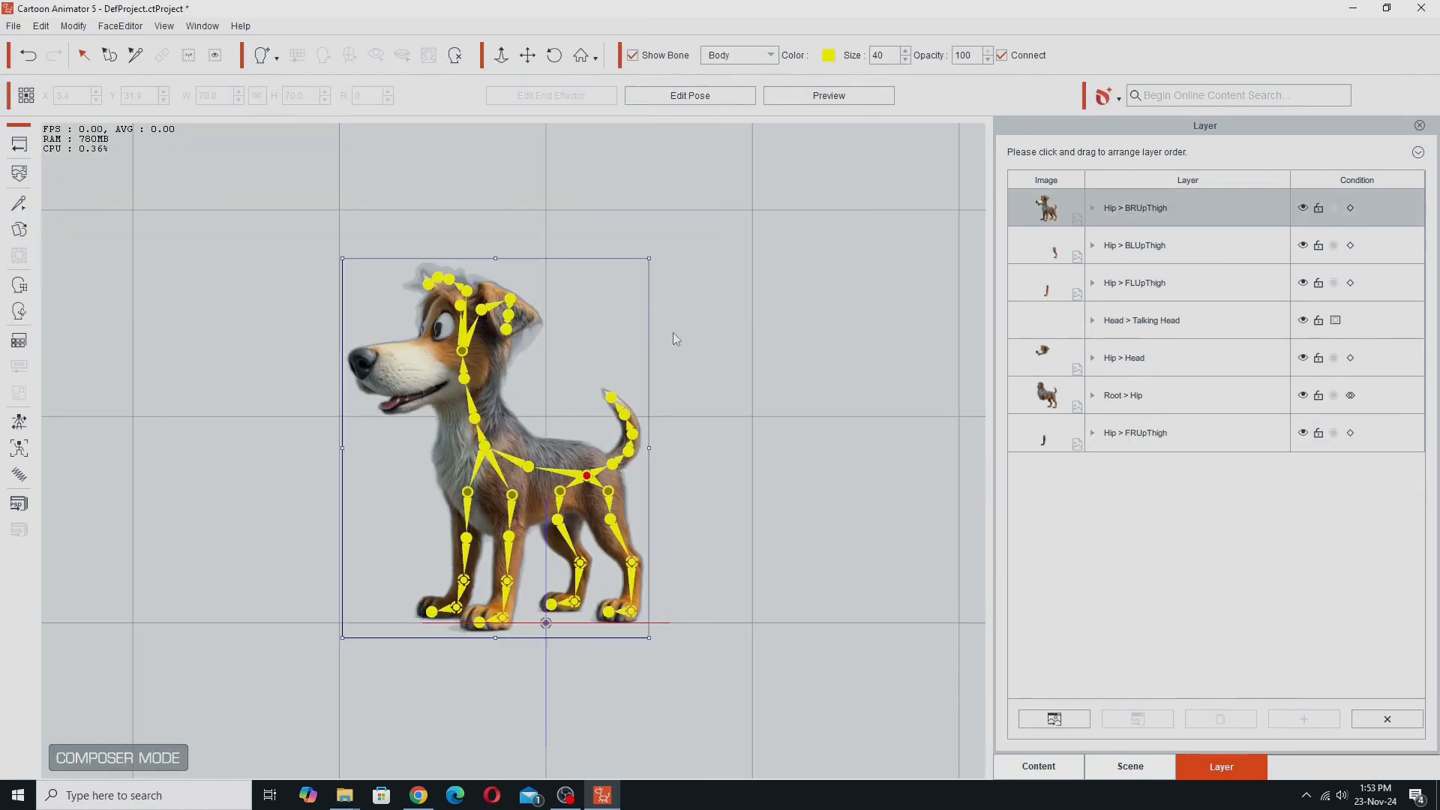
# Mask out everything except the back right leg on the BRUpThigh sprite and restore its upper joint with the mask eraser at size 50
pyautogui.click(560, 492)
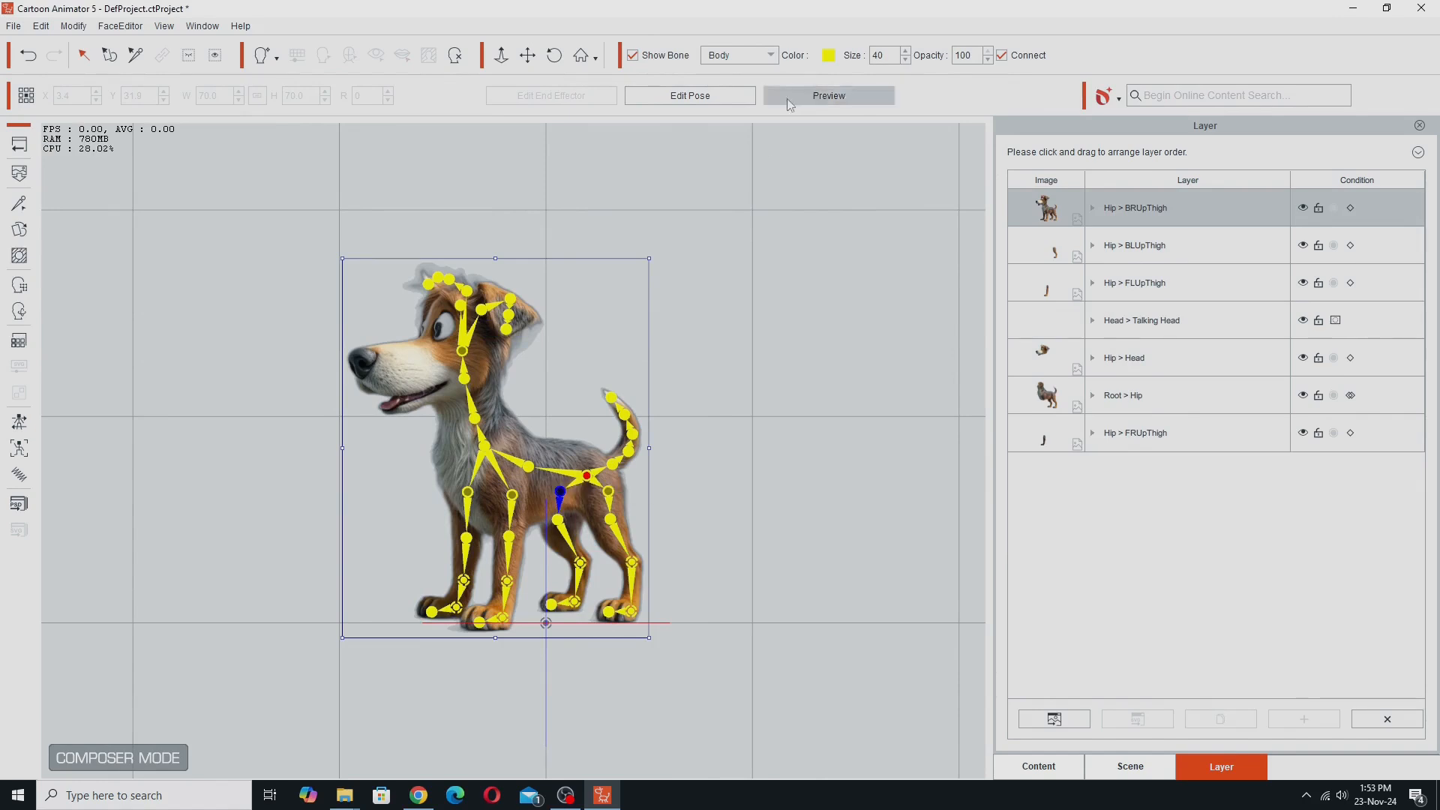
pyautogui.click(19, 255)
pyautogui.moveTo(705, 664)
pyautogui.mouseDown()
pyautogui.moveTo(707, 459)
pyautogui.moveTo(480, 480)
pyautogui.moveTo(531, 241)
pyautogui.moveTo(418, 690)
pyautogui.moveTo(450, 713)
pyautogui.mouseUp()
pyautogui.click(815, 207)
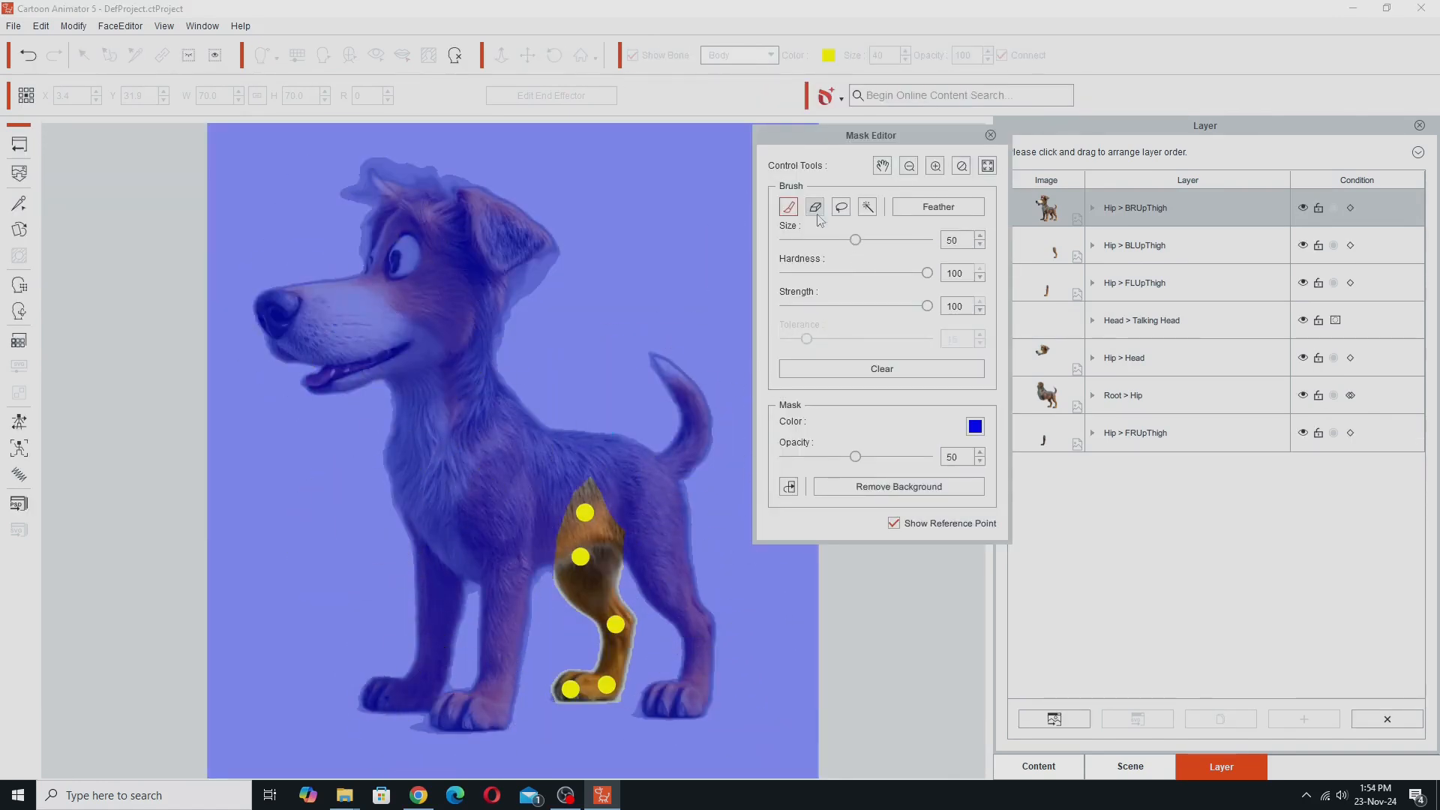
pyautogui.moveTo(585, 498)
pyautogui.mouseDown()
pyautogui.moveTo(570, 525)
pyautogui.moveTo(586, 539)
pyautogui.mouseUp()
# Soften the joint edge at the top of the back right leg mask with the brush and eraser at hardness 50
pyautogui.moveTo(927, 273); pyautogui.dragTo(856, 290)
pyautogui.click(789, 207)
pyautogui.moveTo(523, 571)
pyautogui.mouseDown()
pyautogui.moveTo(554, 467)
pyautogui.moveTo(648, 529)
pyautogui.mouseUp()
pyautogui.click(816, 207)
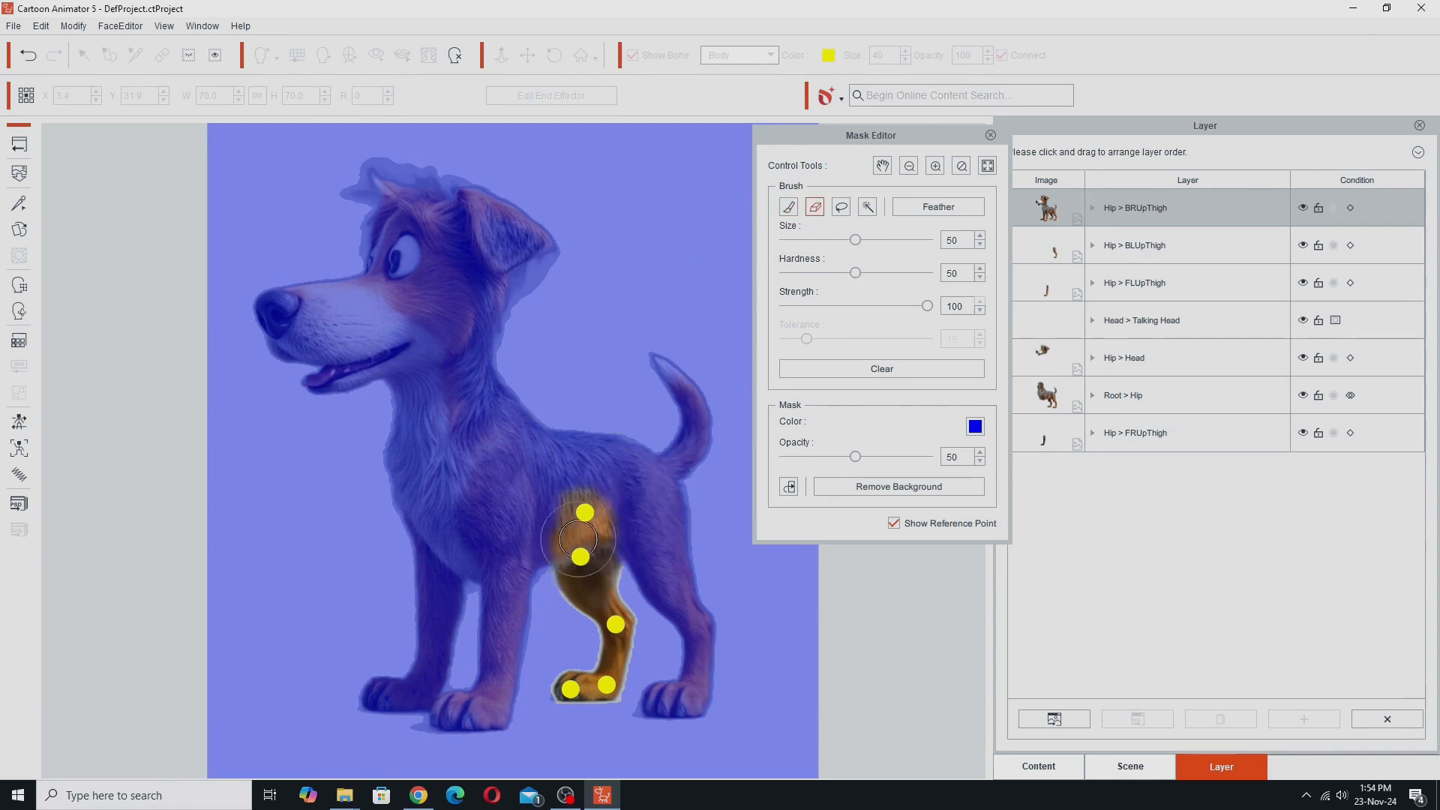
# Move the BRUpThigh layer to the end of the layer order, below FRUpThigh, and start the preview
pyautogui.moveTo(1136, 208); pyautogui.dragTo(1153, 330)
pyautogui.moveTo(1153, 330); pyautogui.dragTo(1153, 444)
pyautogui.click(829, 96)
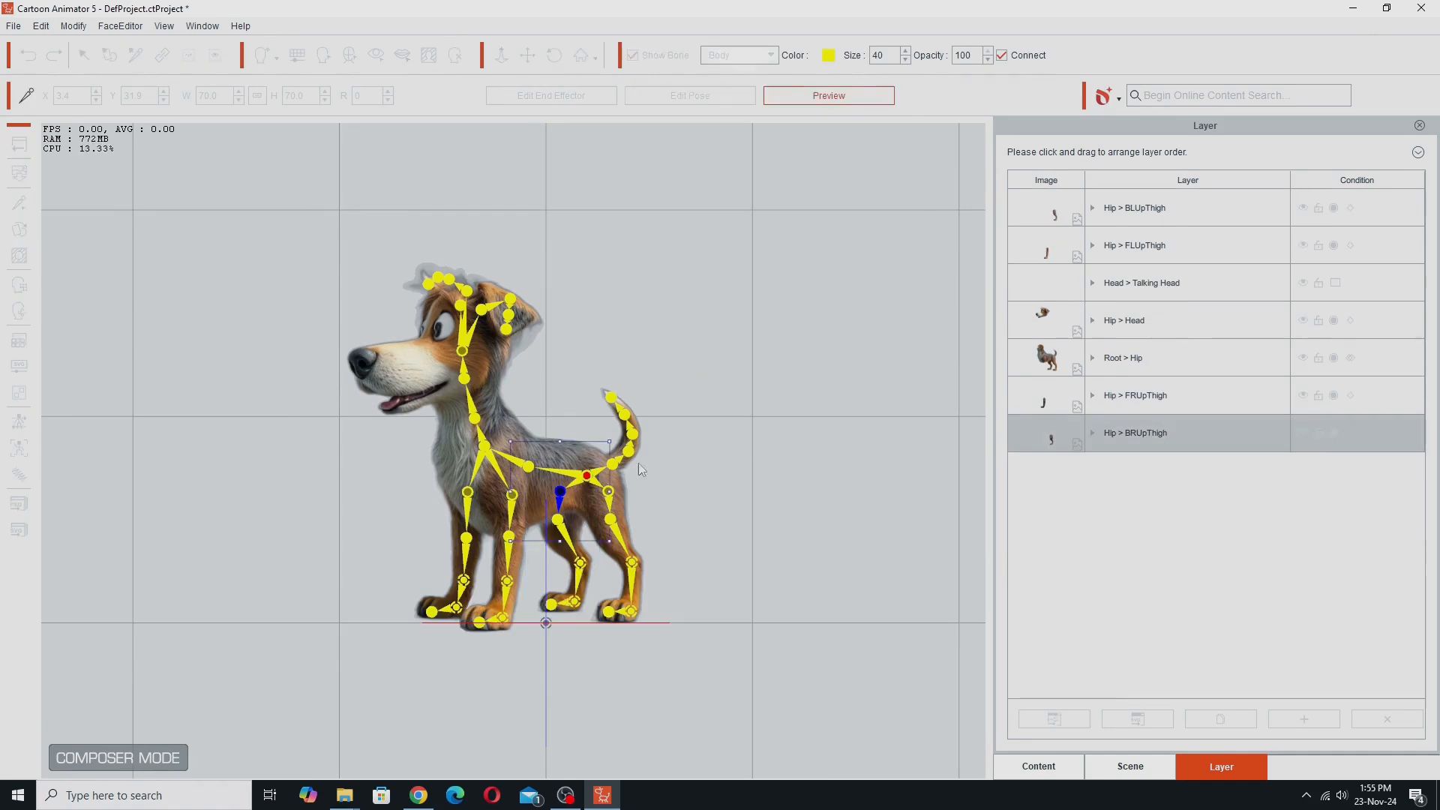
# Add the dog image as a sprite on the Tail1 bone and mask out everything except the tail, using a smaller brush near its base
pyautogui.click(804, 208)
pyautogui.click(555, 346)
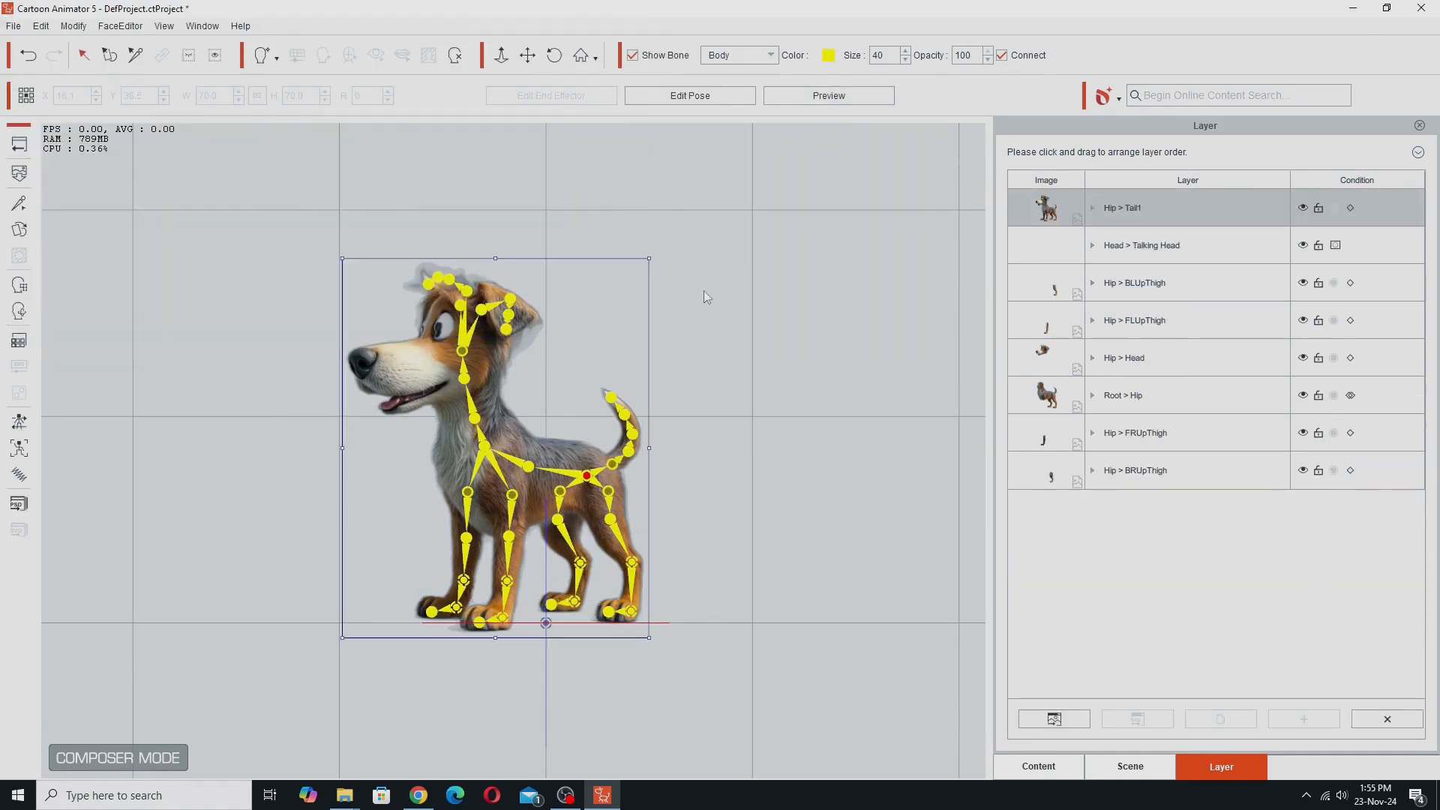
pyautogui.click(19, 255)
pyautogui.moveTo(581, 440)
pyautogui.mouseDown()
pyautogui.moveTo(649, 564)
pyautogui.moveTo(566, 672)
pyautogui.moveTo(379, 669)
pyautogui.mouseUp()
pyautogui.moveTo(928, 240); pyautogui.dragTo(825, 240)
pyautogui.click(667, 472)
# Restore and soften the tail's base in its mask at hardness 50, and move the Tail1 layer directly below Root > Hip
pyautogui.click(814, 207)
pyautogui.click(666, 470)
pyautogui.moveTo(928, 273); pyautogui.dragTo(855, 274)
pyautogui.click(788, 207)
pyautogui.moveTo(690, 499)
pyautogui.mouseDown()
pyautogui.moveTo(648, 498)
pyautogui.moveTo(641, 447)
pyautogui.moveTo(689, 439)
pyautogui.moveTo(660, 480)
pyautogui.mouseUp()
pyautogui.click(815, 207)
pyautogui.click(990, 136)
pyautogui.moveTo(1155, 207); pyautogui.dragTo(1155, 398)
# Mask out the tail and both back legs on the Root > Hip body sprite, reducing the brush to size 50 and hardness 50
pyautogui.doubleClick(1044, 357)
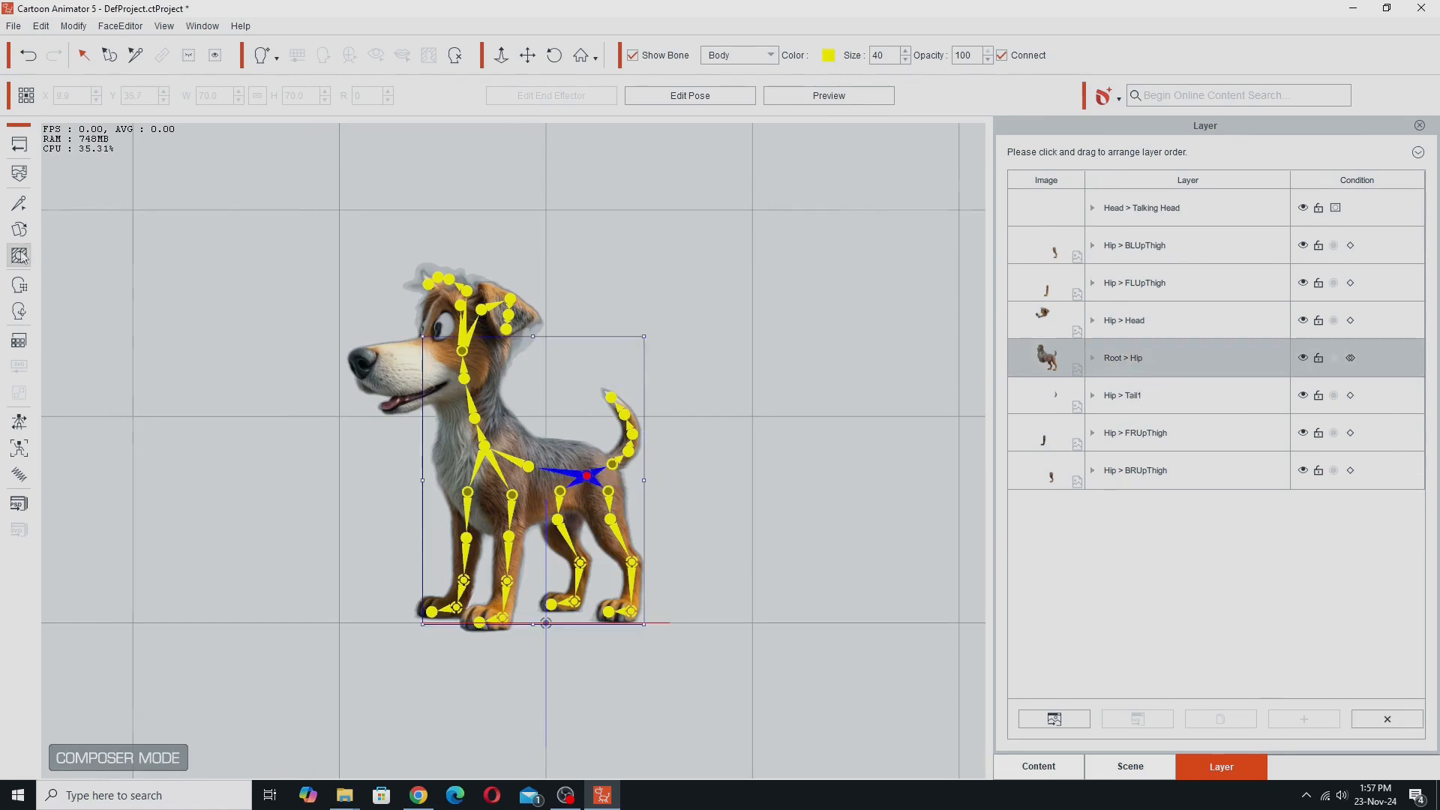
pyautogui.moveTo(759, 479)
pyautogui.mouseDown()
pyautogui.moveTo(730, 564)
pyautogui.moveTo(652, 606)
pyautogui.moveTo(723, 631)
pyautogui.mouseUp()
pyautogui.moveTo(927, 240); pyautogui.dragTo(855, 241)
pyautogui.click(860, 274)
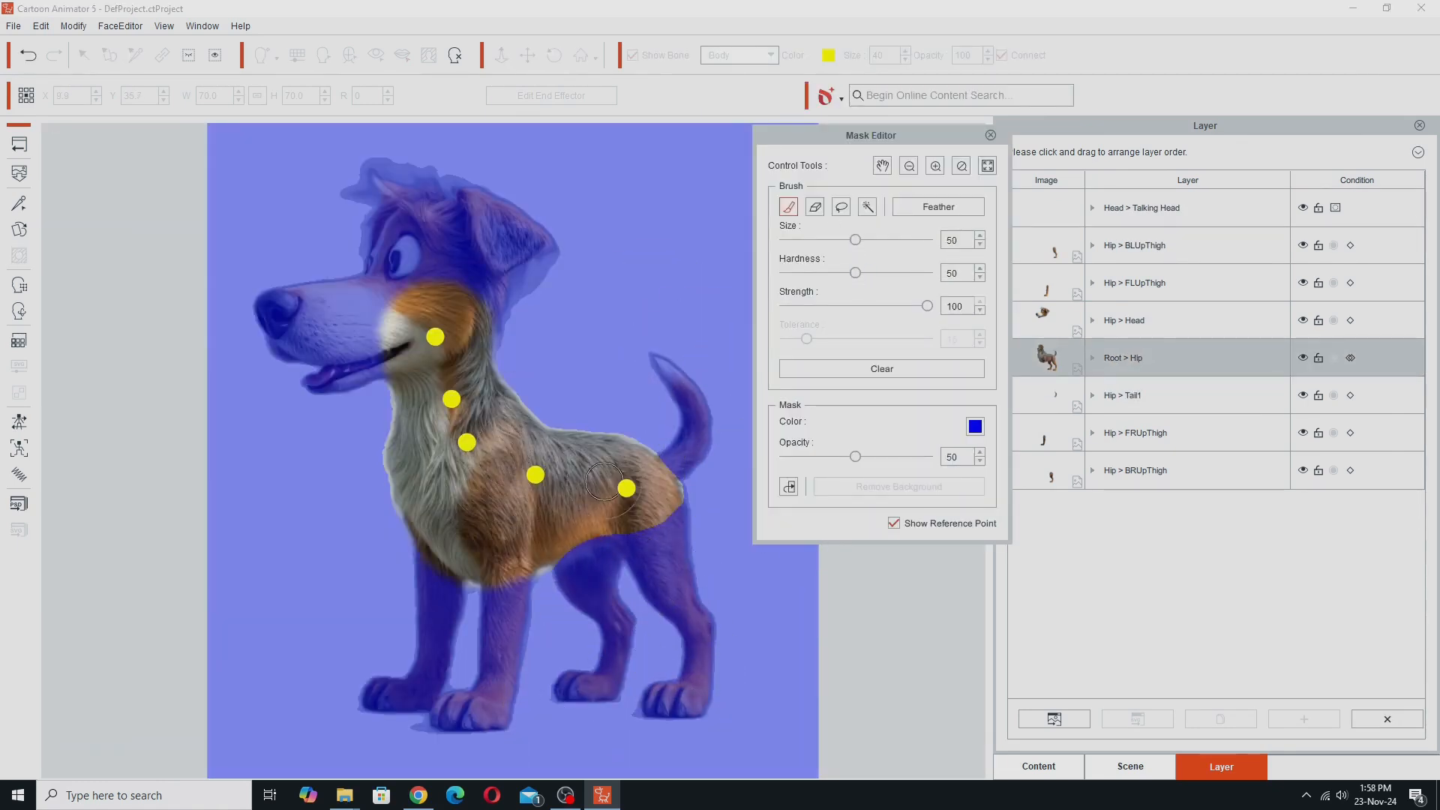
# Refine the body mask's edges around the back, rump and hind leg joints with the eraser and brush, and leave the mask editor
pyautogui.click(815, 207)
pyautogui.moveTo(534, 533)
pyautogui.mouseDown()
pyautogui.moveTo(644, 517)
pyautogui.moveTo(659, 496)
pyautogui.moveTo(640, 474)
pyautogui.mouseUp()
pyautogui.click(786, 207)
pyautogui.moveTo(628, 580); pyautogui.dragTo(630, 567)
pyautogui.click(789, 487)
pyautogui.click(990, 135)
# Rotate both back legs and the tail in preview to check their overlap with the body
pyautogui.click(829, 96)
pyautogui.click(611, 504)
pyautogui.moveTo(612, 504); pyautogui.dragTo(617, 501)
pyautogui.moveTo(563, 531); pyautogui.dragTo(568, 529)
pyautogui.moveTo(560, 504); pyautogui.dragTo(553, 504)
pyautogui.moveTo(621, 458); pyautogui.dragTo(647, 459)
pyautogui.click(787, 105)
# Add the dog image as a separate sprite on the LEar1 bone
pyautogui.click(481, 310)
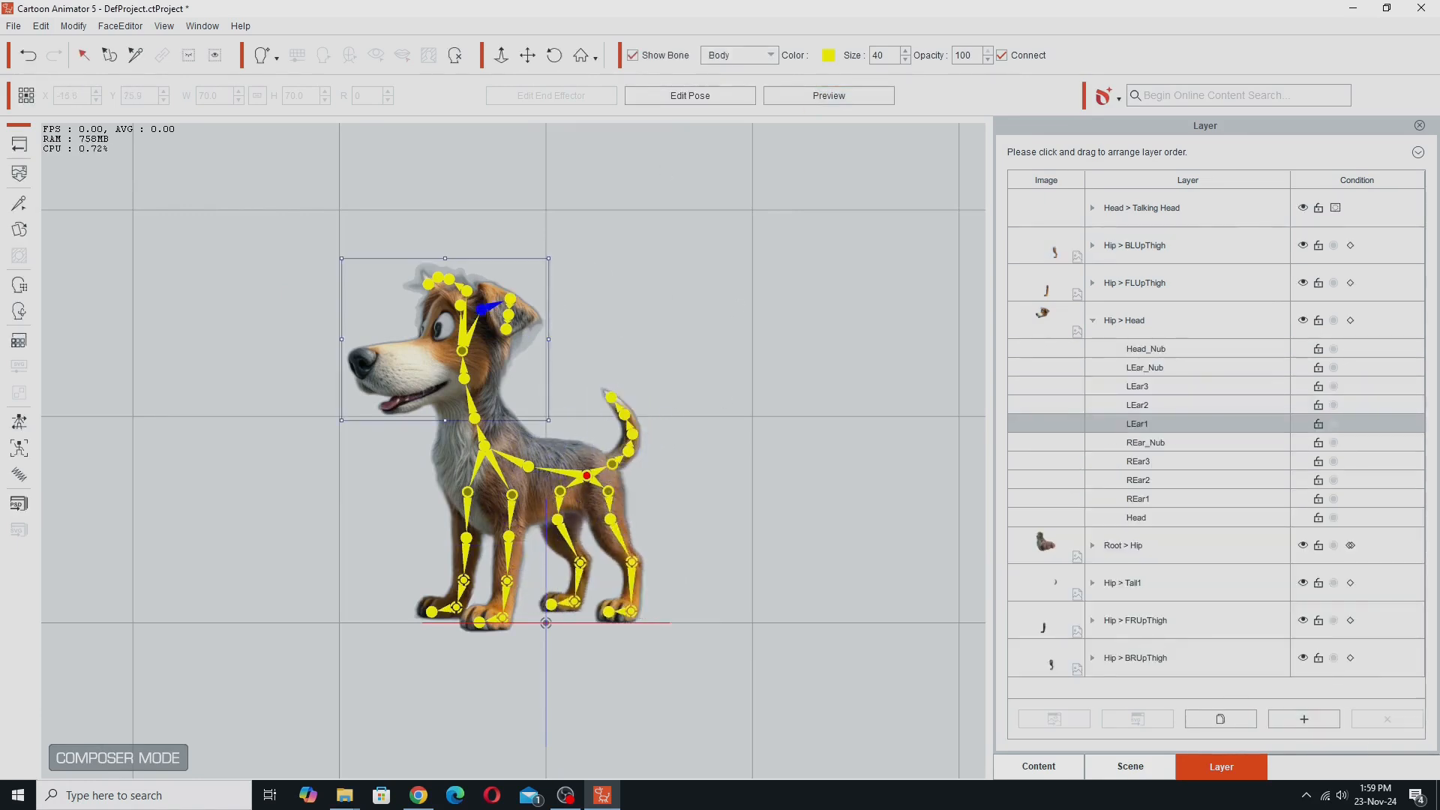
pyautogui.click(1304, 719)
pyautogui.click(527, 344)
# Mask out everything except the left ear on the LEar1 sprite at hardness 100, starting with the largest brush and finishing at size 50
pyautogui.click(18, 256)
pyautogui.moveTo(855, 240); pyautogui.dragTo(928, 240)
pyautogui.moveTo(855, 273); pyautogui.dragTo(928, 273)
pyautogui.moveTo(588, 326)
pyautogui.mouseDown()
pyautogui.moveTo(414, 309)
pyautogui.moveTo(443, 690)
pyautogui.moveTo(668, 683)
pyautogui.mouseUp()
pyautogui.moveTo(928, 240); pyautogui.dragTo(855, 240)
pyautogui.moveTo(439, 146)
pyautogui.mouseDown()
pyautogui.moveTo(563, 292)
pyautogui.moveTo(535, 312)
pyautogui.mouseUp()
# Restore a rounded joint at the left ear's base and soften its mask edge with the brush and eraser at hardness 50
pyautogui.click(815, 207)
pyautogui.click(463, 227)
pyautogui.click(787, 211)
pyautogui.moveTo(928, 273); pyautogui.dragTo(855, 273)
pyautogui.moveTo(463, 288)
pyautogui.mouseDown()
pyautogui.moveTo(426, 231)
pyautogui.moveTo(454, 252)
pyautogui.mouseUp()
pyautogui.click(815, 207)
pyautogui.click(464, 229)
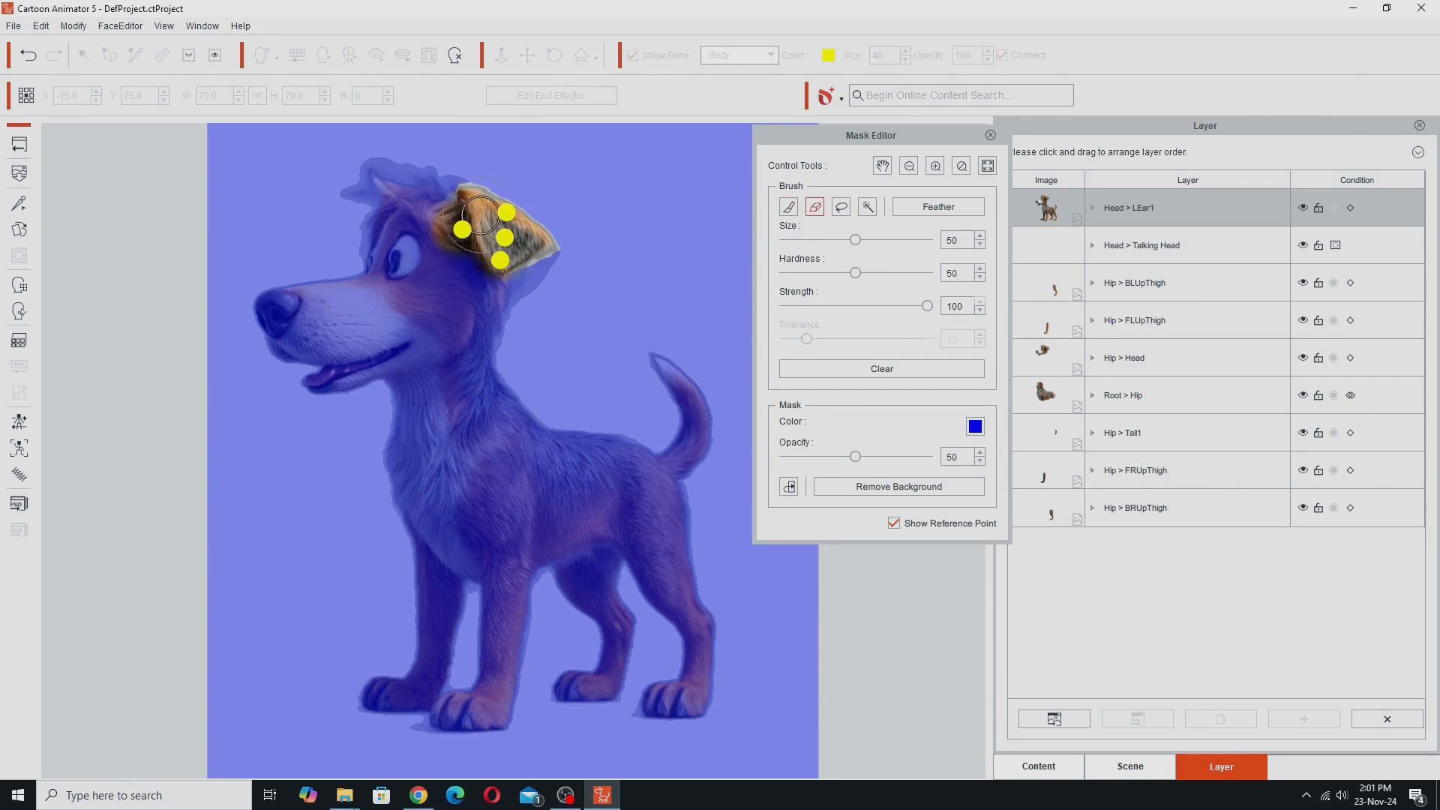
pyautogui.click(990, 136)
# Mask out the left ear and the leftover halo around the hair on the Hip > Head sprite, using brush sizes 50 and 24
pyautogui.click(1125, 358)
pyautogui.click(19, 256)
pyautogui.moveTo(513, 173)
pyautogui.mouseDown()
pyautogui.moveTo(498, 187)
pyautogui.moveTo(556, 303)
pyautogui.mouseUp()
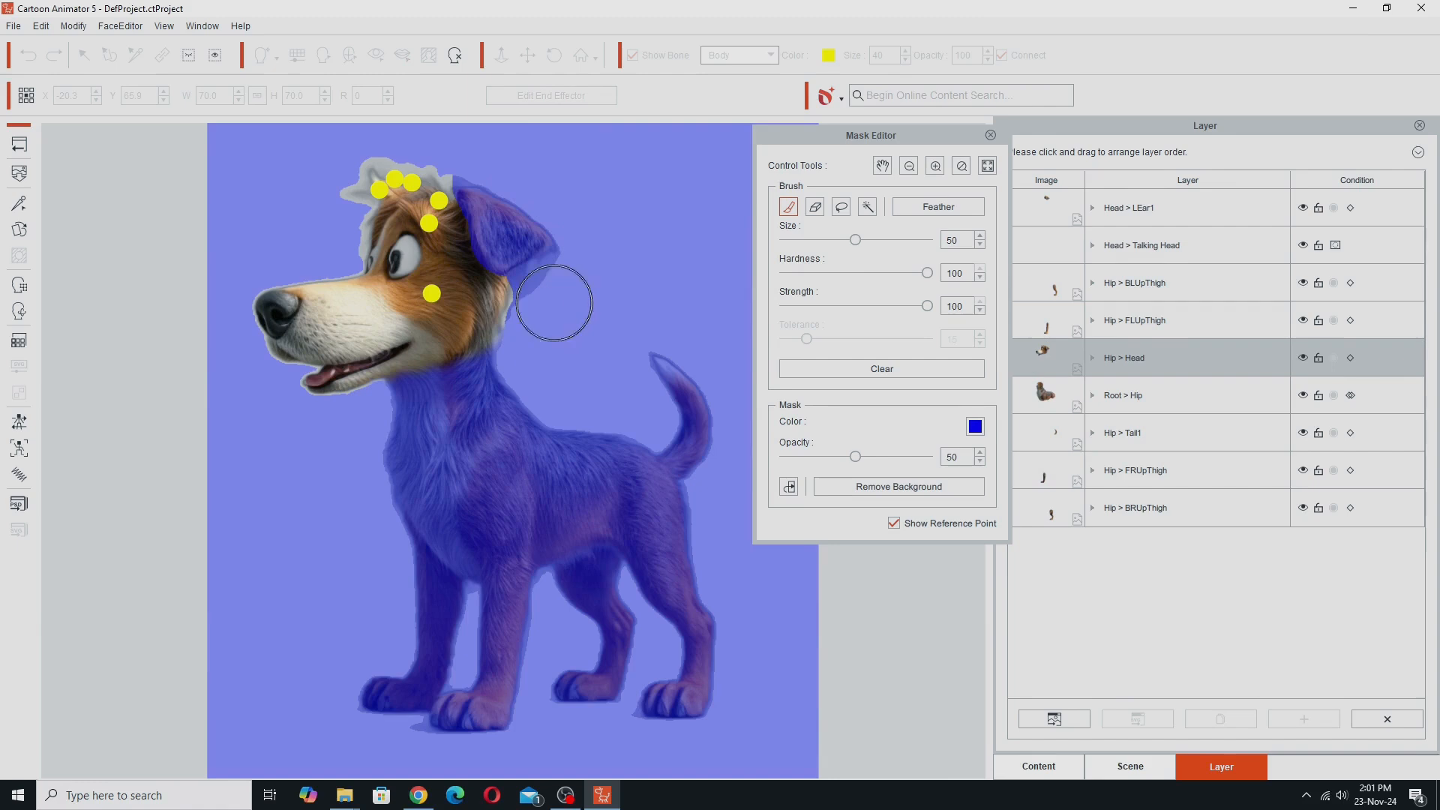
pyautogui.moveTo(473, 160)
pyautogui.mouseDown()
pyautogui.moveTo(403, 129)
pyautogui.moveTo(342, 136)
pyautogui.moveTo(306, 204)
pyautogui.mouseUp()
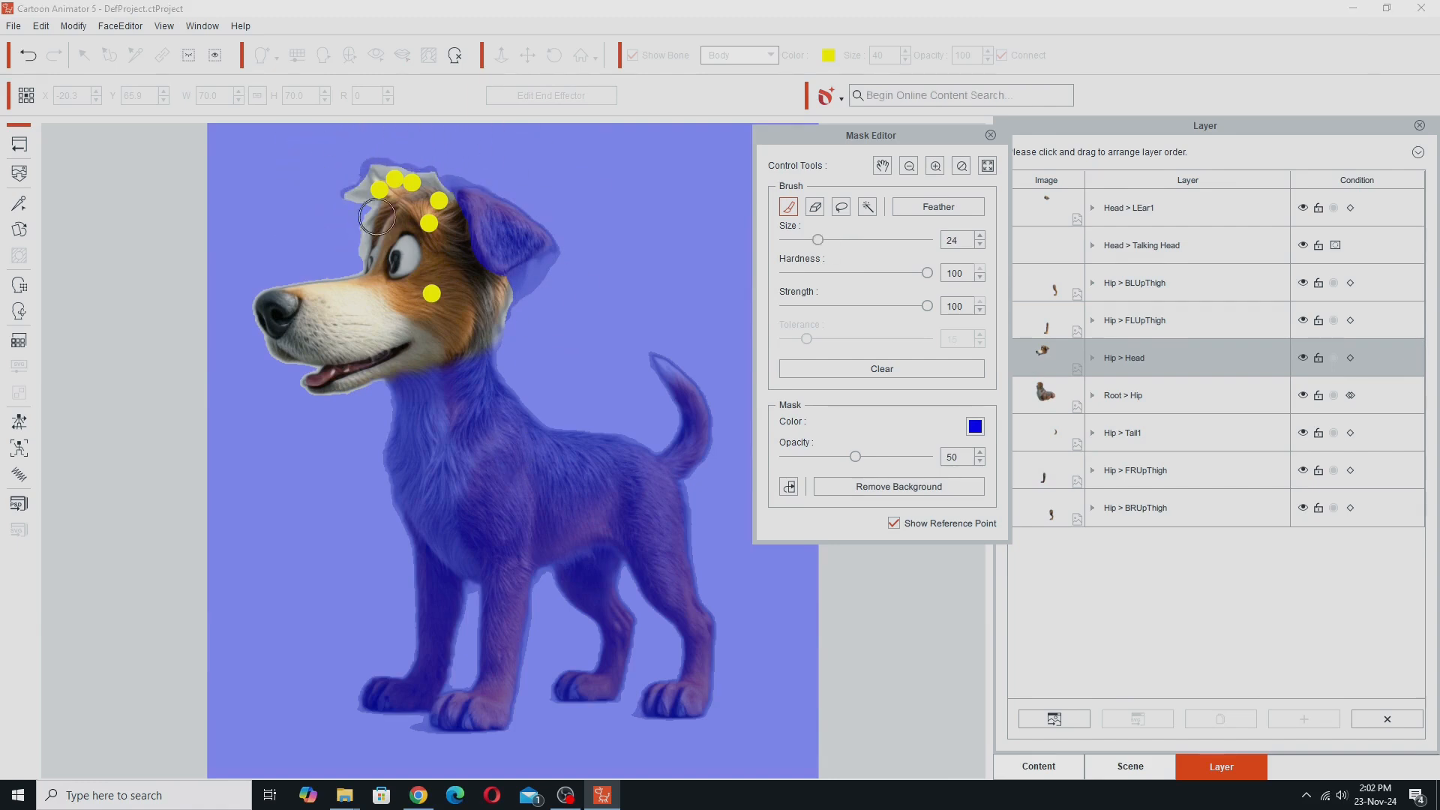
pyautogui.moveTo(375, 204)
pyautogui.mouseDown()
pyautogui.moveTo(323, 242)
pyautogui.moveTo(379, 216)
pyautogui.moveTo(347, 255)
pyautogui.moveTo(353, 227)
pyautogui.moveTo(331, 197)
pyautogui.moveTo(357, 167)
pyautogui.moveTo(446, 169)
pyautogui.mouseUp()
# Restore the part of the head beneath the left ear with a larger mask eraser
pyautogui.moveTo(818, 240); pyautogui.dragTo(861, 244)
pyautogui.click(815, 208)
pyautogui.moveTo(473, 239); pyautogui.dragTo(482, 278)
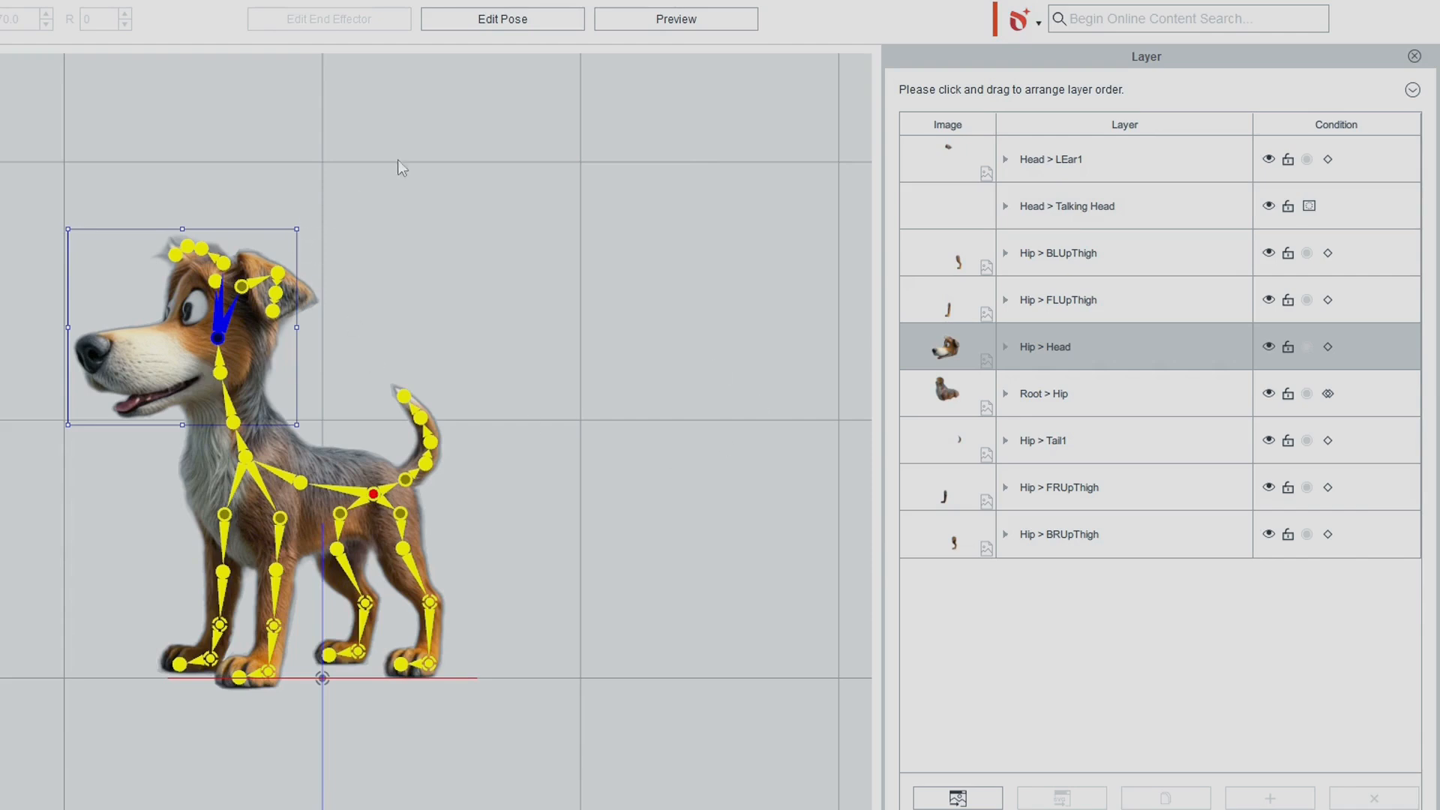
# Rotate the left ear and the tail in preview to check their joints
pyautogui.click(671, 24)
pyautogui.click(251, 284)
pyautogui.moveTo(540, 262)
pyautogui.mouseDown()
pyautogui.moveTo(557, 277)
pyautogui.moveTo(540, 216)
pyautogui.moveTo(553, 247)
pyautogui.mouseUp()
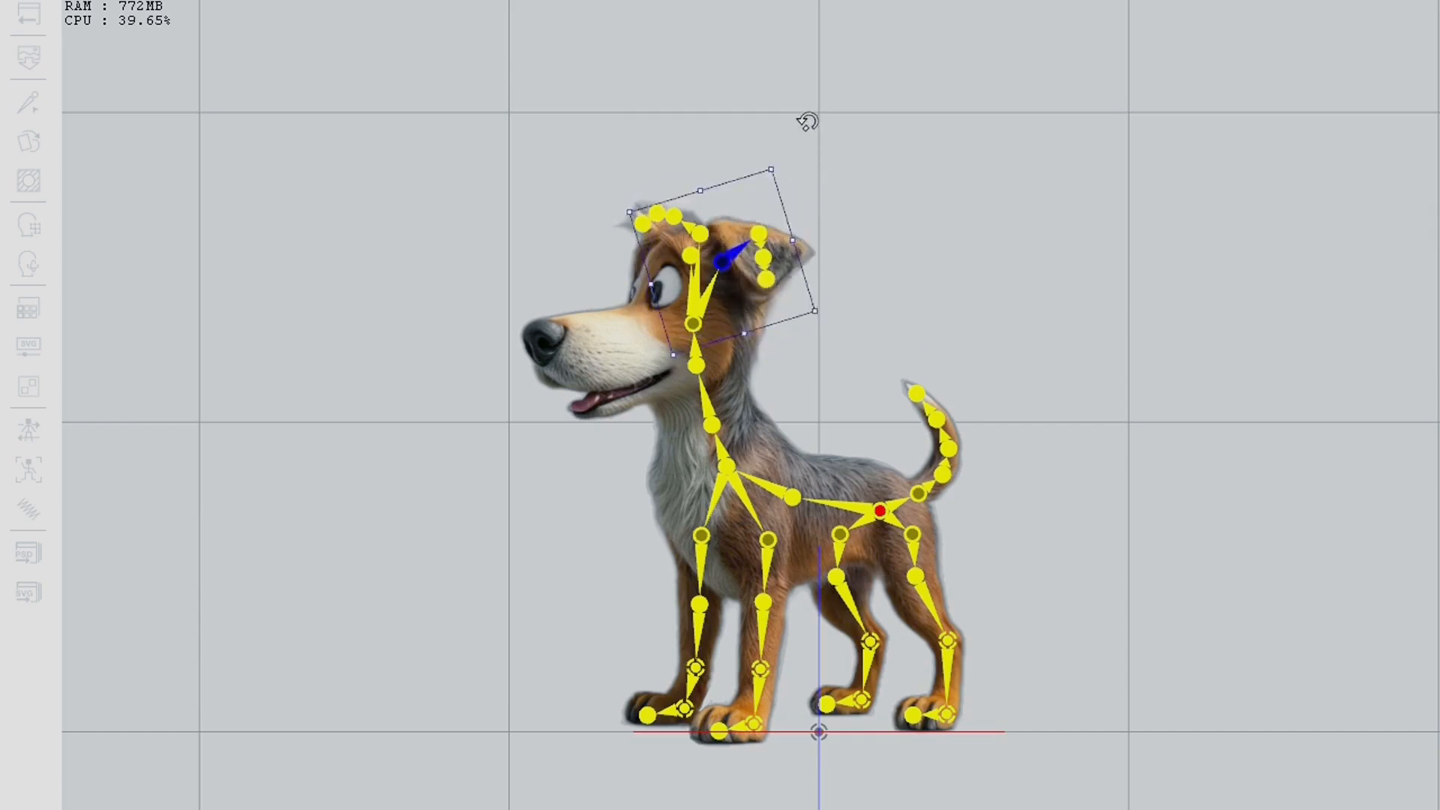
pyautogui.moveTo(828, 168)
pyautogui.mouseDown()
pyautogui.moveTo(839, 151)
pyautogui.moveTo(844, 262)
pyautogui.moveTo(832, 142)
pyautogui.moveTo(827, 158)
pyautogui.mouseUp()
pyautogui.moveTo(827, 157); pyautogui.dragTo(829, 148)
pyautogui.click(919, 493)
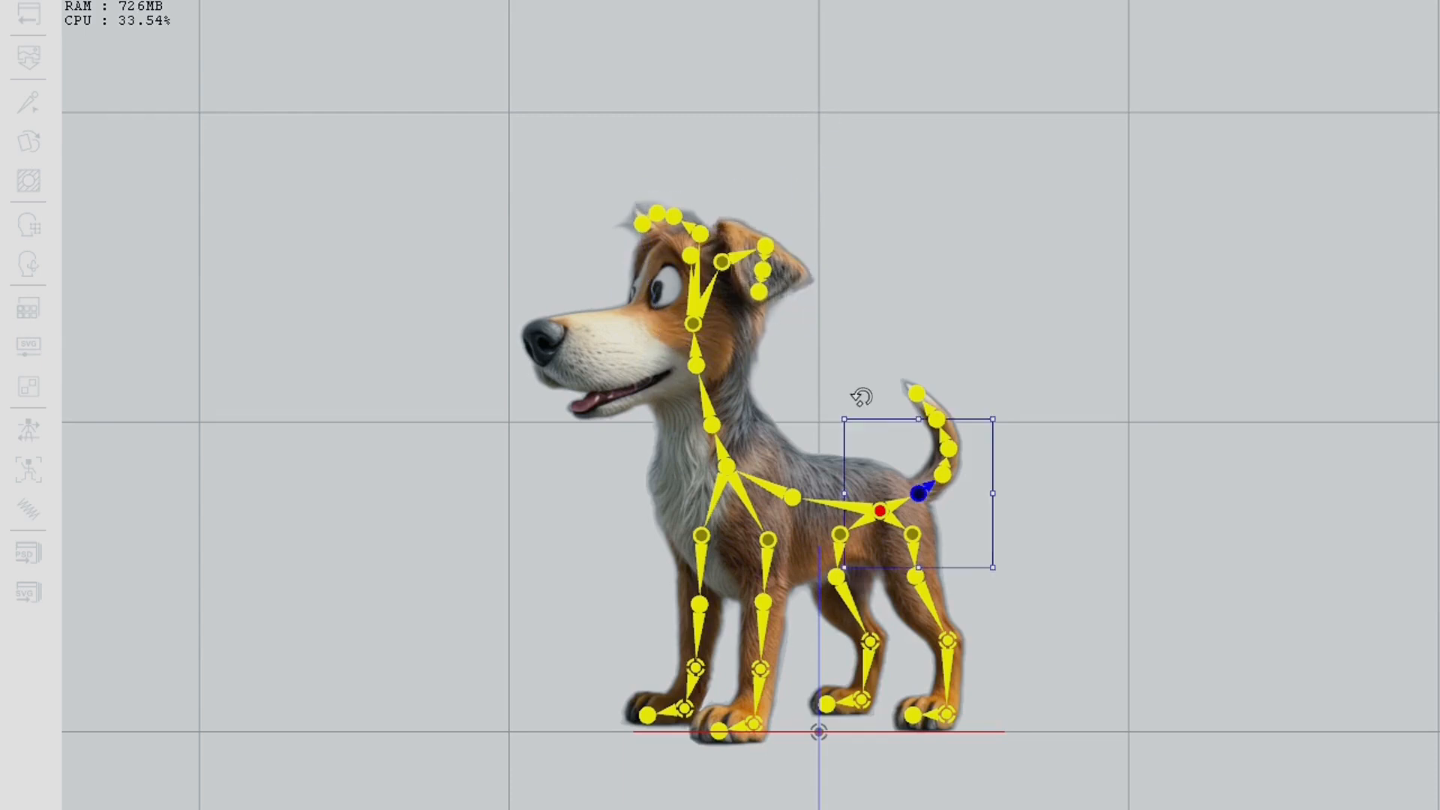
pyautogui.moveTo(853, 400); pyautogui.dragTo(878, 369)
# Rotate all four legs in preview to test a walking pose
pyautogui.click(915, 540)
pyautogui.moveTo(996, 455)
pyautogui.mouseDown()
pyautogui.moveTo(1002, 408)
pyautogui.moveTo(1005, 430)
pyautogui.mouseUp()
pyautogui.click(767, 550)
pyautogui.moveTo(848, 460); pyautogui.dragTo(870, 500)
pyautogui.click(840, 544)
pyautogui.moveTo(921, 455); pyautogui.dragTo(943, 499)
pyautogui.click(701, 547)
pyautogui.moveTo(633, 441); pyautogui.dragTo(722, 416)
# Bend the neck and tilt the head back in preview to check the head joint, and leave the preview
pyautogui.click(696, 354)
pyautogui.moveTo(776, 372)
pyautogui.mouseDown()
pyautogui.moveTo(773, 341)
pyautogui.moveTo(777, 372)
pyautogui.mouseUp()
pyautogui.click(693, 311)
pyautogui.moveTo(806, 219); pyautogui.dragTo(834, 288)
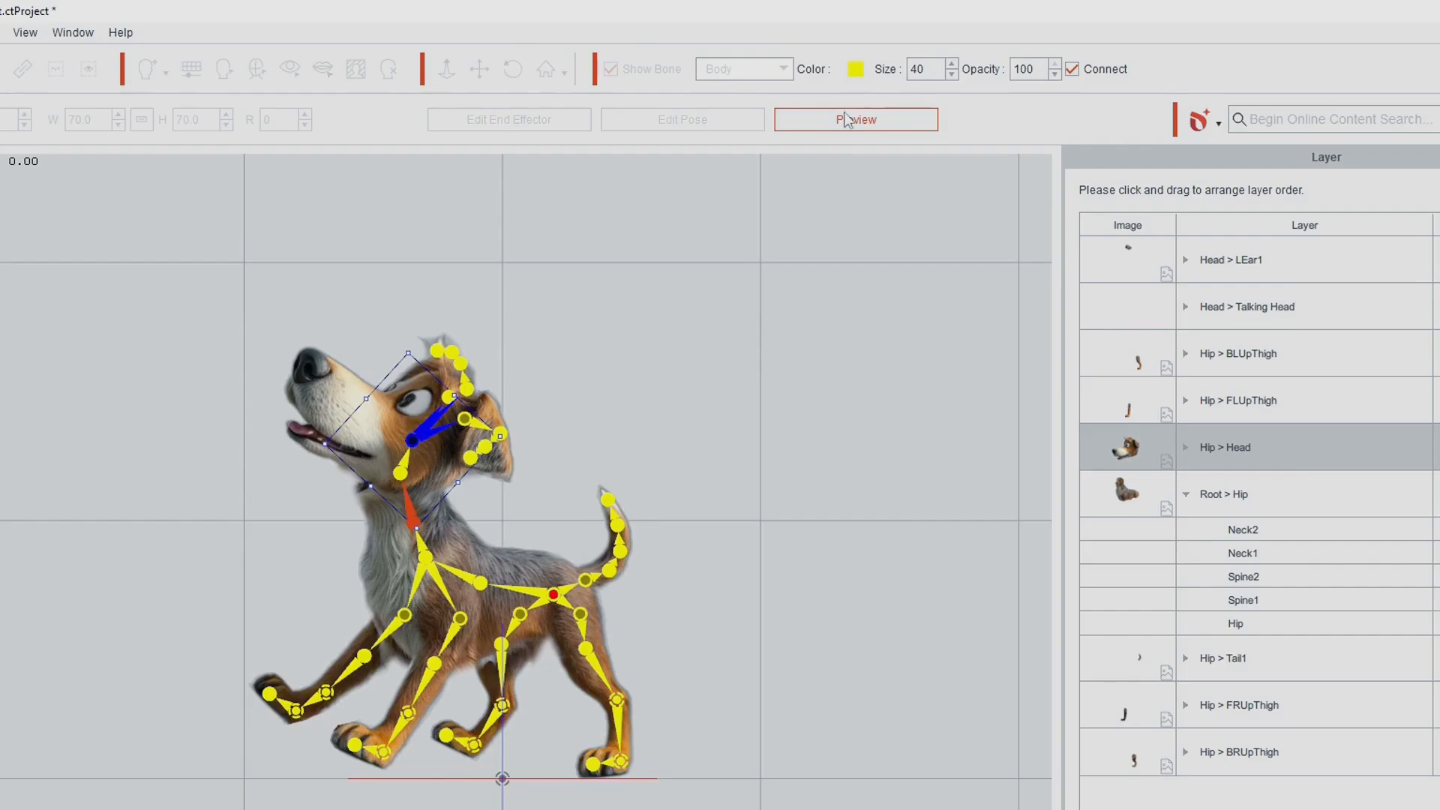
pyautogui.click(847, 119)
# Overwrite the saved actor Demo Dog 2.ctTBActor in the custom Animals library with the updated dog
pyautogui.click(1041, 767)
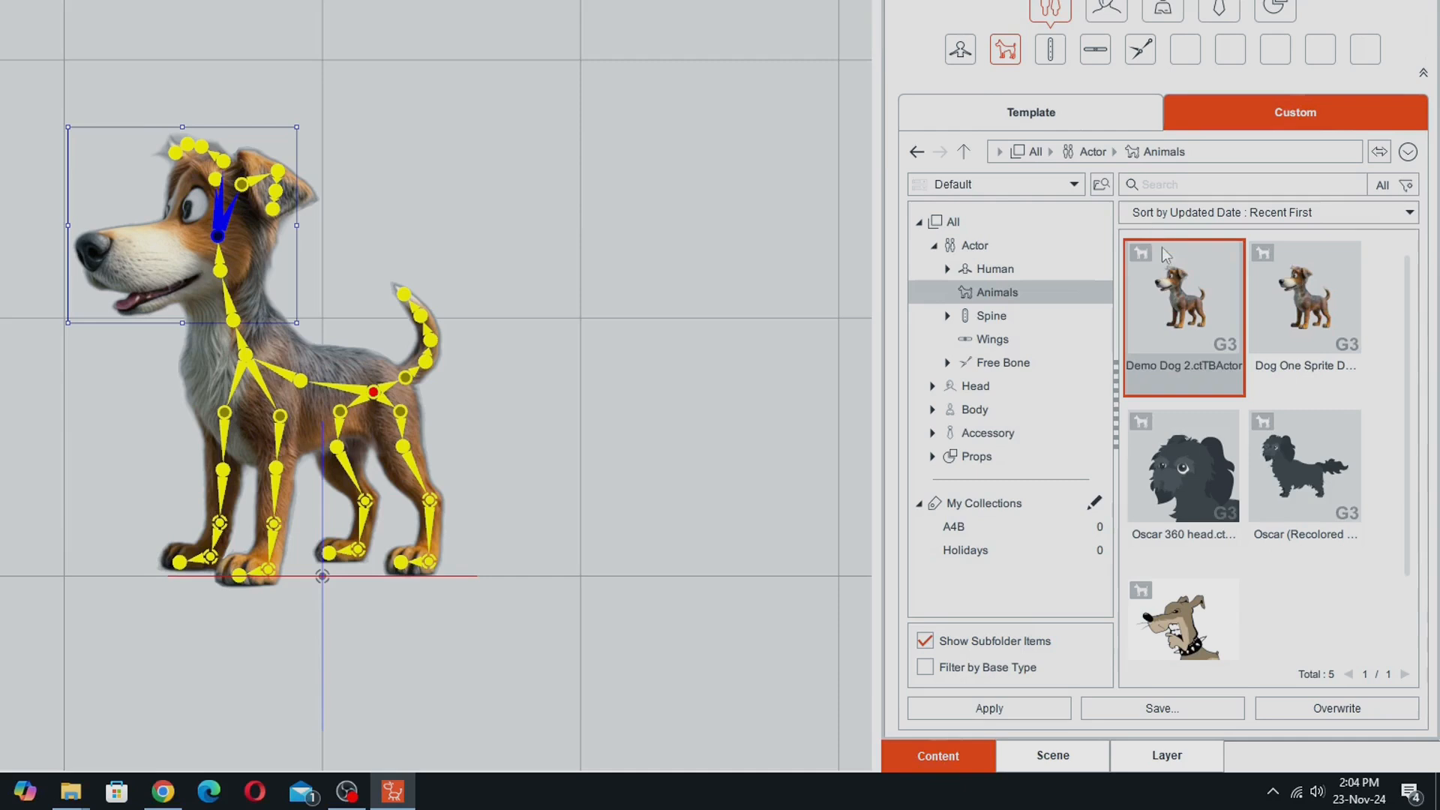
pyautogui.click(1329, 713)
pyautogui.click(494, 336)
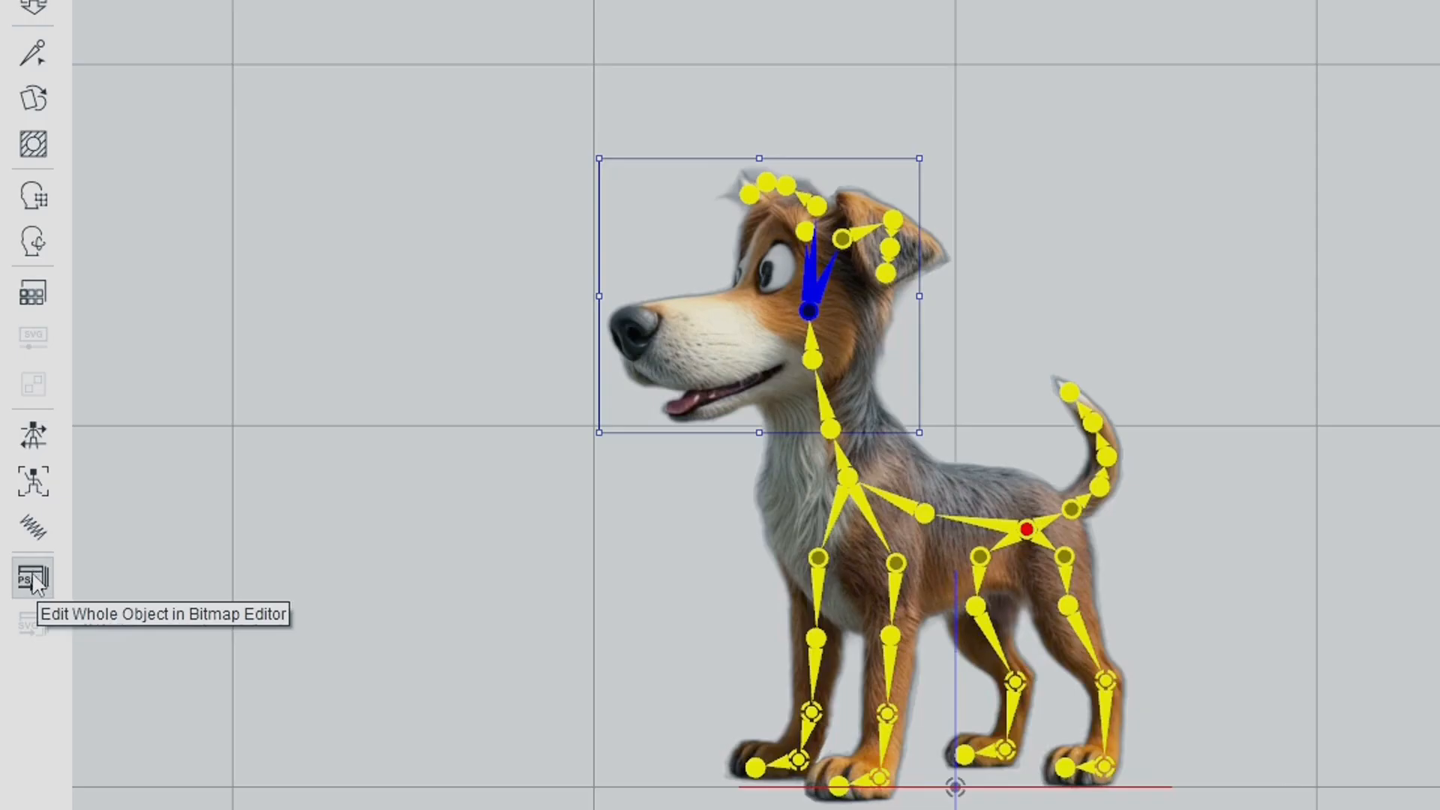
# Launch the whole dog in the bitmap editor as a PSD with head and body in one file at scale 1.0, and browse the RL_TalkingHead layers
pyautogui.click(32, 579)
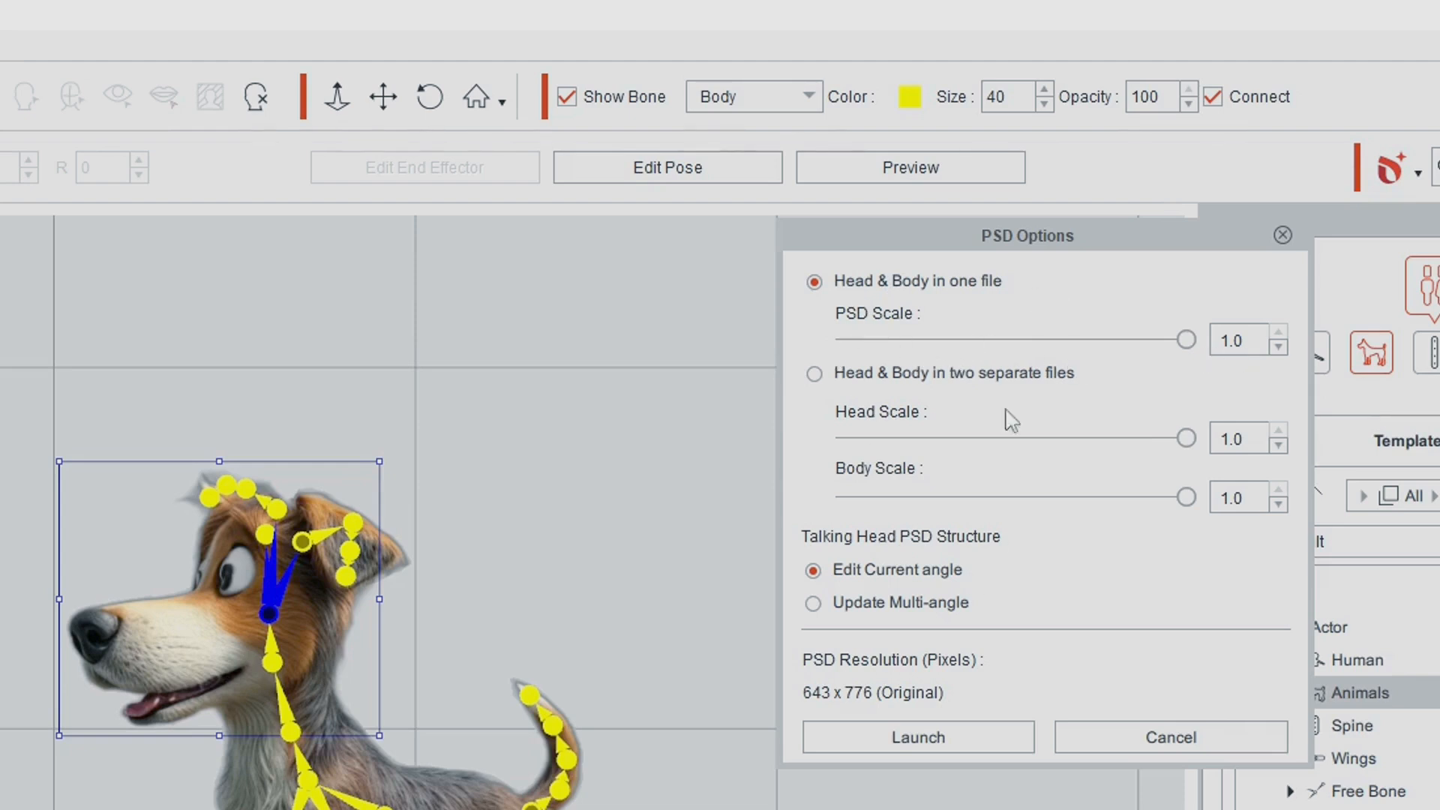
pyautogui.click(932, 745)
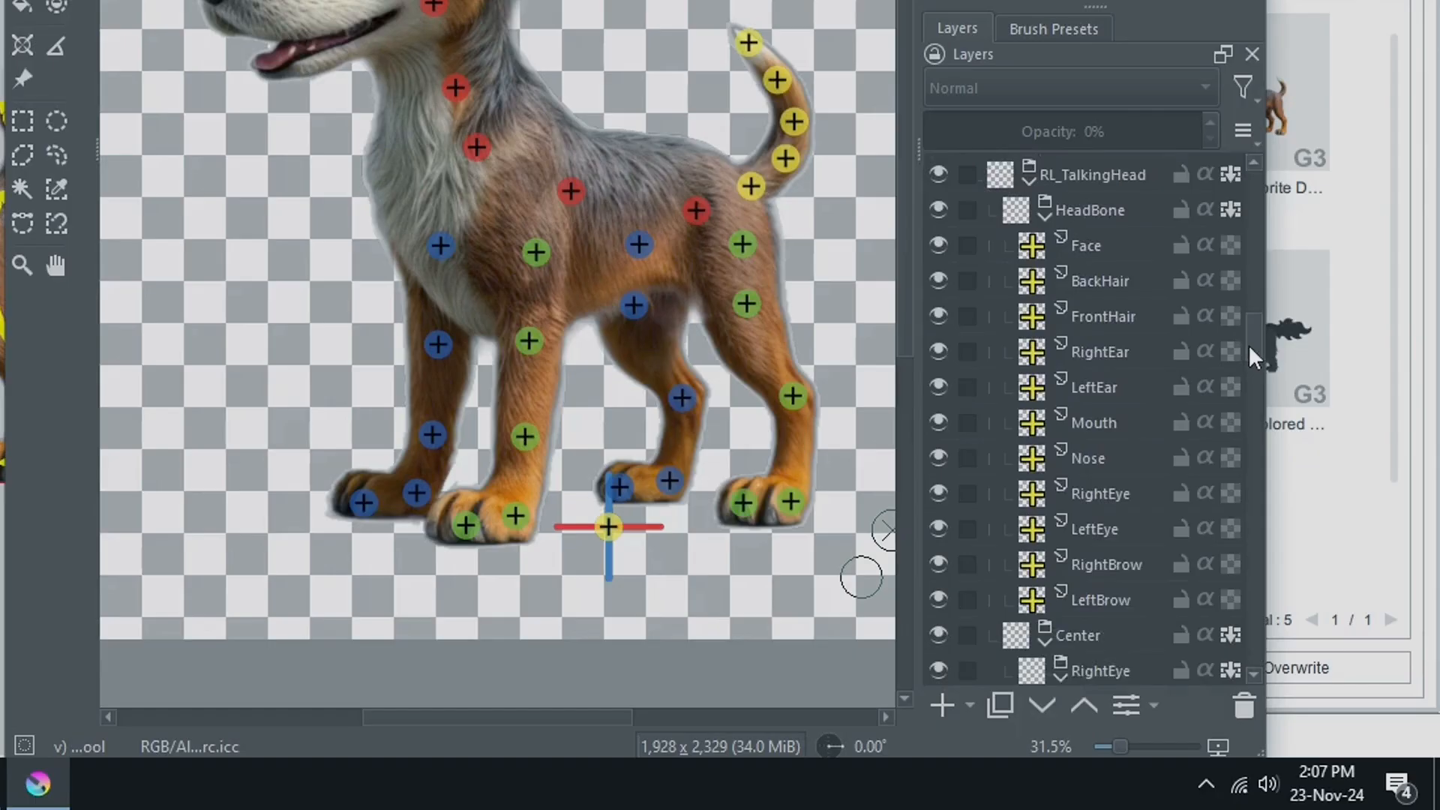
pyautogui.scroll(-2, 1302, 483)
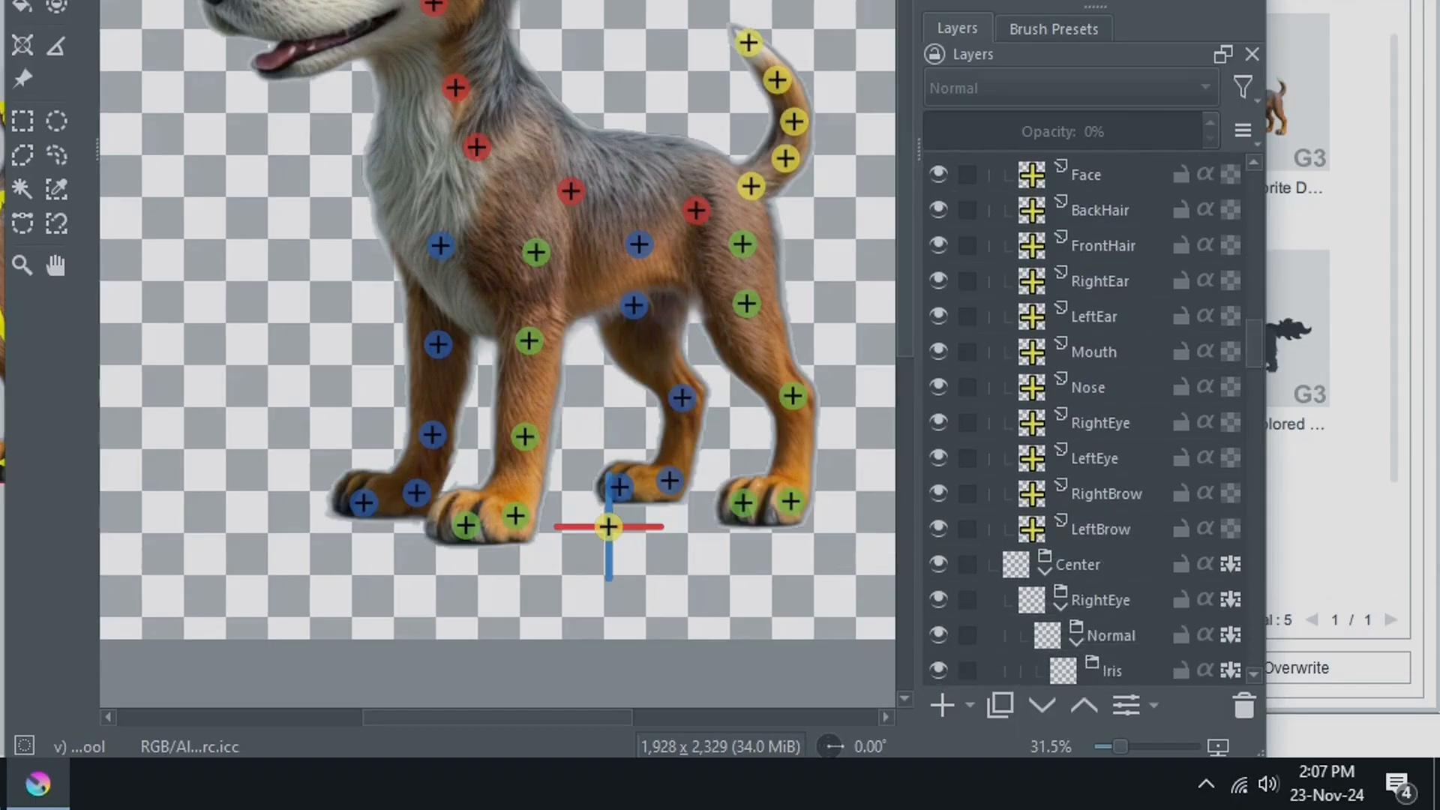
# Collapse and hide the RL_Bone_Quadruped layer group
pyautogui.scroll(2, 1038, 222)
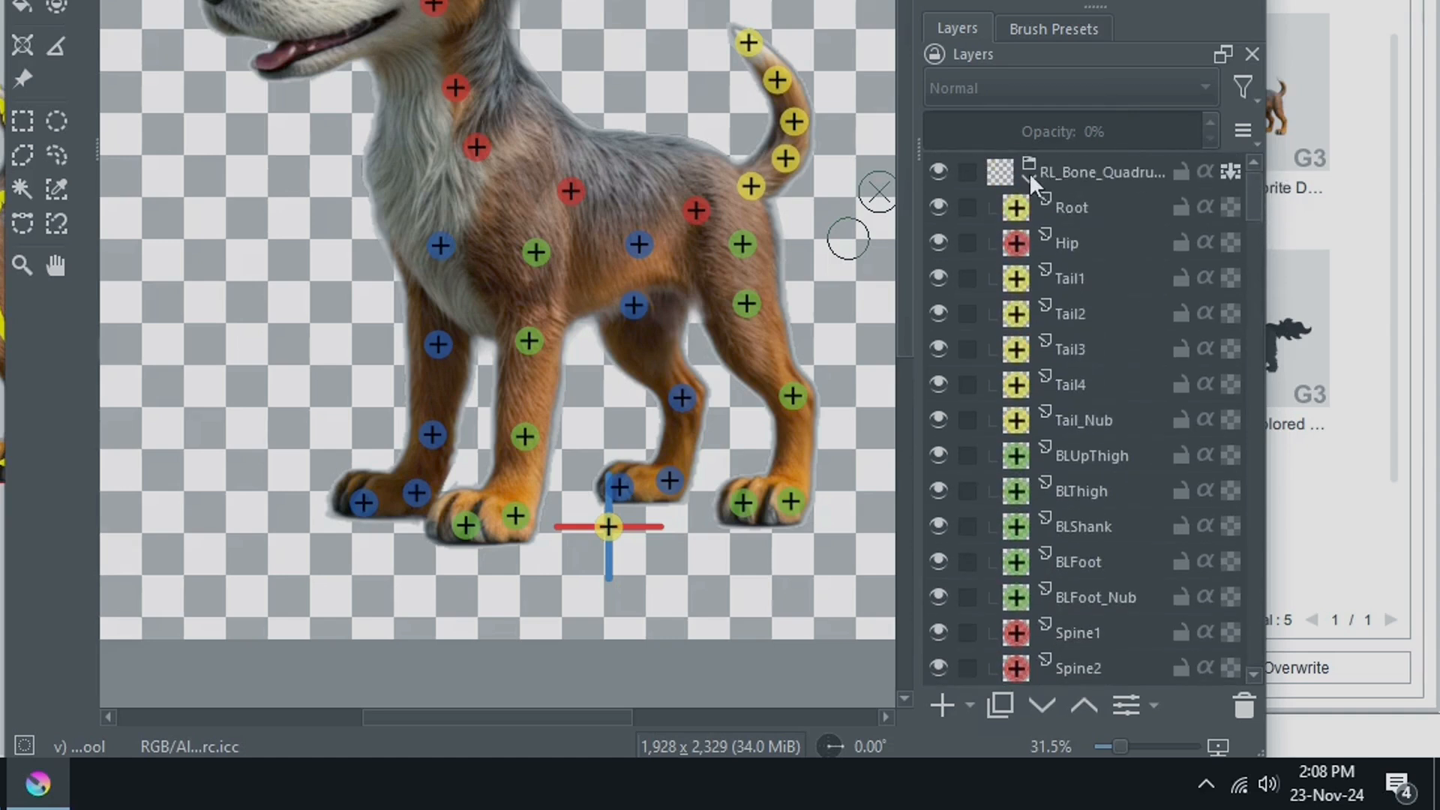
pyautogui.click(1029, 178)
pyautogui.click(939, 172)
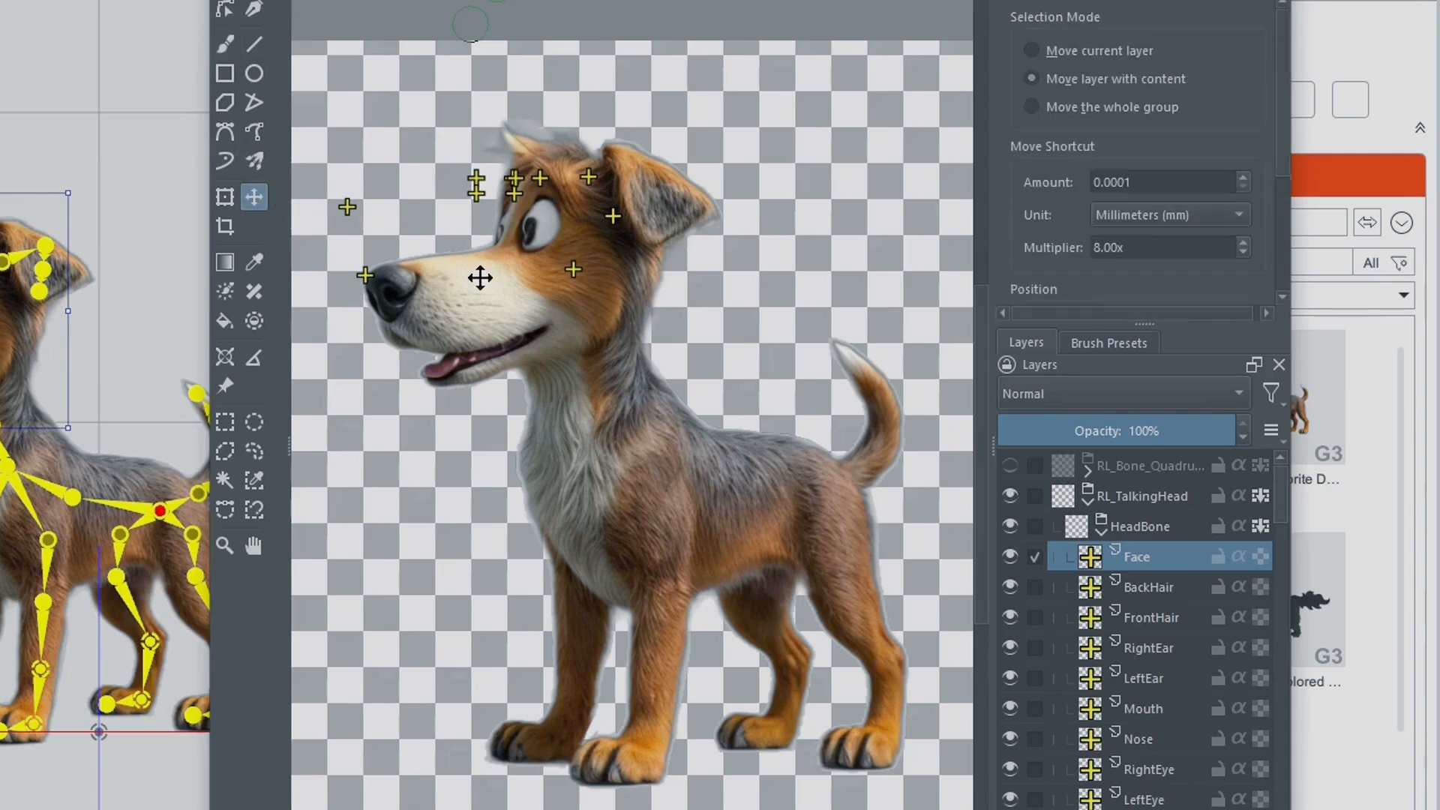
# Adjust the hair and ear pivot markers of the HeadBone group to sit on the dog's hair tuft and ear
pyautogui.doubleClick(1138, 591)
pyautogui.press('Escape')
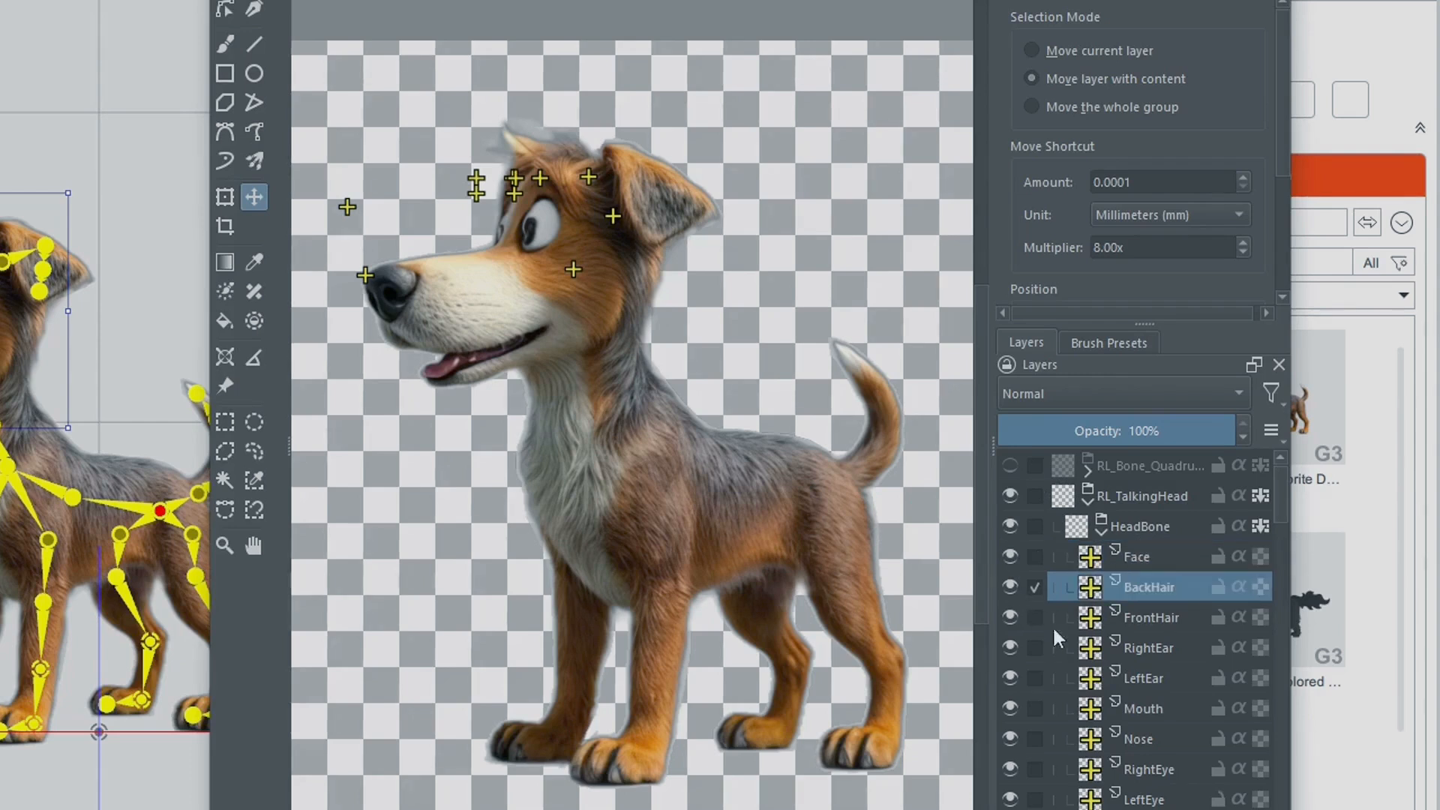
pyautogui.click(1140, 620)
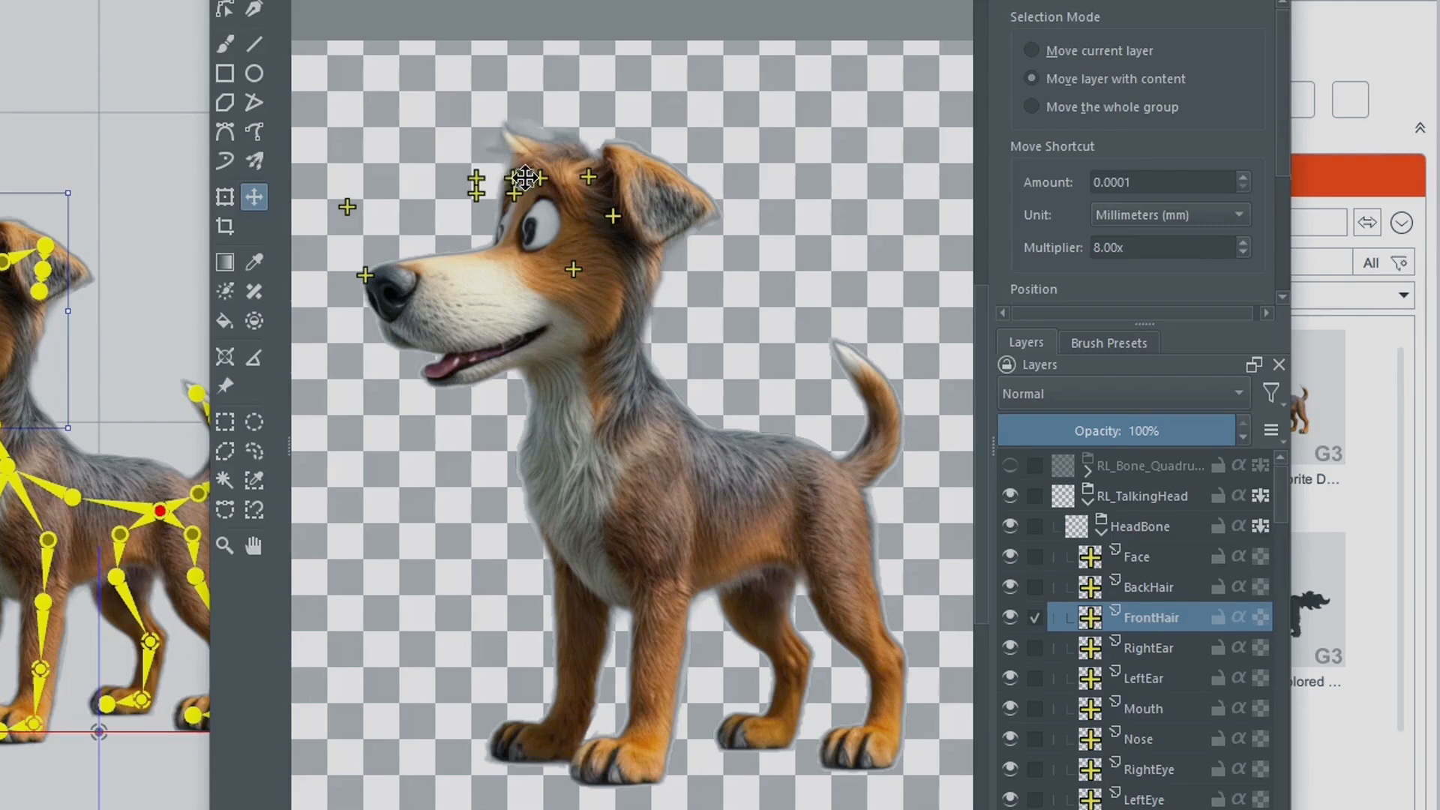
pyautogui.click(1147, 648)
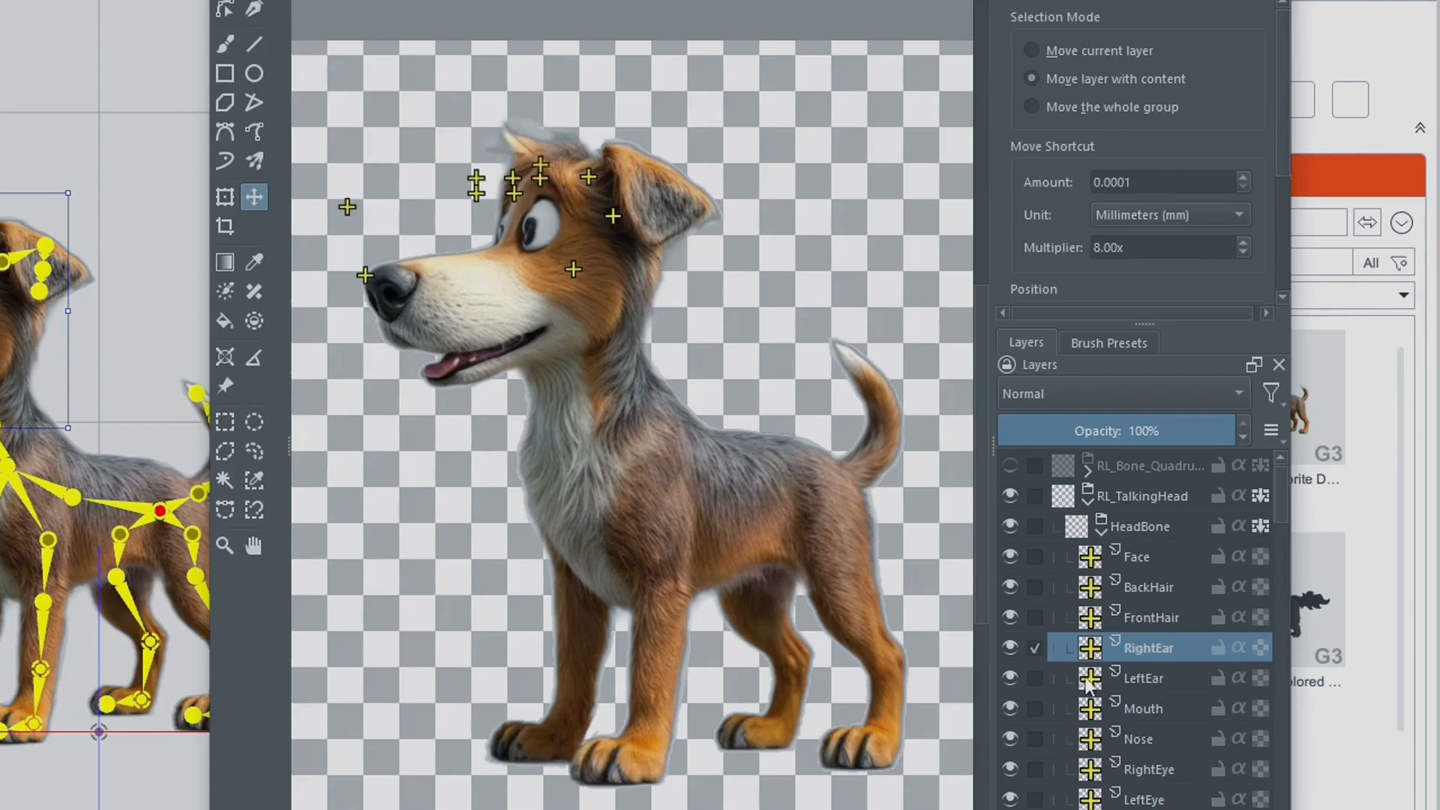
pyautogui.click(1012, 679)
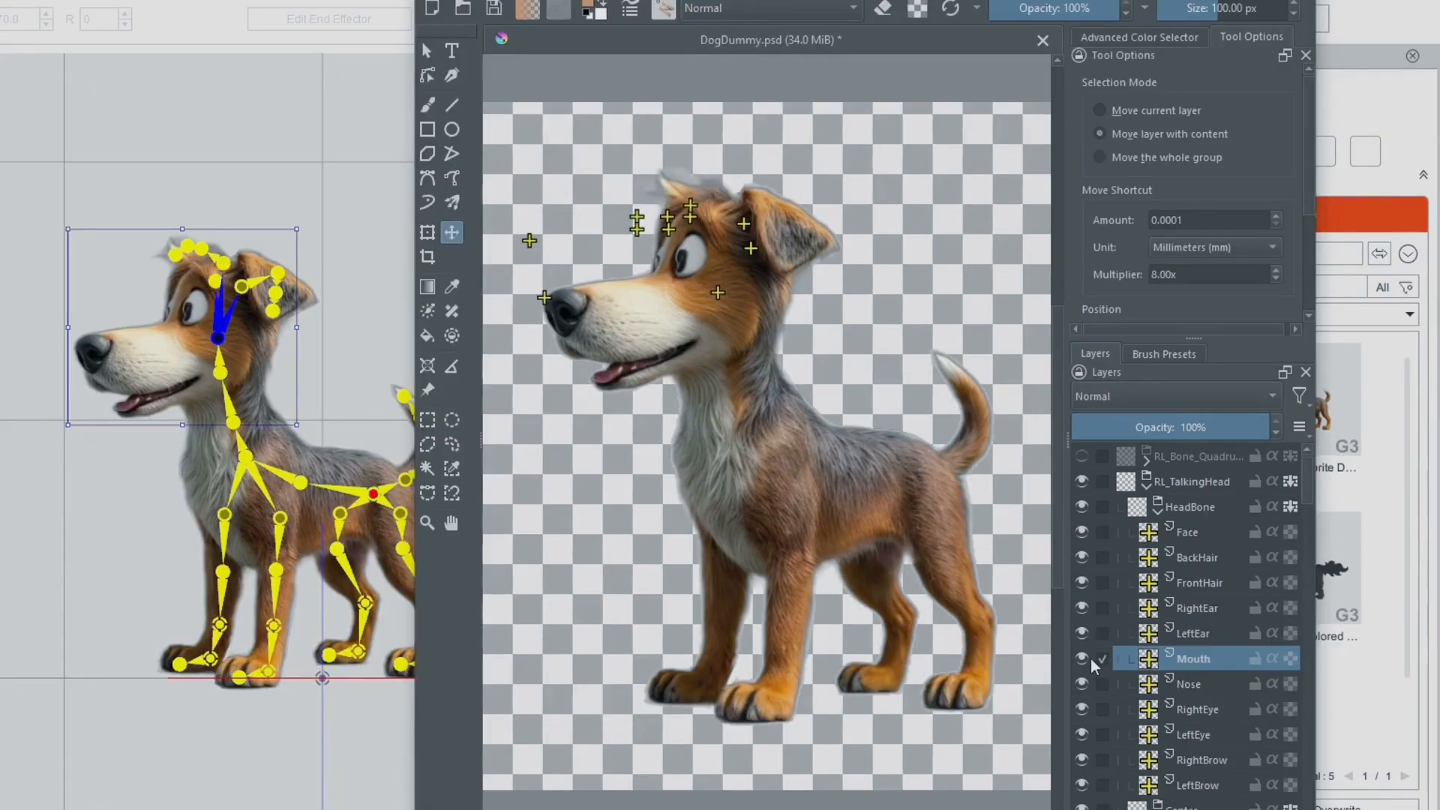
# Move the Mouth pivot marker onto the dog's mouth and the Nose pivot marker onto its nose
pyautogui.click(1144, 709)
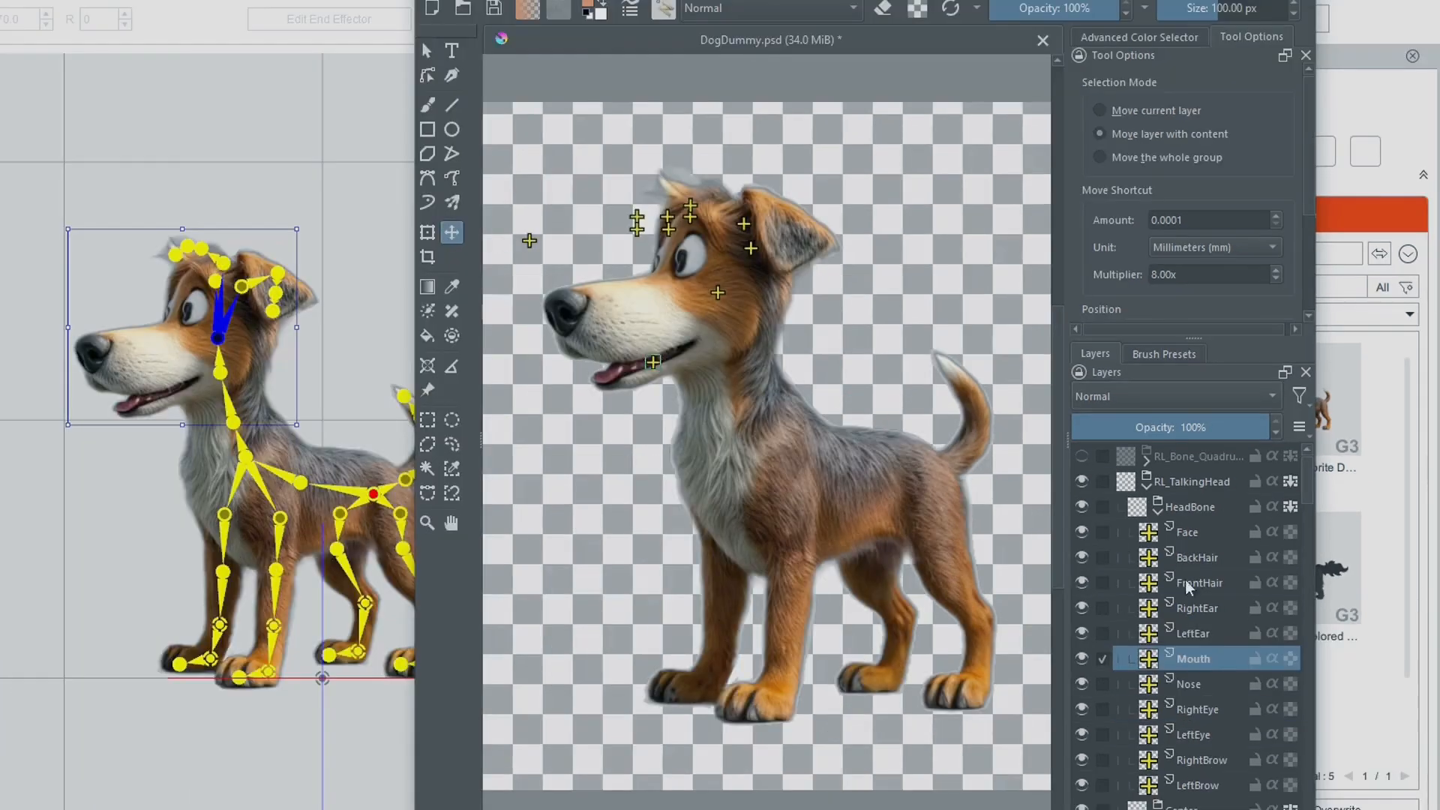
pyautogui.click(1090, 687)
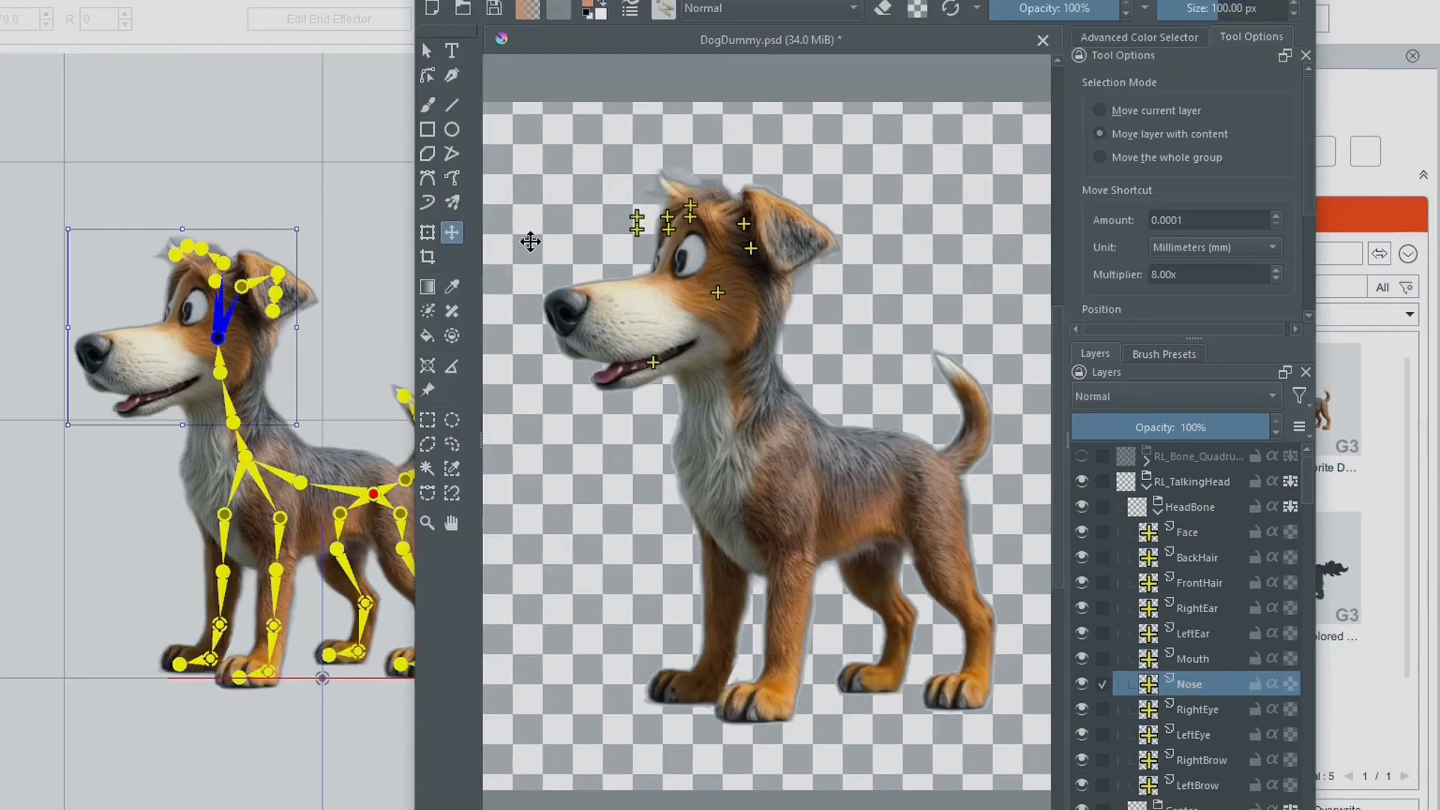
pyautogui.moveTo(529, 240); pyautogui.dragTo(556, 301)
# Move the RightEye and LeftEye pivot markers onto the eyes and the RightBrow and LeftBrow markers onto the brows
pyautogui.click(1089, 710)
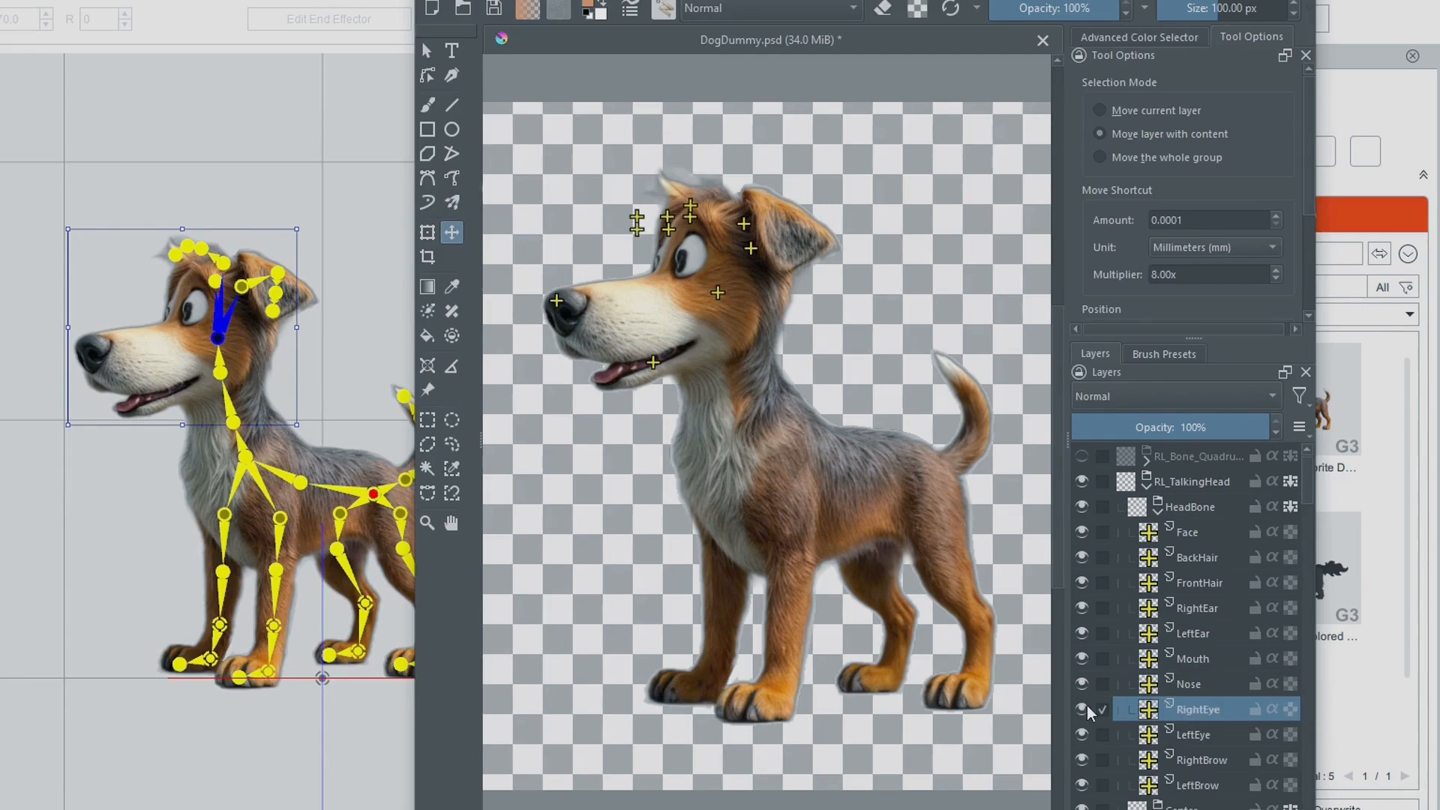
pyautogui.press('pagedown')
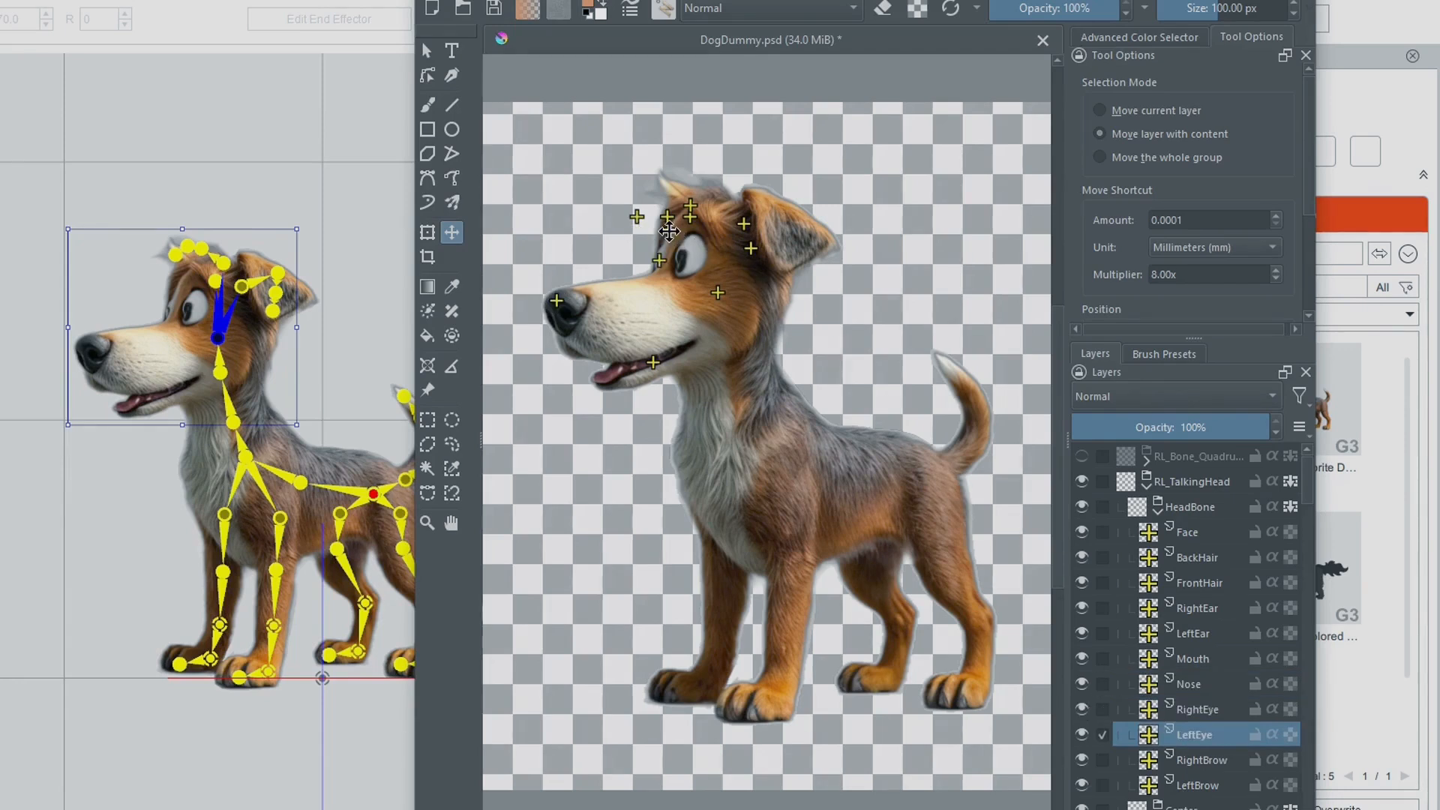
pyautogui.moveTo(668, 231); pyautogui.dragTo(682, 245)
pyautogui.press('pagedown')
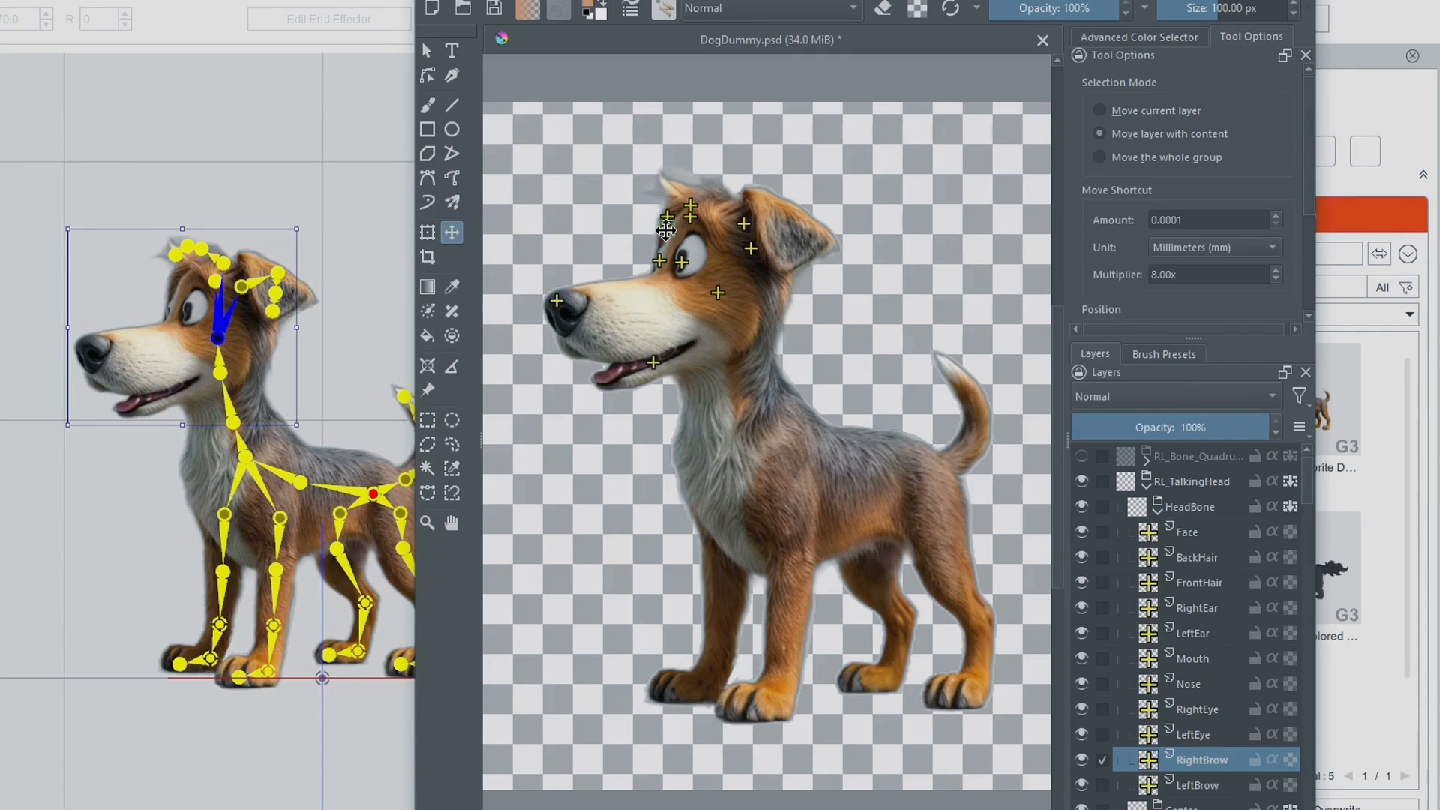
pyautogui.click(669, 214)
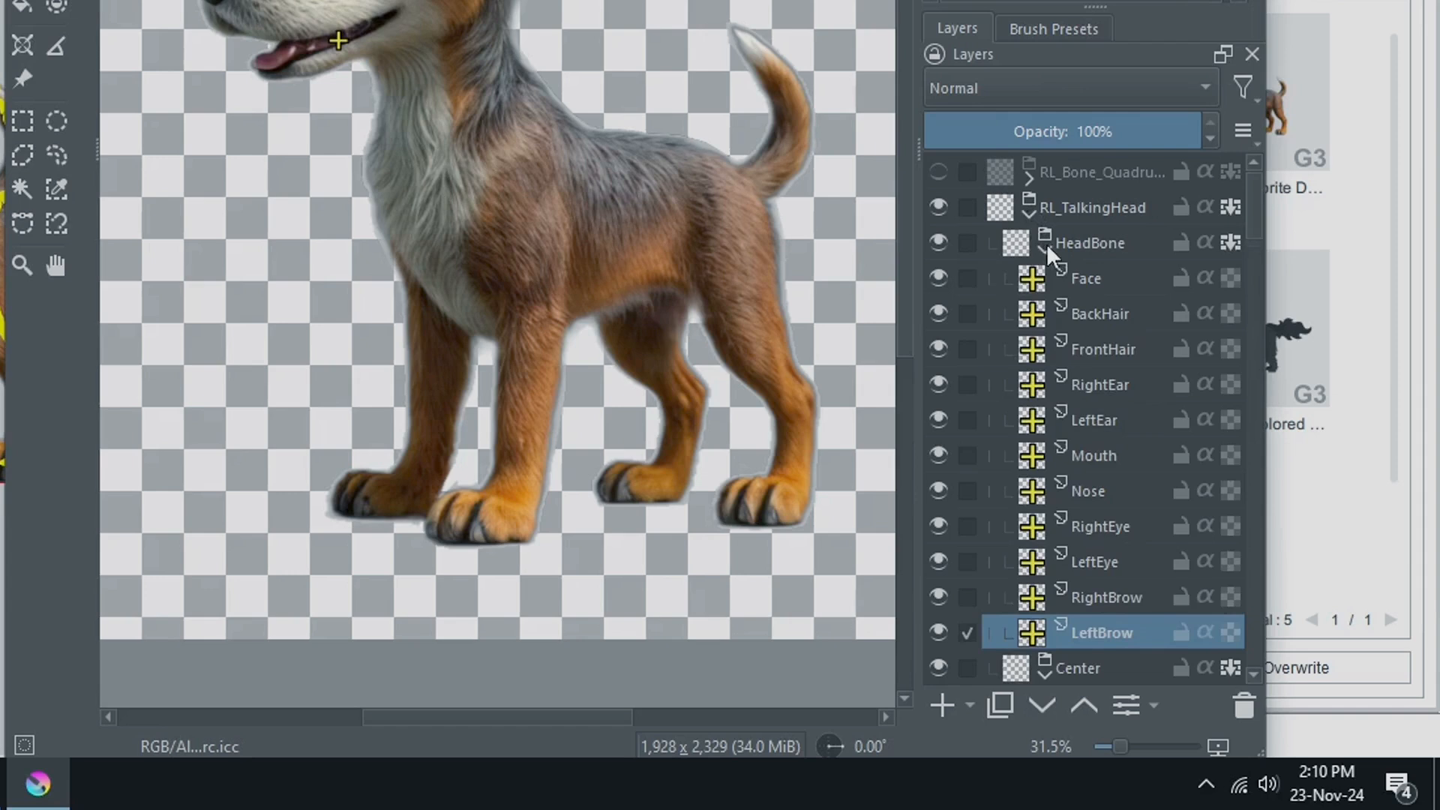
# Collapse and hide the HeadBone group, and collapse the RL_TalkingHead group
pyautogui.click(1155, 508)
pyautogui.click(938, 243)
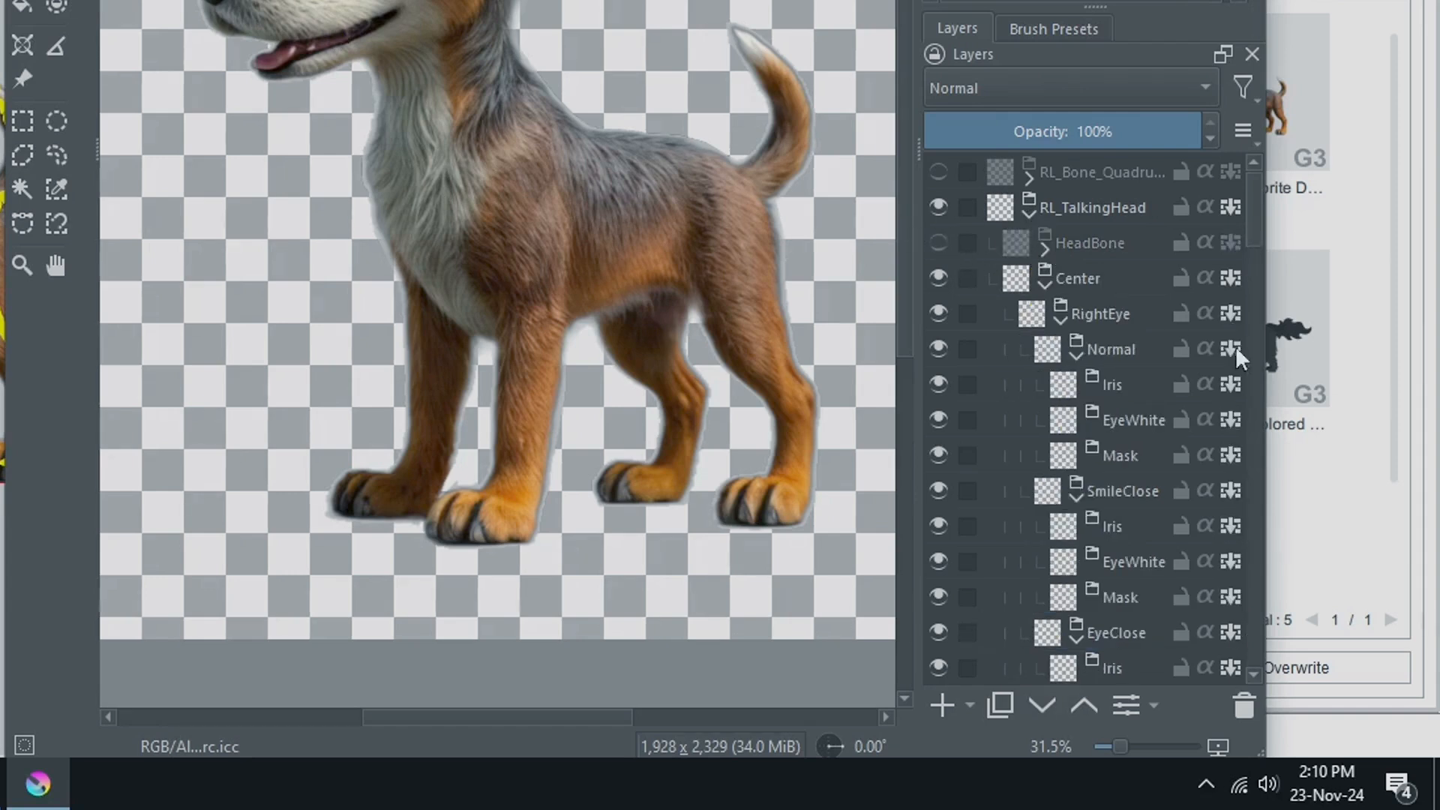
pyautogui.click(1028, 213)
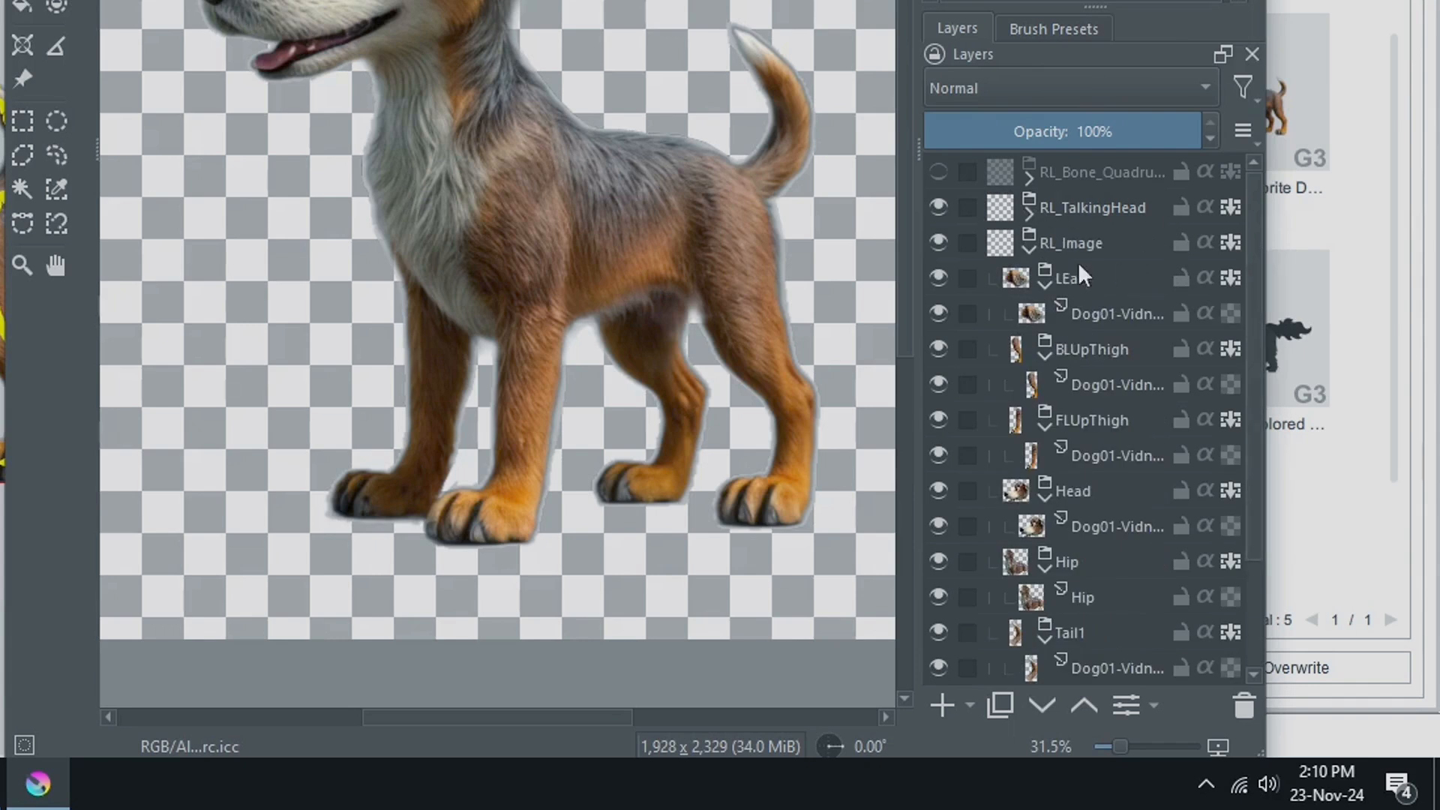
# Rename the sprite layers inside the first two RL_Image groups LEar1 and BLUpThigh, matching their groups
pyautogui.click(1092, 322)
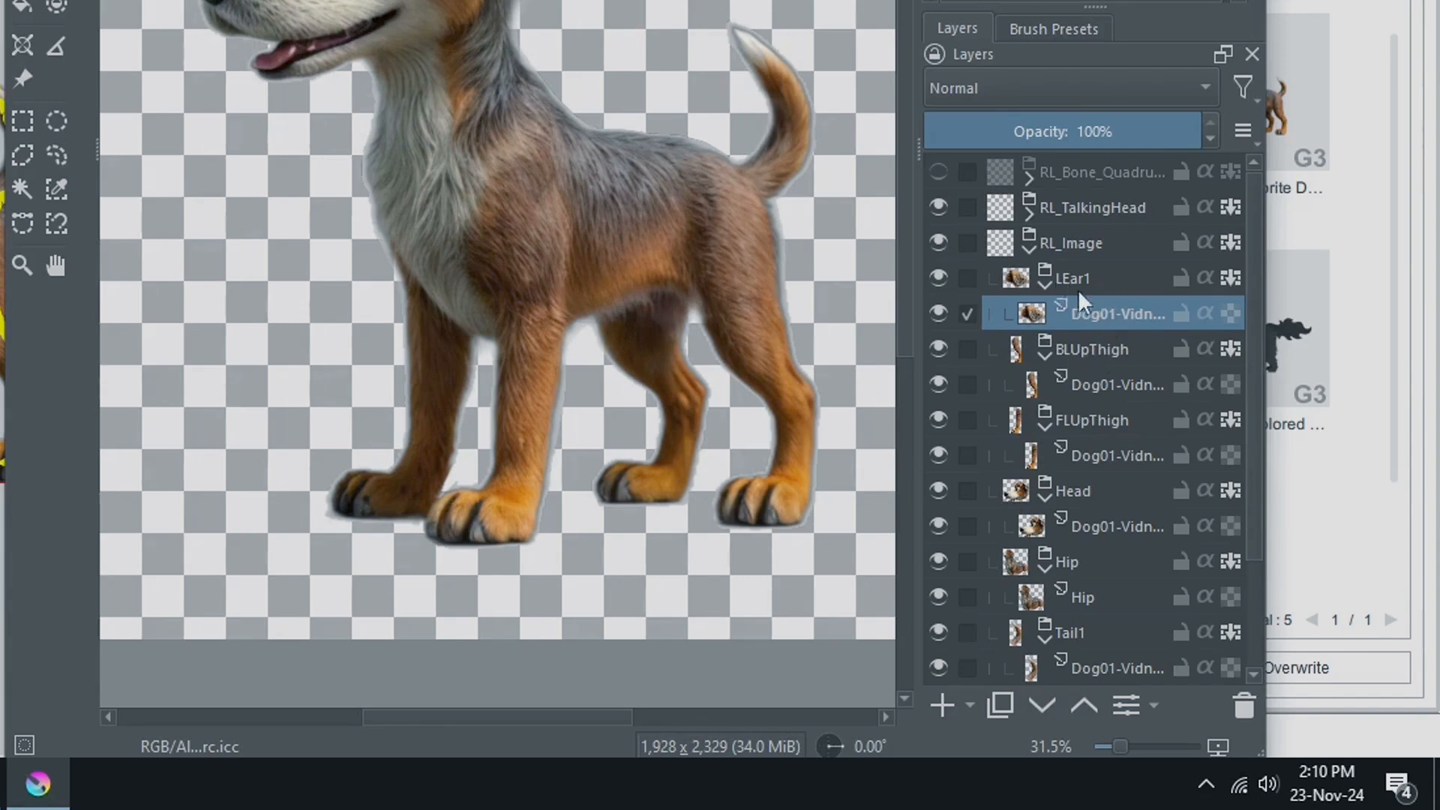
pyautogui.doubleClick(1095, 311)
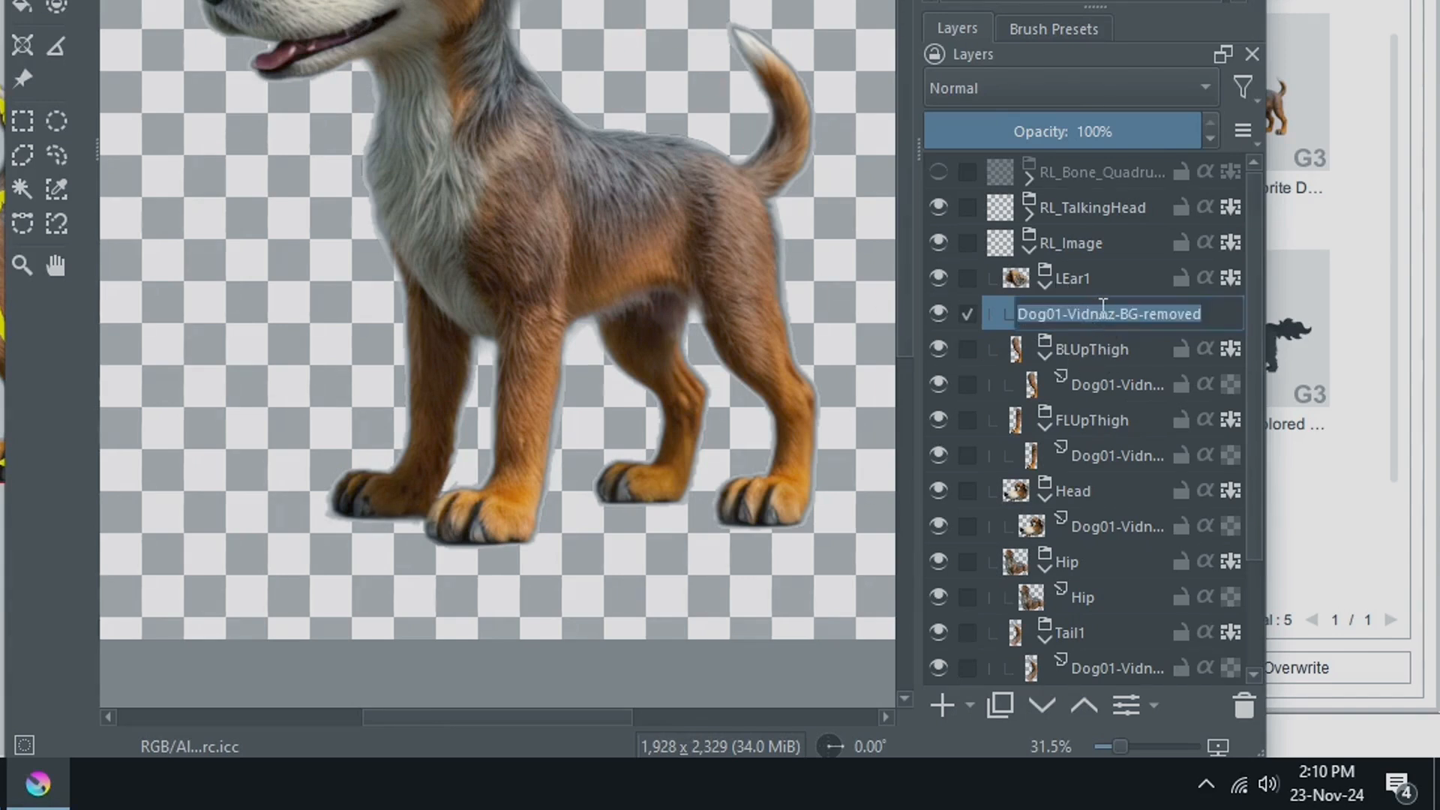
pyautogui.write('LEar1')
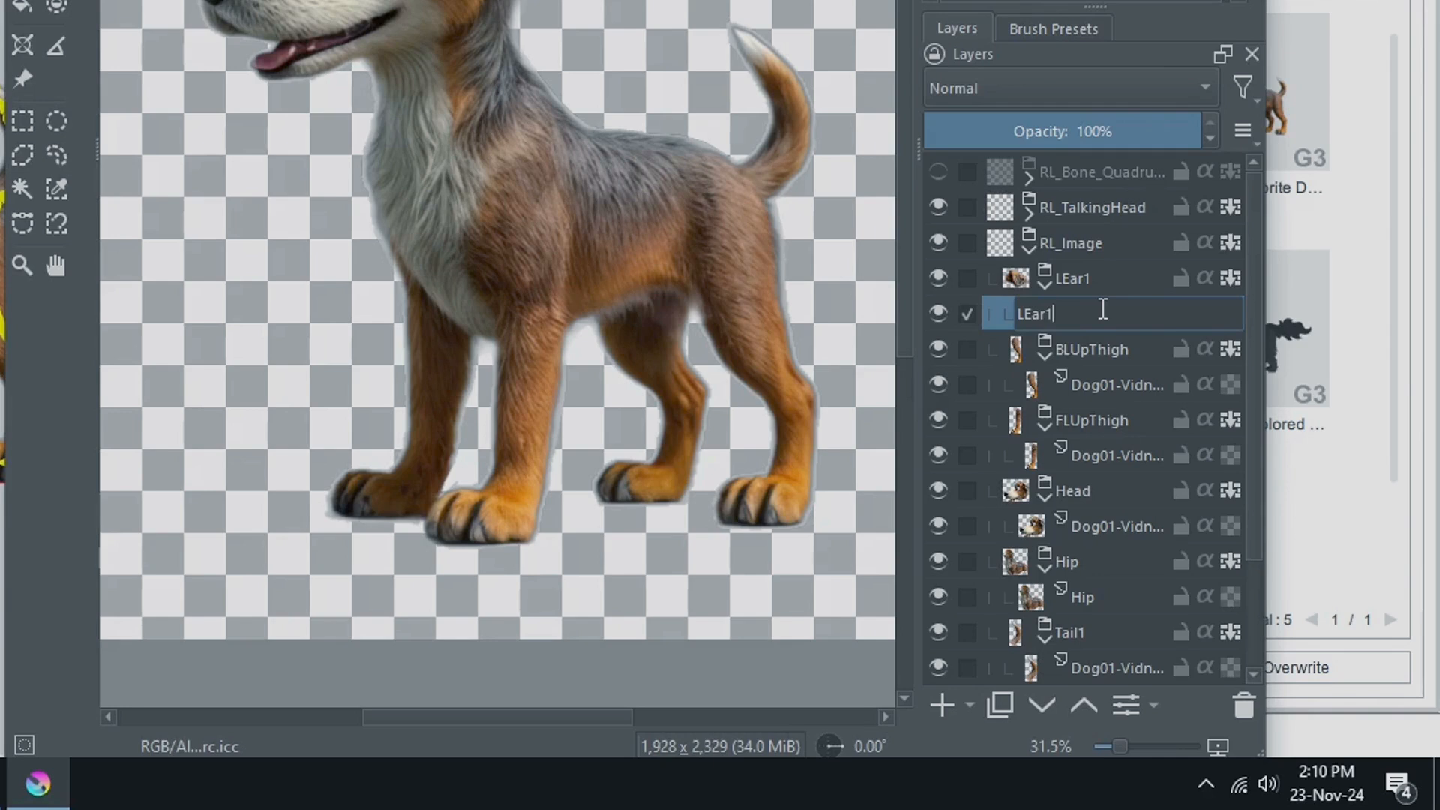
pyautogui.click(1104, 382)
pyautogui.doubleClick(1104, 382)
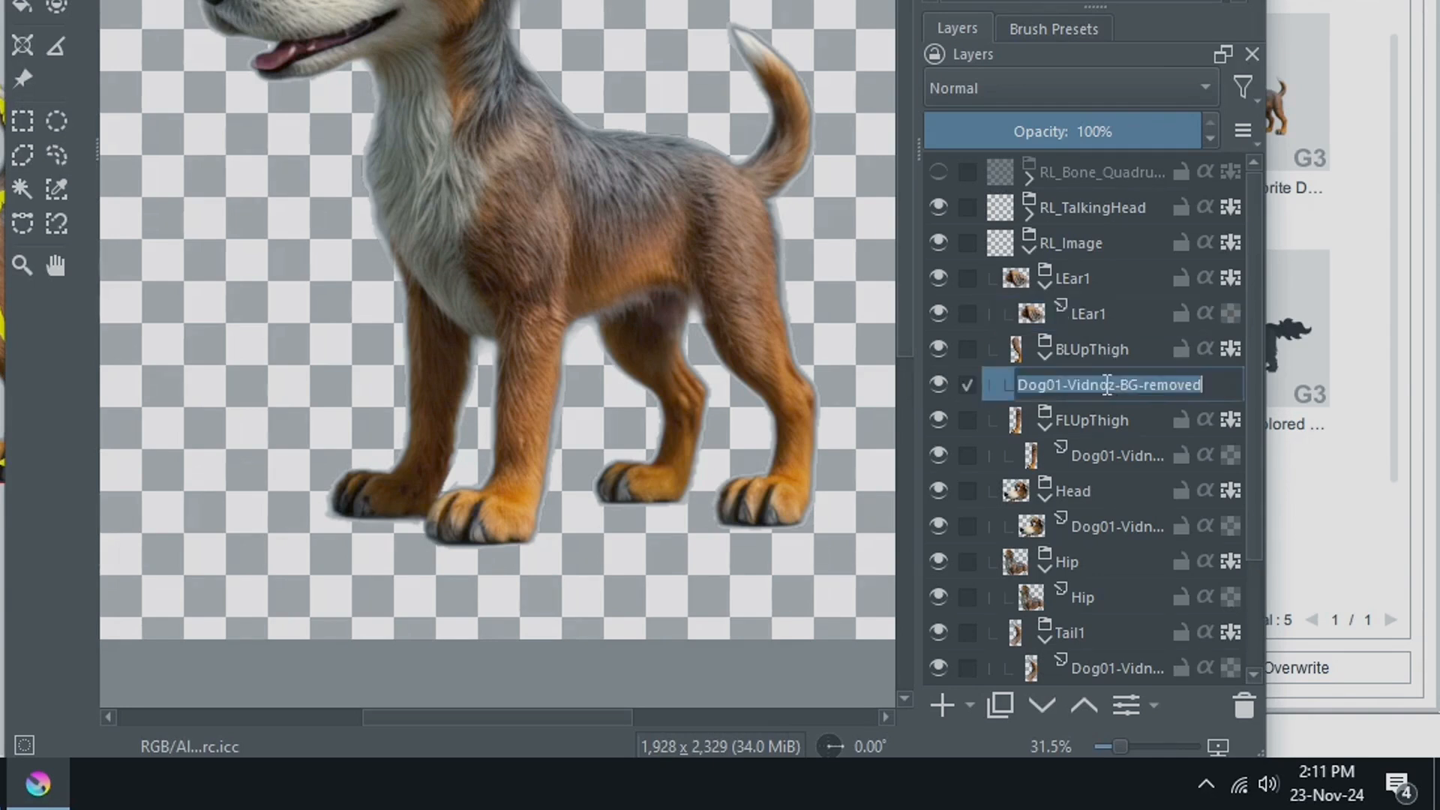
pyautogui.write('B')
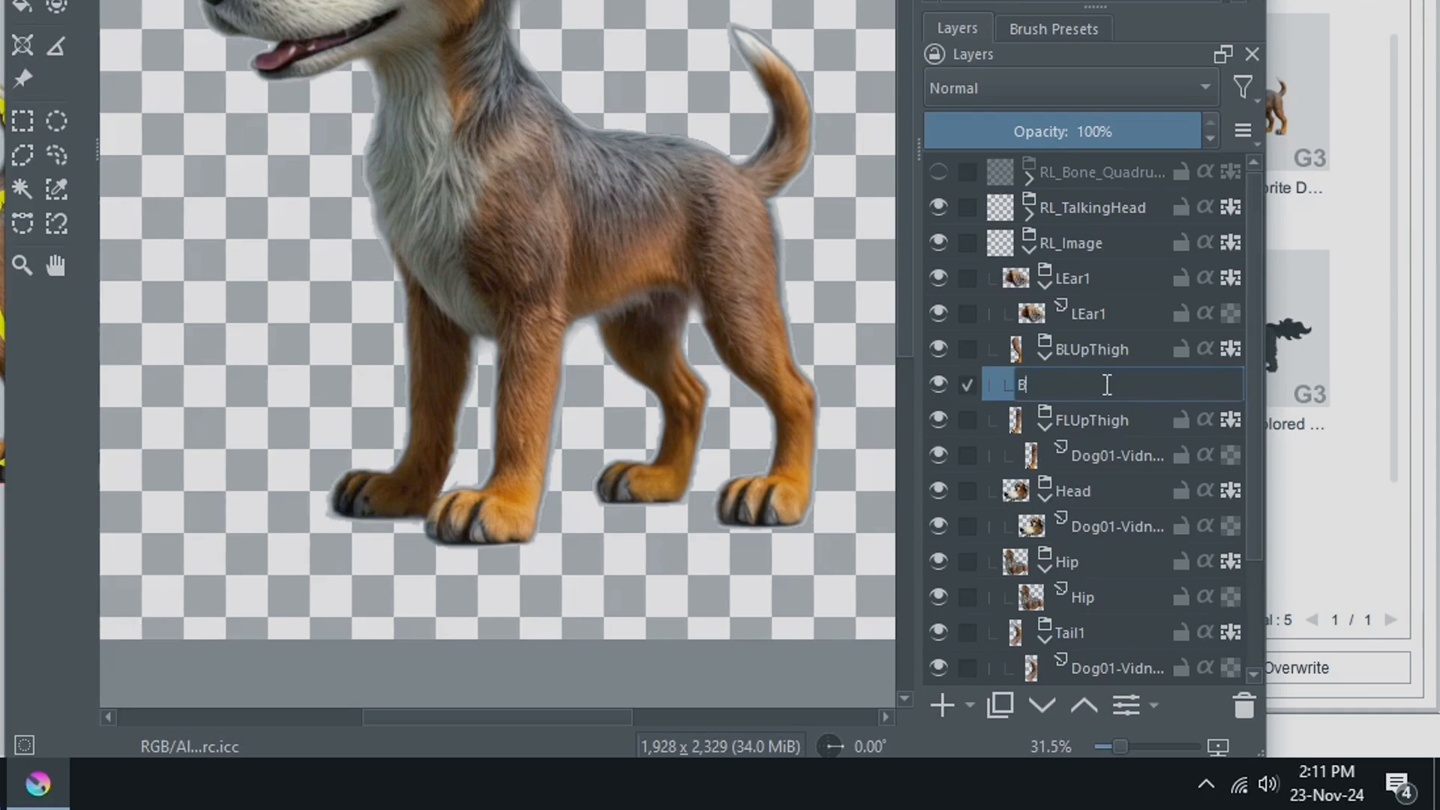
pyautogui.write('LUpThigh')
pyautogui.press('Return')
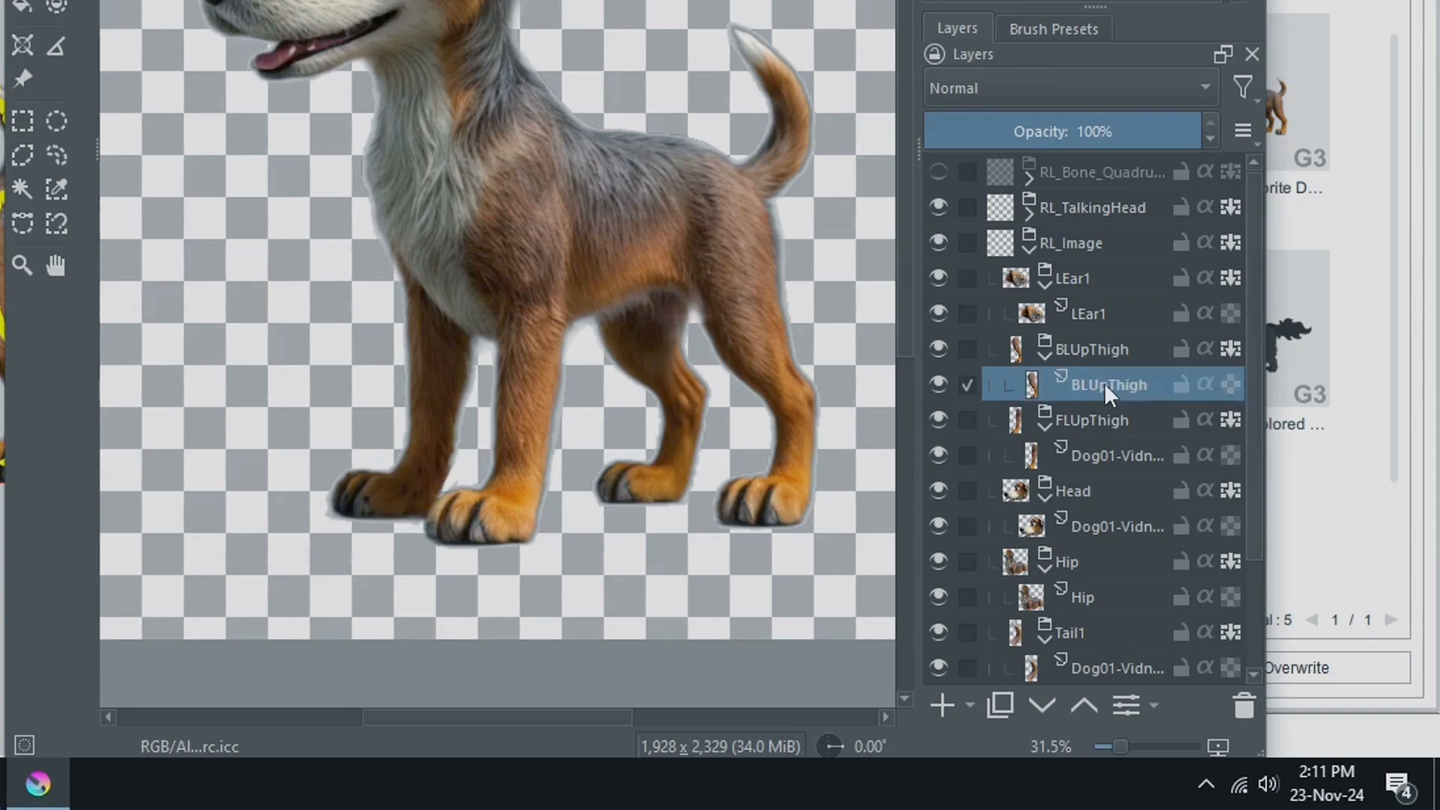
# Rename the sprite layers inside the front left thigh and head groups FLUpThigh and Head
pyautogui.click(1100, 454)
pyautogui.doubleClick(1100, 454)
pyautogui.write('FLUpThigh')
pyautogui.press('Return')
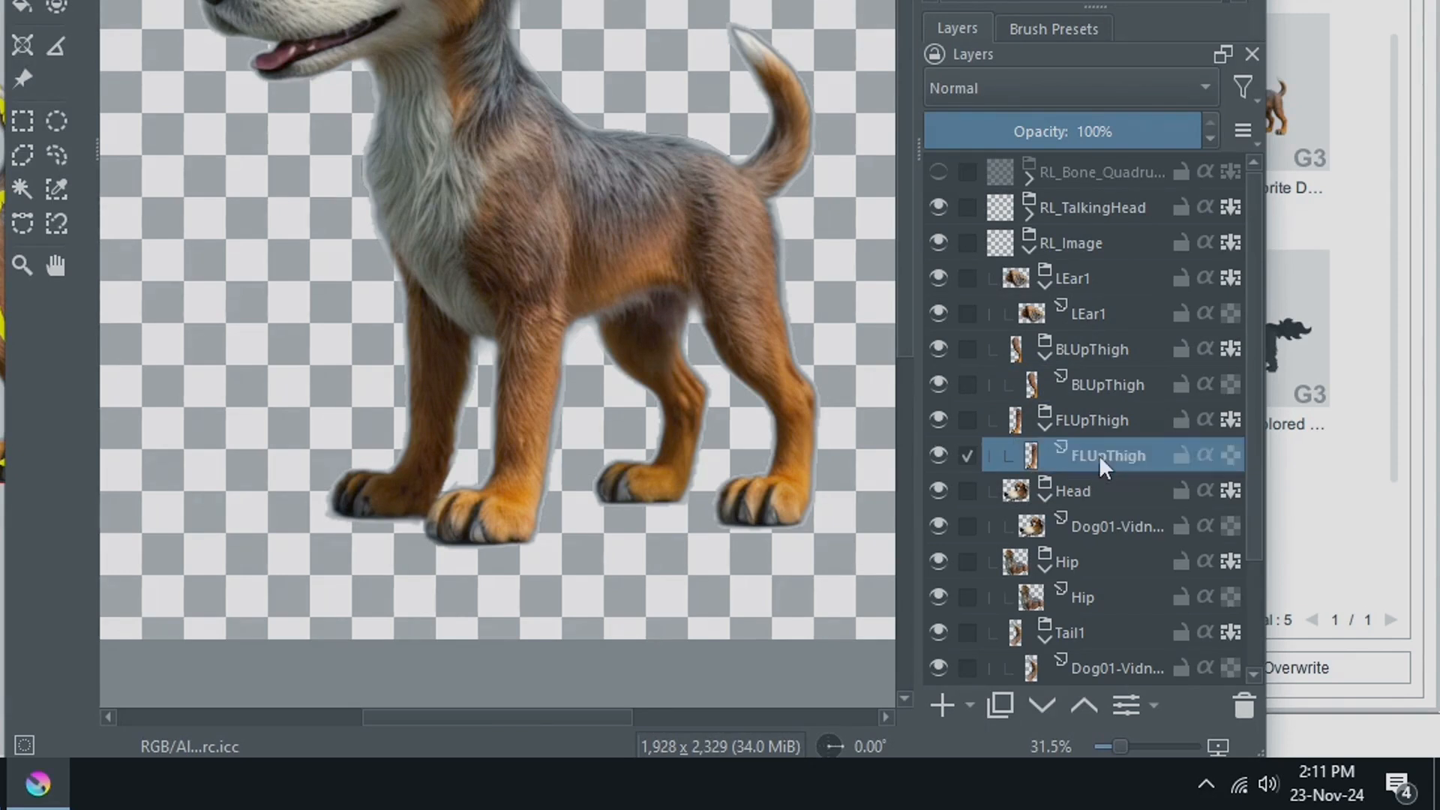
pyautogui.click(1115, 525)
pyautogui.doubleClick(1114, 525)
pyautogui.write('Head')
pyautogui.press('Return')
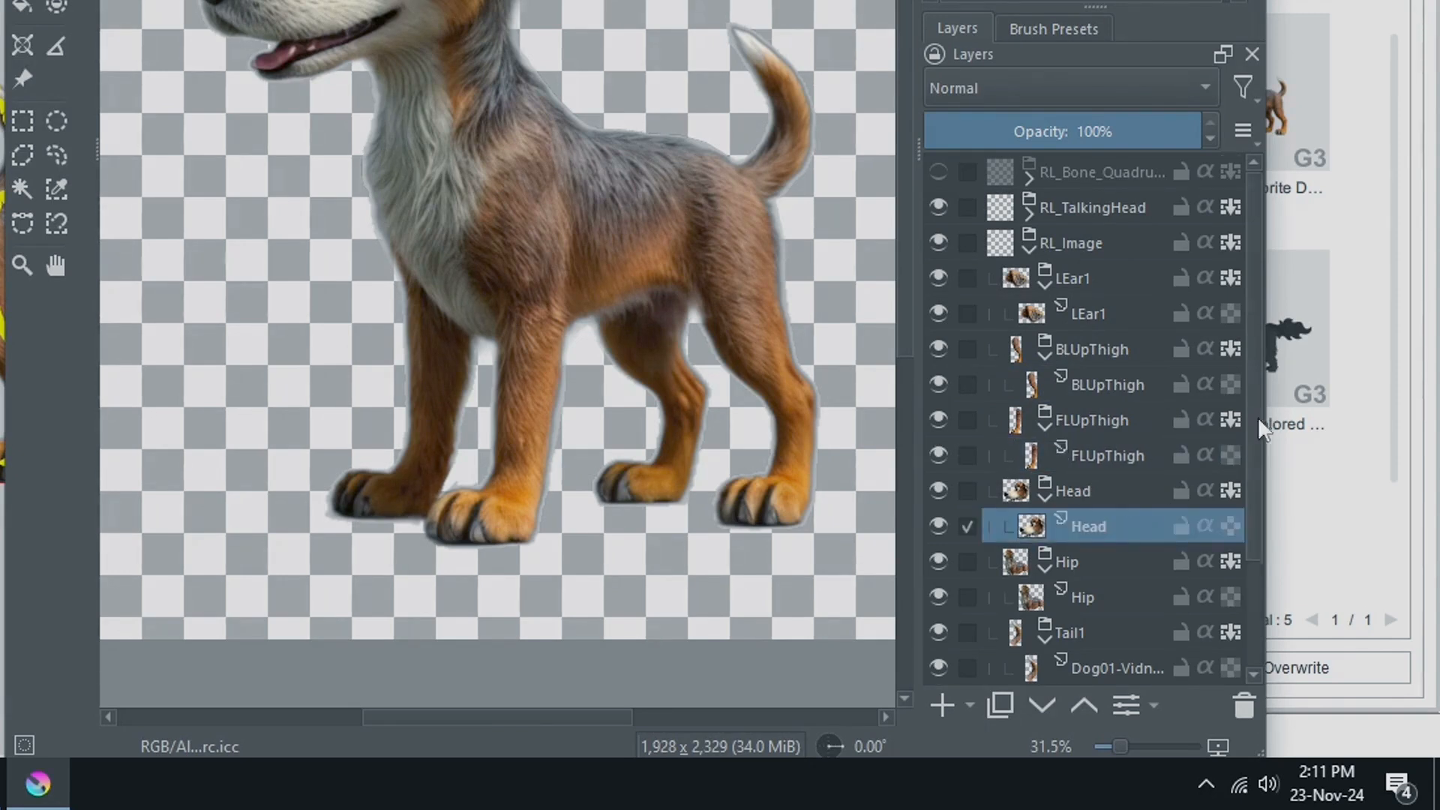
# Rename the sprite layers inside the tail and front right thigh groups Tail1 and FRUpThigh
pyautogui.scroll(-2, 1084, 453)
pyautogui.click(1099, 526)
pyautogui.doubleClick(1100, 527)
pyautogui.write('Tail1')
pyautogui.press('Return')
pyautogui.doubleClick(1134, 587)
pyautogui.write('FRUpThigh')
pyautogui.press('Return')
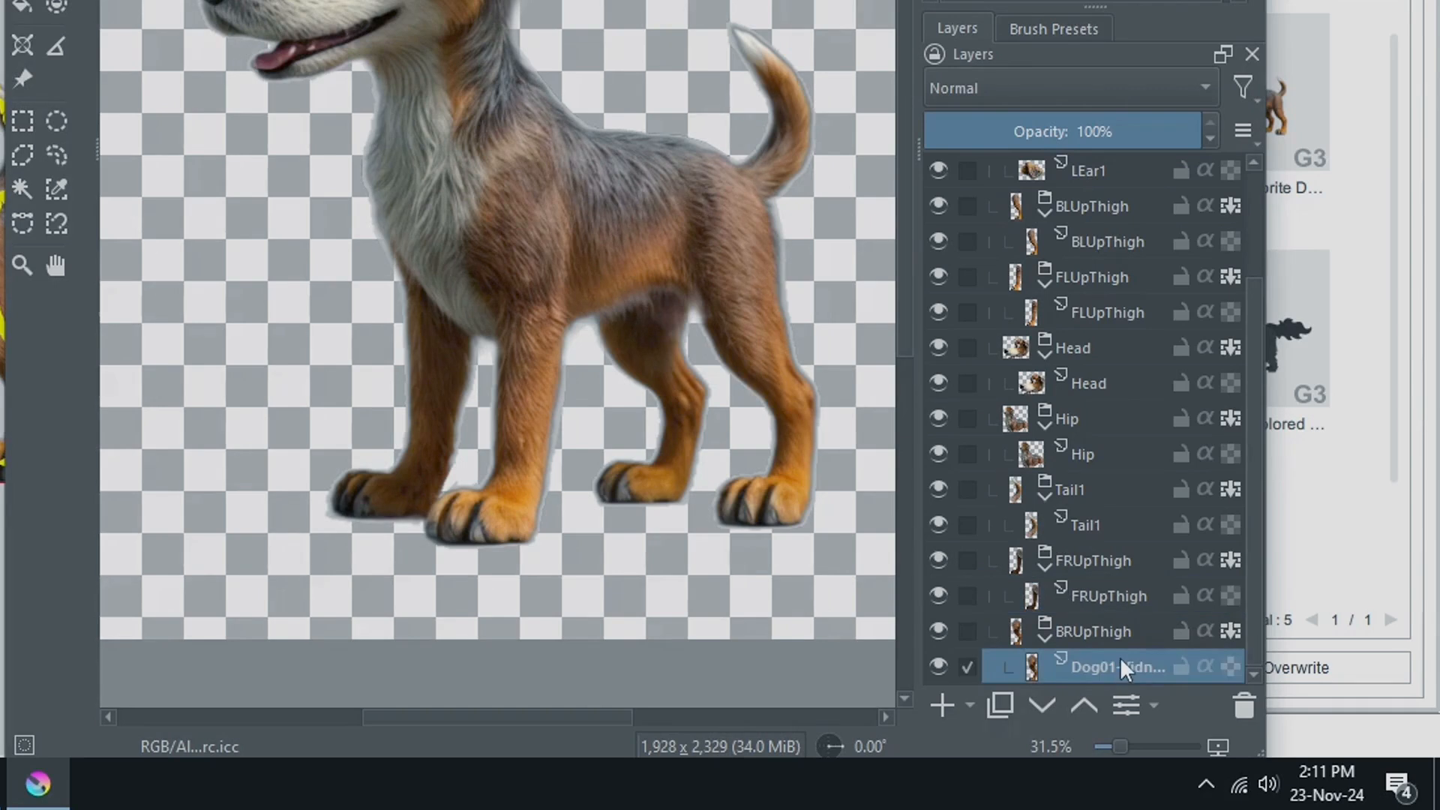
# Rename the sprite layer inside the back right thigh group BRUpThigh
pyautogui.click(1120, 663)
pyautogui.doubleClick(1093, 666)
pyautogui.write('BRUpThigh')
pyautogui.press('Return')
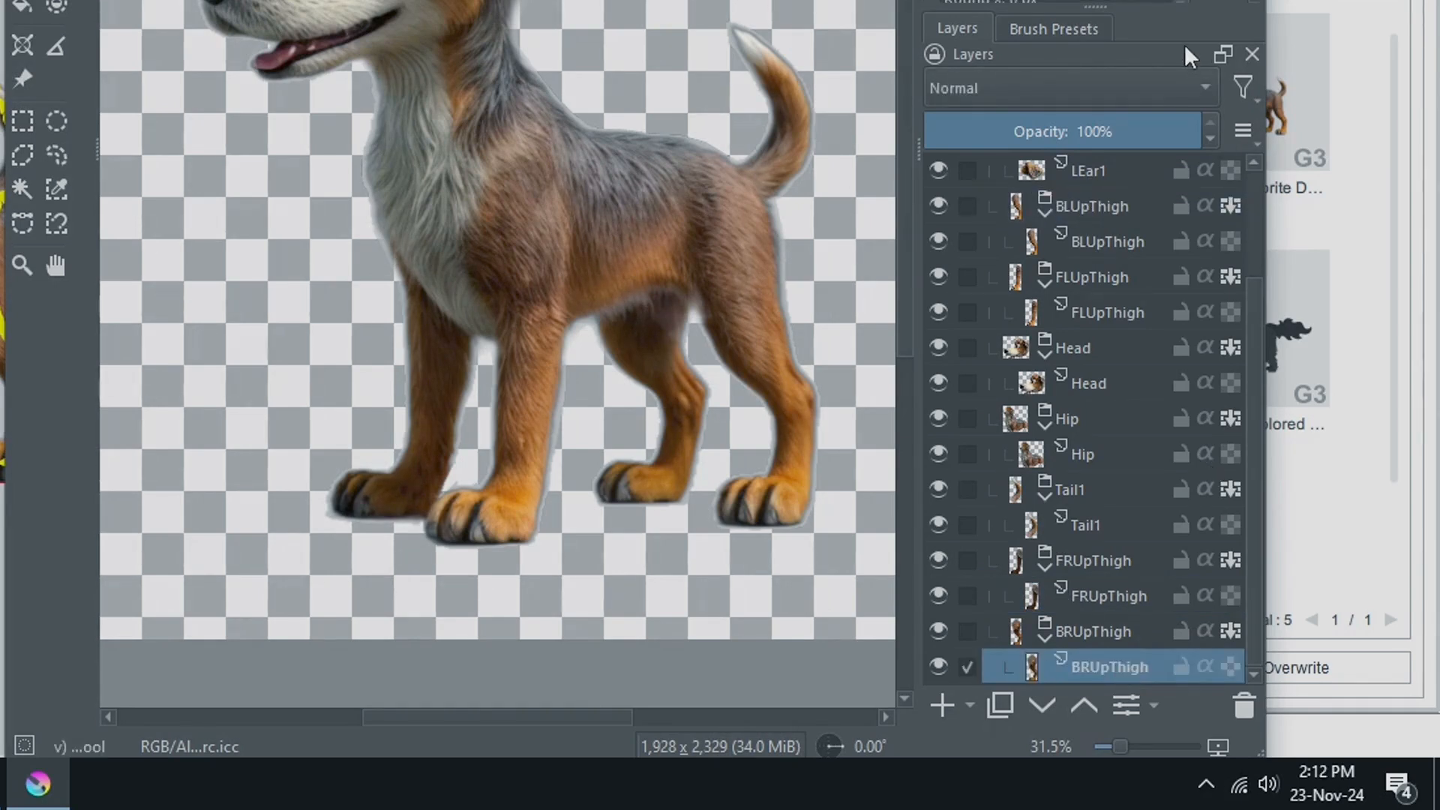
# Hide all the body part sprites in RL_Image and show only the Head sprite
pyautogui.click(939, 632)
pyautogui.click(939, 632)
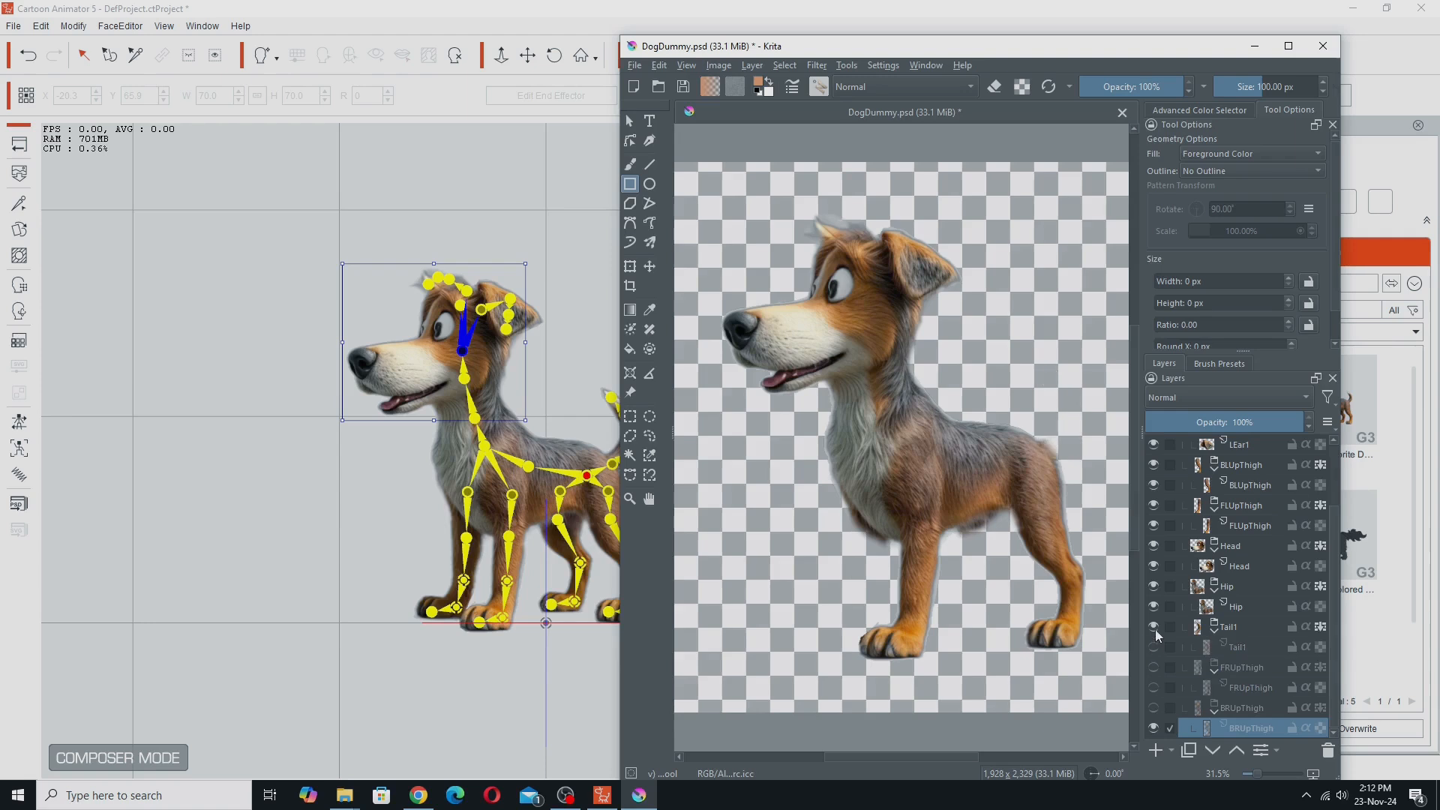
pyautogui.moveTo(939, 632); pyautogui.dragTo(942, 393)
pyautogui.moveTo(1157, 554); pyautogui.dragTo(1152, 463)
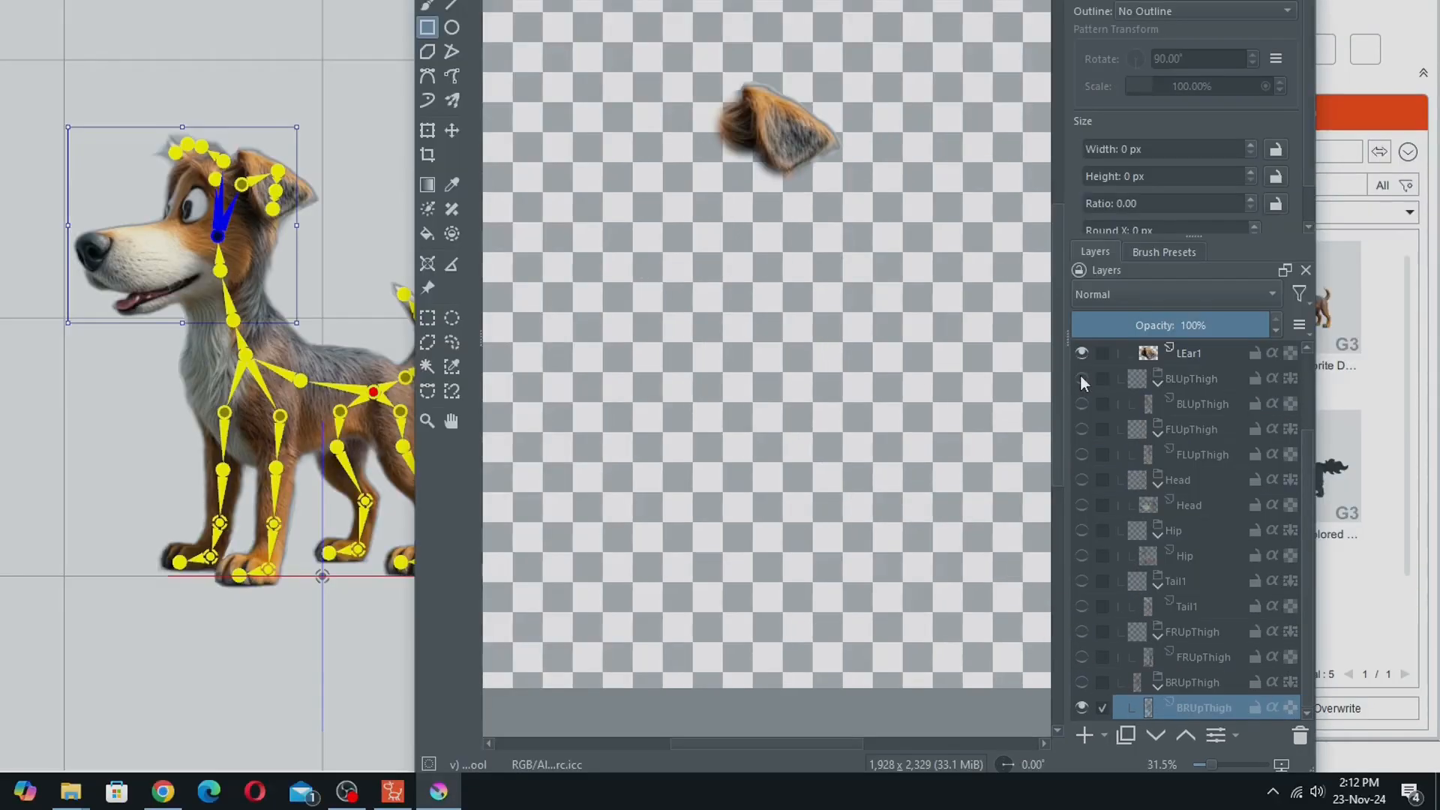
pyautogui.moveTo(1080, 375); pyautogui.dragTo(1081, 353)
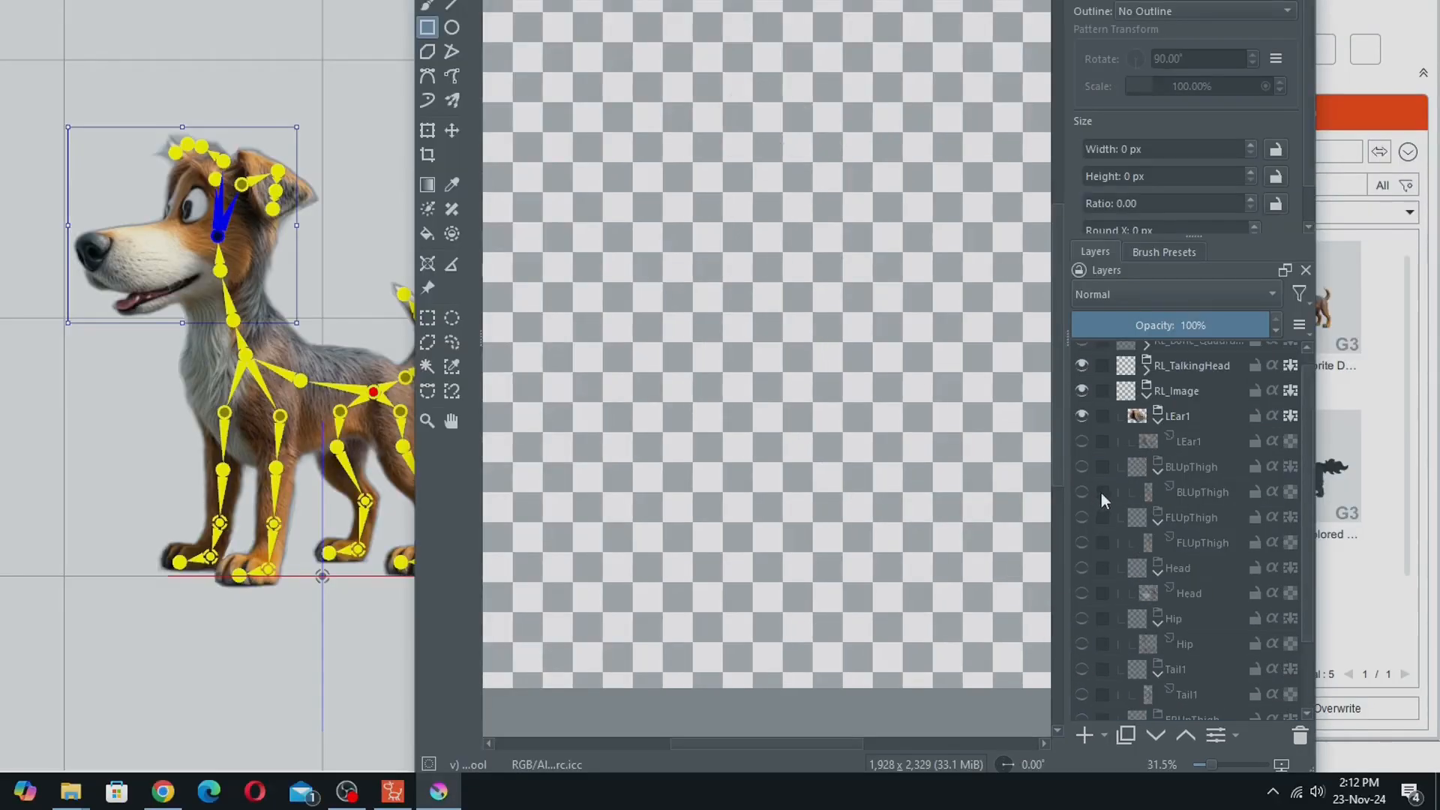
pyautogui.moveTo(1083, 567); pyautogui.dragTo(1082, 593)
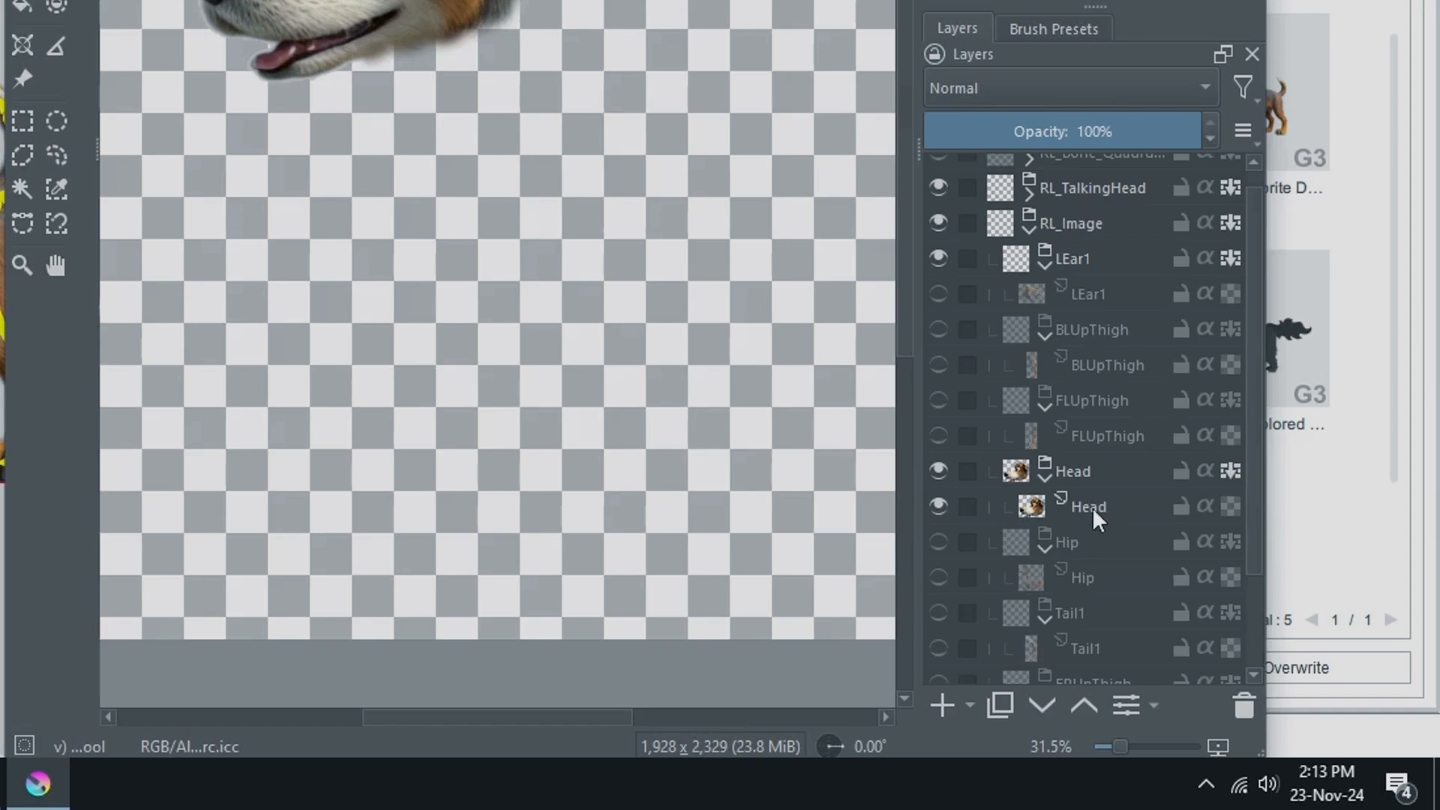
# Clone head fur over the leftover ear on the Head layer with a Digital brush preset
pyautogui.click(1094, 512)
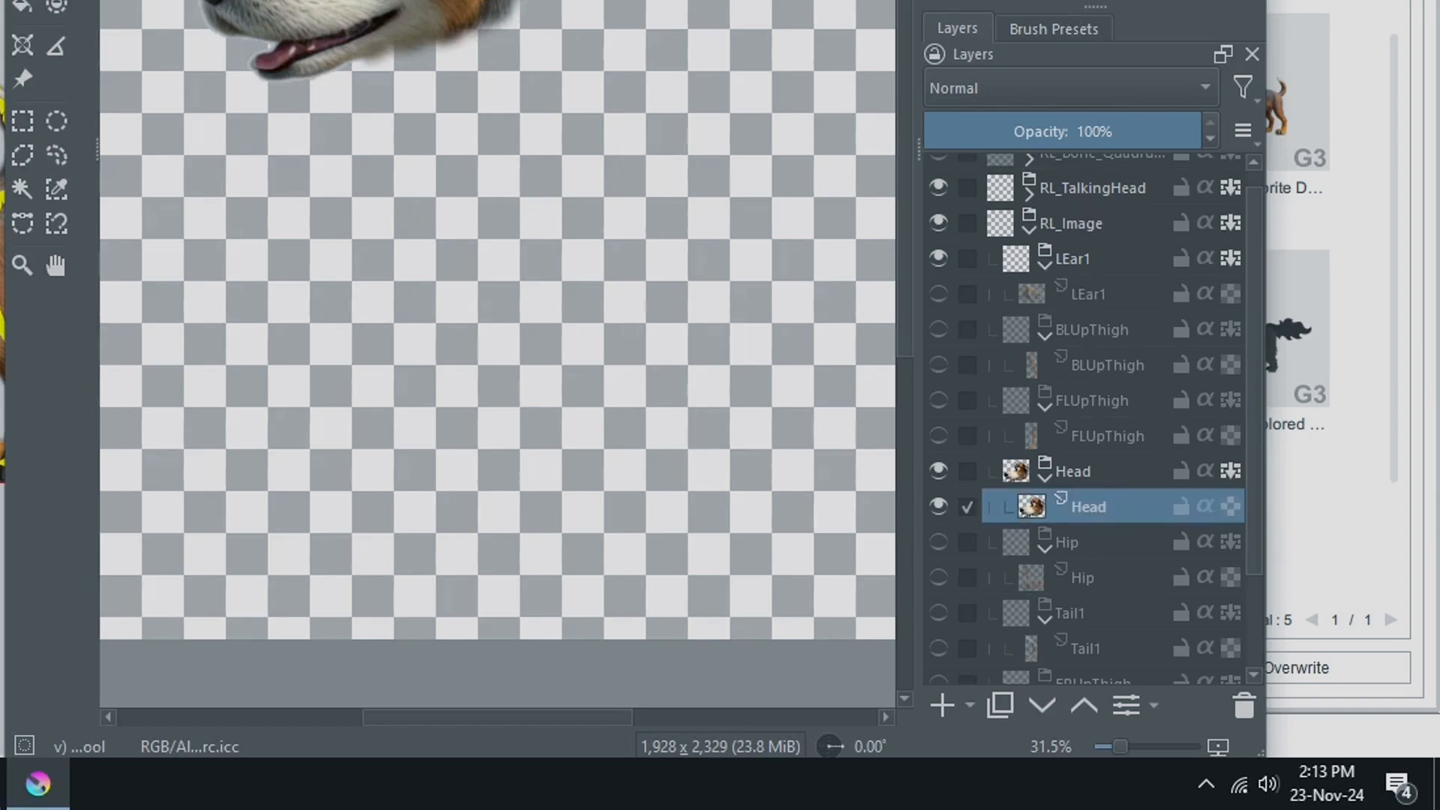
pyautogui.click(1053, 28)
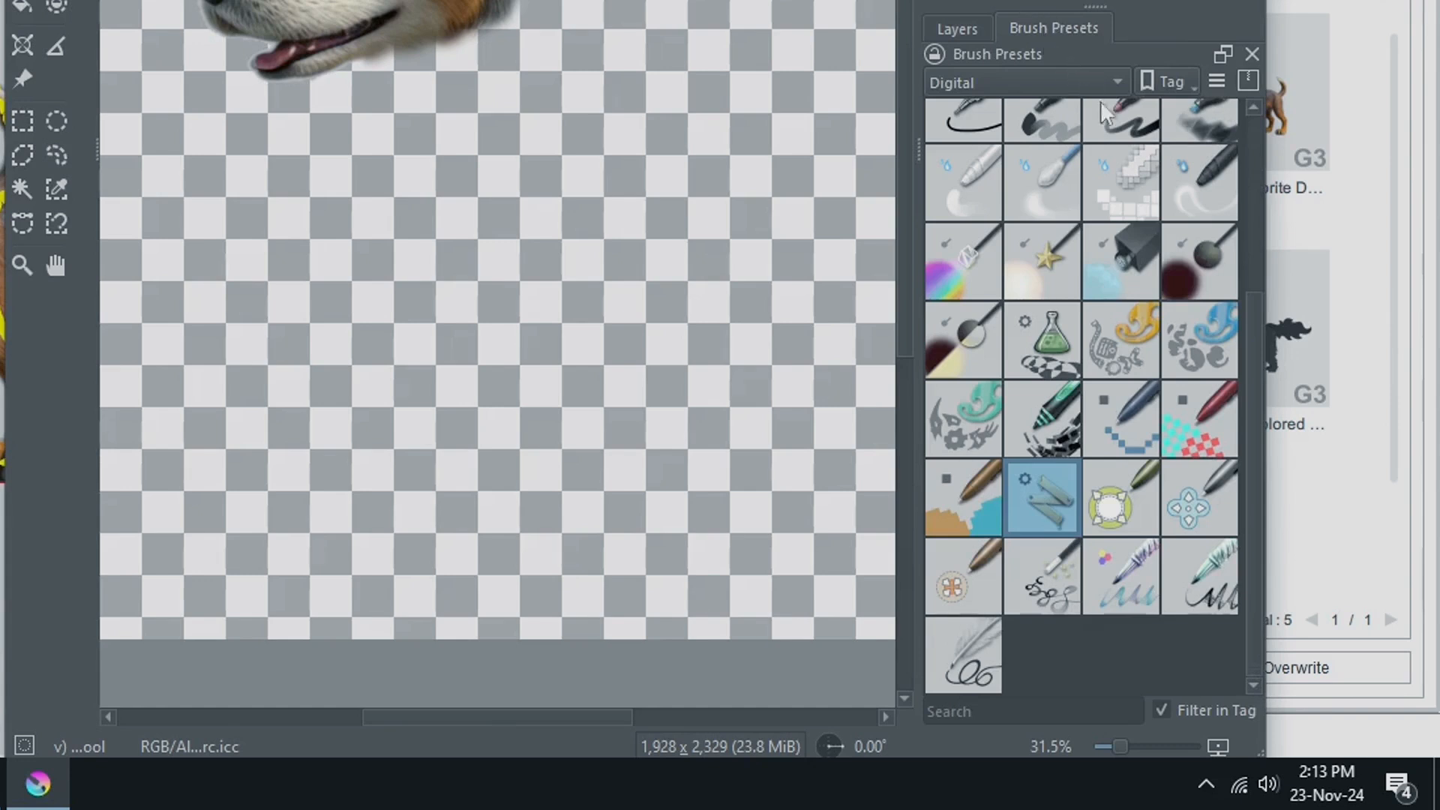
pyautogui.scroll(1, 1257, 353)
pyautogui.scroll(-1, 1257, 353)
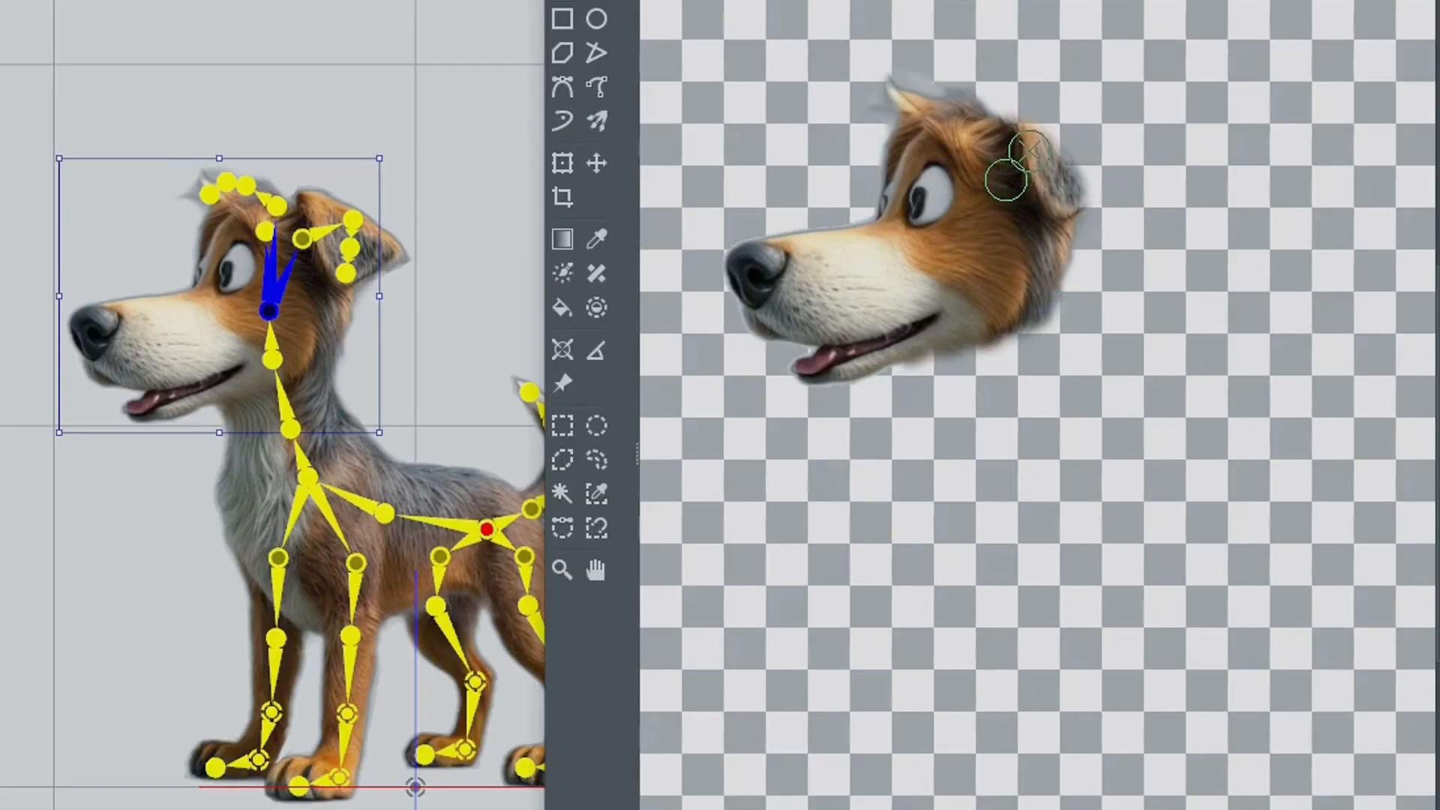
pyautogui.moveTo(1030, 152)
pyautogui.mouseDown()
pyautogui.moveTo(1037, 217)
pyautogui.moveTo(1043, 147)
pyautogui.moveTo(1090, 246)
pyautogui.mouseUp()
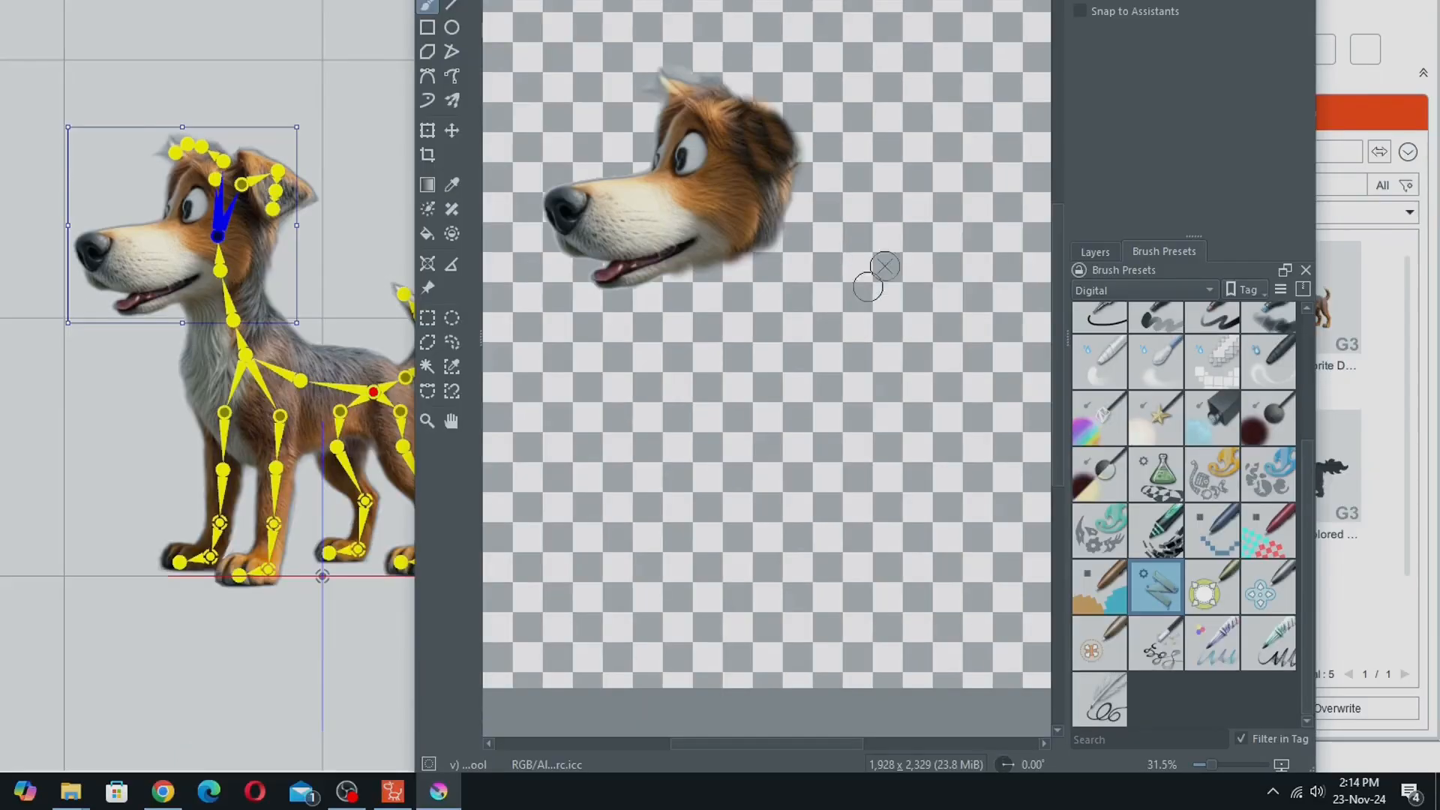
# Show the LEar1 and Hip sprites together with the retouched head
pyautogui.click(1152, 352)
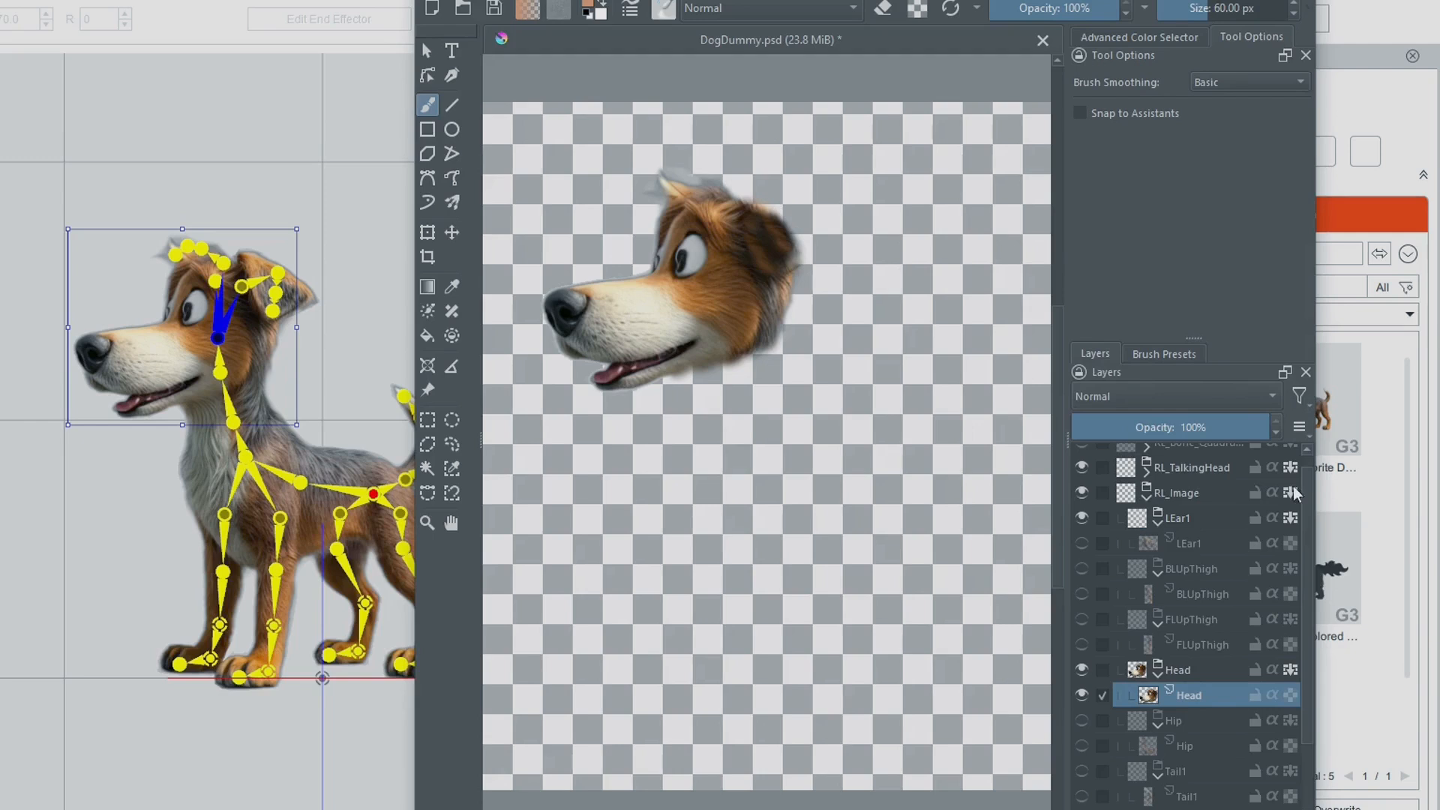
pyautogui.click(1082, 543)
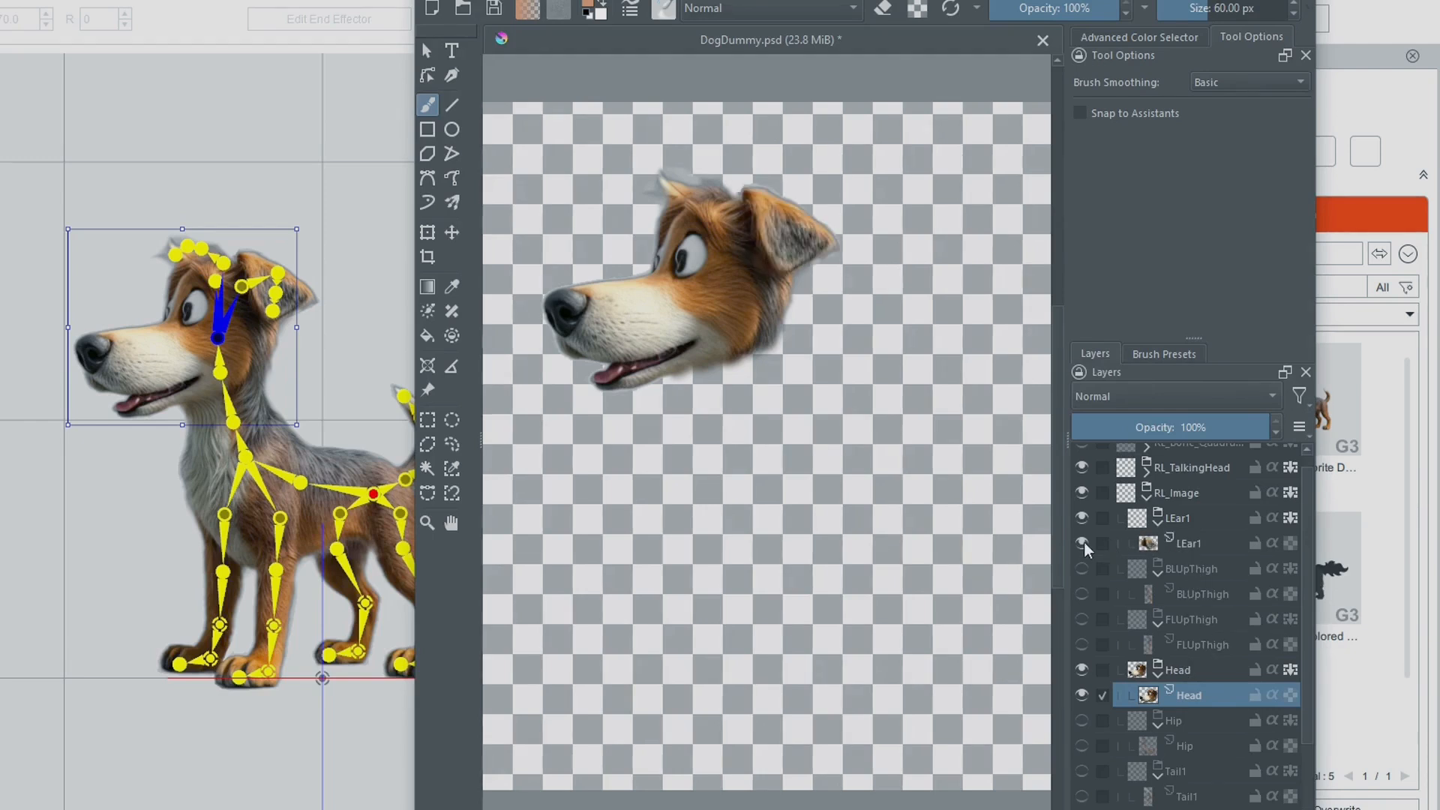
pyautogui.scroll(-3, 1084, 548)
pyautogui.click(1082, 658)
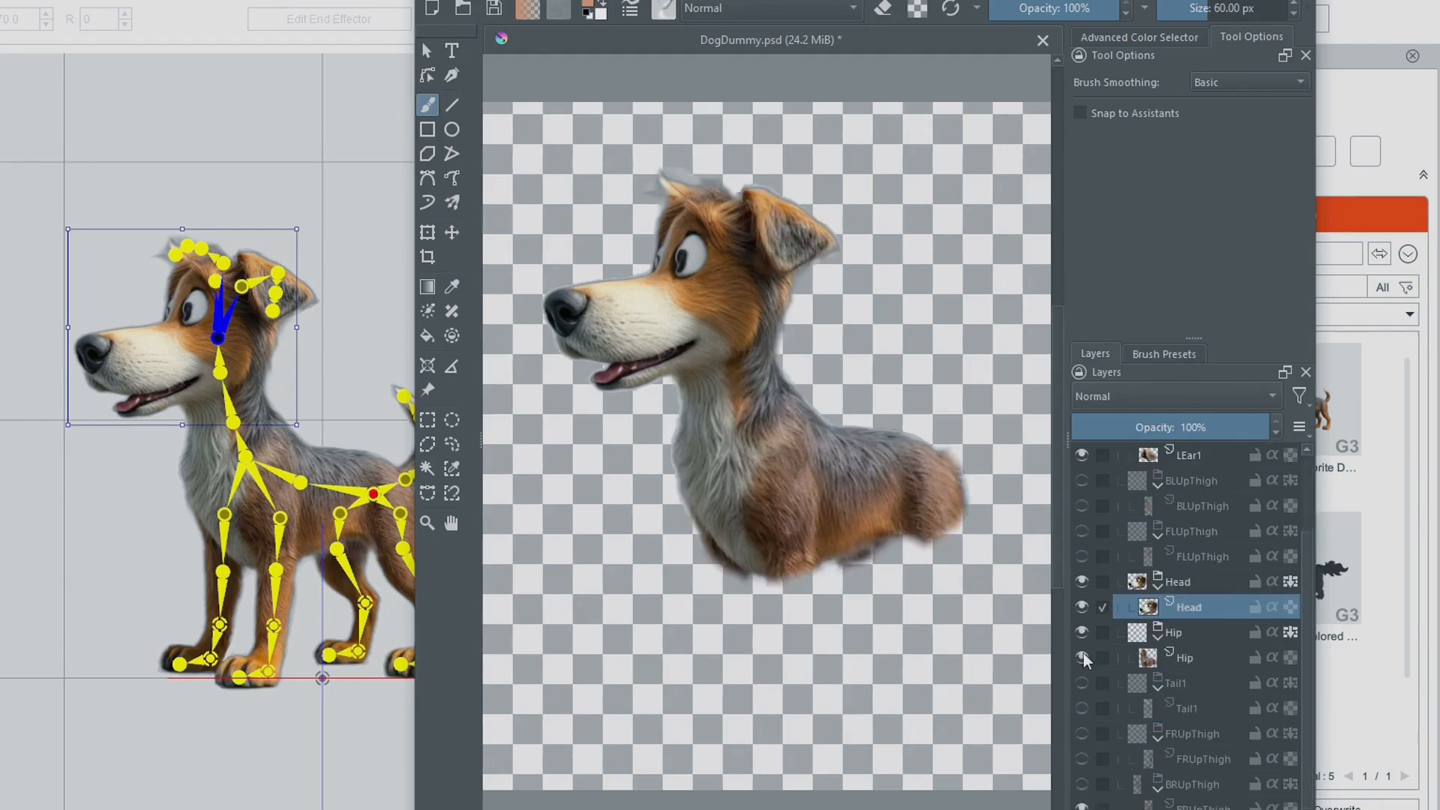
# Hide the Head group and remove the leftover mouth from the Hip layer with the Smart Patch tool
pyautogui.click(1082, 582)
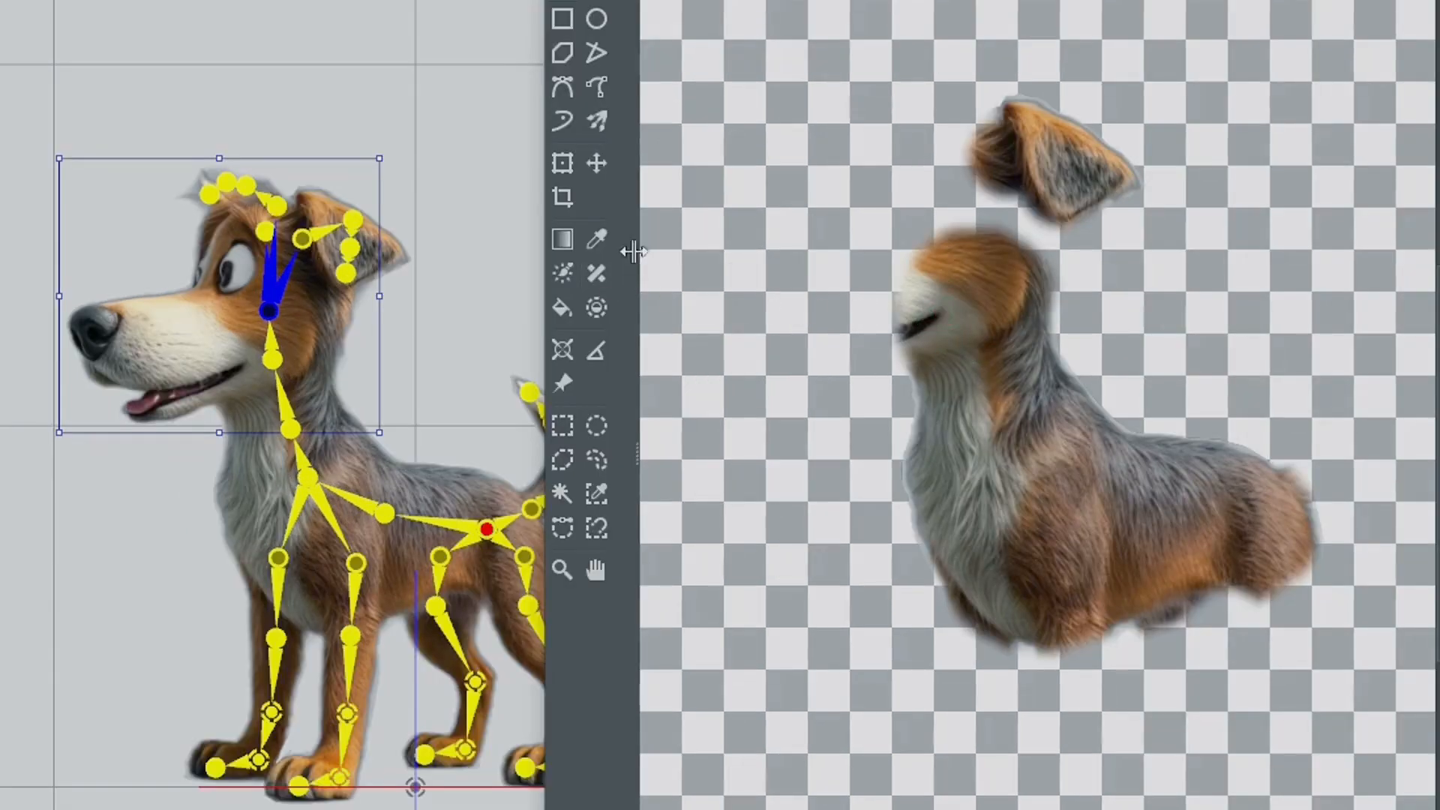
pyautogui.click(597, 271)
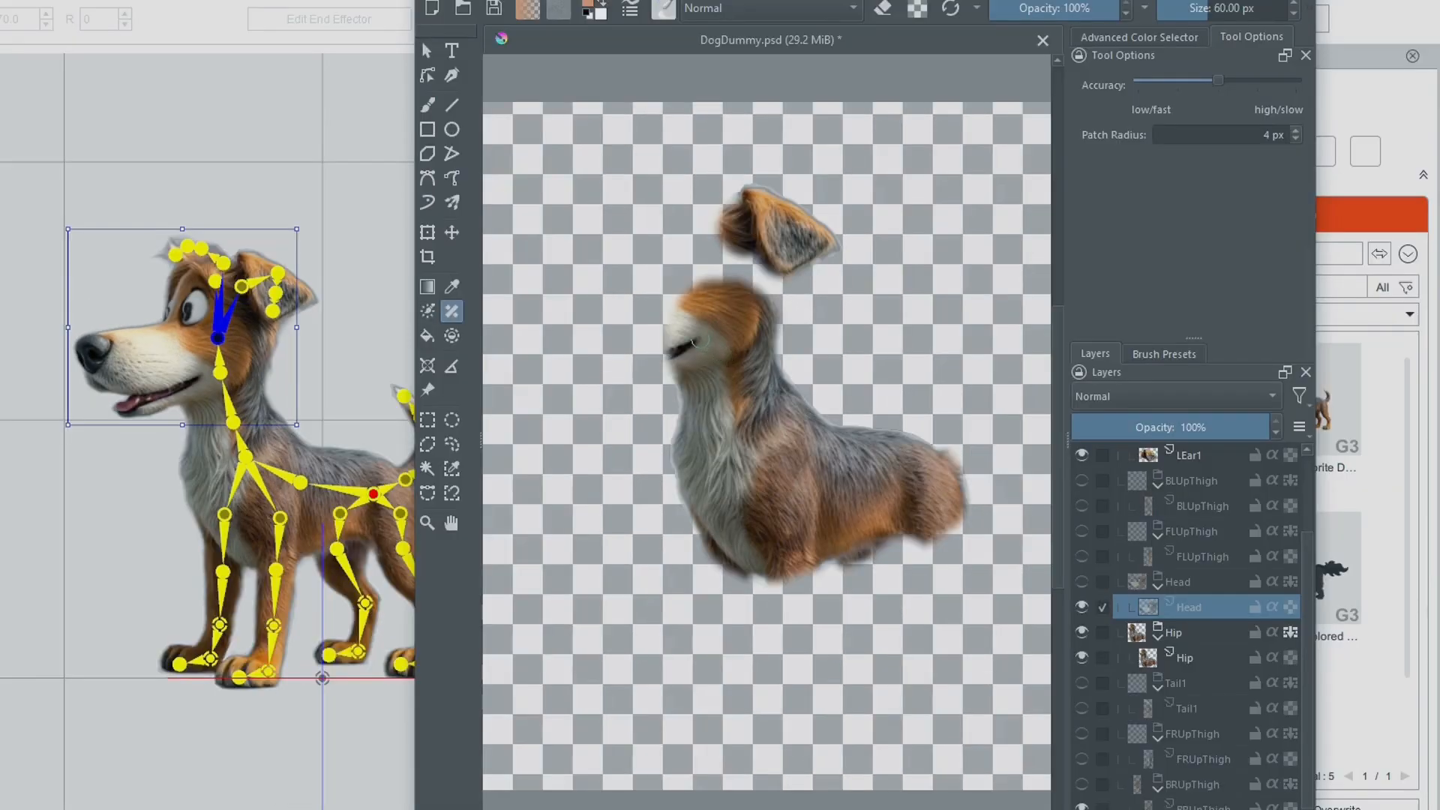
pyautogui.click(1182, 656)
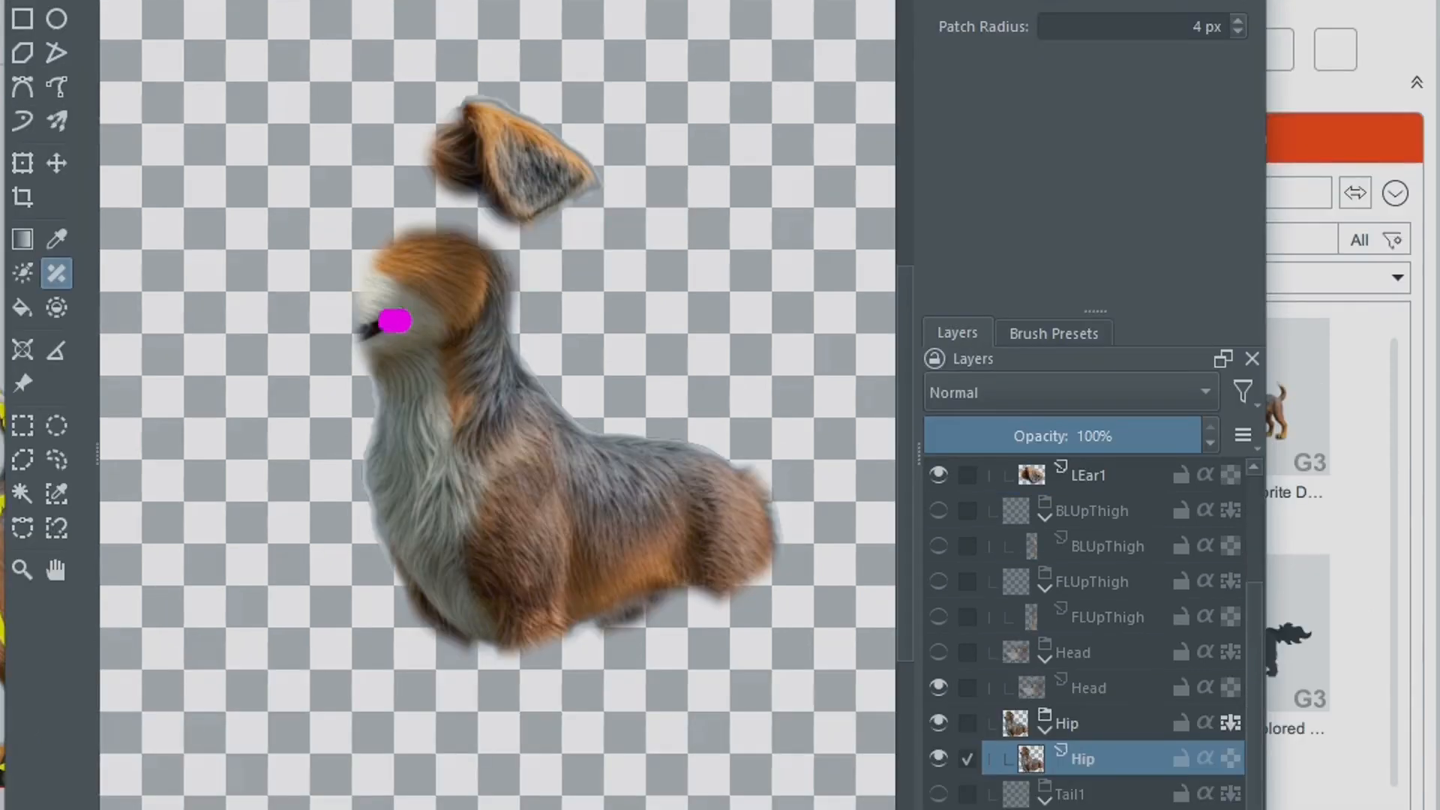
pyautogui.moveTo(384, 322); pyautogui.dragTo(361, 334)
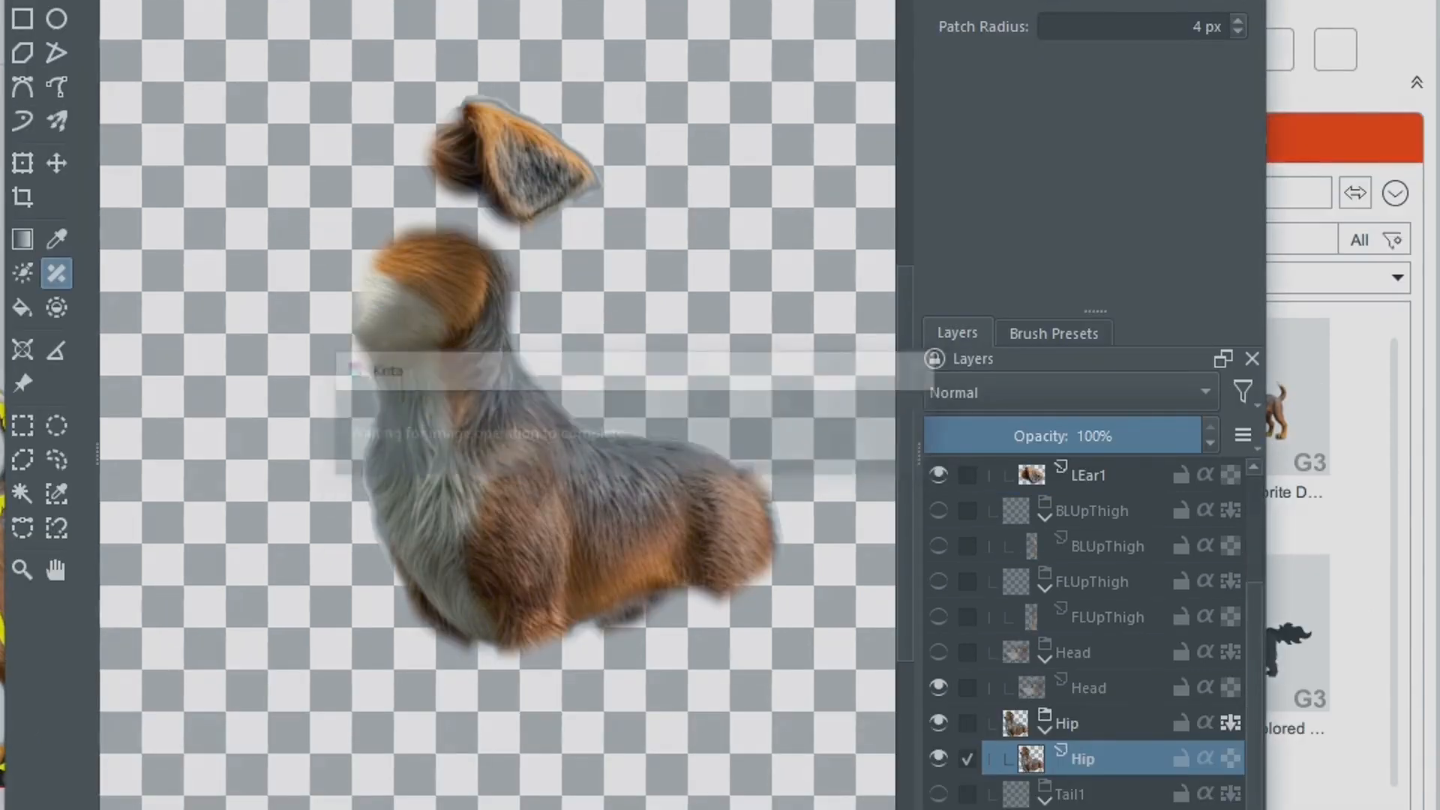
# Soften the patched muzzle area on the Hip layer with the blur brush preset from the Digital set
pyautogui.click(1018, 333)
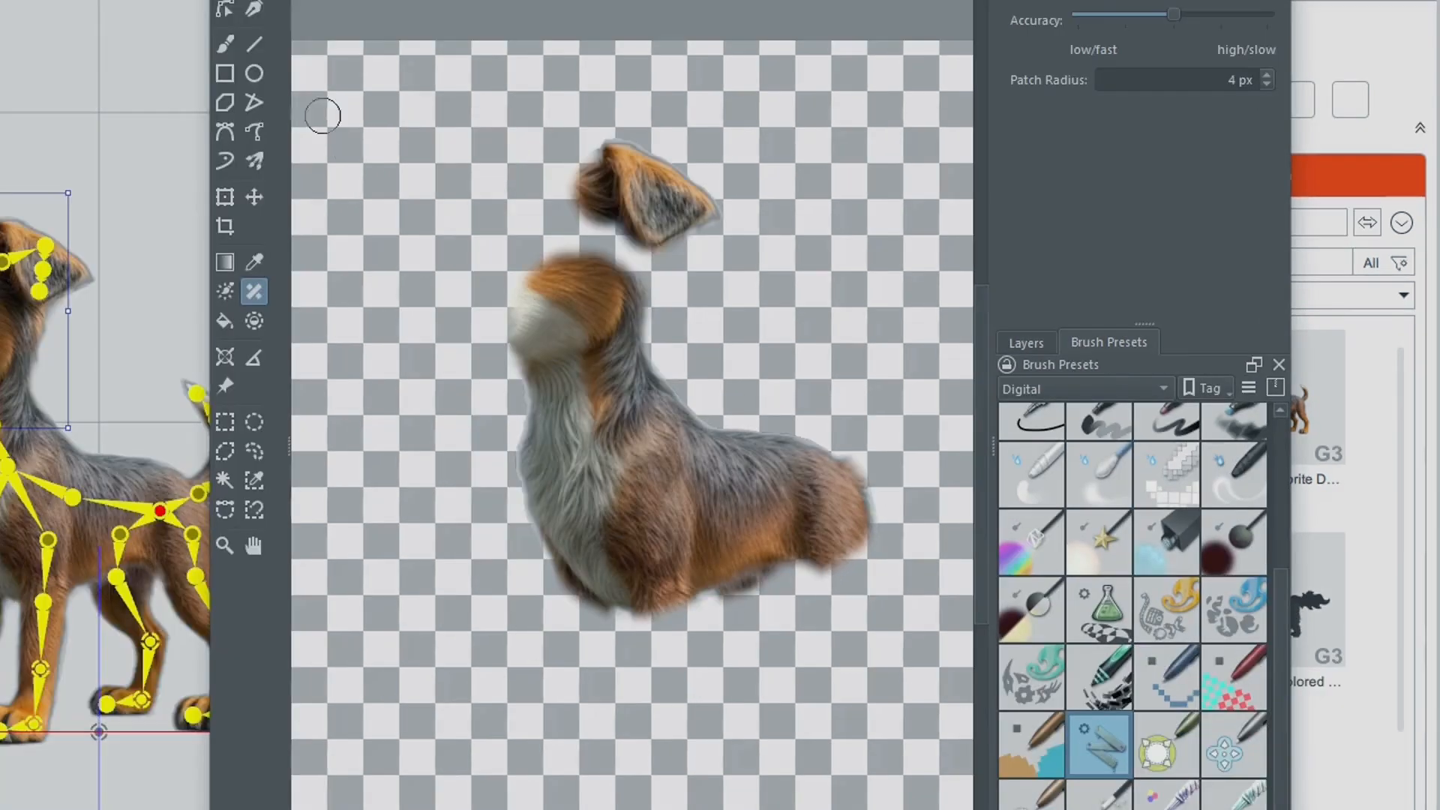
pyautogui.click(225, 44)
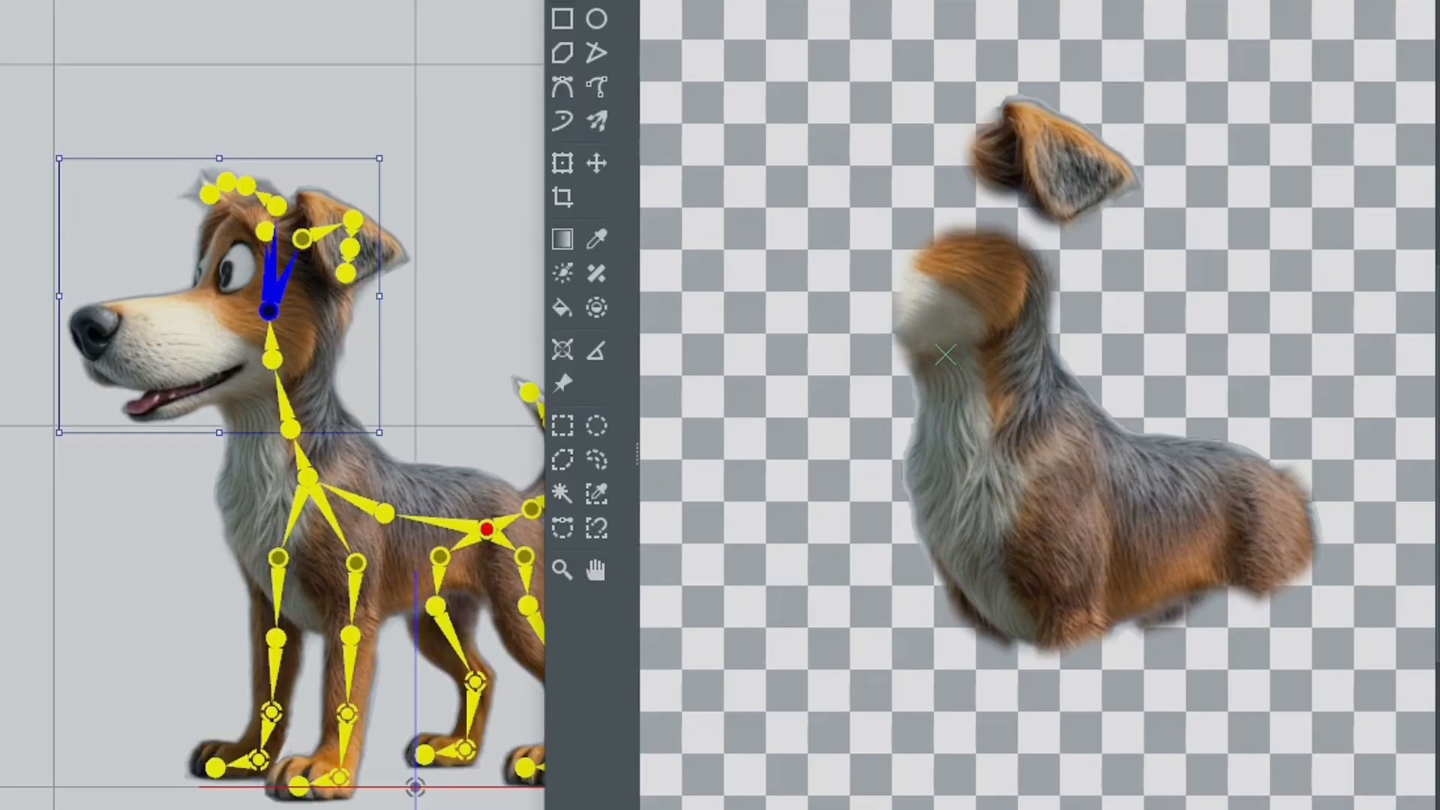
pyautogui.keyDown('alt'); pyautogui.click(945, 354); pyautogui.keyUp('alt')
pyautogui.moveTo(929, 329)
pyautogui.mouseDown()
pyautogui.moveTo(948, 311)
pyautogui.moveTo(921, 332)
pyautogui.moveTo(955, 336)
pyautogui.moveTo(937, 344)
pyautogui.mouseUp()
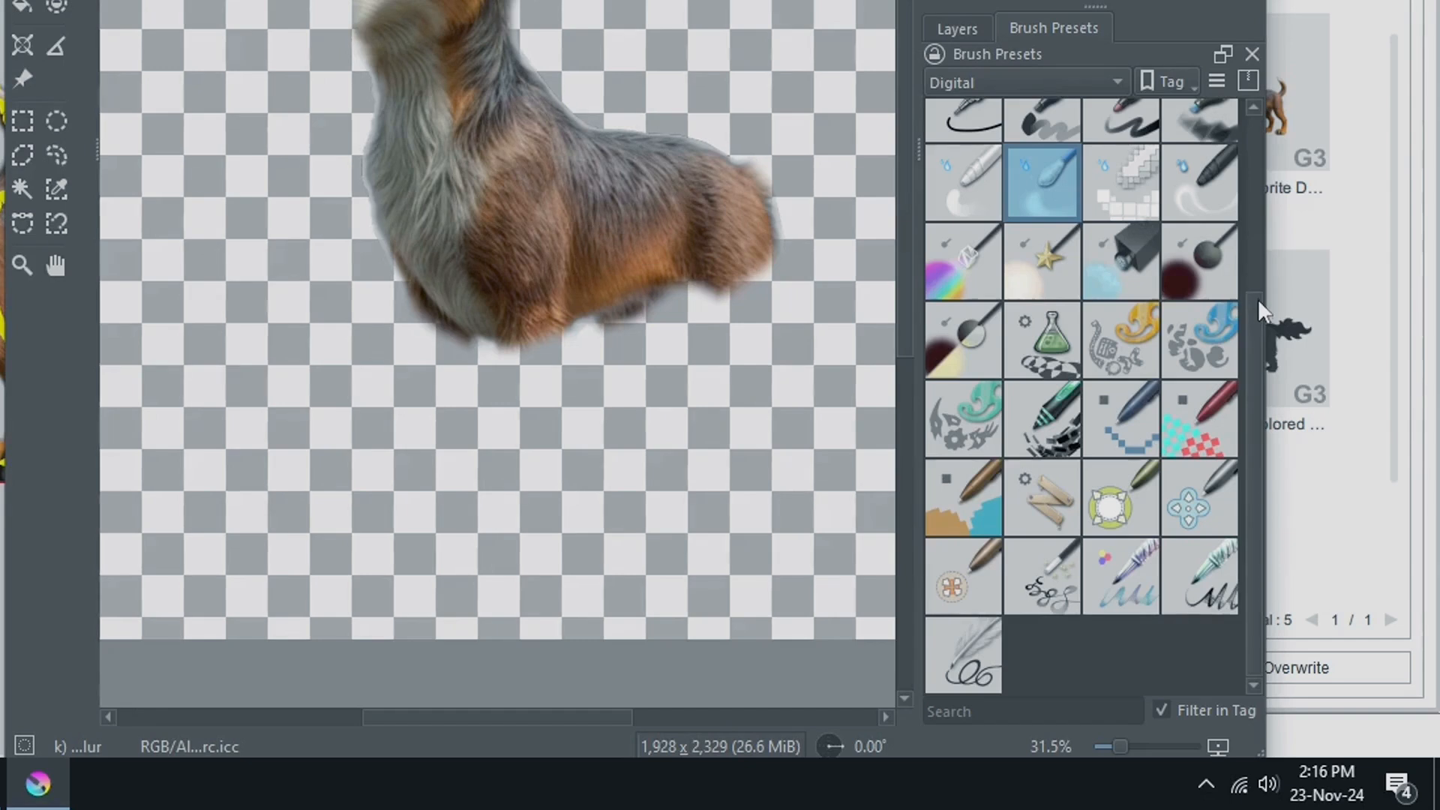
# Erase the leftover leg fragment under the belly on the Hip layer with the Eraser Soft preset from the Erasers tag
pyautogui.moveTo(1258, 300); pyautogui.dragTo(1276, 206)
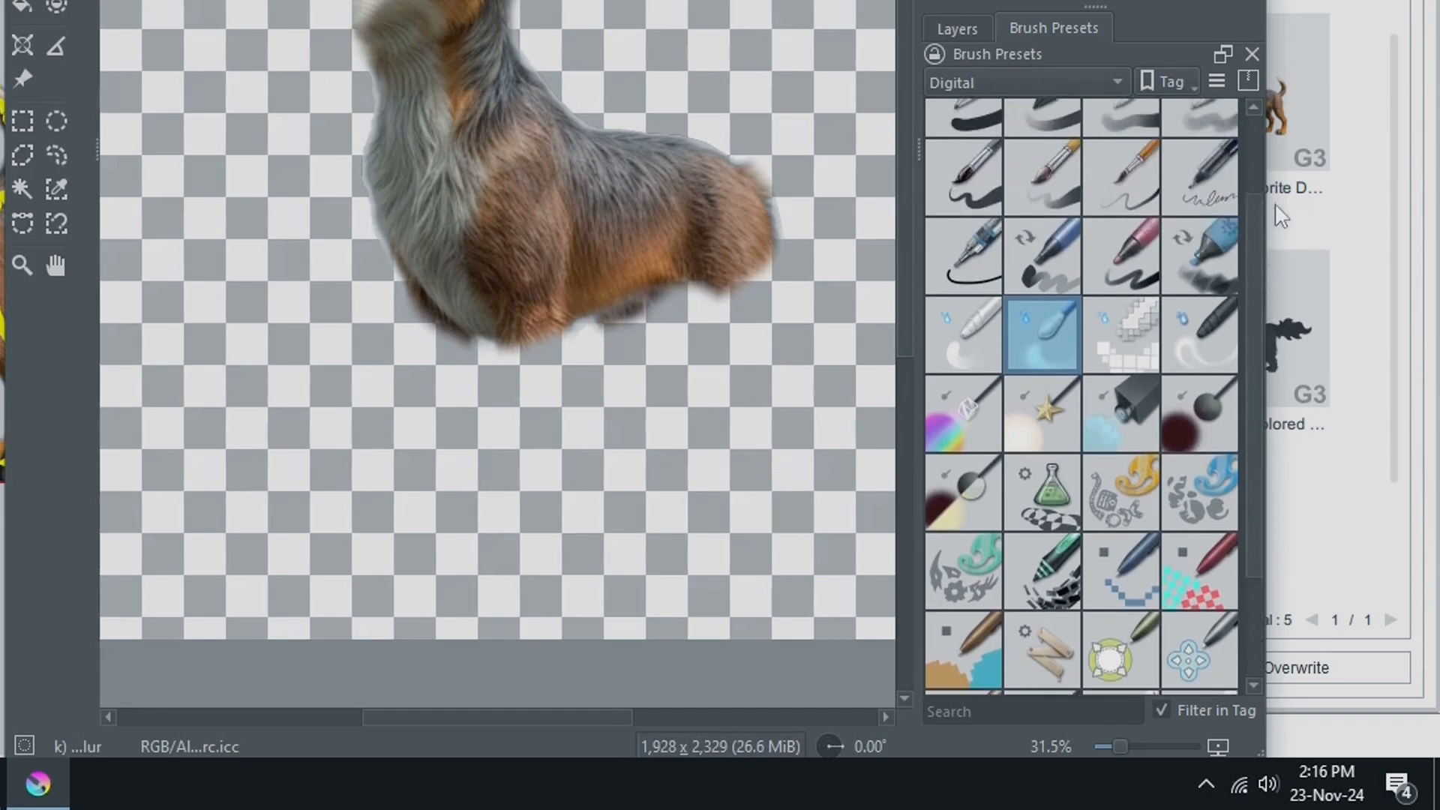
pyautogui.click(1011, 78)
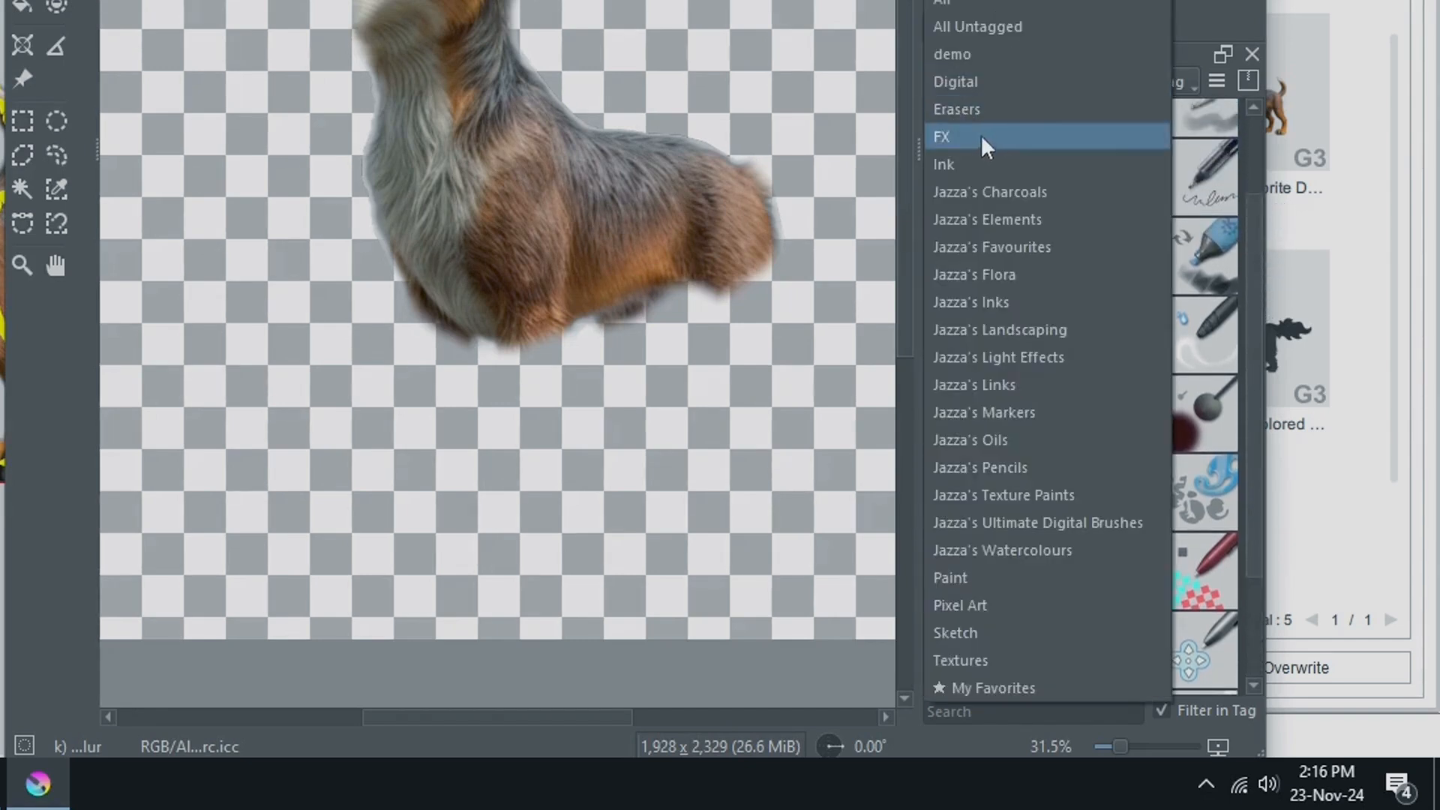
pyautogui.click(987, 113)
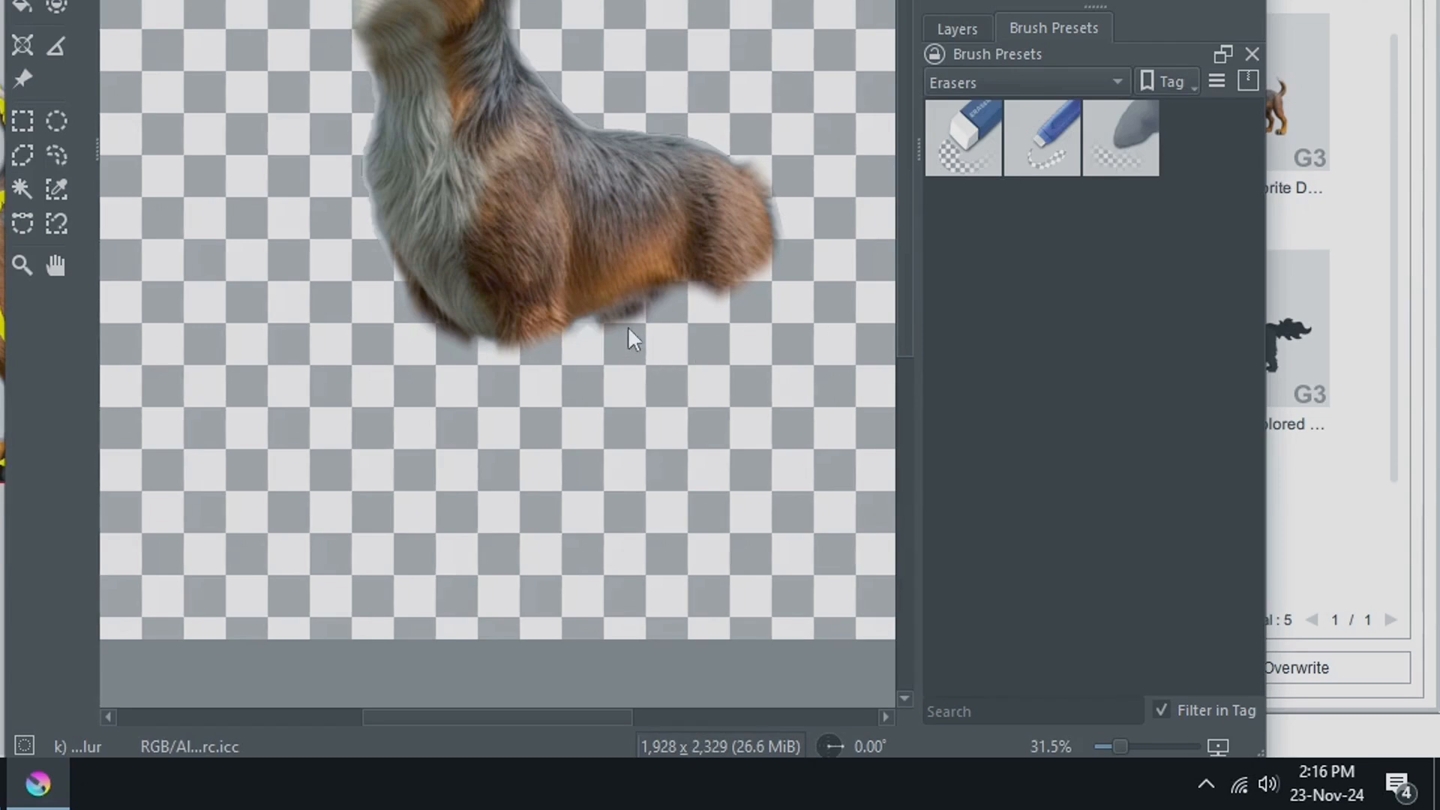
pyautogui.moveTo(632, 316); pyautogui.dragTo(609, 330)
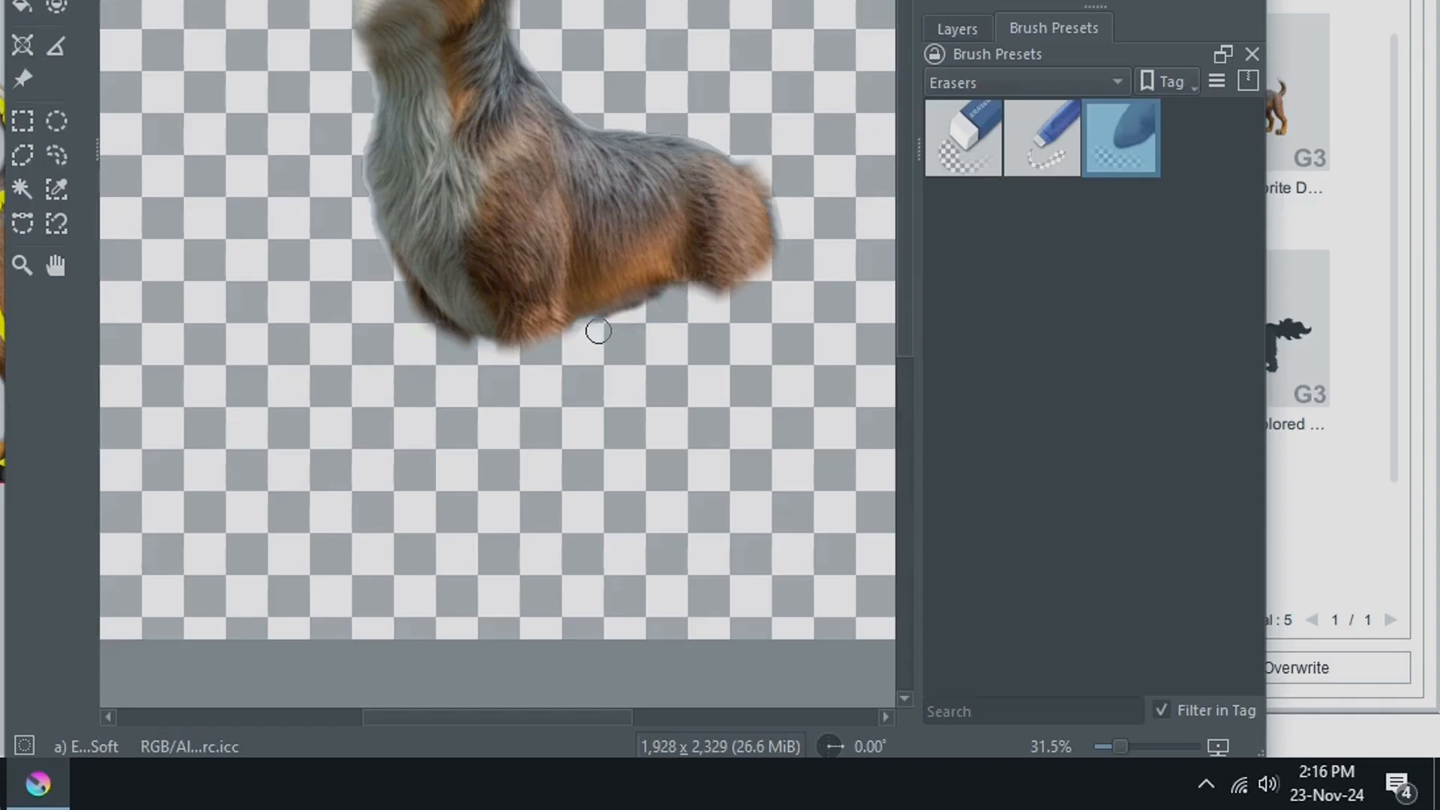
# Show the BLUpThigh leg against the body to check how it joins, and hide its group again
pyautogui.click(956, 27)
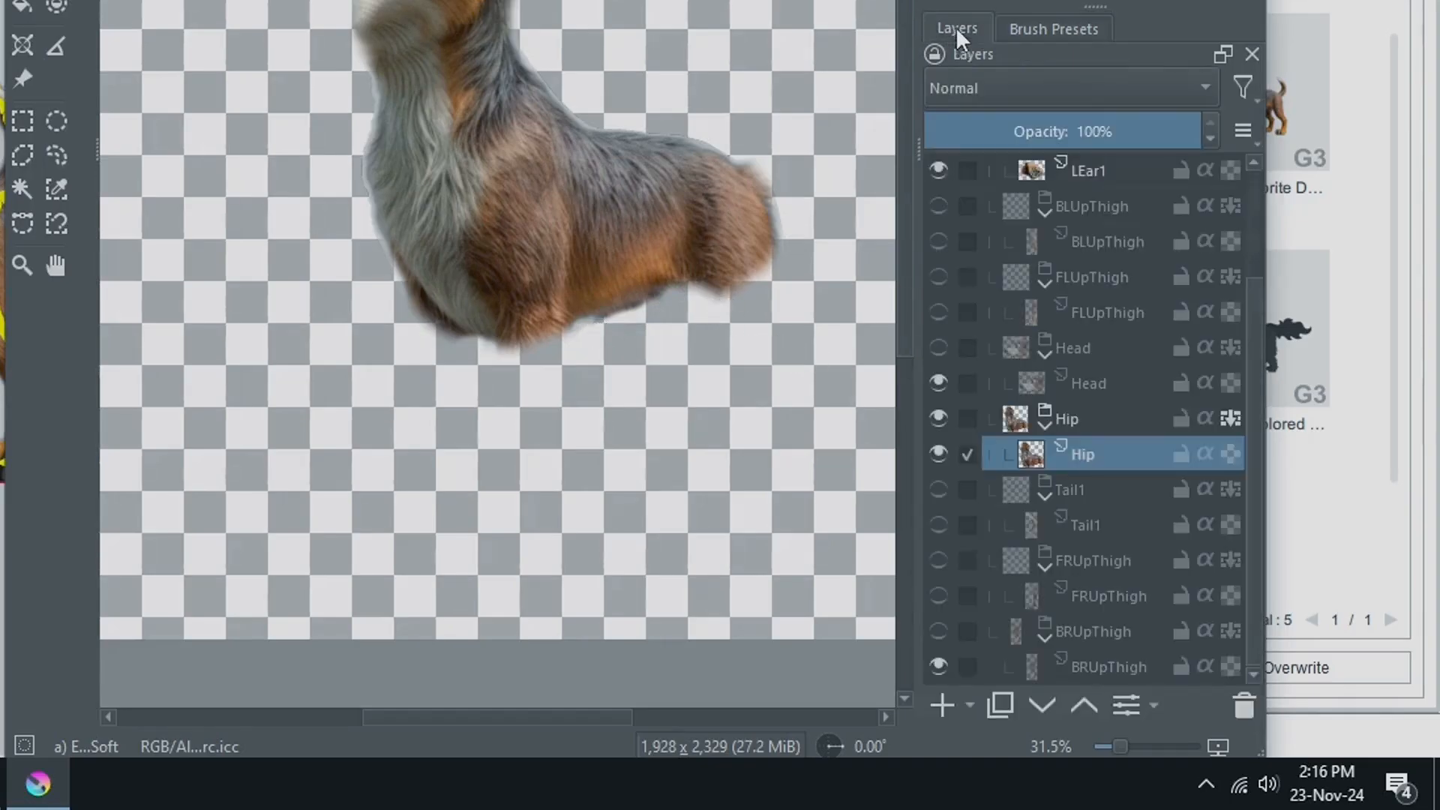
pyautogui.click(938, 206)
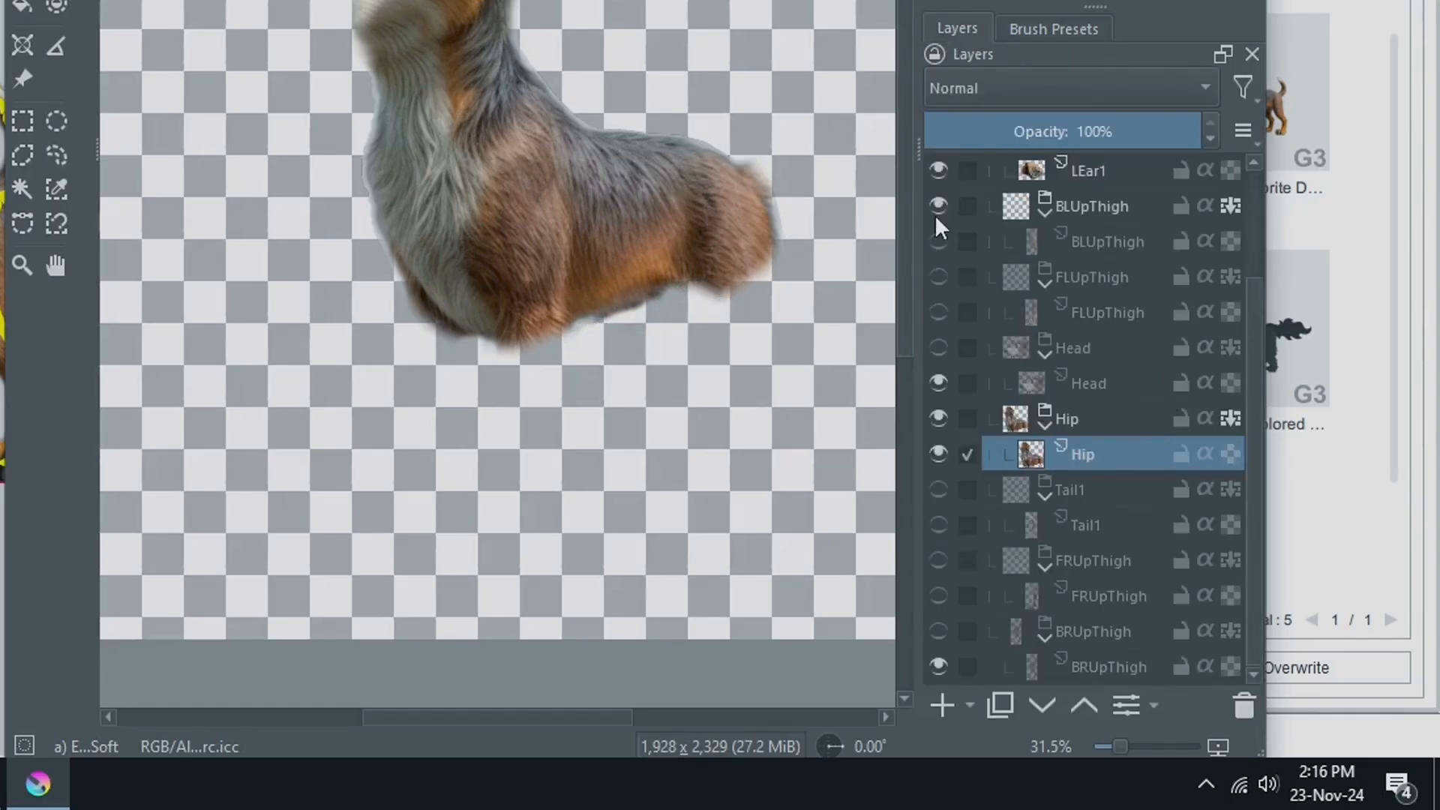
pyautogui.click(938, 242)
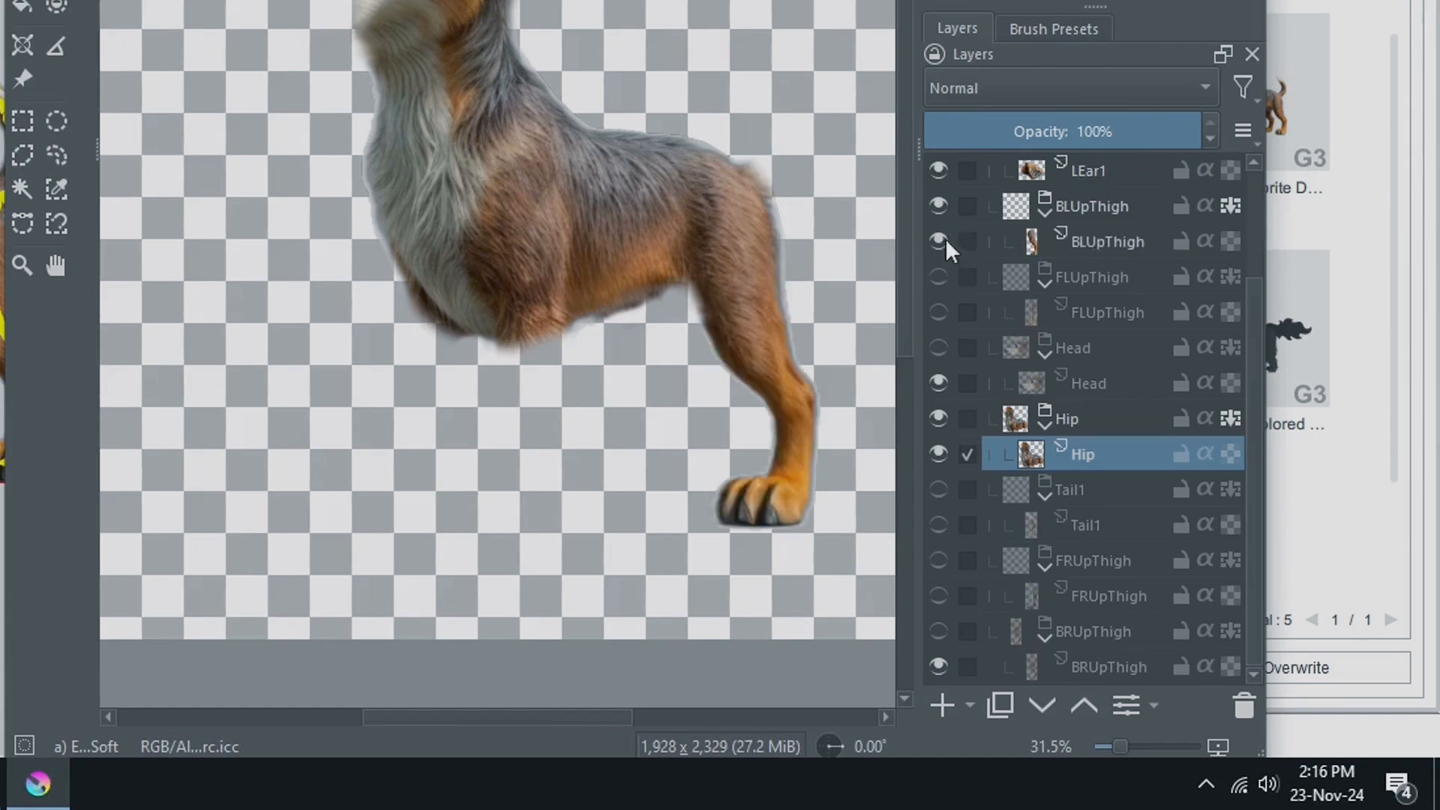
pyautogui.click(939, 202)
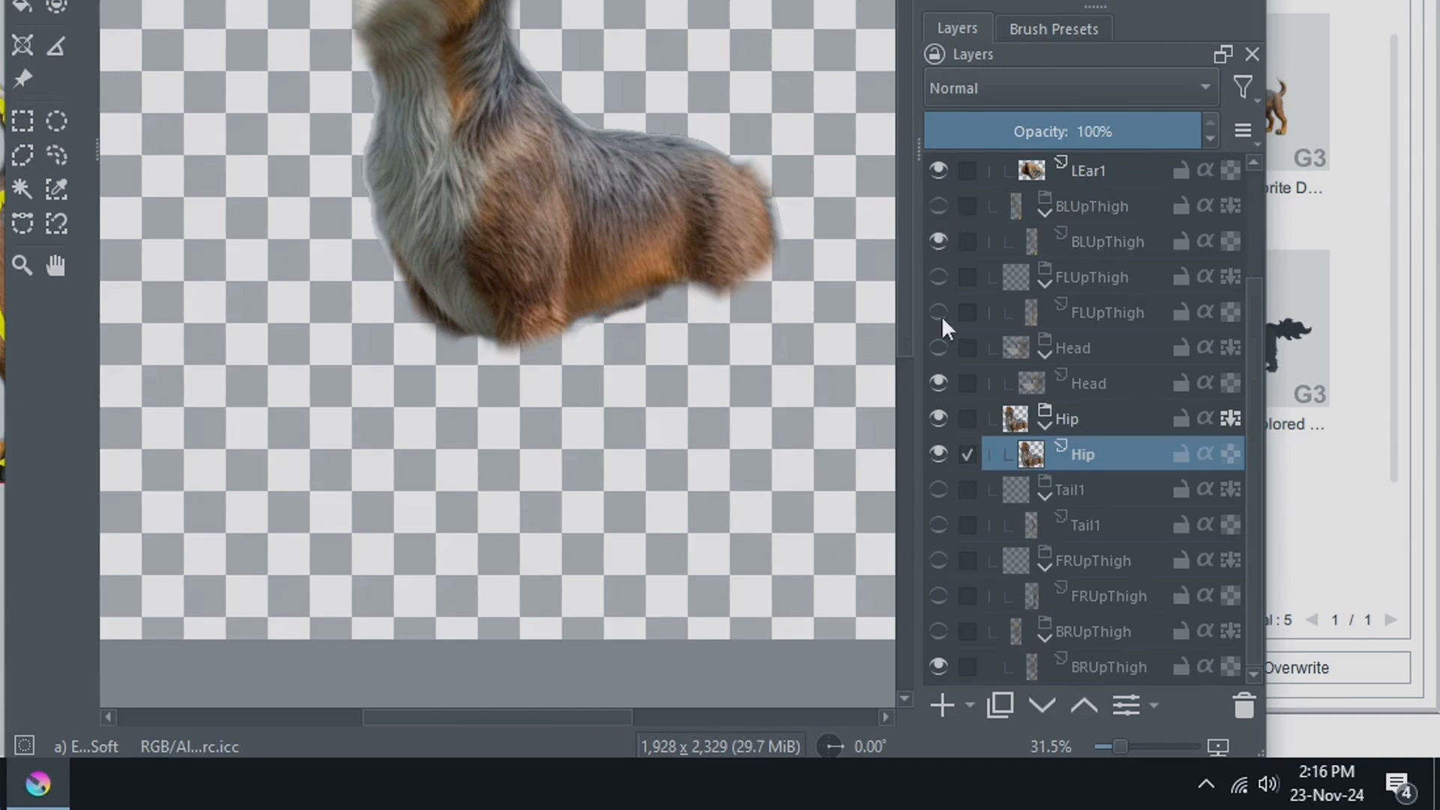
# Hide the Head and Hip groups together with their sprites
pyautogui.click(939, 348)
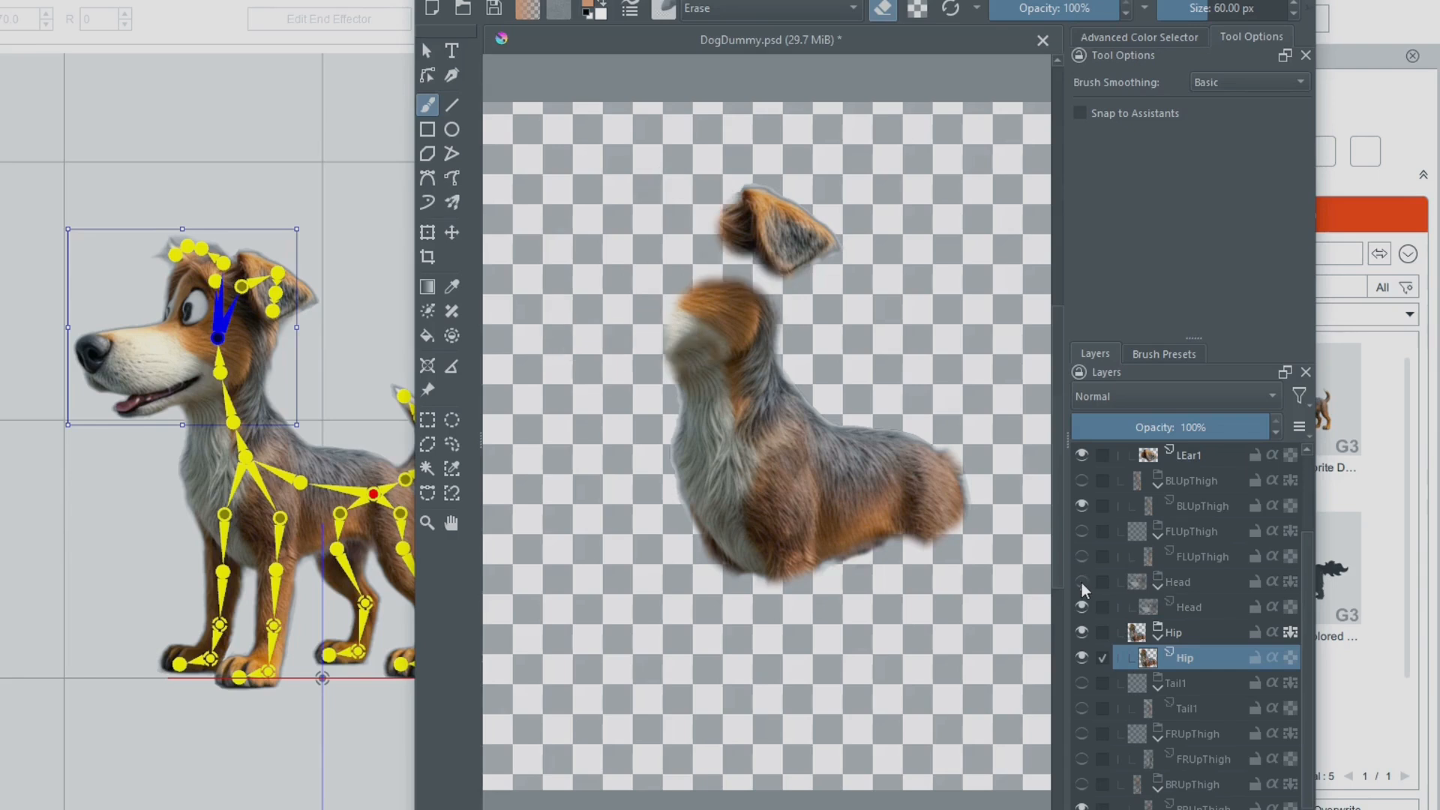
pyautogui.click(939, 383)
pyautogui.click(938, 419)
pyautogui.click(939, 454)
# Show the BLUpThigh and FLUpThigh leg sprites to inspect their artwork, and hide both again
pyautogui.click(1082, 481)
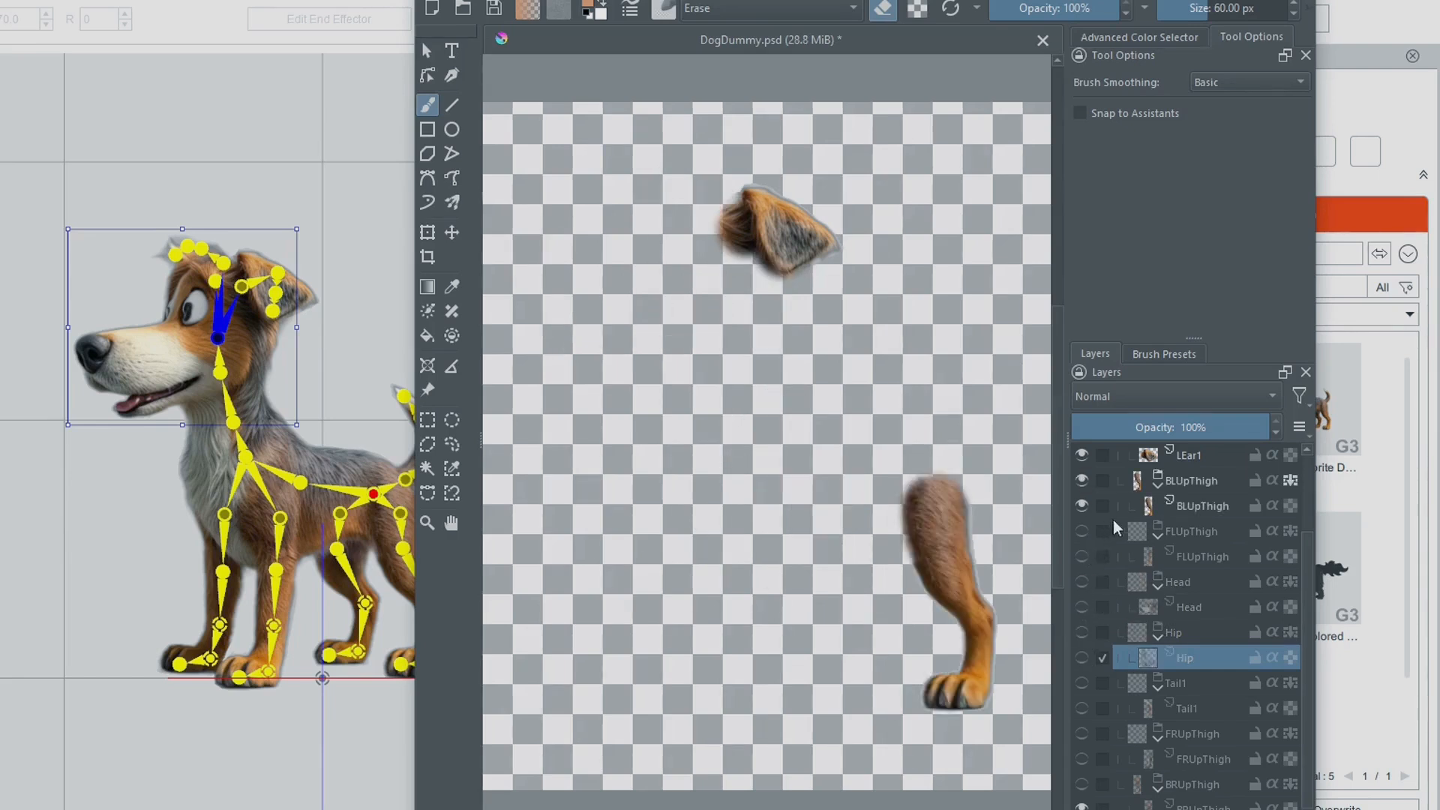
pyautogui.click(1083, 531)
pyautogui.click(1082, 556)
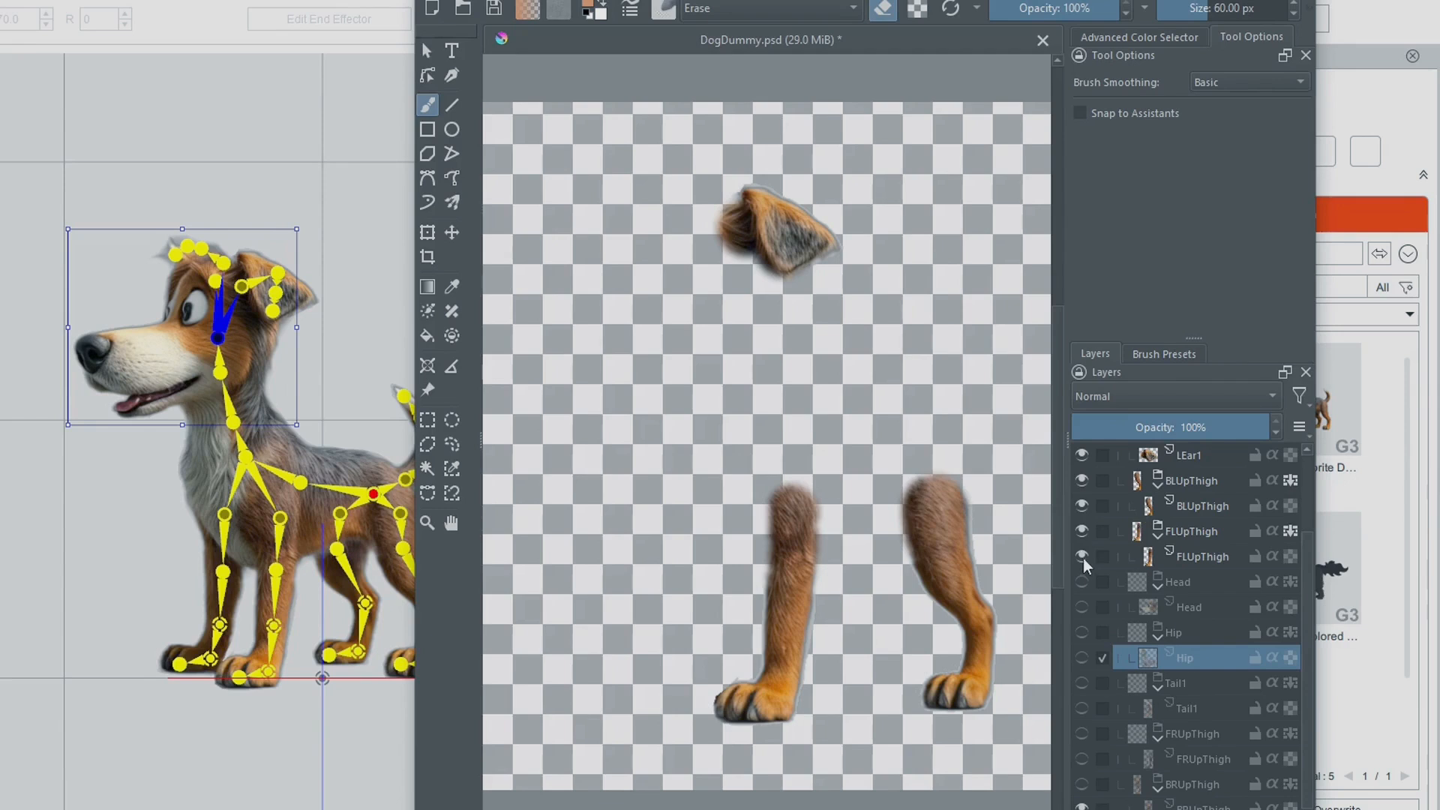
pyautogui.click(1082, 557)
pyautogui.click(1082, 531)
pyautogui.click(1082, 505)
pyautogui.click(1083, 481)
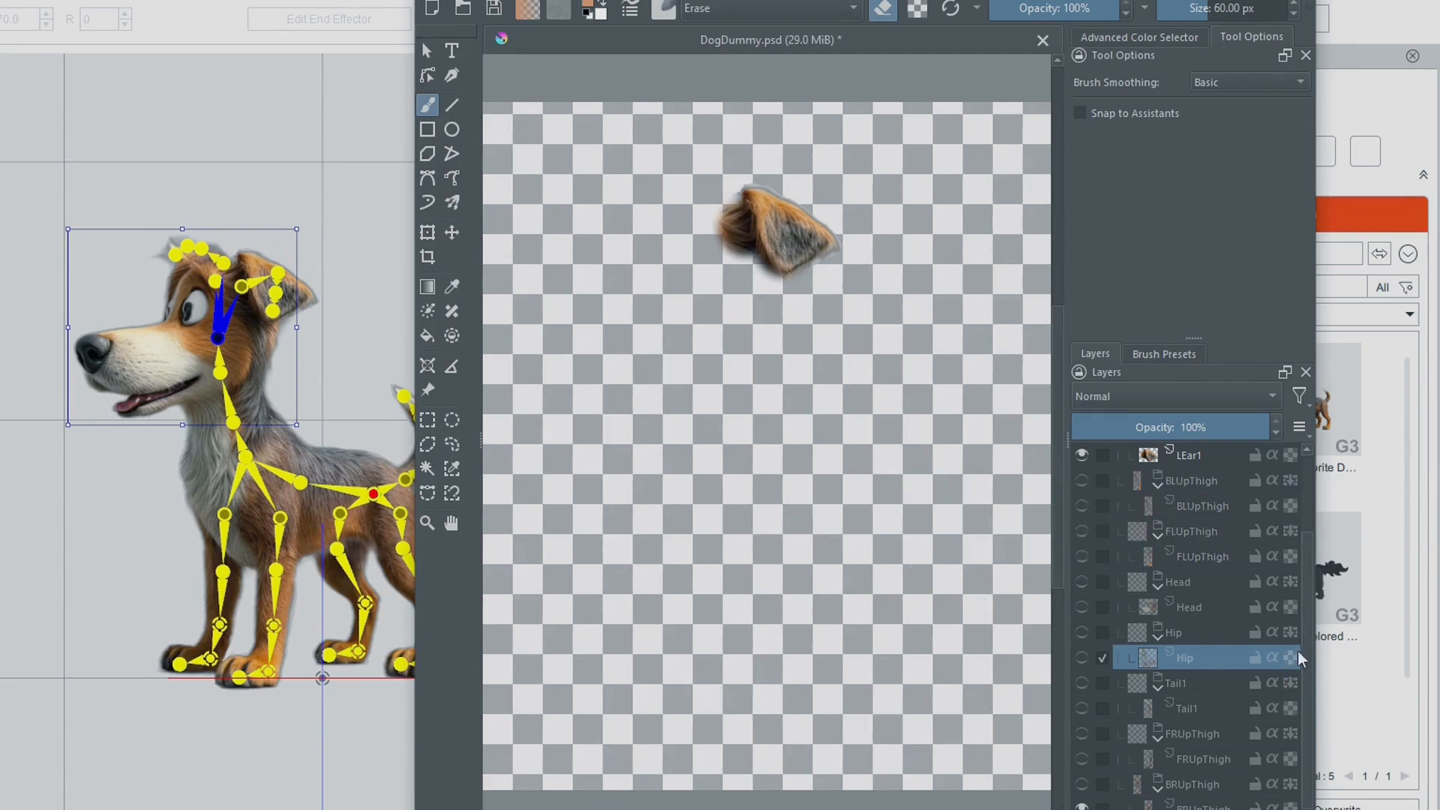
# Show the FRUpThigh and BRUpThigh groups with their leg sprites
pyautogui.click(1082, 759)
pyautogui.click(1082, 734)
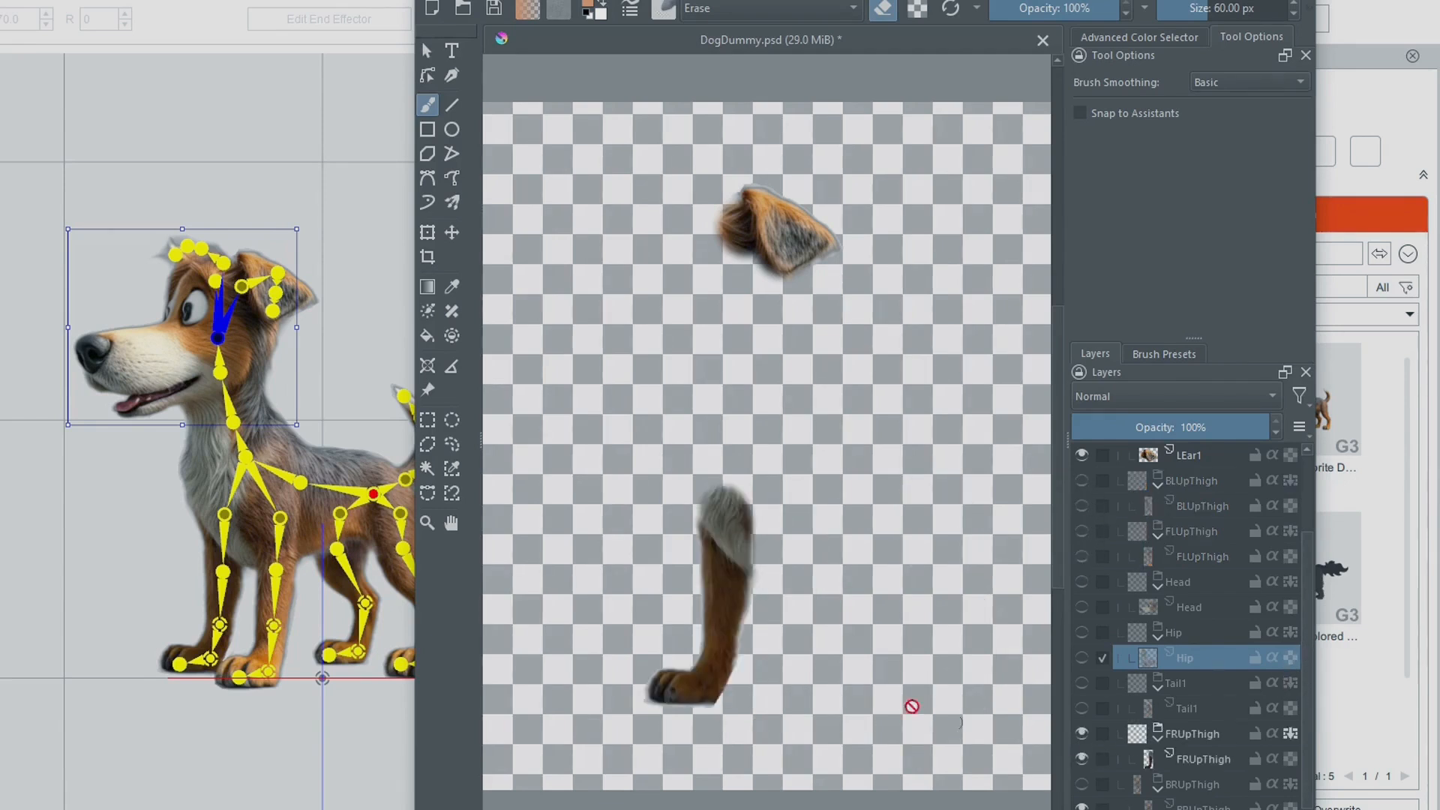
pyautogui.click(1082, 785)
pyautogui.click(1082, 807)
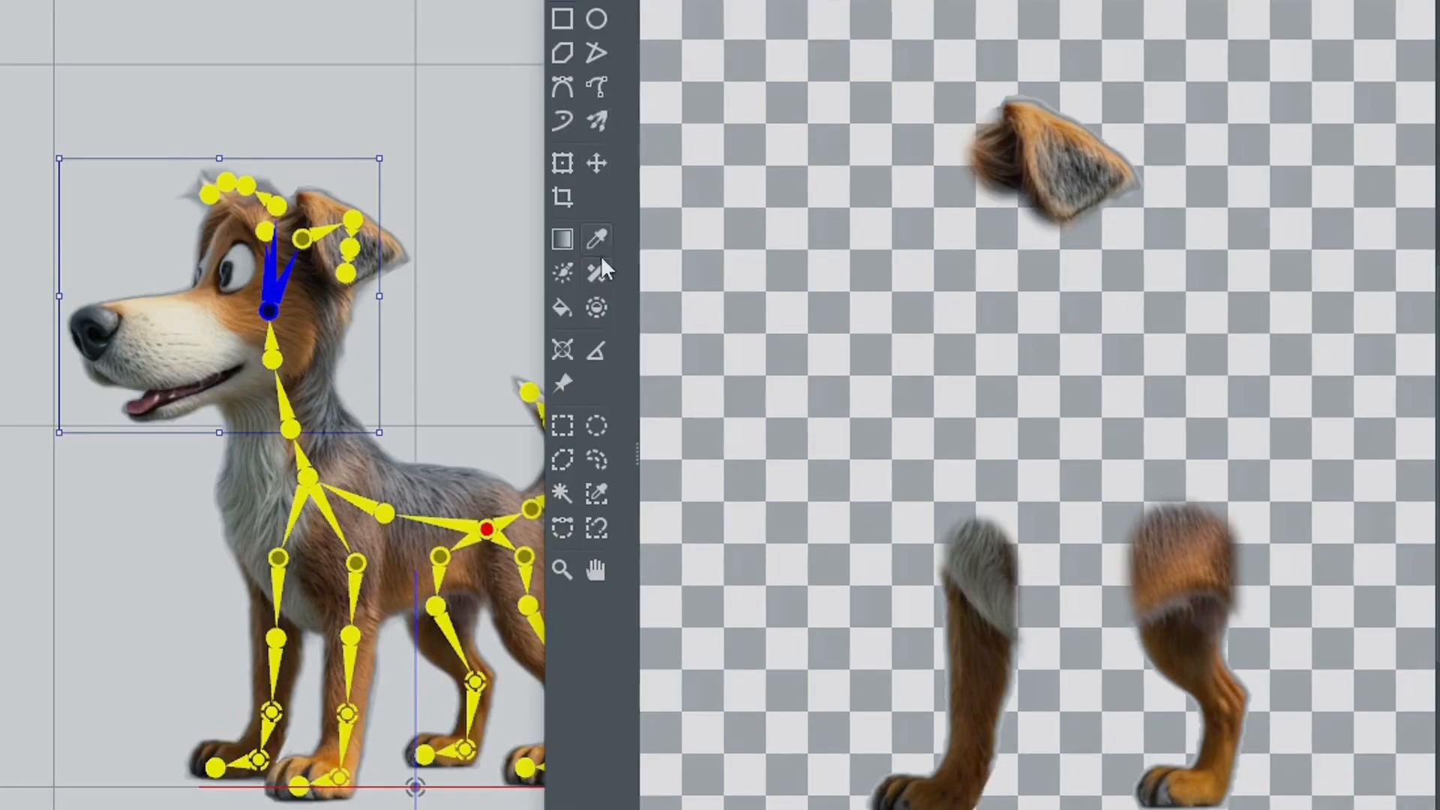
# Patch the fur seams across the upper legs on the FRUpThigh and BRUpThigh layers with the Smart Patch tool
pyautogui.click(600, 274)
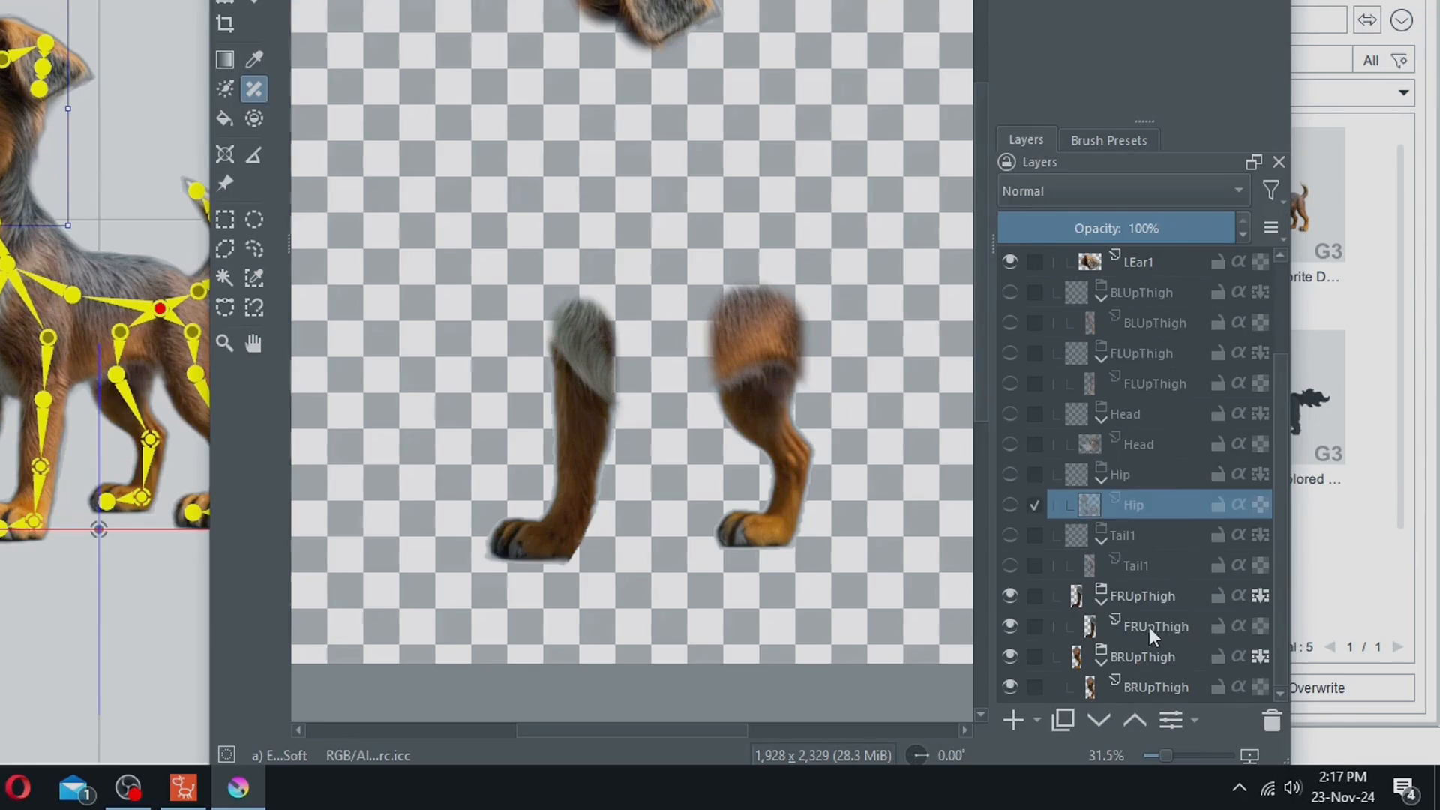
pyautogui.click(1151, 629)
pyautogui.moveTo(555, 346); pyautogui.dragTo(604, 405)
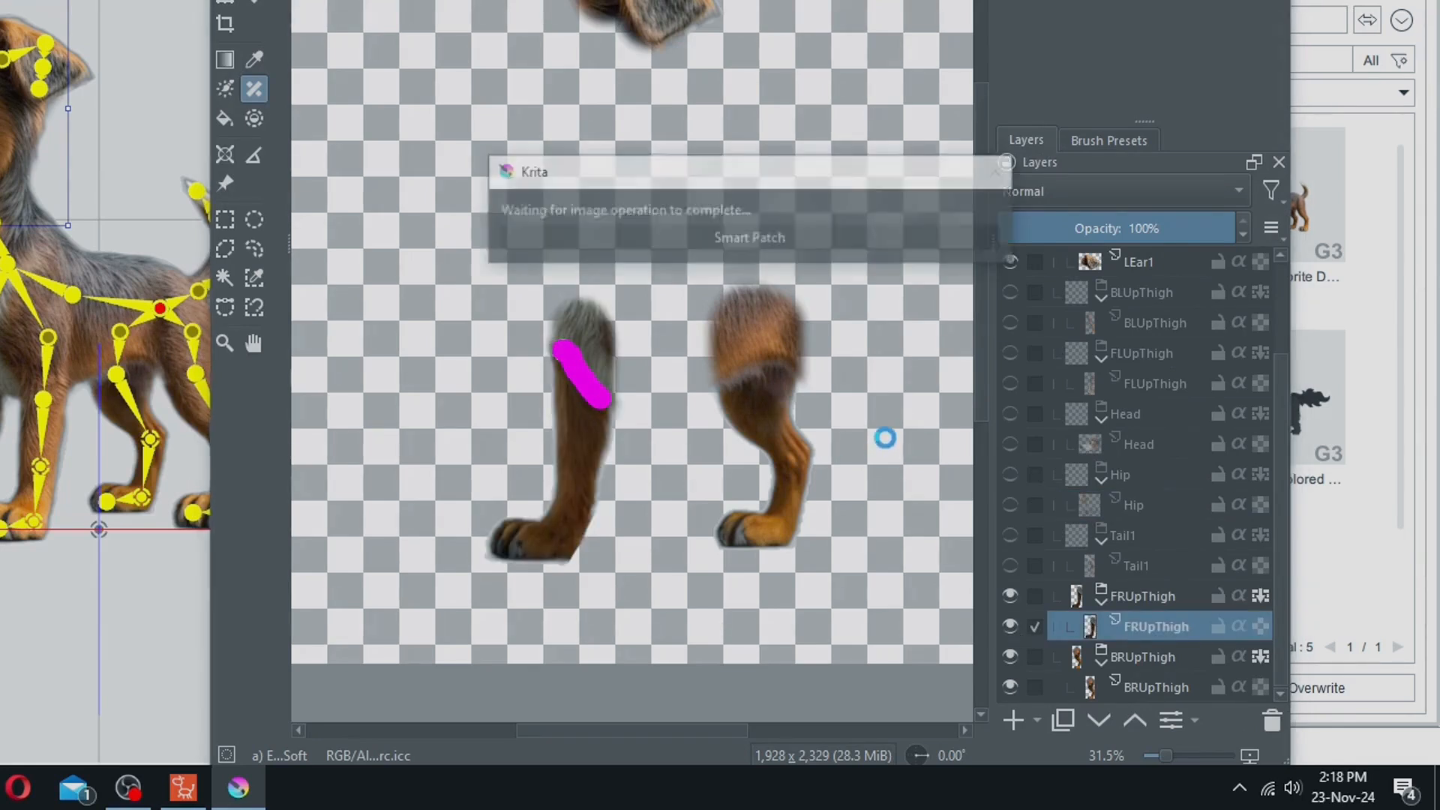
pyautogui.click(1155, 687)
pyautogui.moveTo(726, 387); pyautogui.dragTo(784, 366)
# Clone leg fur over the remaining thigh seam on the BRUpThigh layer with the Clone Tool brush preset
pyautogui.click(1097, 143)
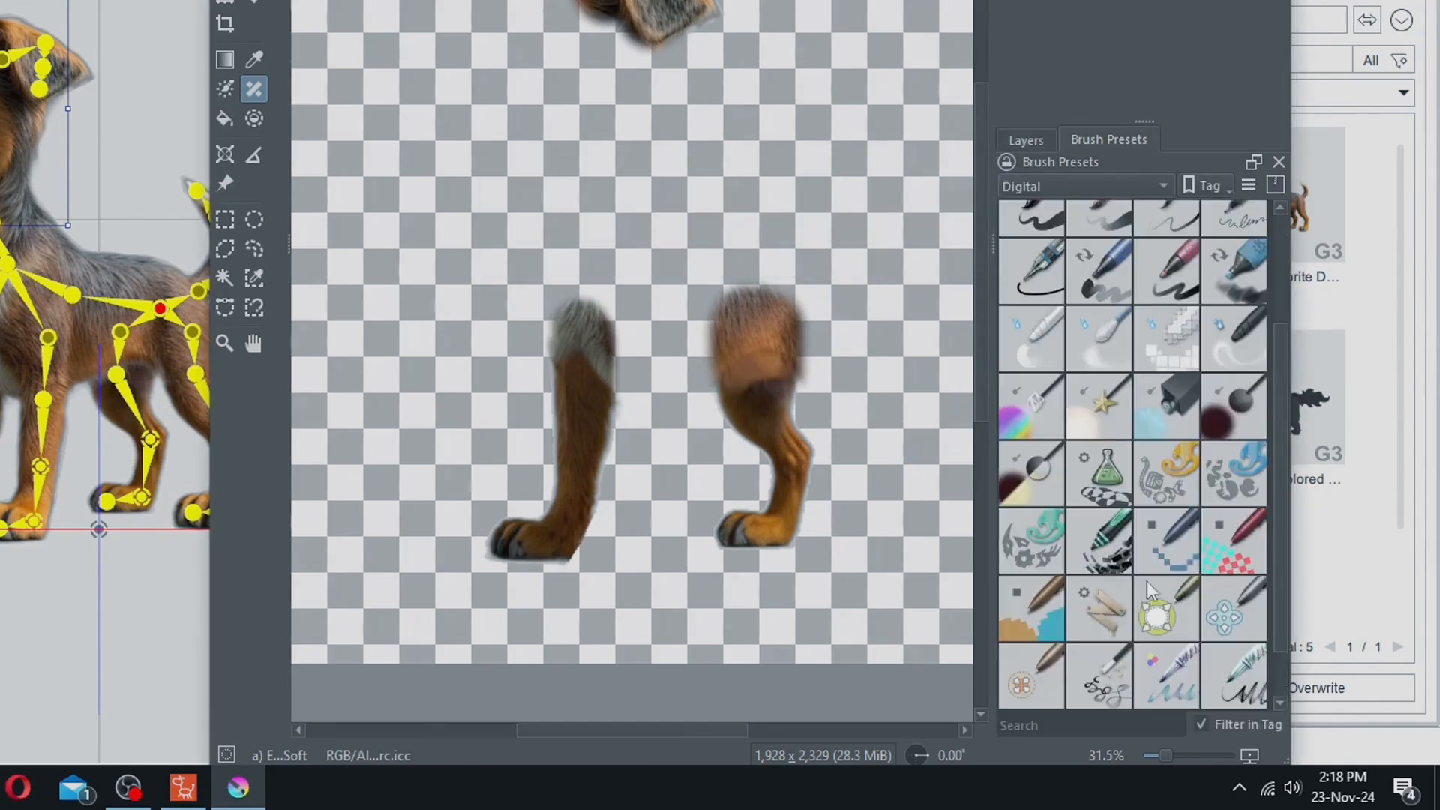
pyautogui.click(1028, 142)
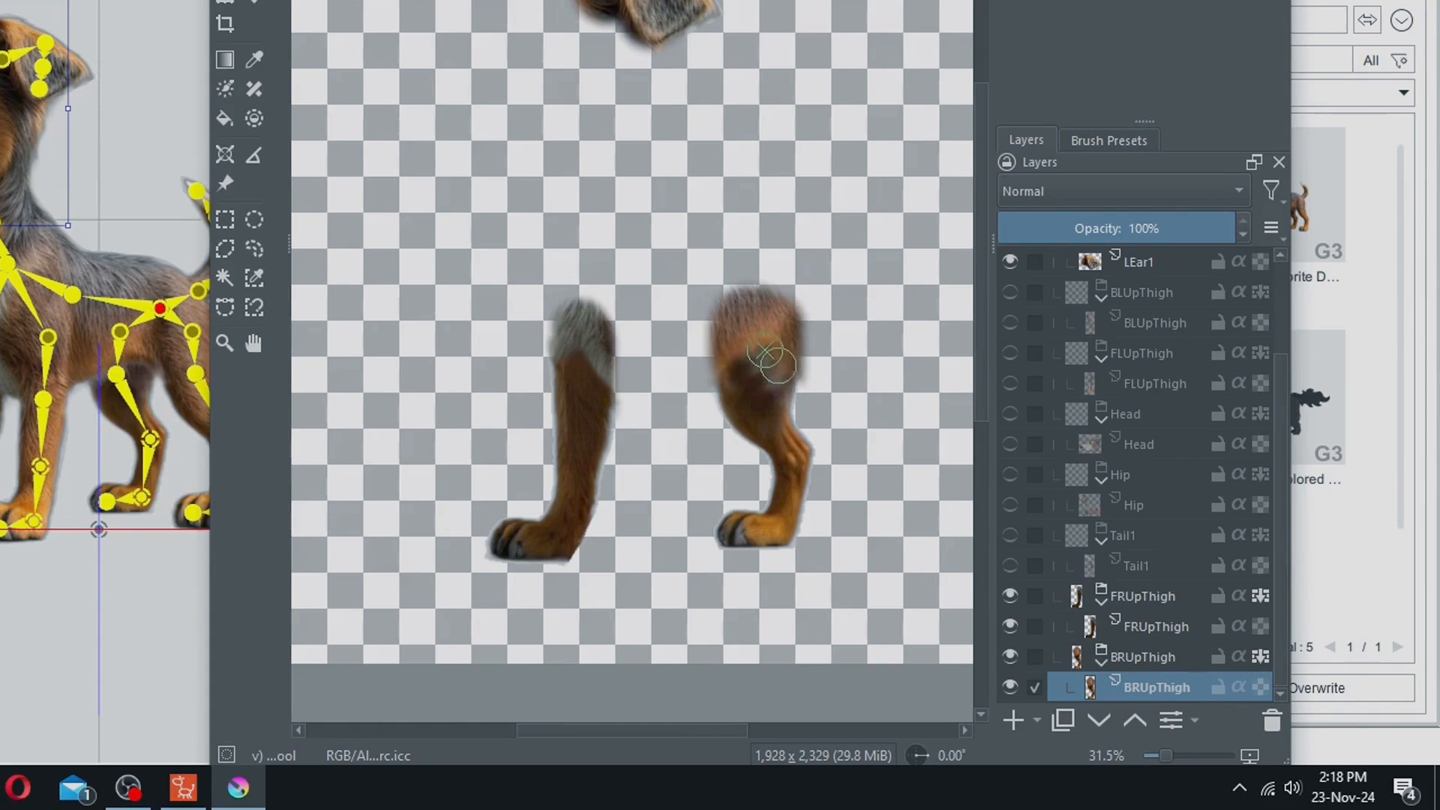
pyautogui.keyDown('ctrl'); pyautogui.click(754, 407); pyautogui.keyUp('ctrl')
pyautogui.moveTo(770, 423); pyautogui.dragTo(747, 391)
pyautogui.keyDown('ctrl'); pyautogui.click(765, 403); pyautogui.keyUp('ctrl')
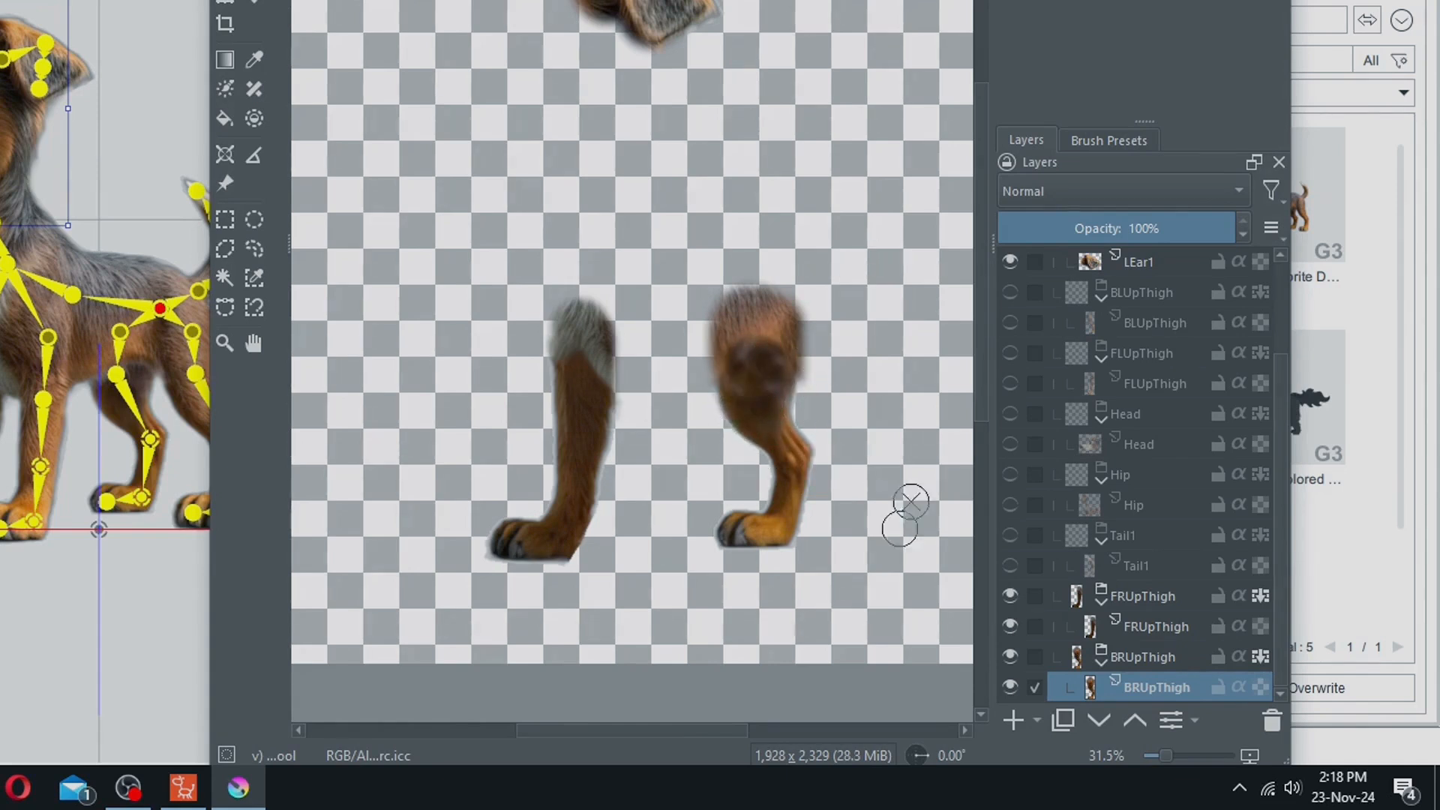
# Clone brown fur upward over the grey seam on the FRUpThigh layer
pyautogui.click(1156, 627)
pyautogui.moveTo(570, 415)
pyautogui.mouseDown()
pyautogui.moveTo(585, 407)
pyautogui.moveTo(577, 430)
pyautogui.moveTo(574, 352)
pyautogui.mouseUp()
pyautogui.keyDown('ctrl'); pyautogui.click(582, 403); pyautogui.keyUp('ctrl')
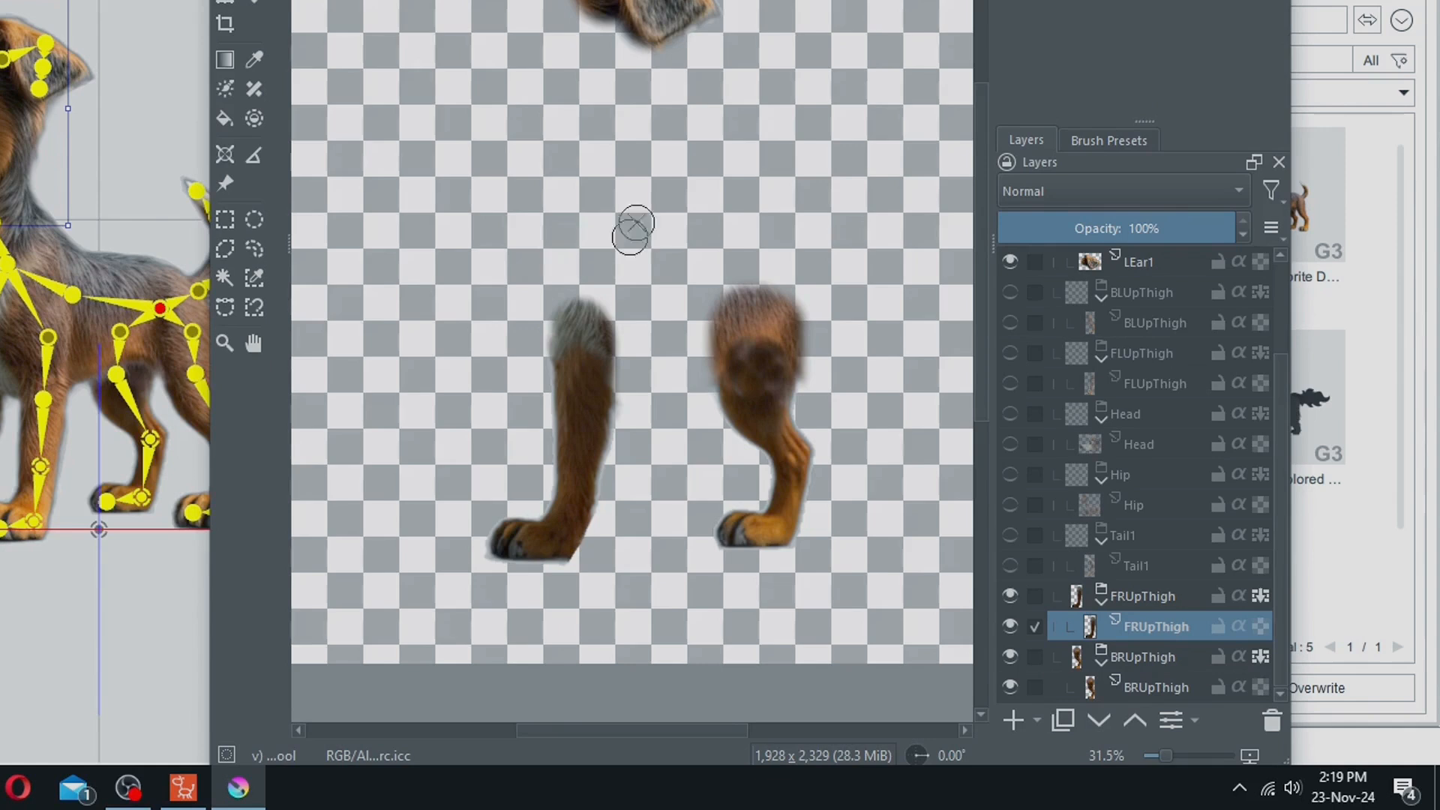
# Show the Tail1, Hip, Head, FLUpThigh and BLUpThigh groups and sprites again to restore the complete dog
pyautogui.click(1010, 564)
pyautogui.click(1010, 535)
pyautogui.click(1011, 474)
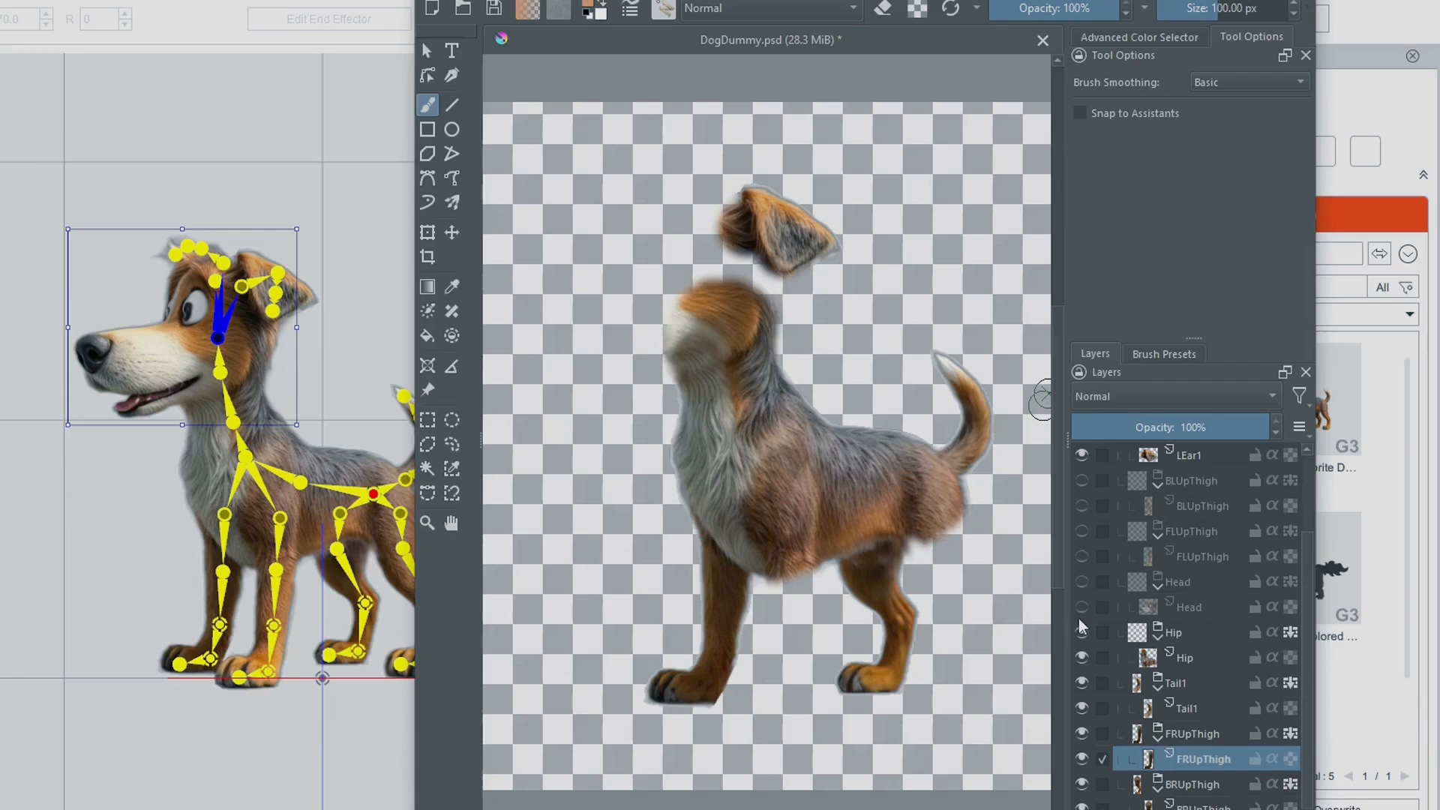
pyautogui.click(1010, 444)
pyautogui.click(1010, 414)
pyautogui.click(1010, 383)
pyautogui.click(1010, 353)
pyautogui.click(1011, 323)
pyautogui.click(1010, 292)
pyautogui.scroll(3, 1104, 269)
# Make the bone and RL_TalkingHead groups visible again and save DogDummy.psd
pyautogui.click(1081, 456)
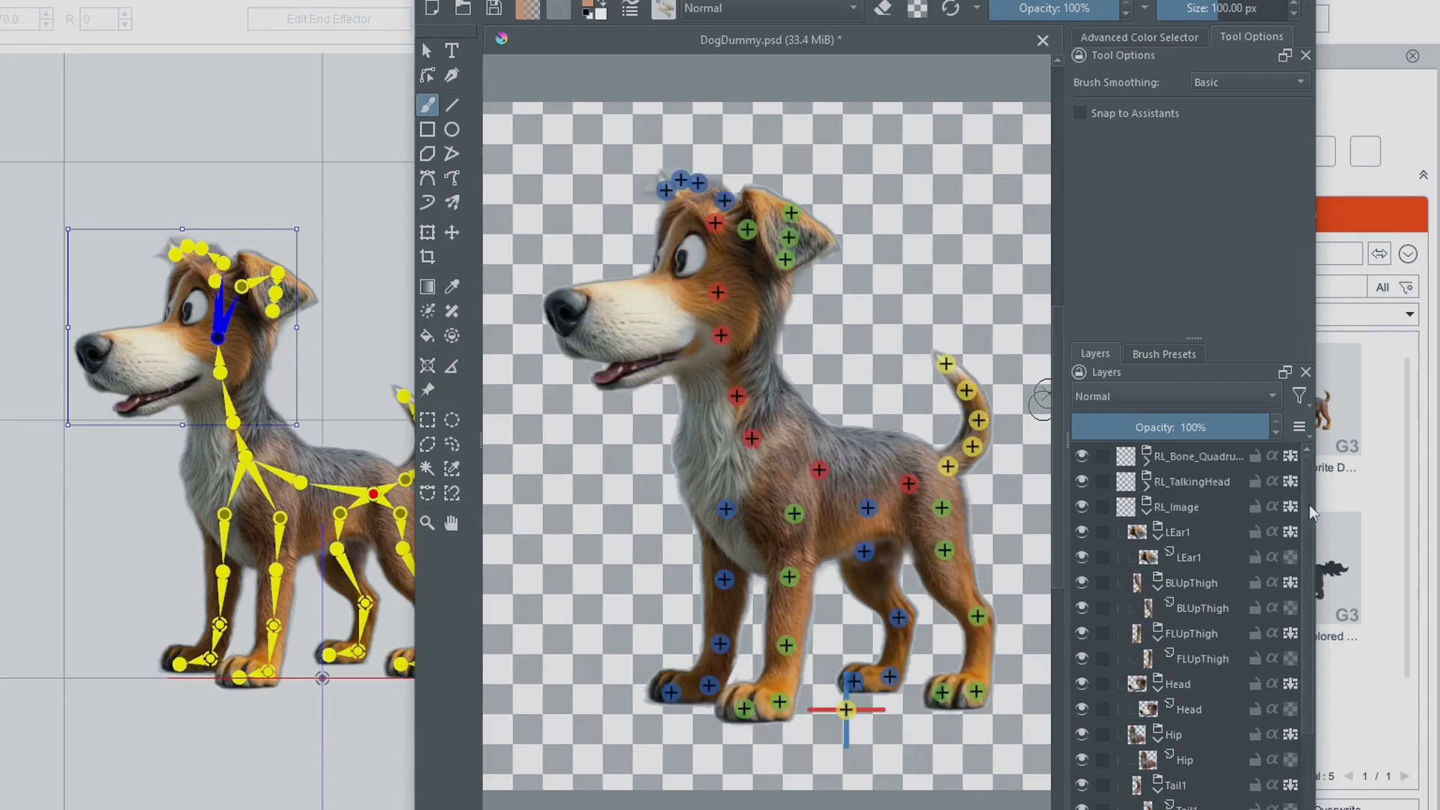
pyautogui.click(1146, 486)
pyautogui.click(1081, 507)
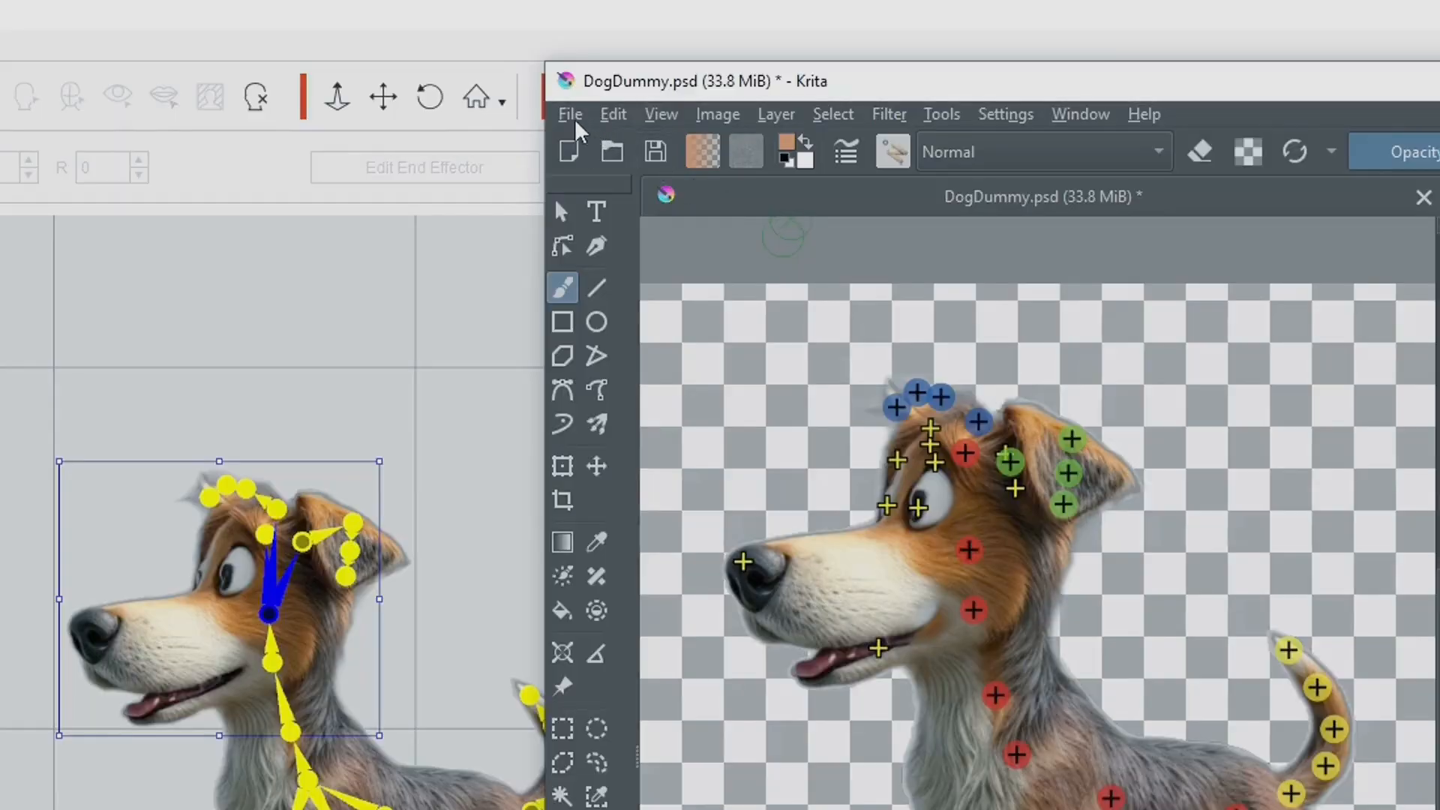
pyautogui.click(574, 120)
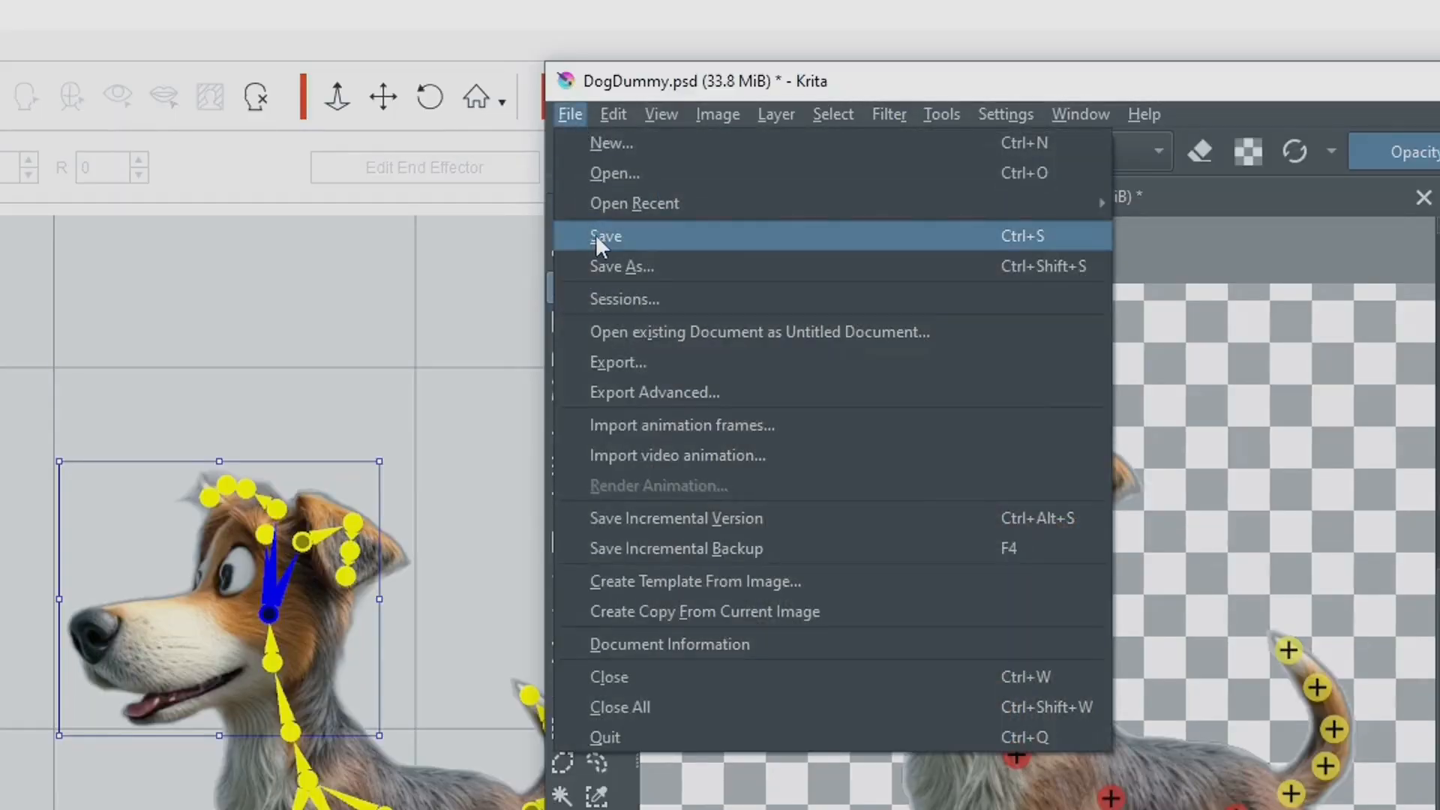
pyautogui.click(597, 238)
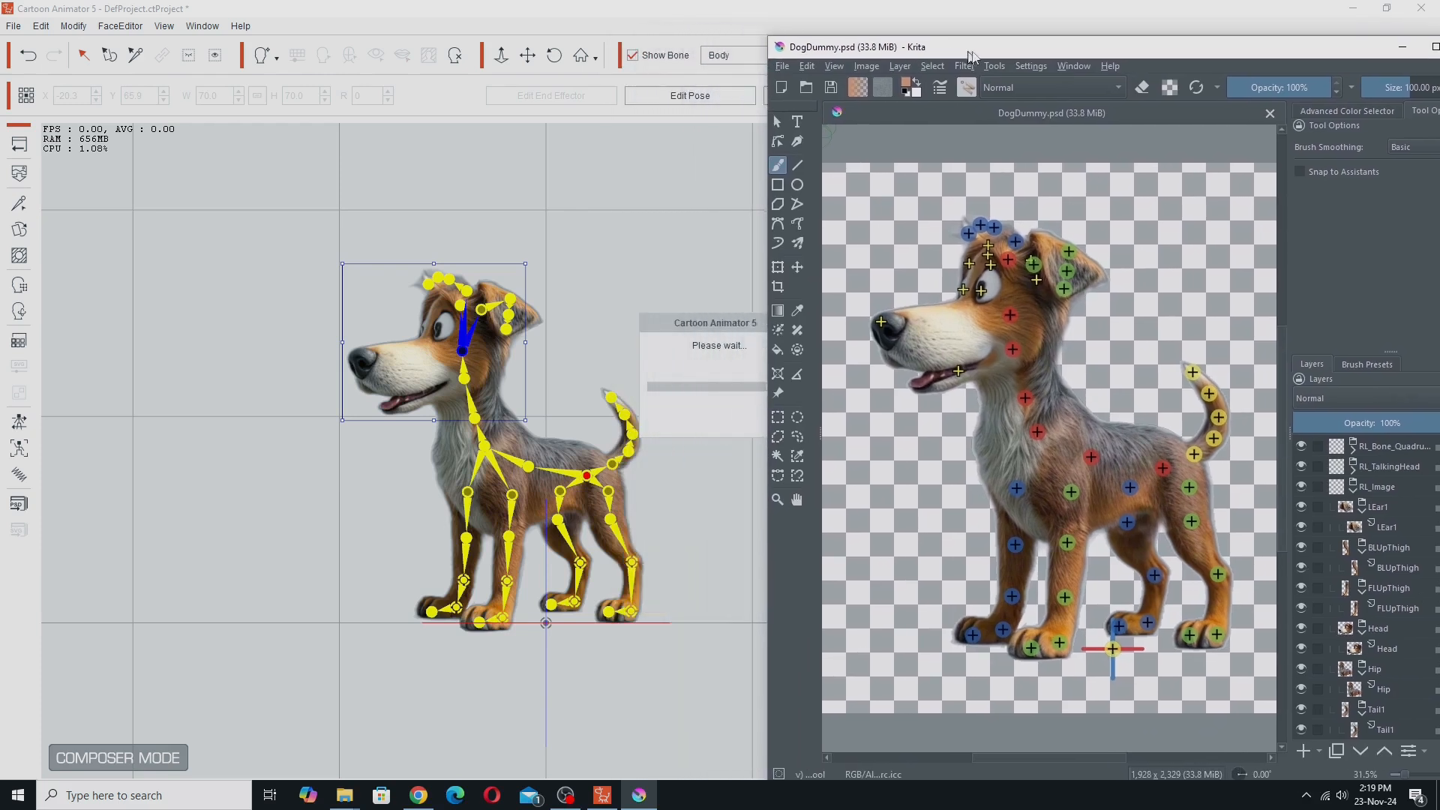
# Put the Krita window away, return to Cartoon Animator 5 and open the Bone Editor for the updated dog
pyautogui.moveTo(971, 56); pyautogui.dragTo(1026, 49)
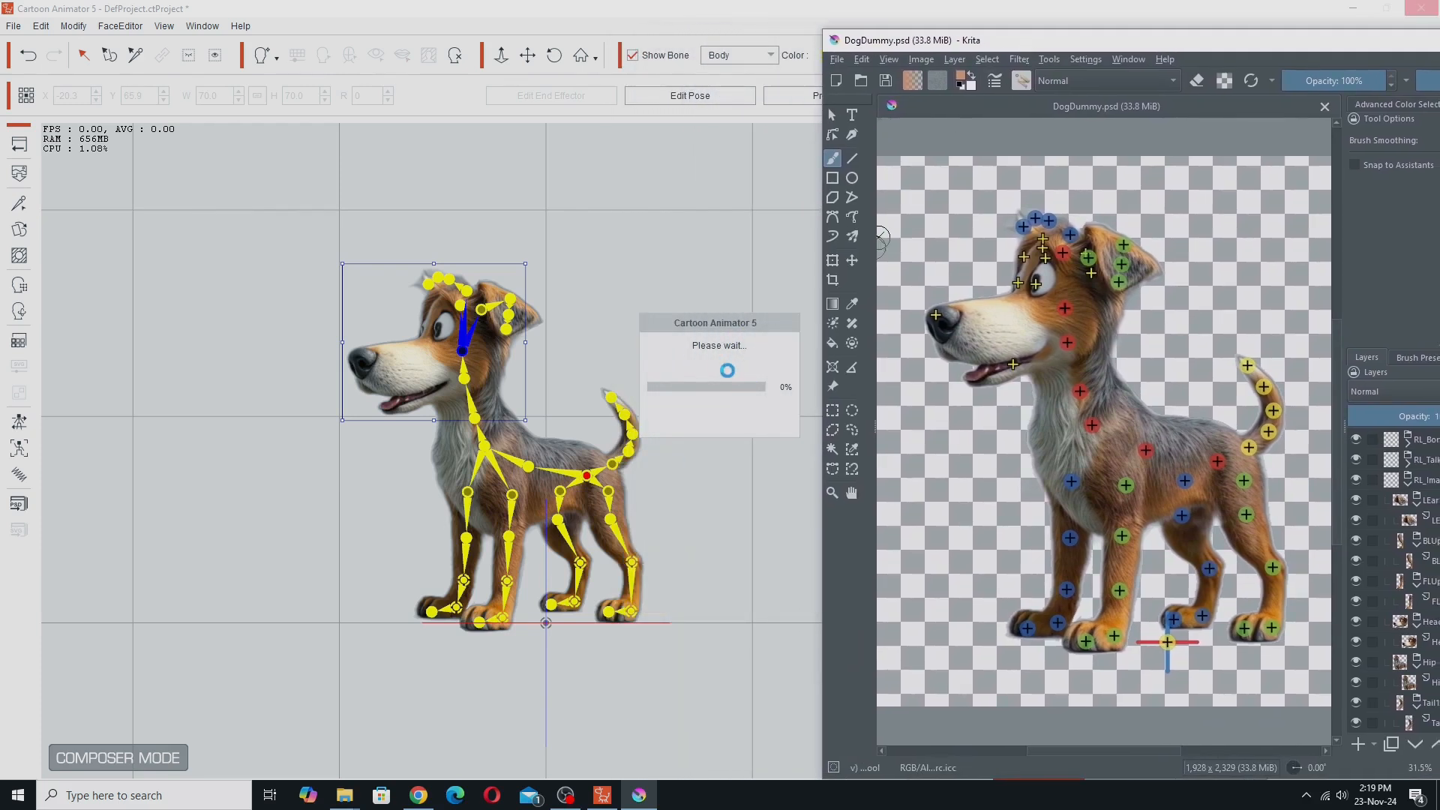
pyautogui.moveTo(1311, 46); pyautogui.dragTo(1142, 56)
pyautogui.click(1288, 48)
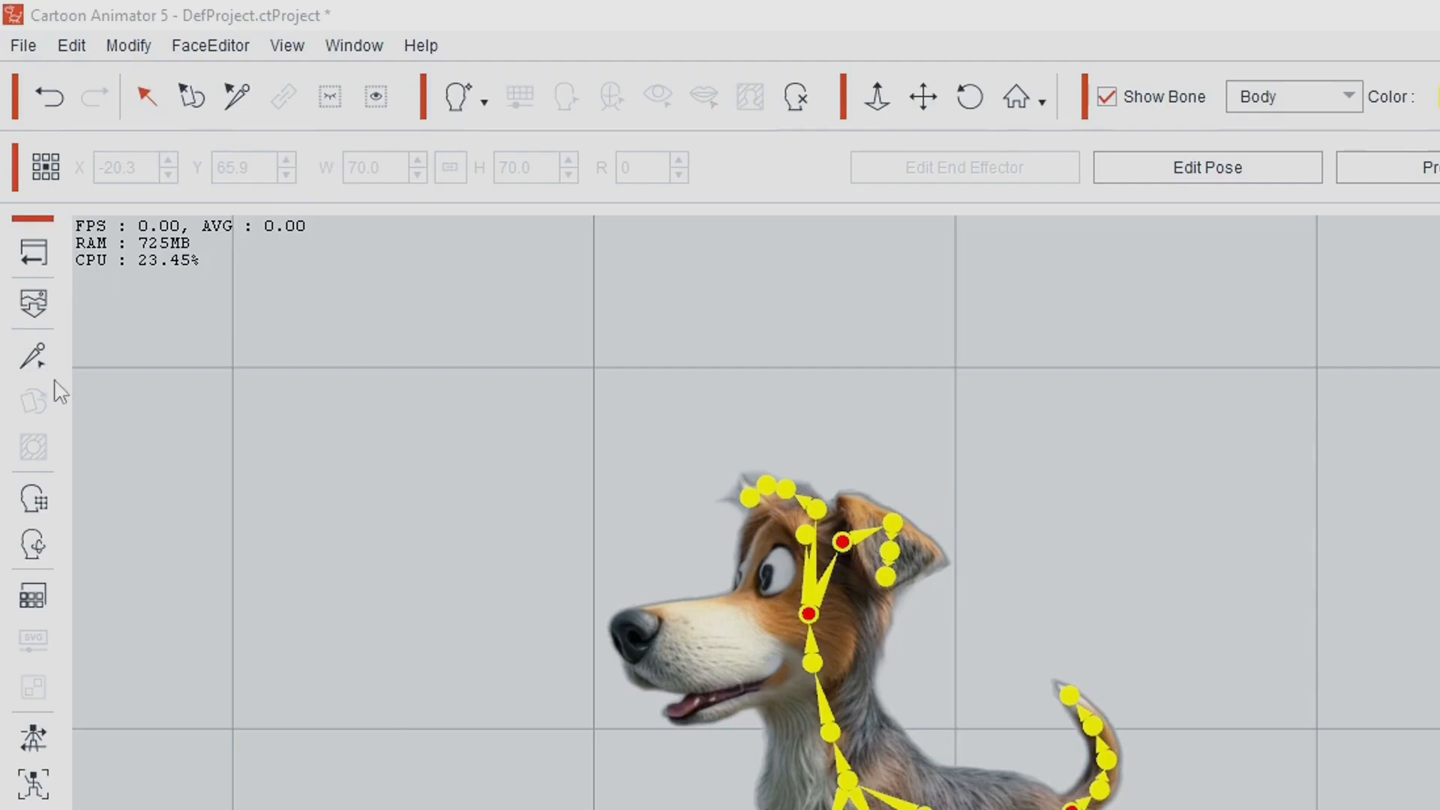
pyautogui.click(19, 204)
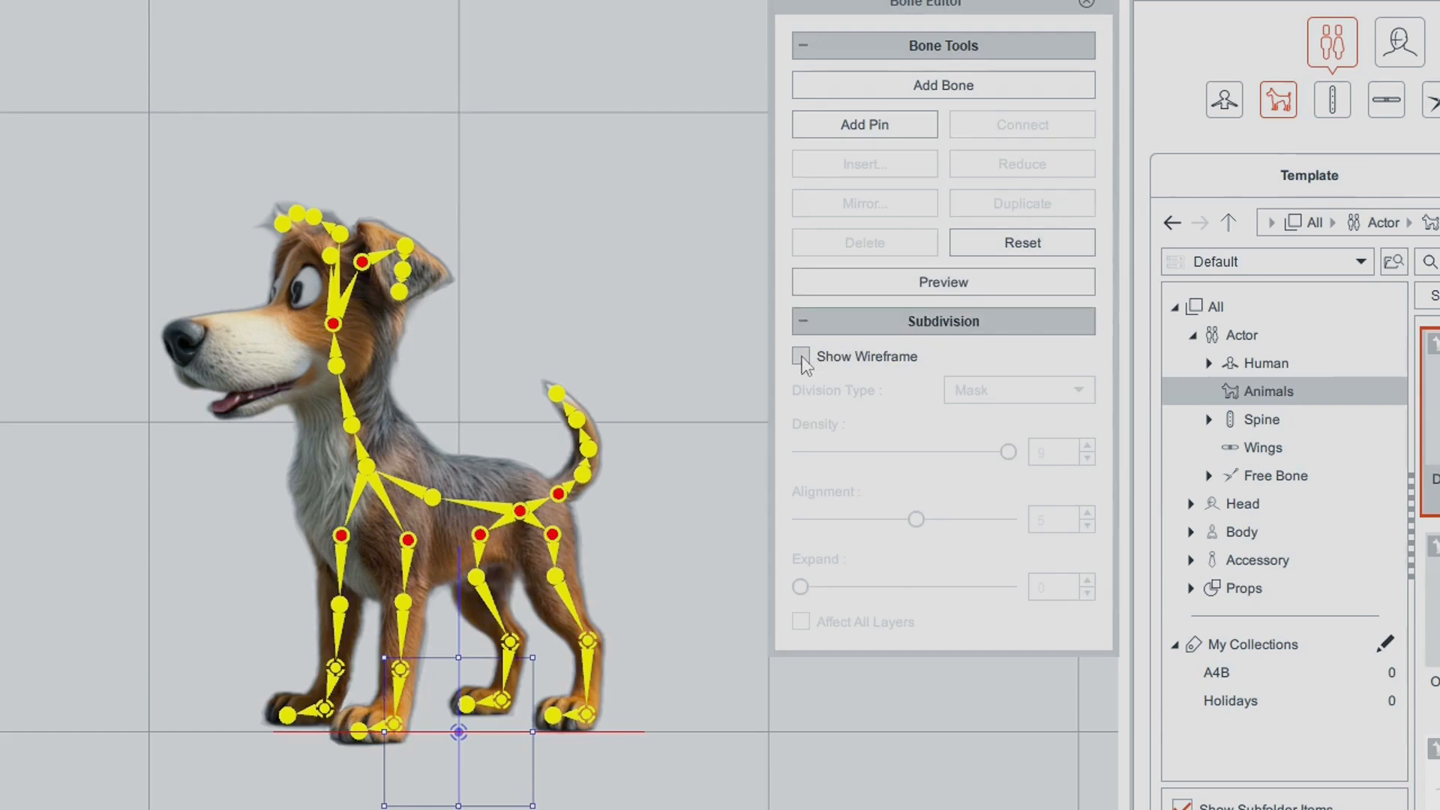
# Show the dog's wireframe, set subdivision Density to 7 and Alignment to 6 for all layers, and hide the wireframe again
pyautogui.click(801, 356)
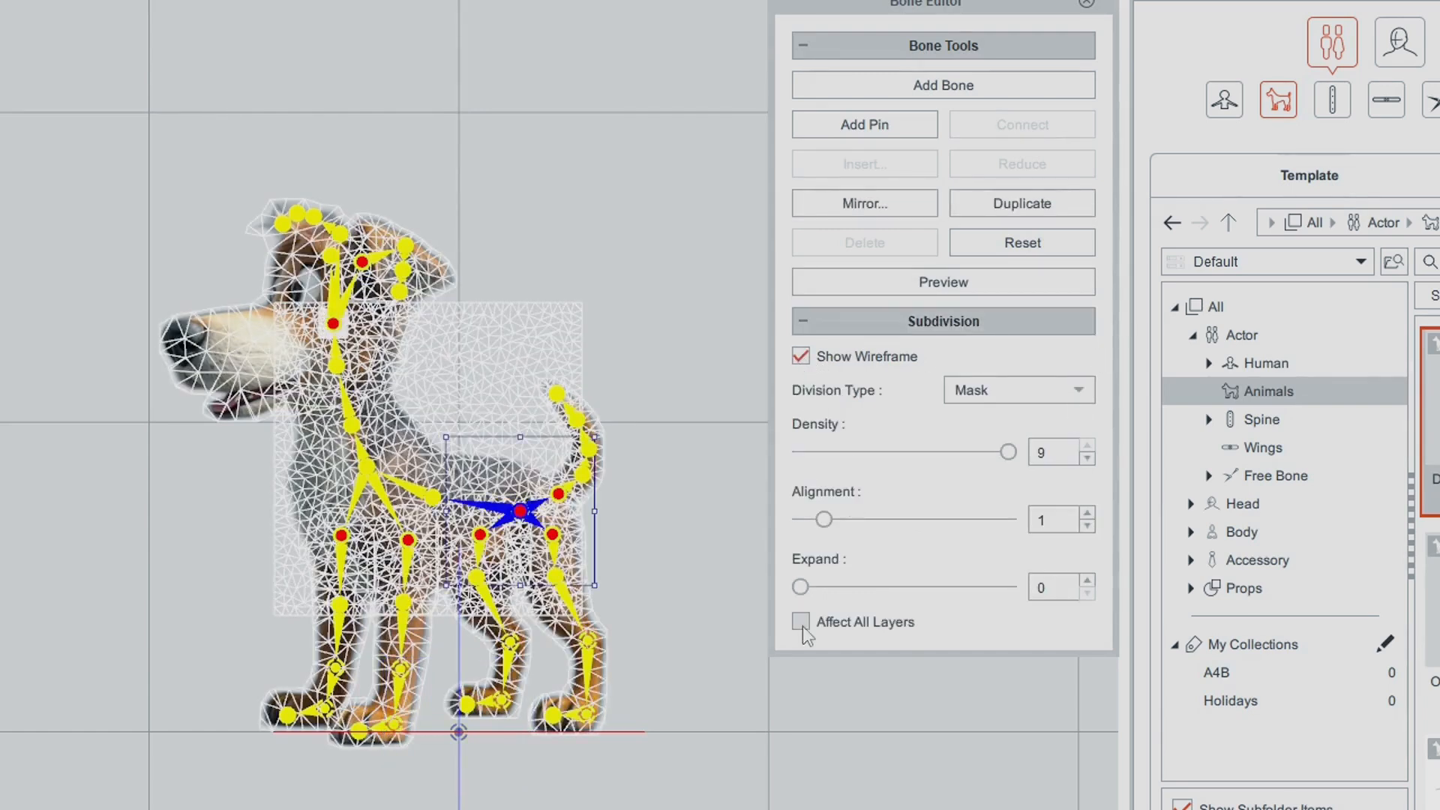
pyautogui.click(801, 623)
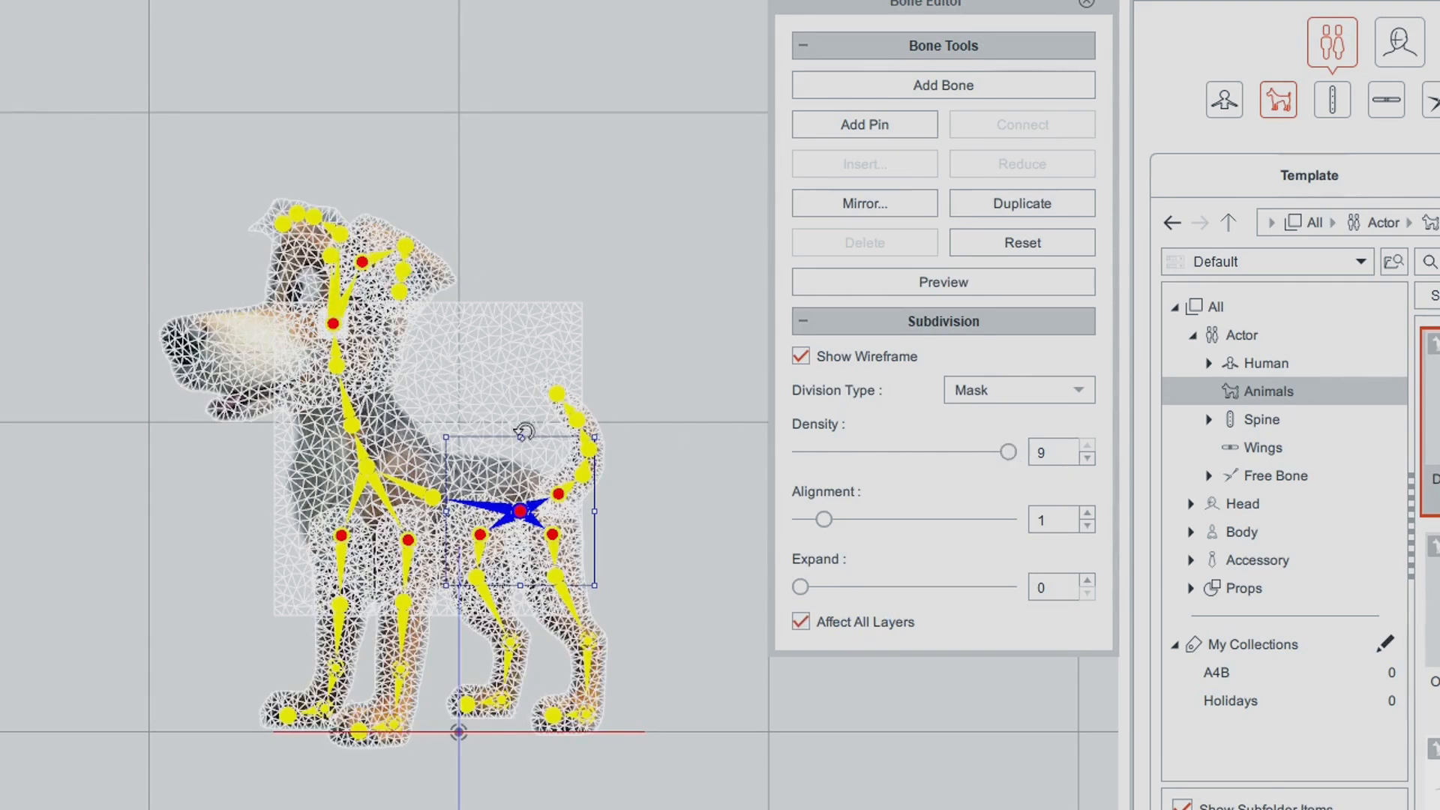
pyautogui.moveTo(1007, 452); pyautogui.dragTo(964, 453)
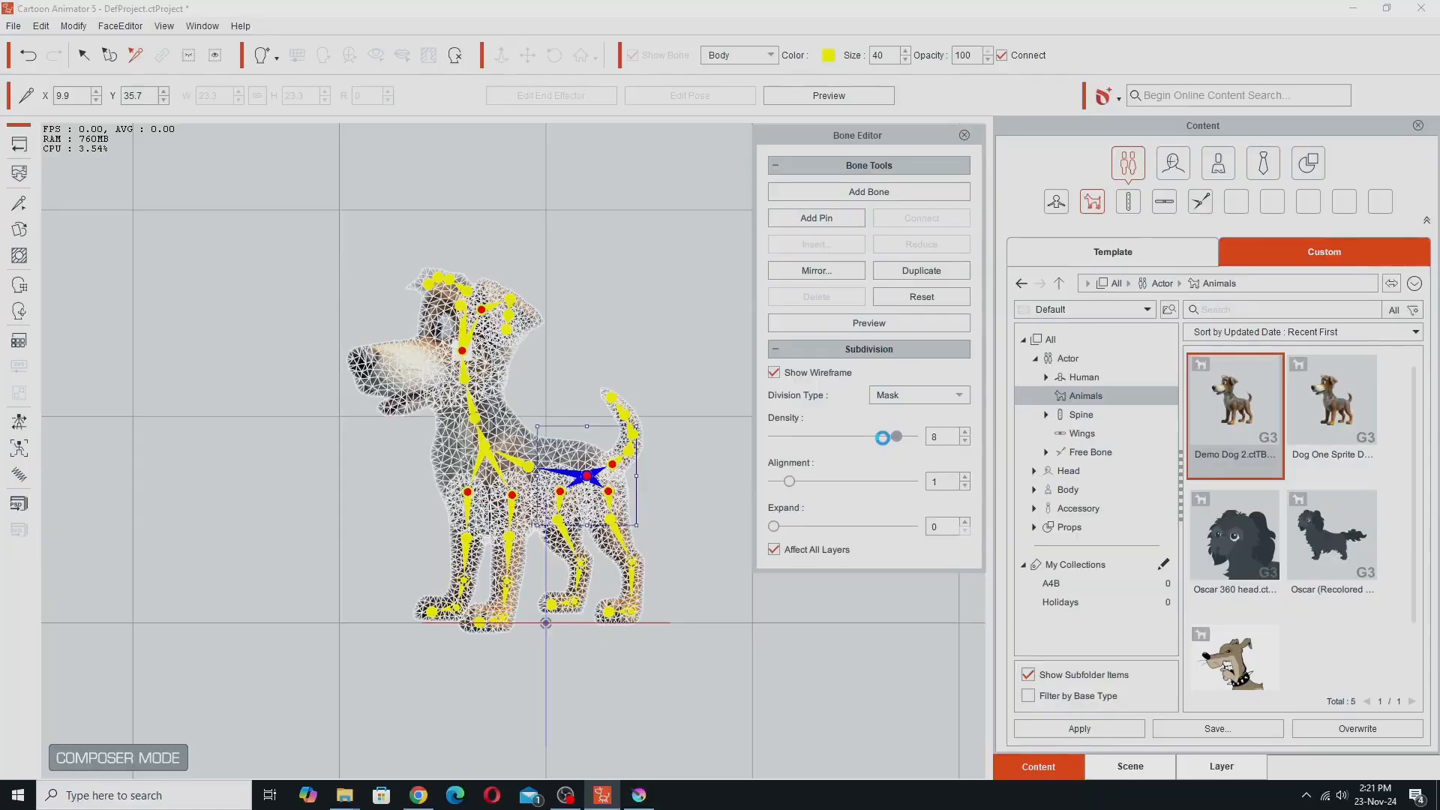
pyautogui.moveTo(882, 438); pyautogui.dragTo(884, 440)
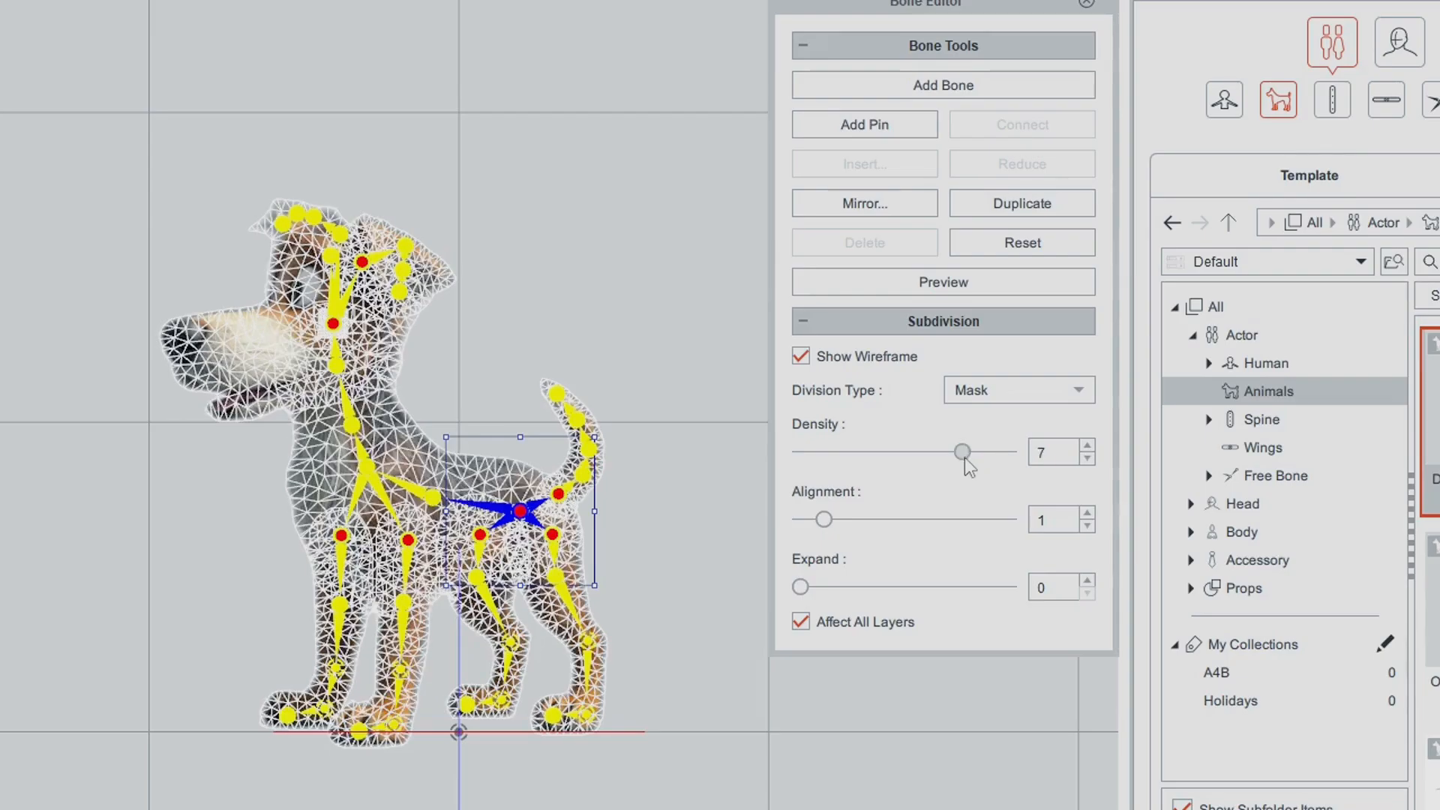
pyautogui.moveTo(824, 519); pyautogui.dragTo(915, 521)
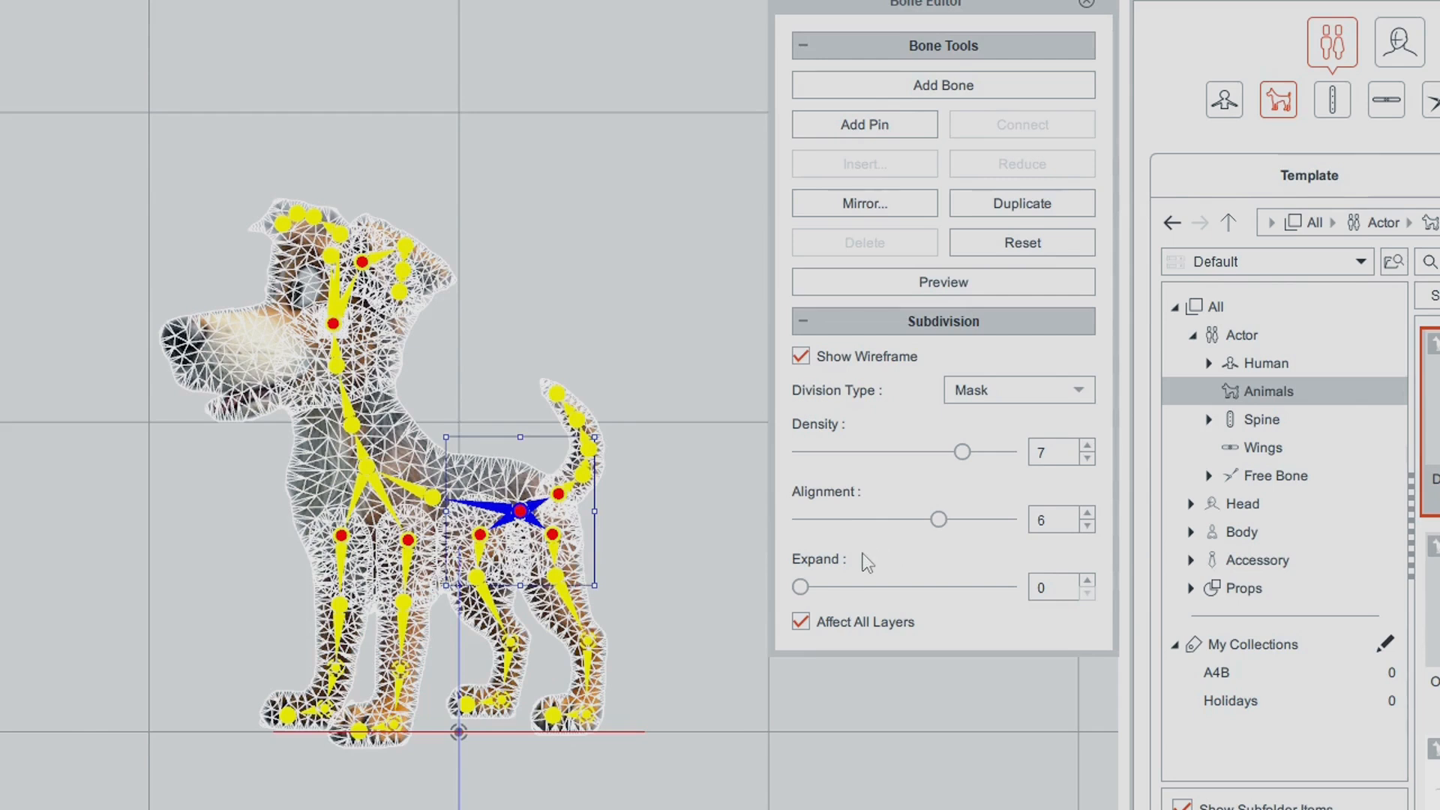
pyautogui.click(801, 357)
# Preview the rig and test-pose both back legs, swinging the near one backward and then forward to check the thigh deformation
pyautogui.click(924, 282)
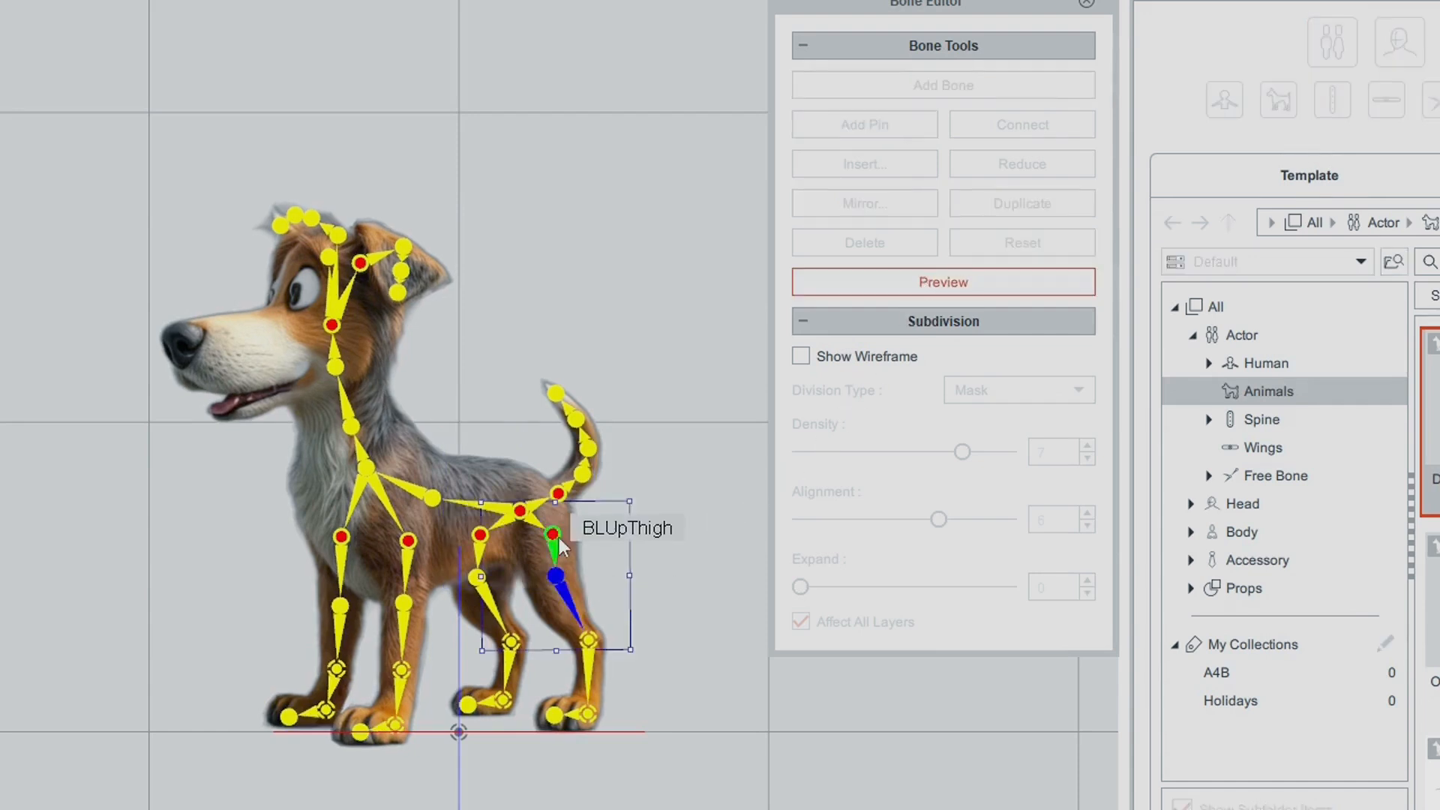
pyautogui.moveTo(643, 593)
pyautogui.mouseDown()
pyautogui.moveTo(694, 479)
pyautogui.moveTo(646, 588)
pyautogui.mouseUp()
pyautogui.click(578, 593)
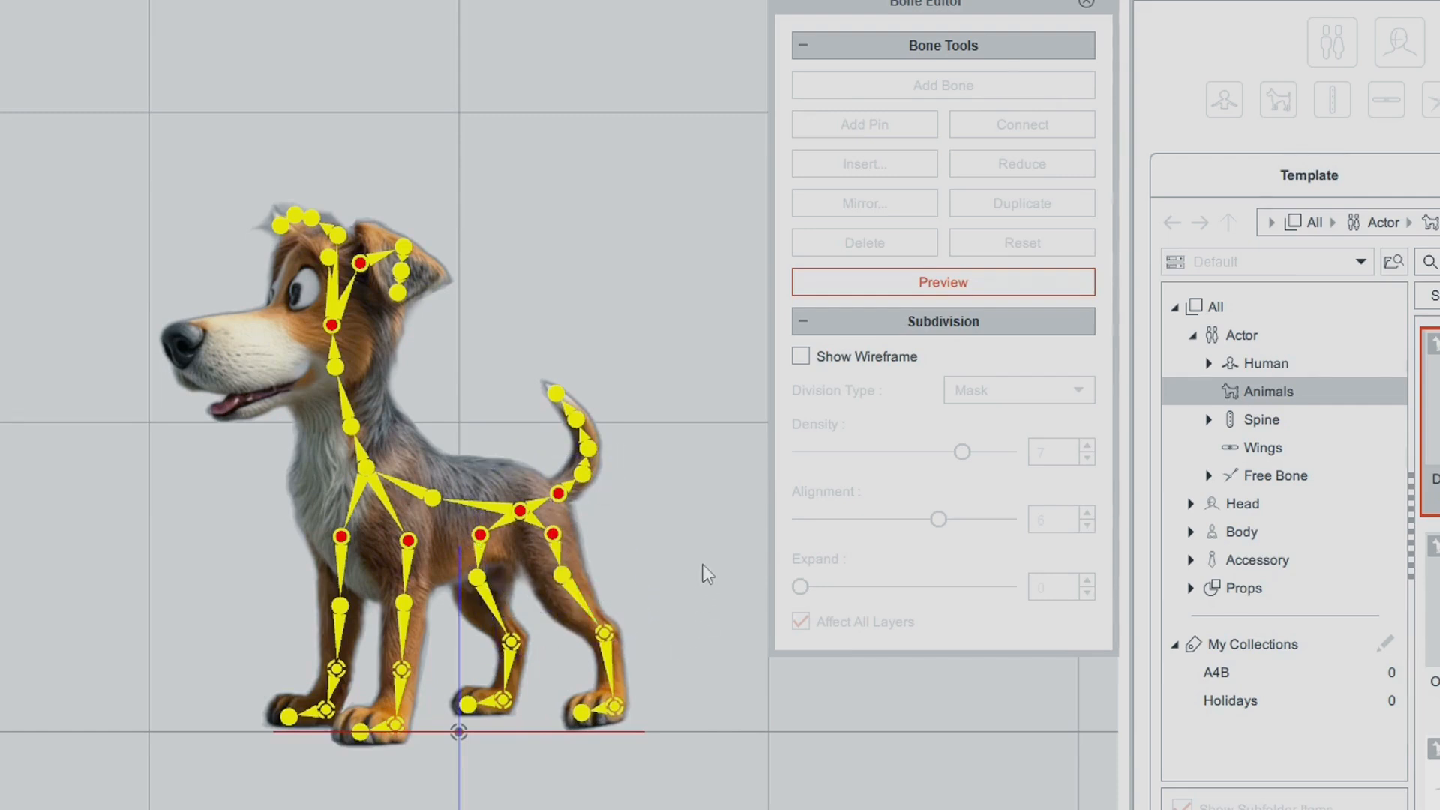
pyautogui.moveTo(668, 626); pyautogui.dragTo(660, 596)
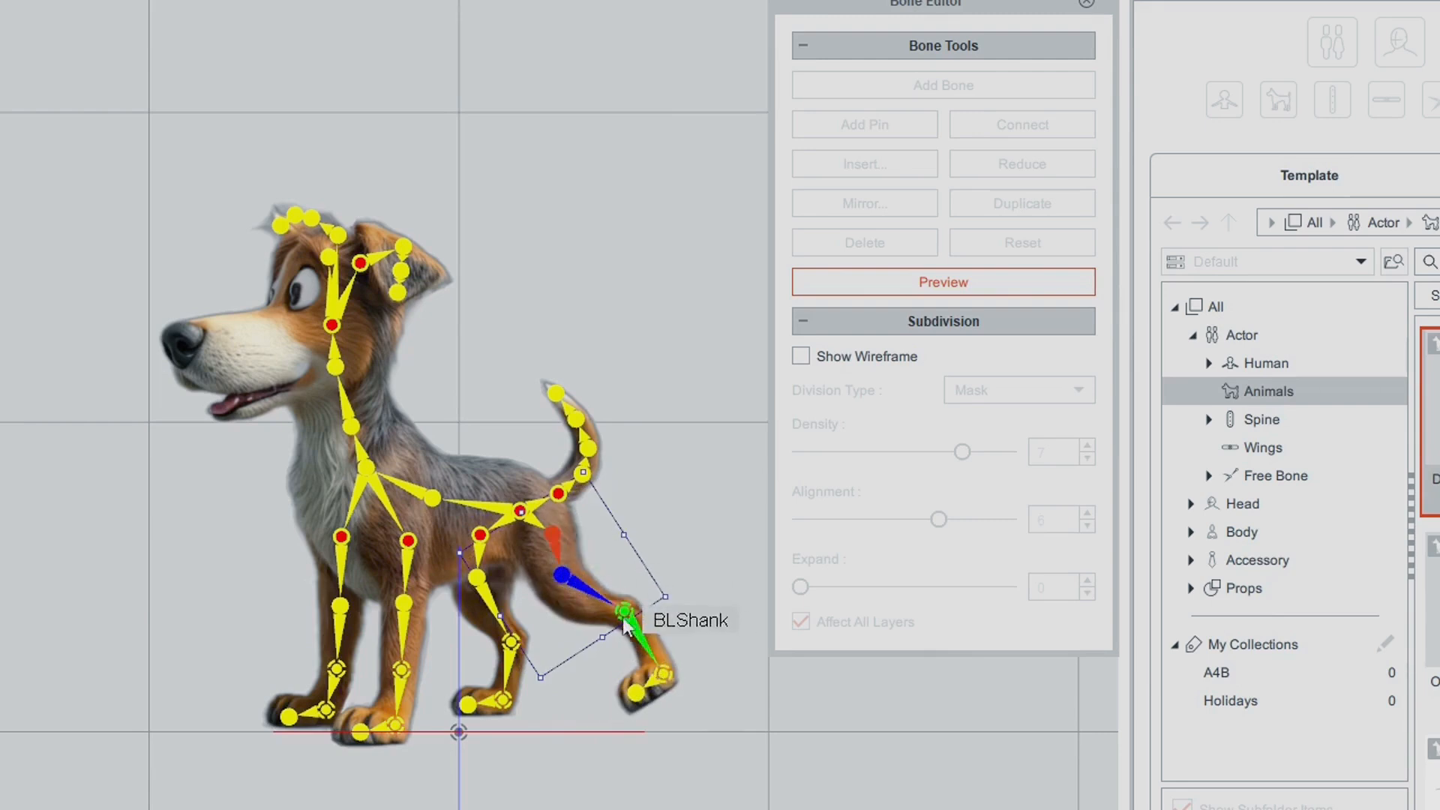
pyautogui.moveTo(493, 611); pyautogui.dragTo(574, 655)
pyautogui.click(559, 556)
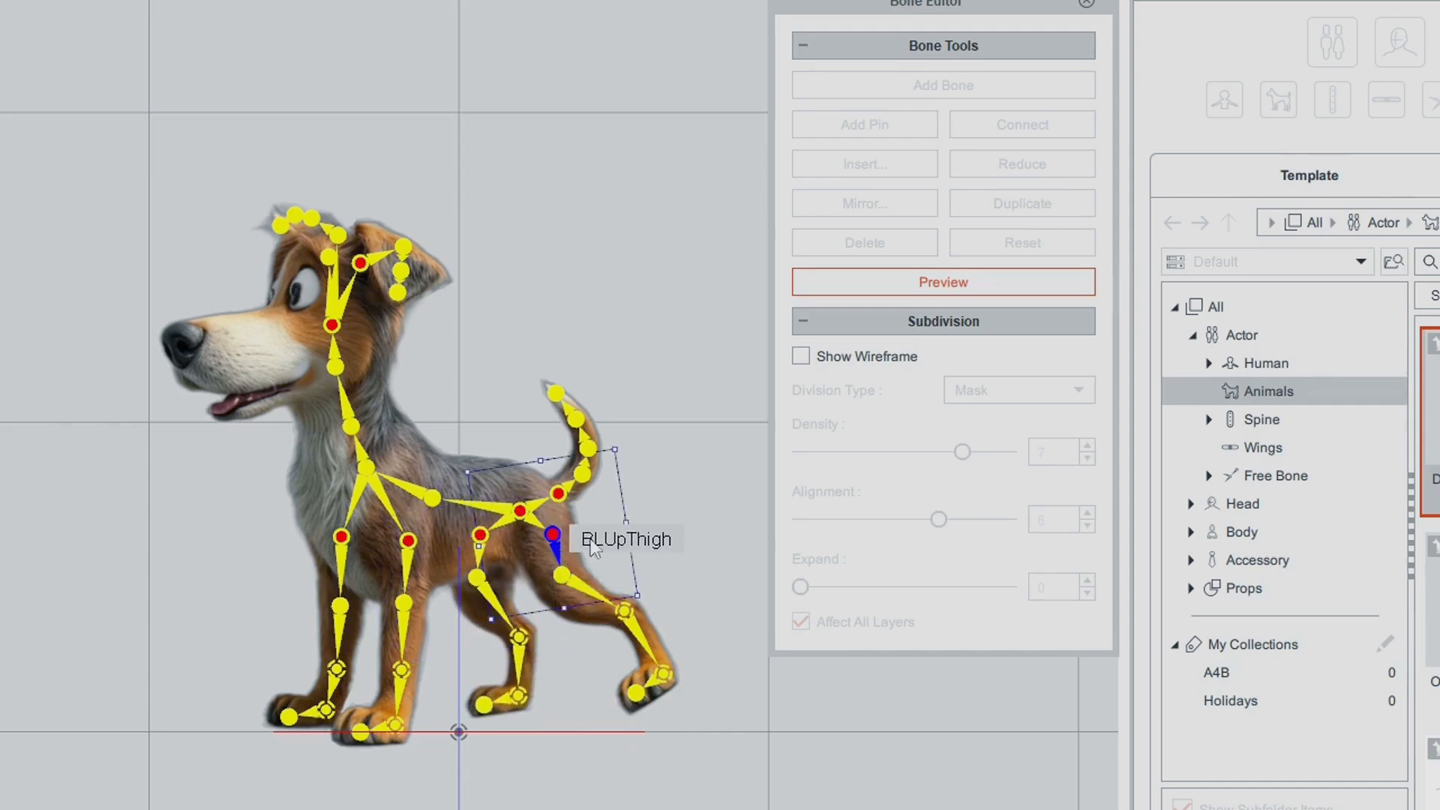
pyautogui.moveTo(628, 542); pyautogui.dragTo(610, 583)
# Test-pose the front leg bones in the preview to check how the shoulders and lower legs bend
pyautogui.click(408, 563)
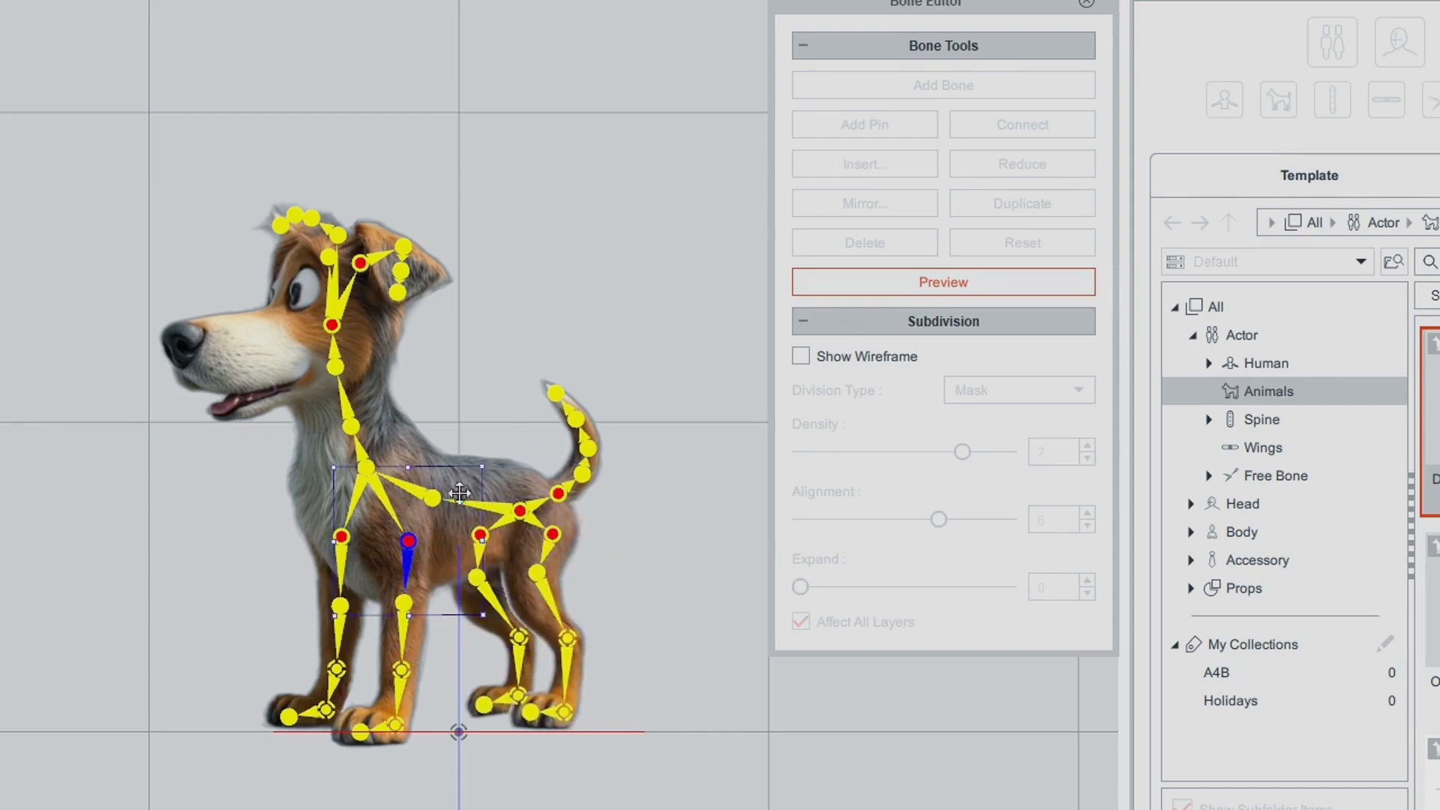
pyautogui.moveTo(481, 451); pyautogui.dragTo(477, 509)
pyautogui.click(377, 602)
pyautogui.moveTo(424, 700); pyautogui.dragTo(454, 637)
pyautogui.click(398, 676)
pyautogui.moveTo(431, 729); pyautogui.dragTo(468, 685)
# Test the tail, head, neck and remaining front leg bones in the preview, then end the preview
pyautogui.click(582, 475)
pyautogui.moveTo(666, 385); pyautogui.dragTo(681, 401)
pyautogui.click(397, 337)
pyautogui.moveTo(467, 351)
pyautogui.mouseDown()
pyautogui.moveTo(478, 337)
pyautogui.moveTo(462, 417)
pyautogui.moveTo(466, 348)
pyautogui.mouseUp()
pyautogui.click(401, 374)
pyautogui.click(411, 423)
pyautogui.click(404, 540)
pyautogui.moveTo(347, 495)
pyautogui.mouseDown()
pyautogui.moveTo(366, 492)
pyautogui.moveTo(350, 504)
pyautogui.mouseUp()
pyautogui.click(879, 308)
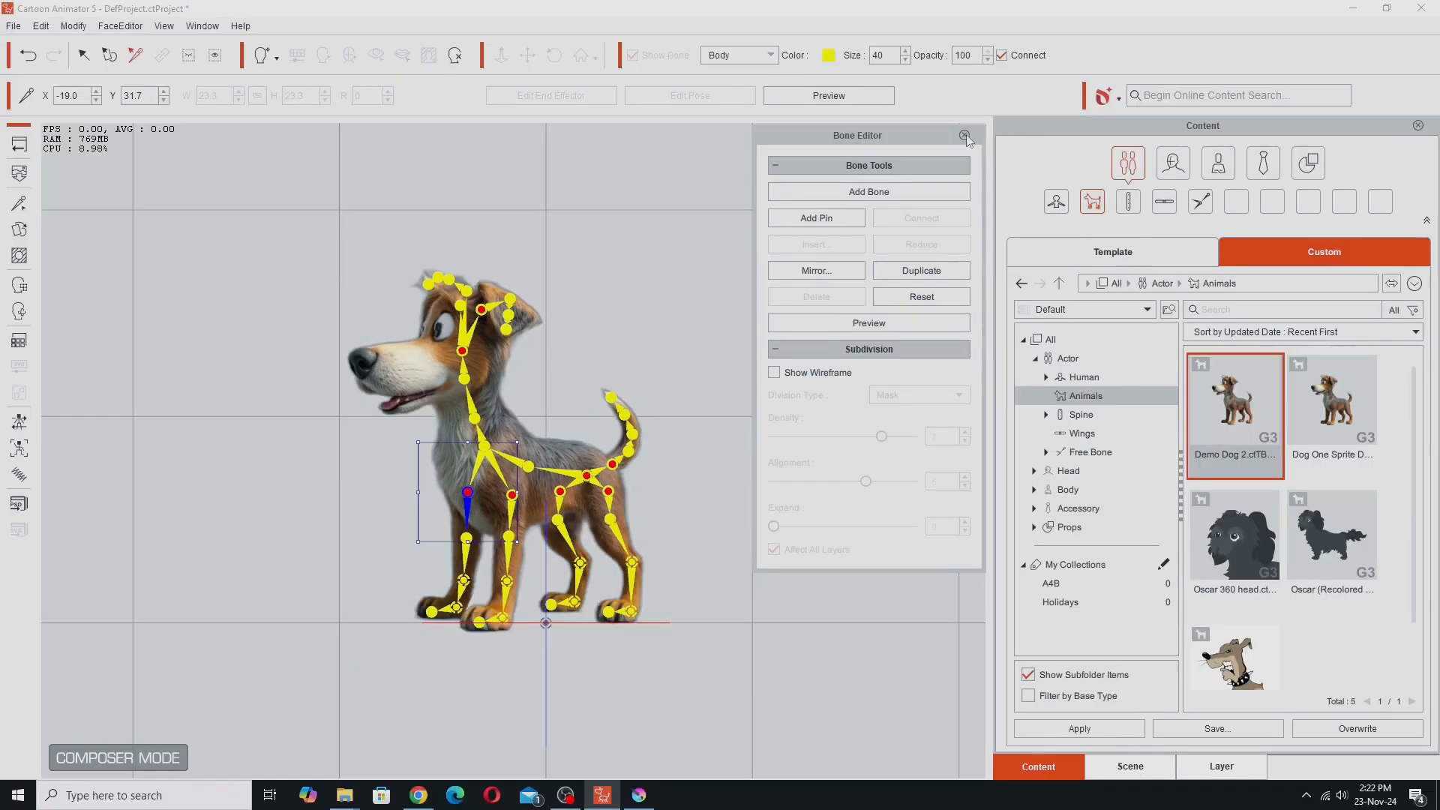
# Close the Bone Editor and overwrite the saved Demo Dog 2 custom actor with the updated rig
pyautogui.click(1025, 68)
pyautogui.click(1342, 731)
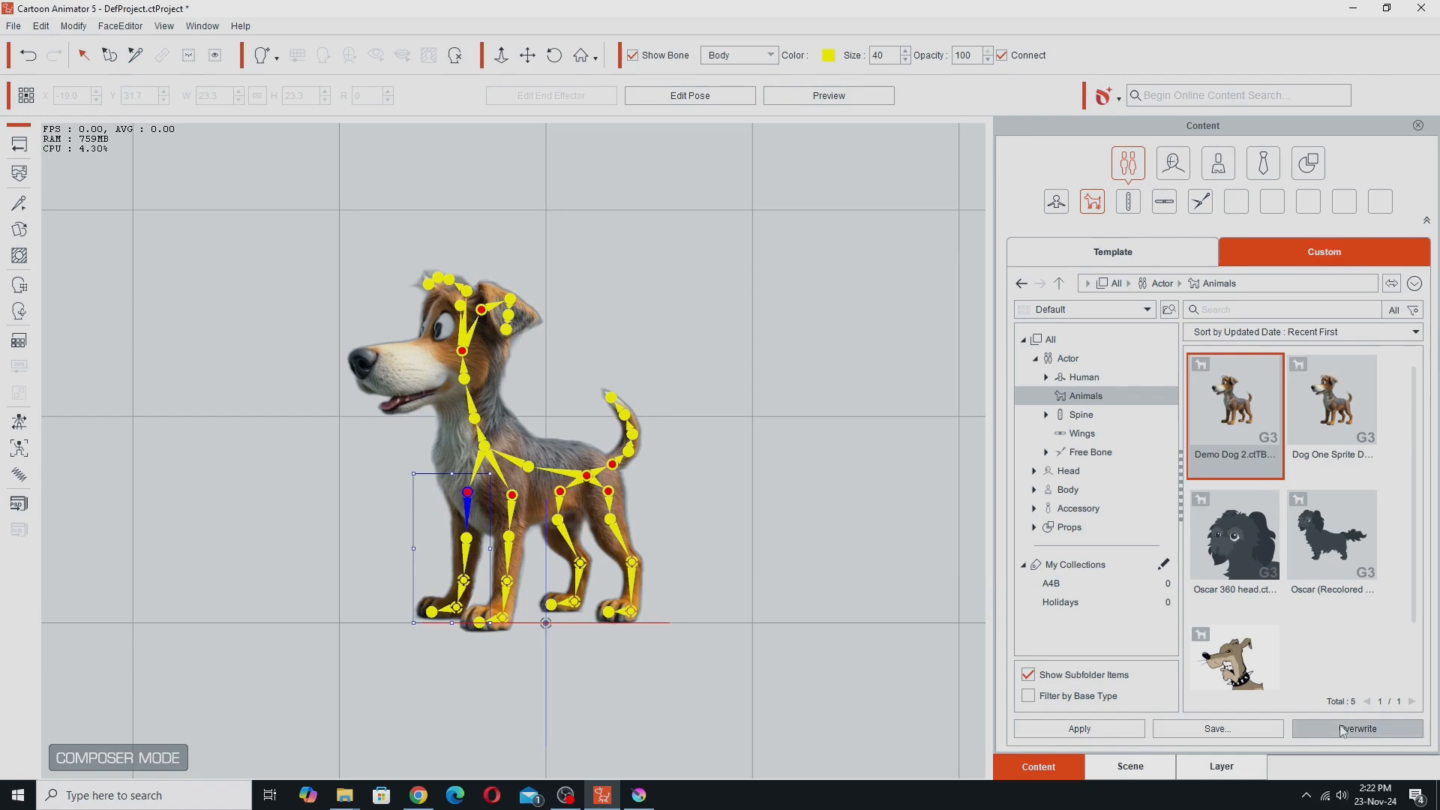
pyautogui.click(698, 430)
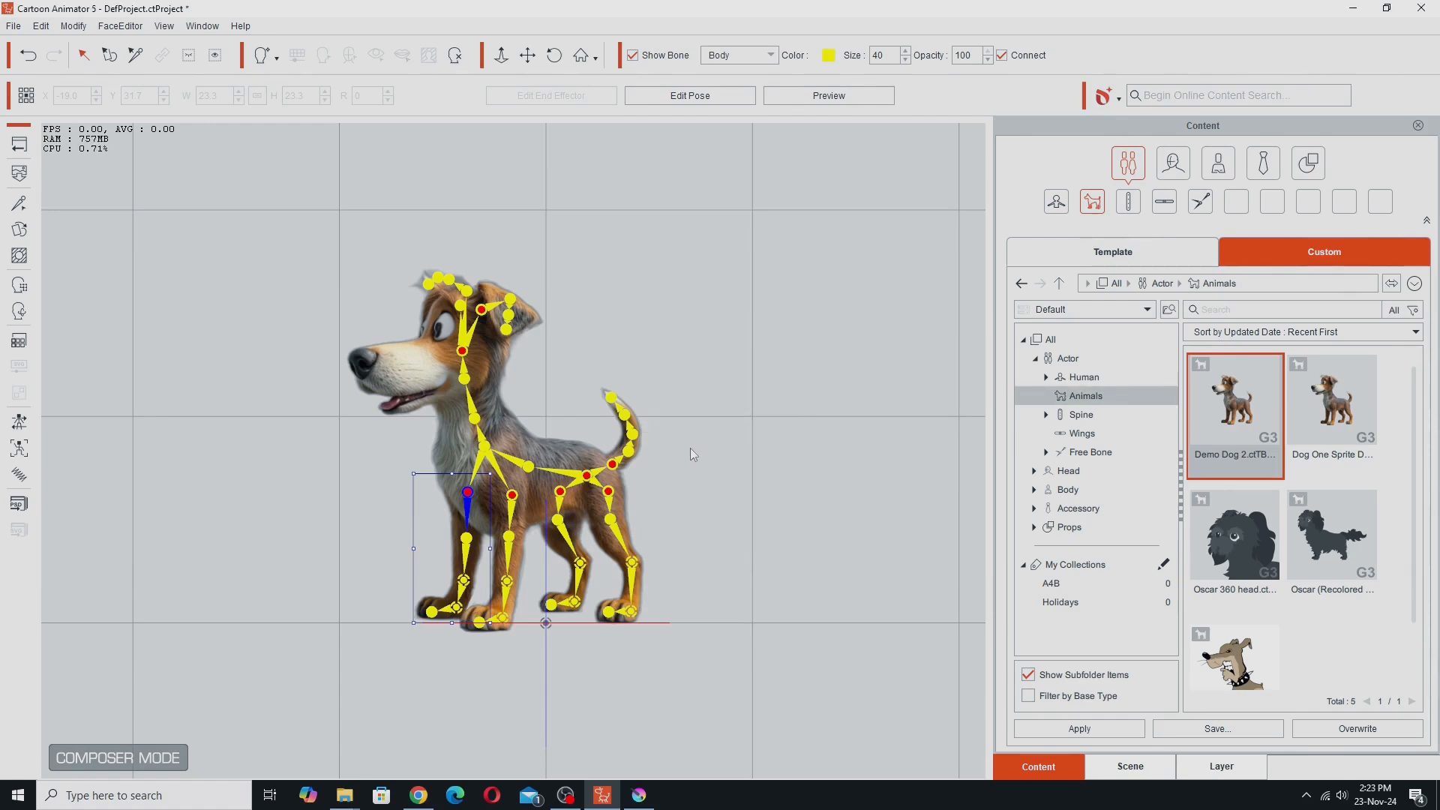
# Examine the dog's layer order and the facial layers inside Head > Talking Head, then return to the content library
pyautogui.click(1211, 765)
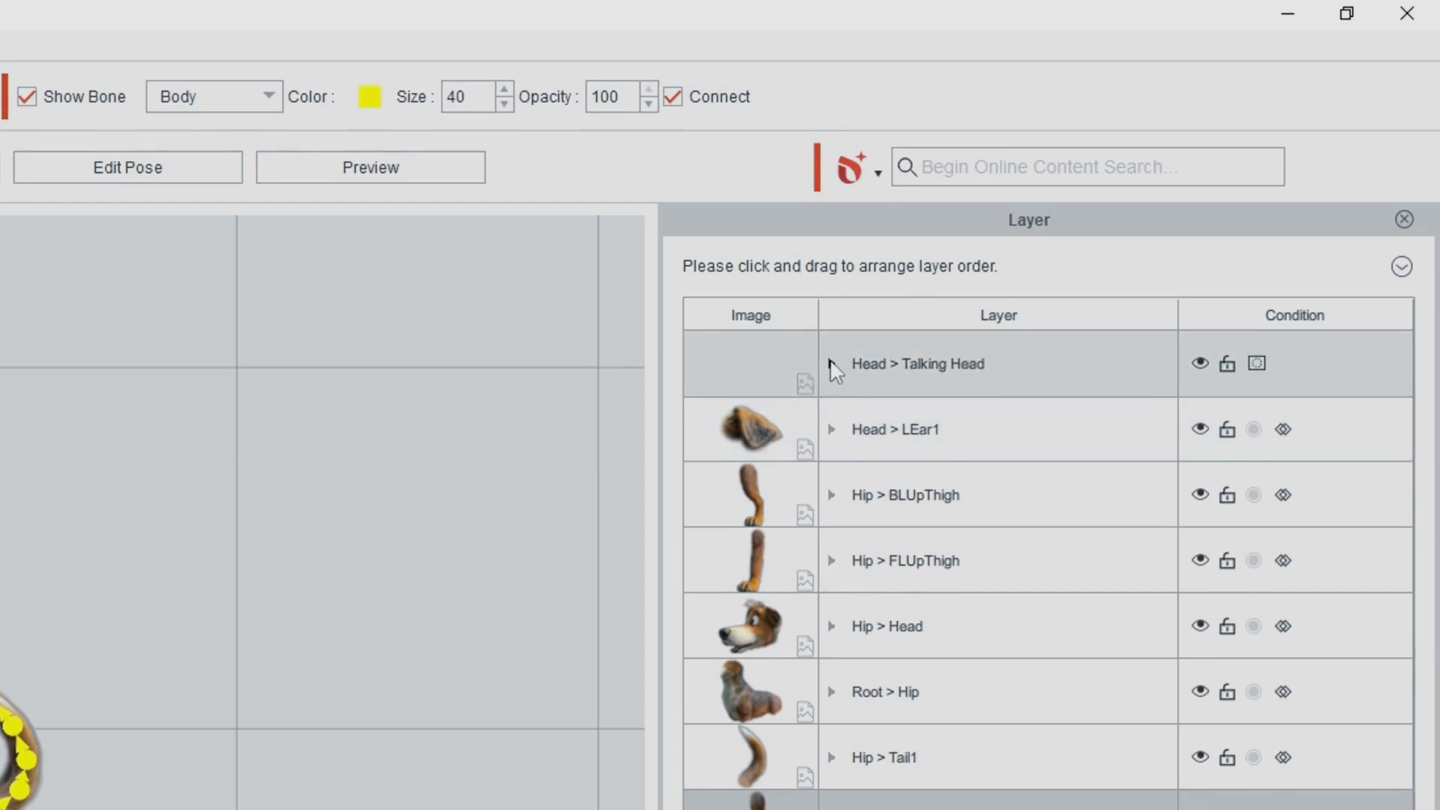
pyautogui.click(832, 364)
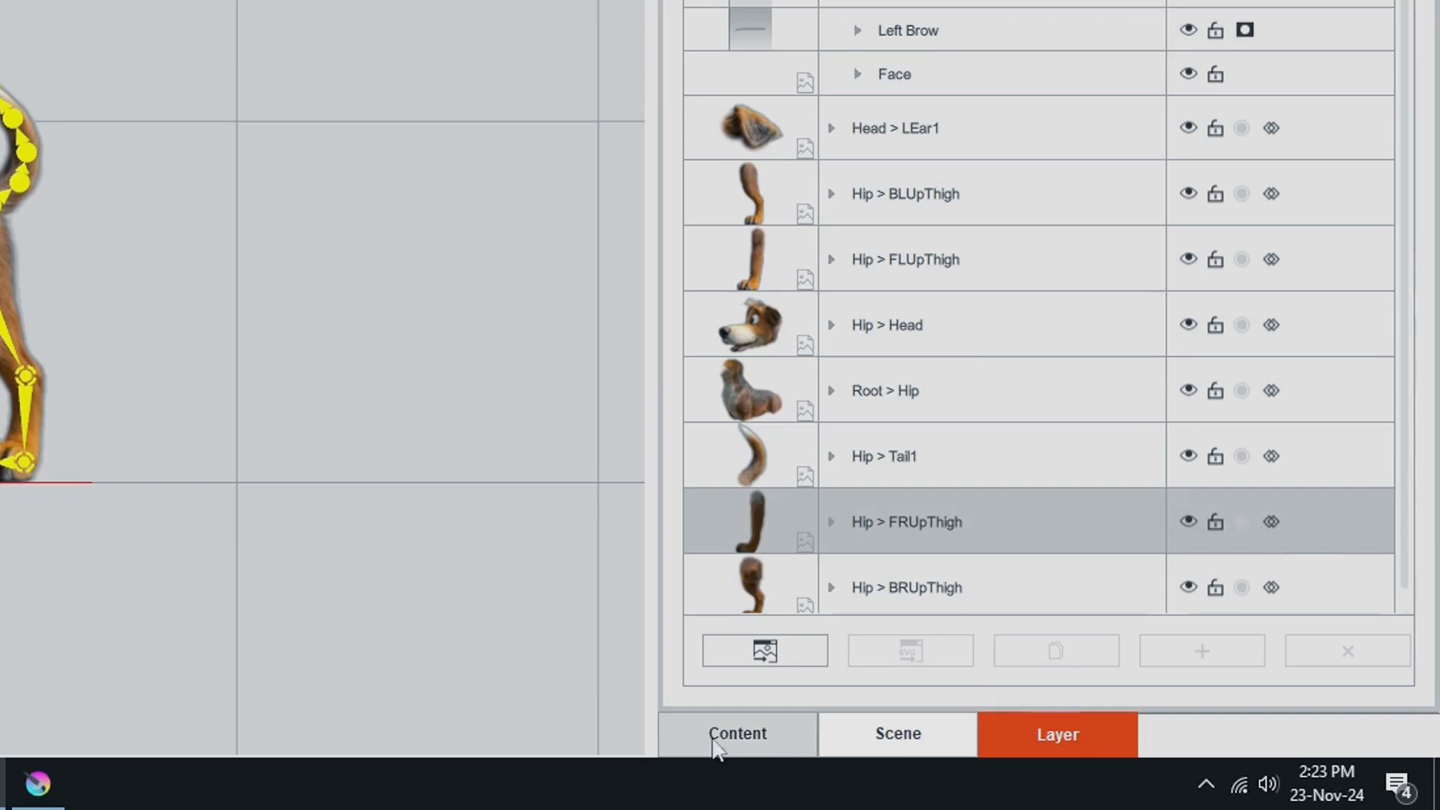
pyautogui.click(716, 735)
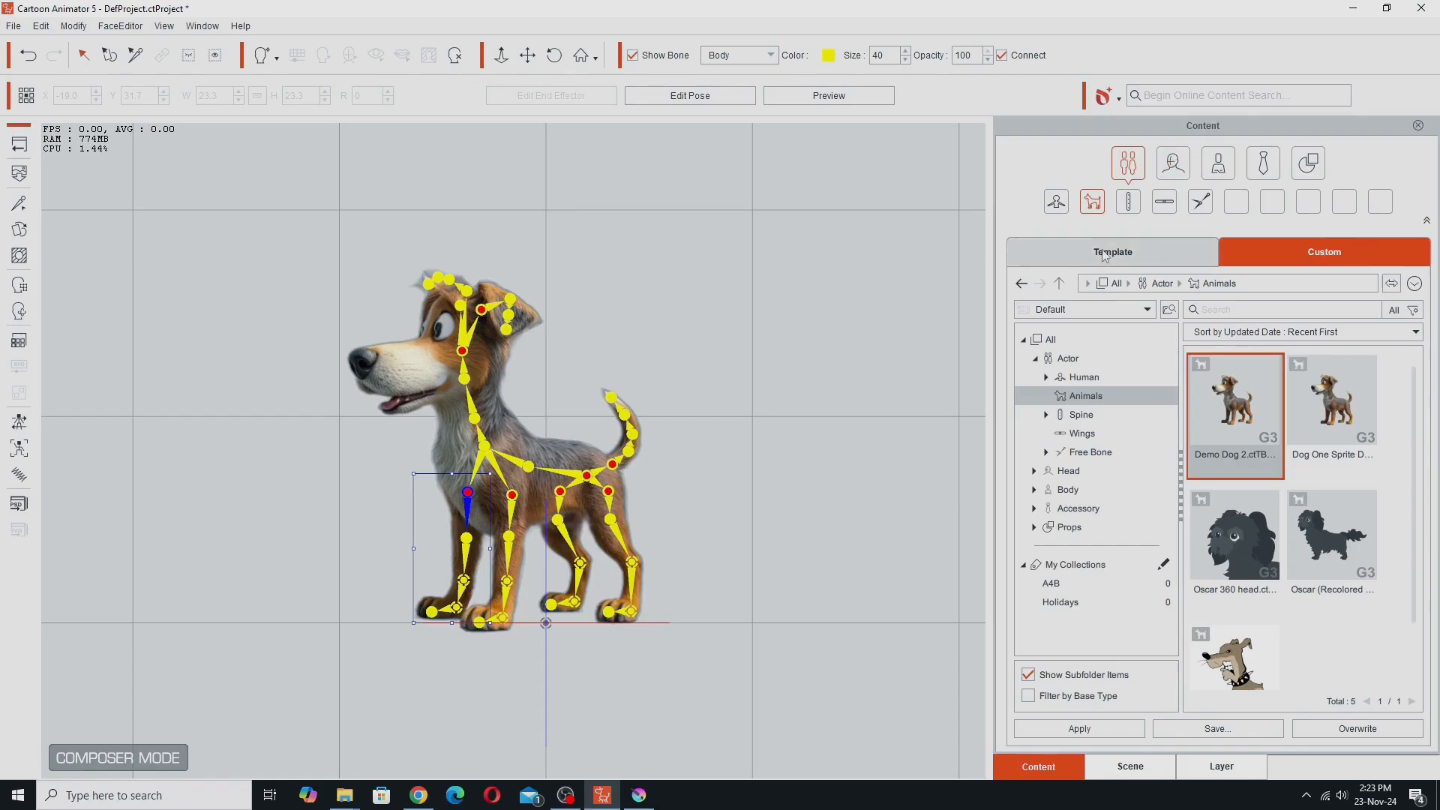
# Apply the Philipp_S2 eye template from the Head > Eye > 1_G3 360 pack to the dog
pyautogui.click(1109, 252)
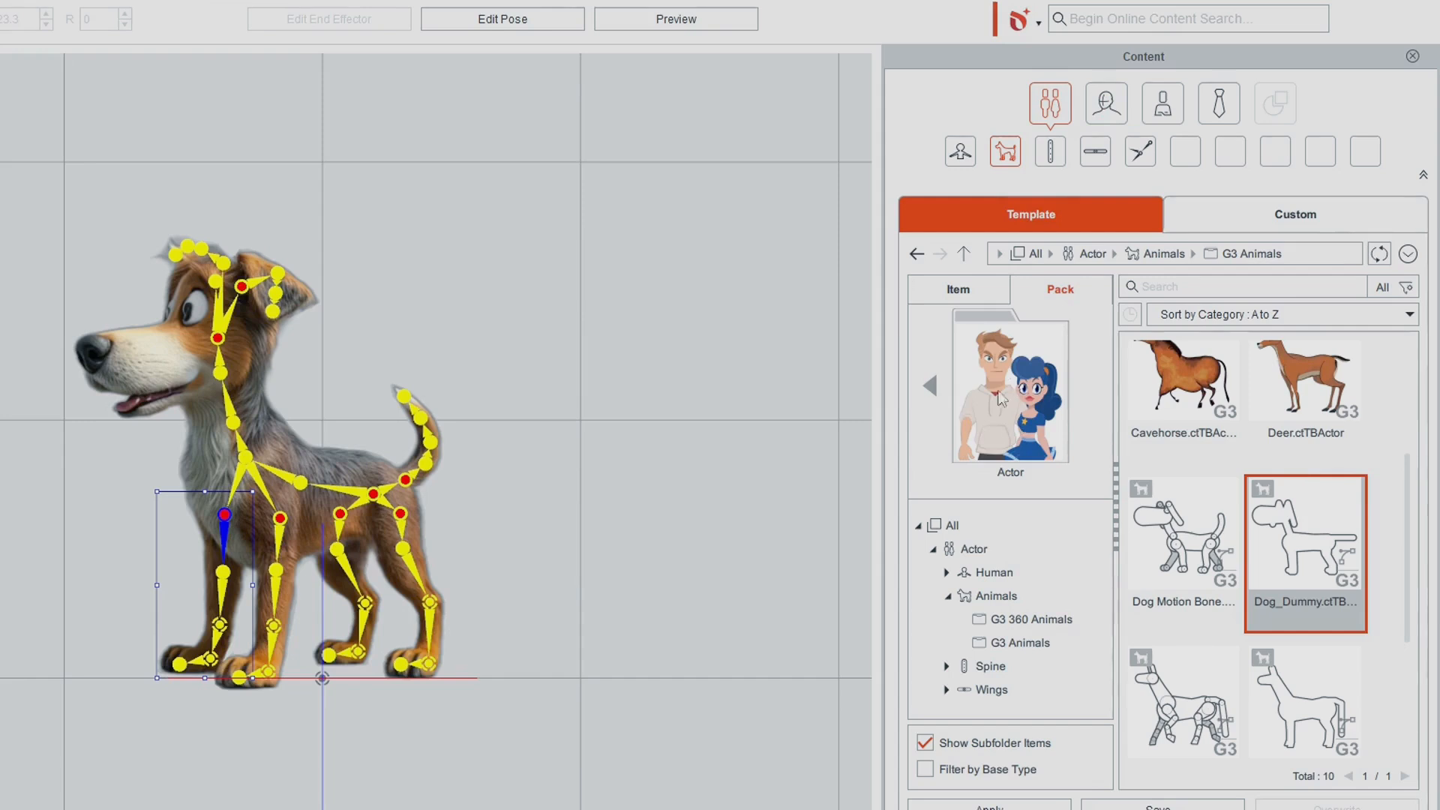
pyautogui.click(1108, 106)
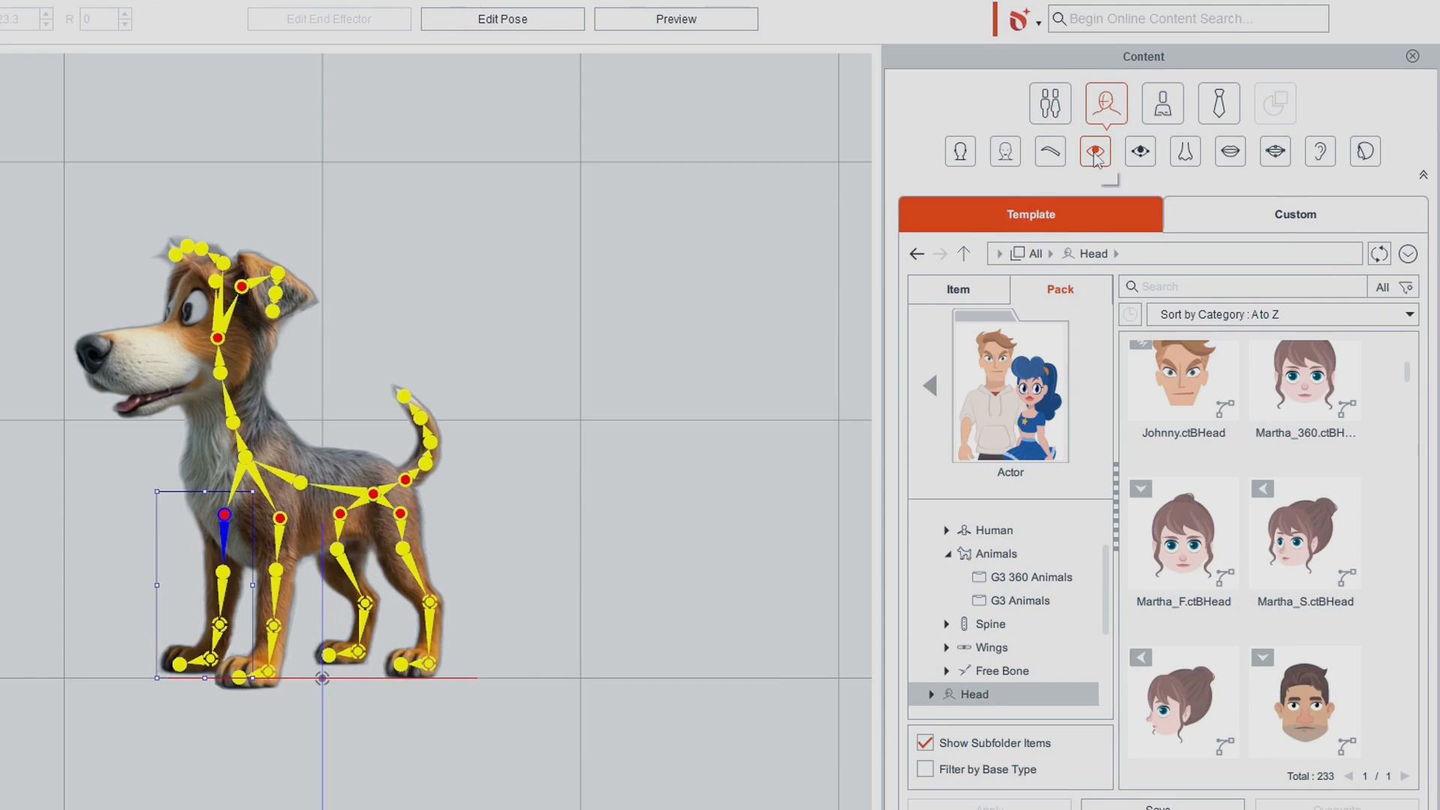
pyautogui.click(1095, 154)
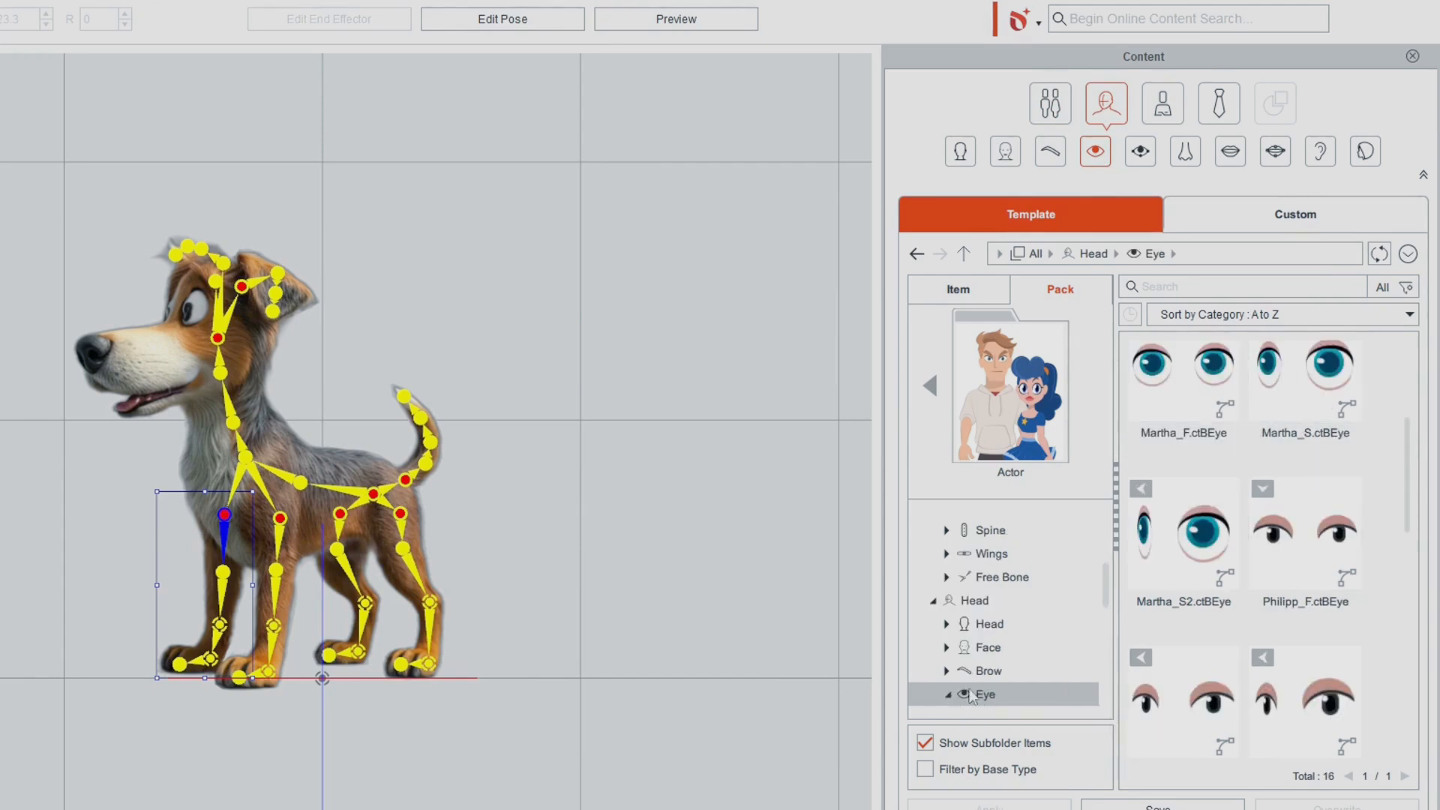
pyautogui.click(947, 694)
pyautogui.click(1004, 586)
pyautogui.moveTo(1410, 443); pyautogui.dragTo(1410, 559)
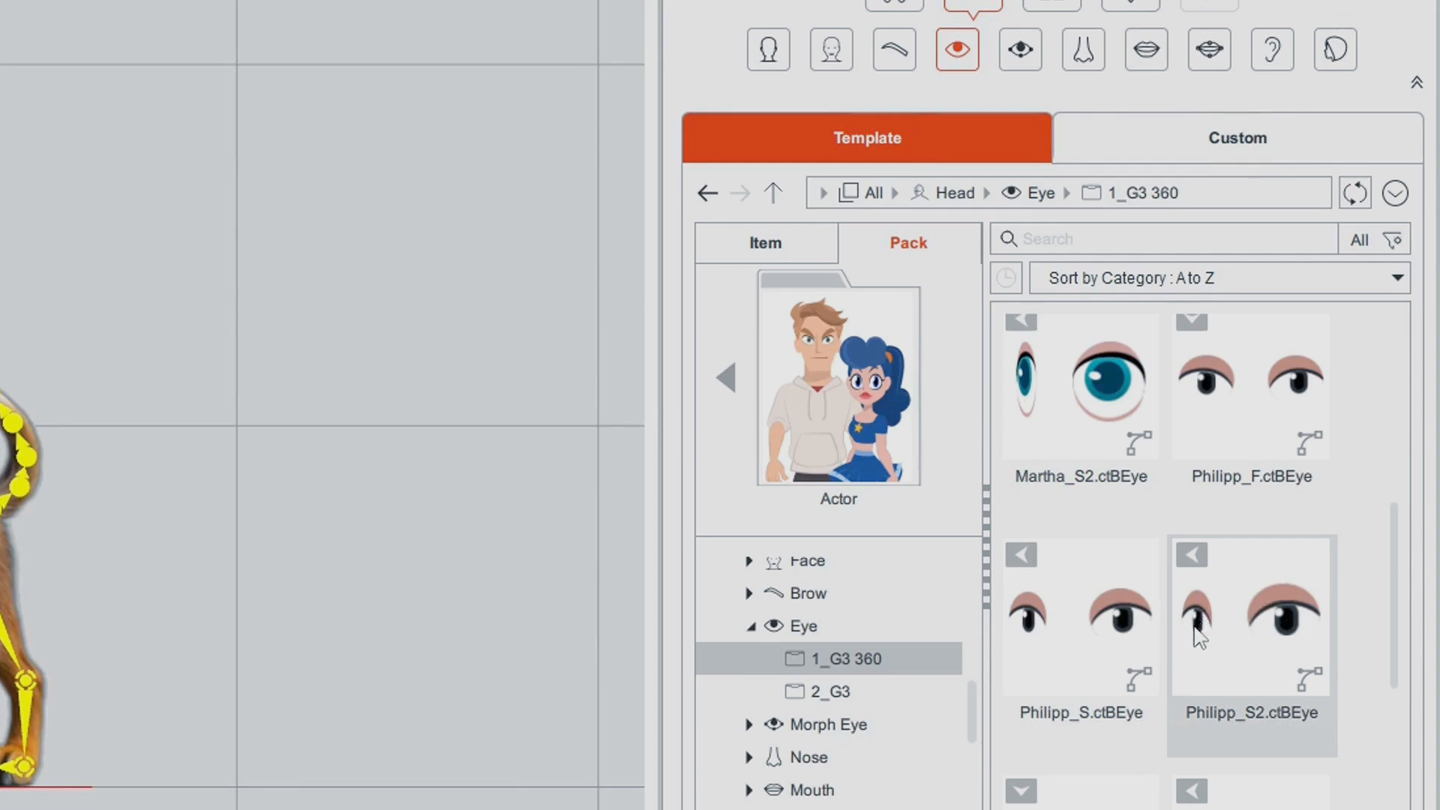
pyautogui.doubleClick(1278, 621)
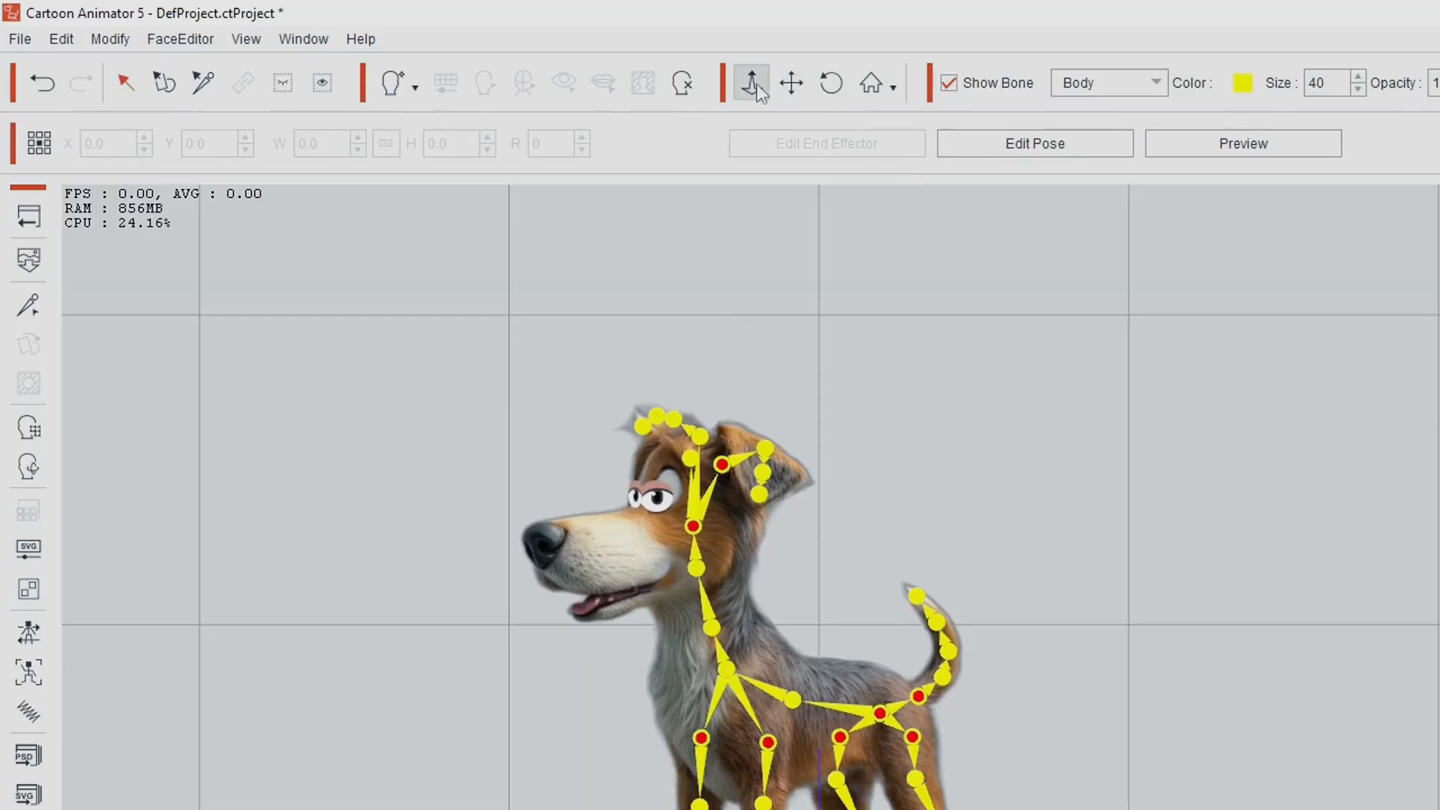
# Edit the face pose to move, tilt and reshape both cartoon eyes so they fit over the dog's original eyes
pyautogui.moveTo(739, 617); pyautogui.dragTo(772, 388)
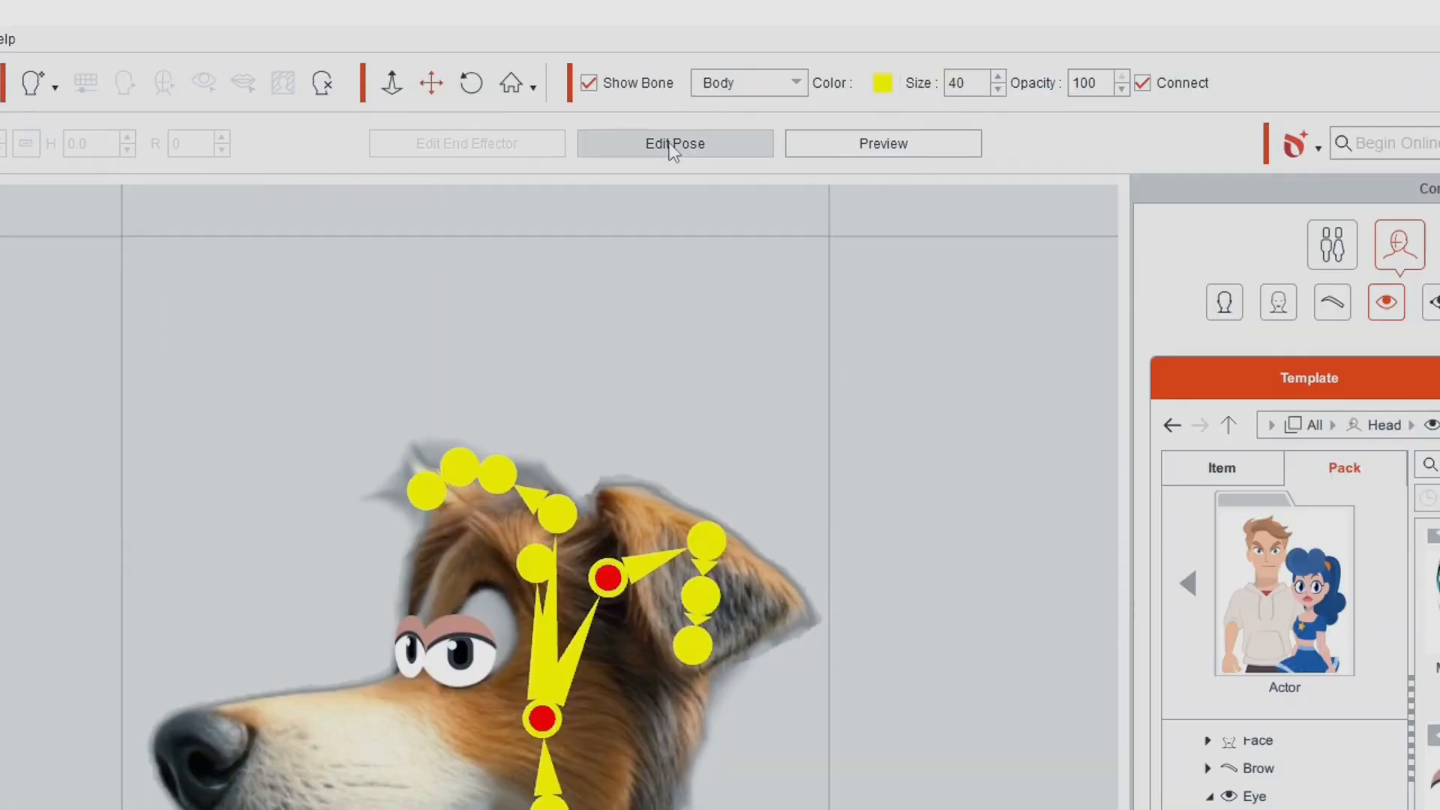
pyautogui.click(673, 144)
pyautogui.click(484, 655)
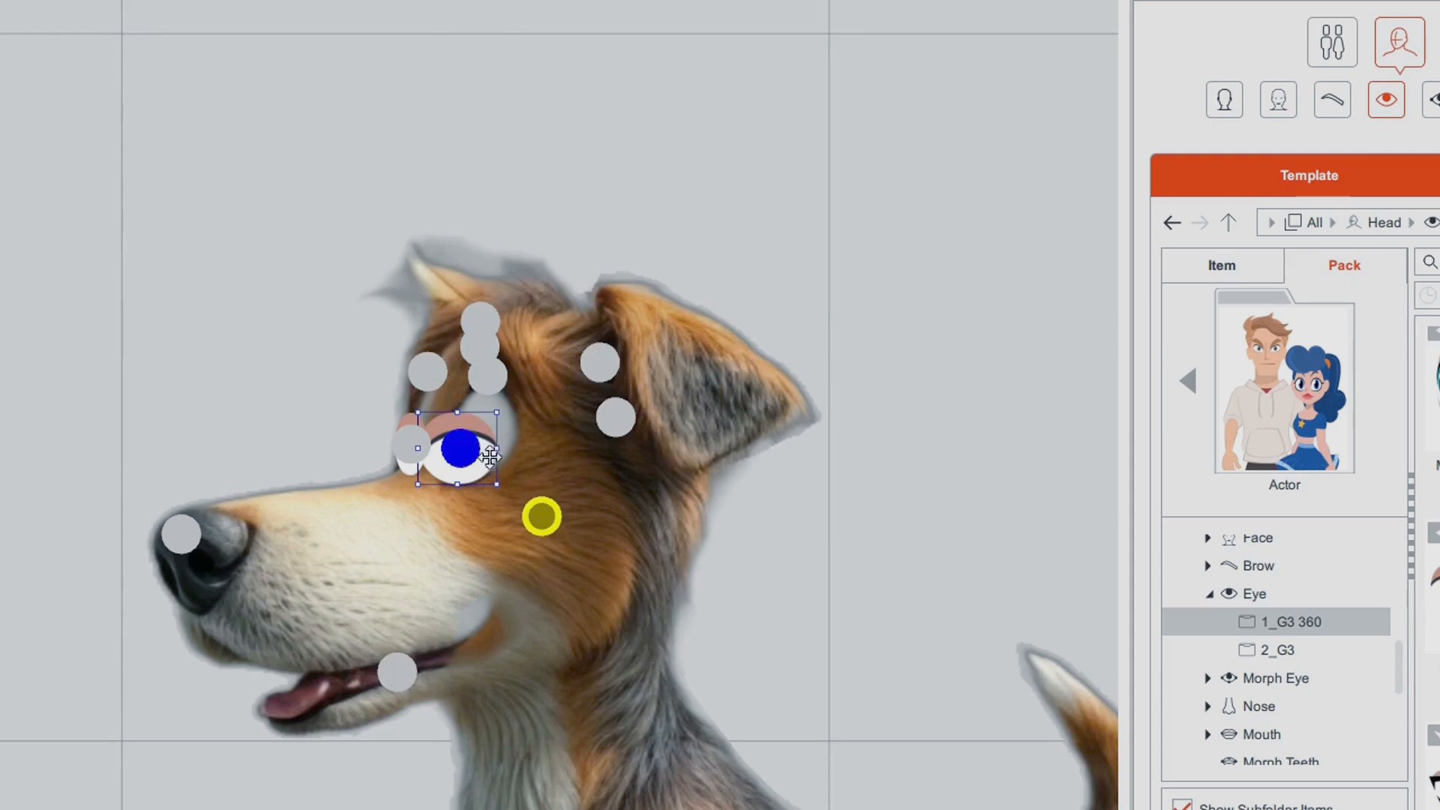
pyautogui.moveTo(483, 451)
pyautogui.mouseDown()
pyautogui.moveTo(509, 433)
pyautogui.moveTo(483, 476)
pyautogui.mouseUp()
pyautogui.moveTo(522, 430); pyautogui.dragTo(502, 495)
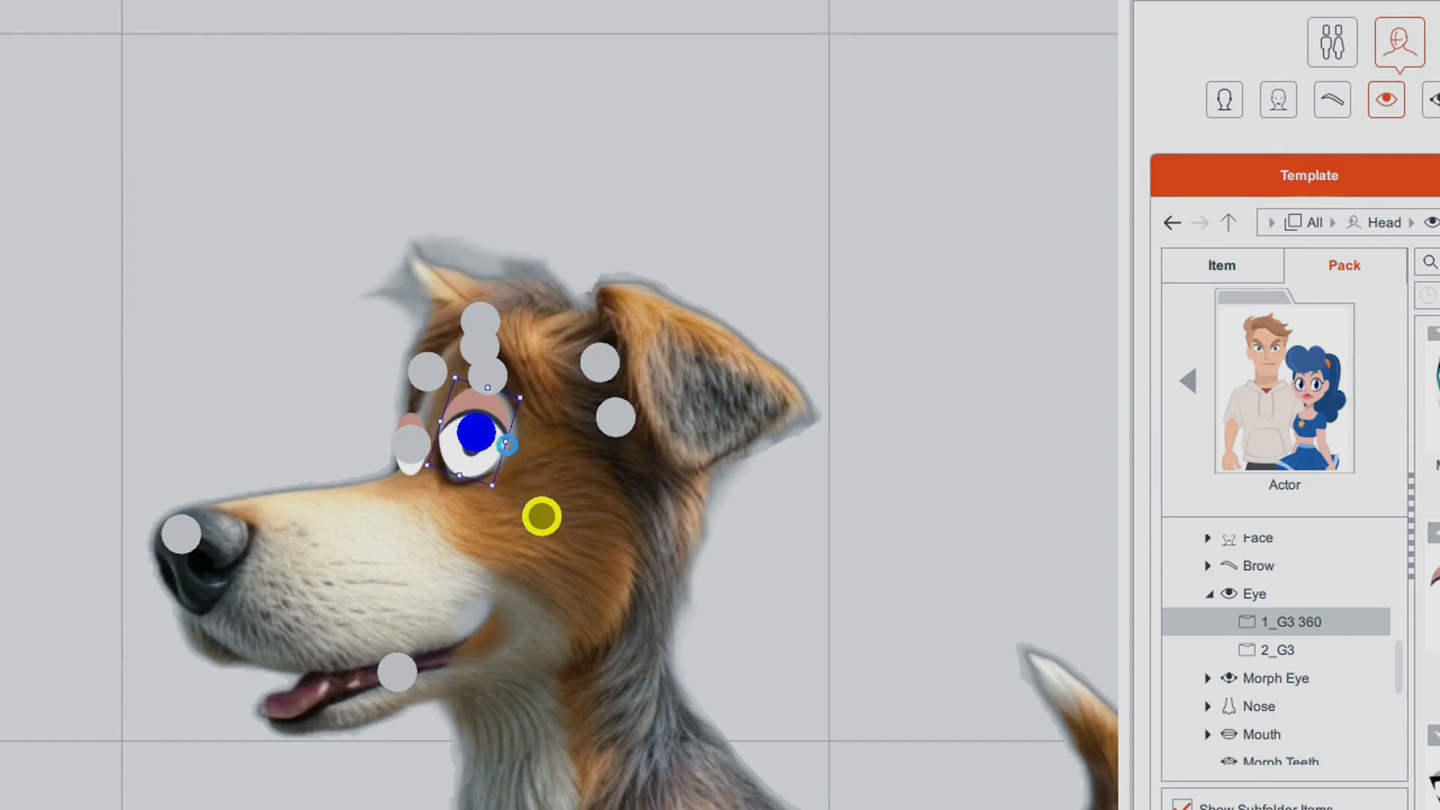
pyautogui.moveTo(458, 453); pyautogui.dragTo(462, 459)
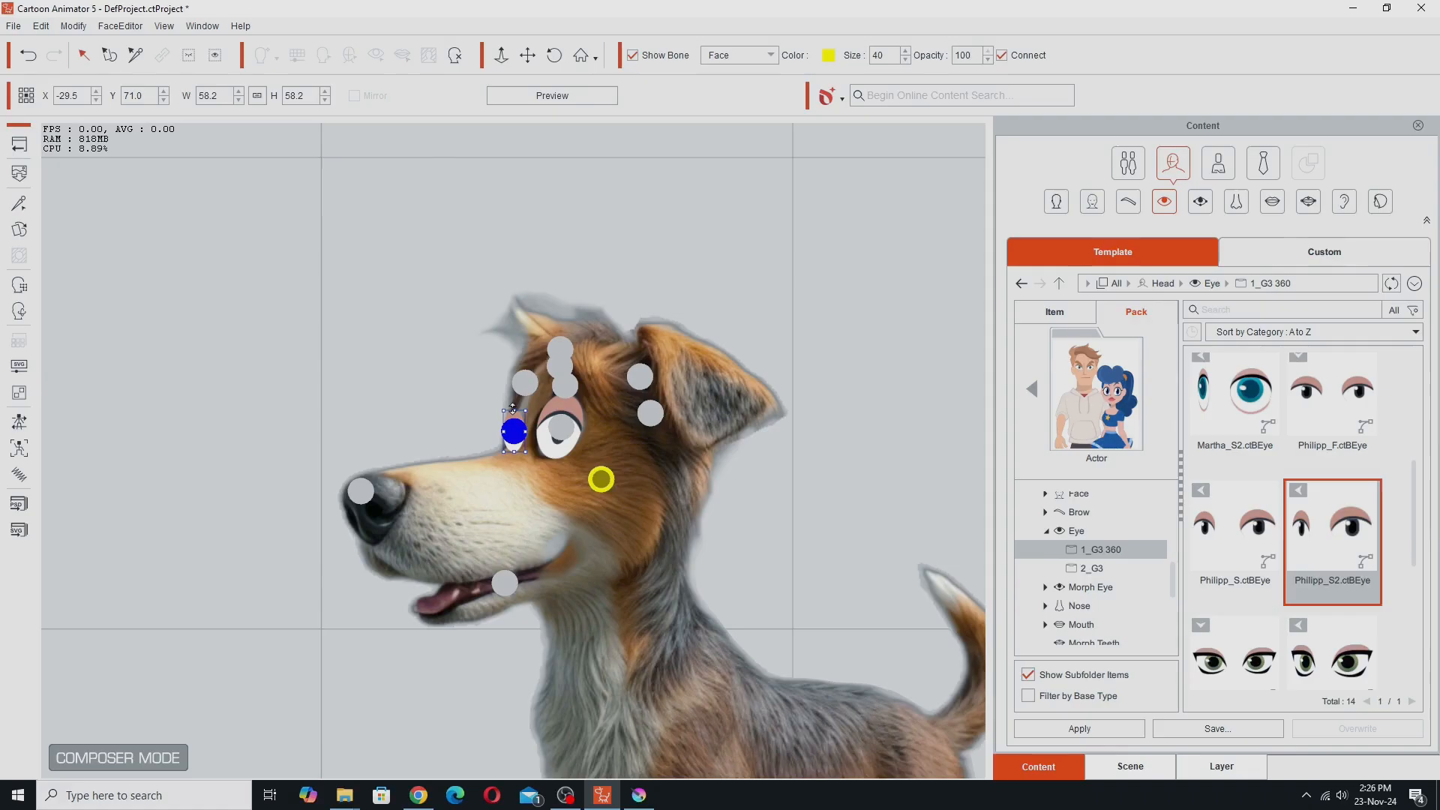
pyautogui.moveTo(515, 409); pyautogui.dragTo(516, 438)
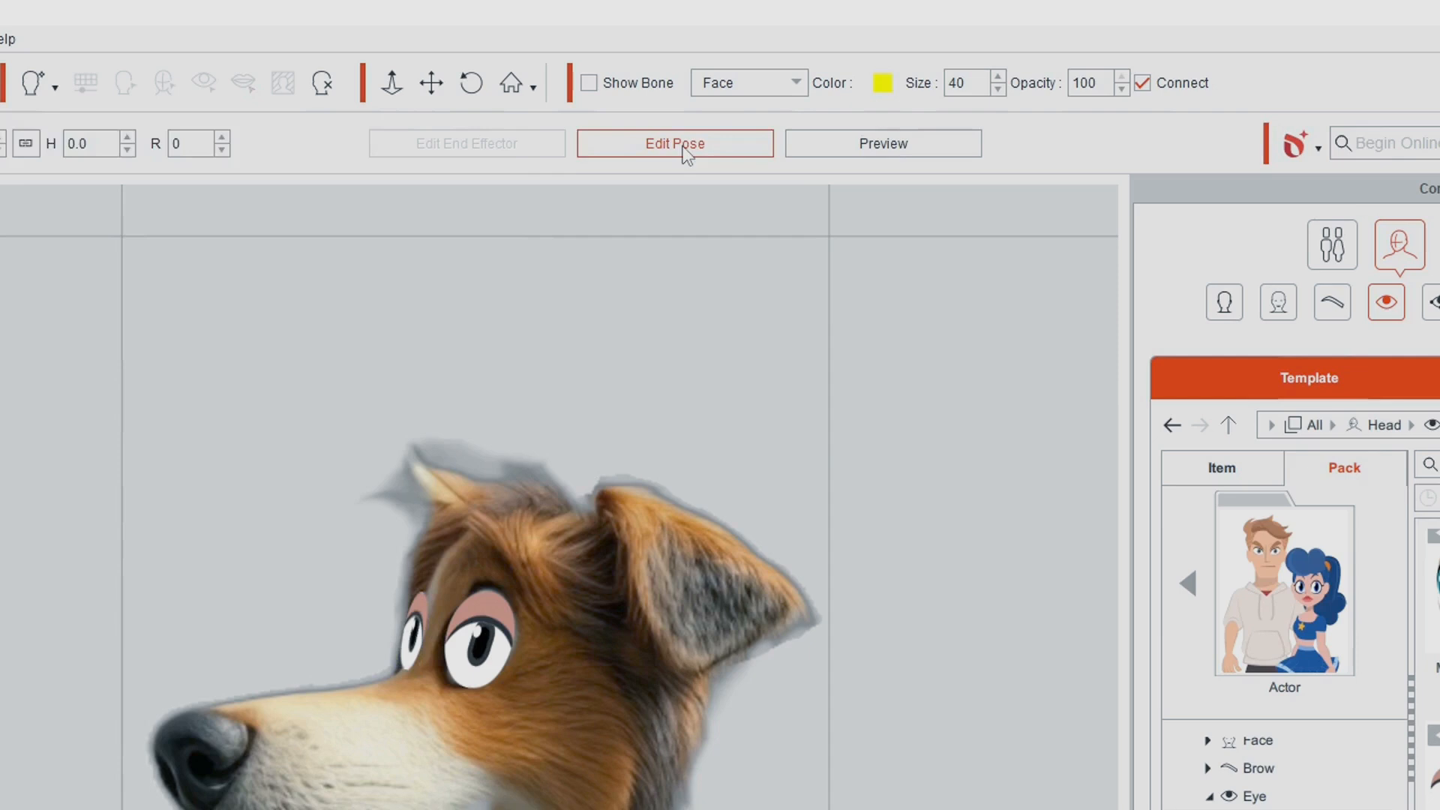
pyautogui.click(676, 152)
# Show the body bones again and preview the head's rotation to check that the new eyes follow it
pyautogui.click(825, 147)
pyautogui.click(870, 147)
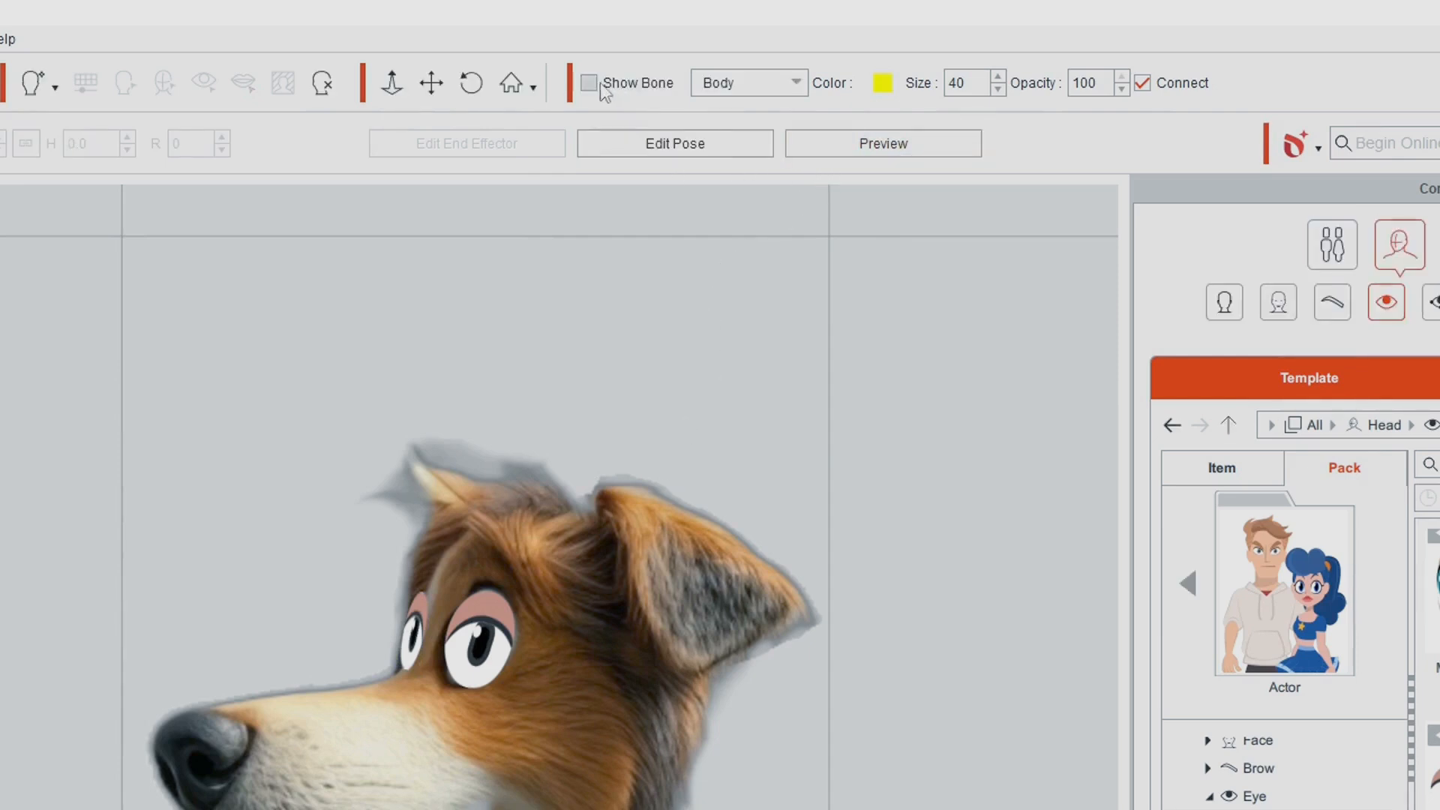
pyautogui.click(589, 83)
pyautogui.click(871, 150)
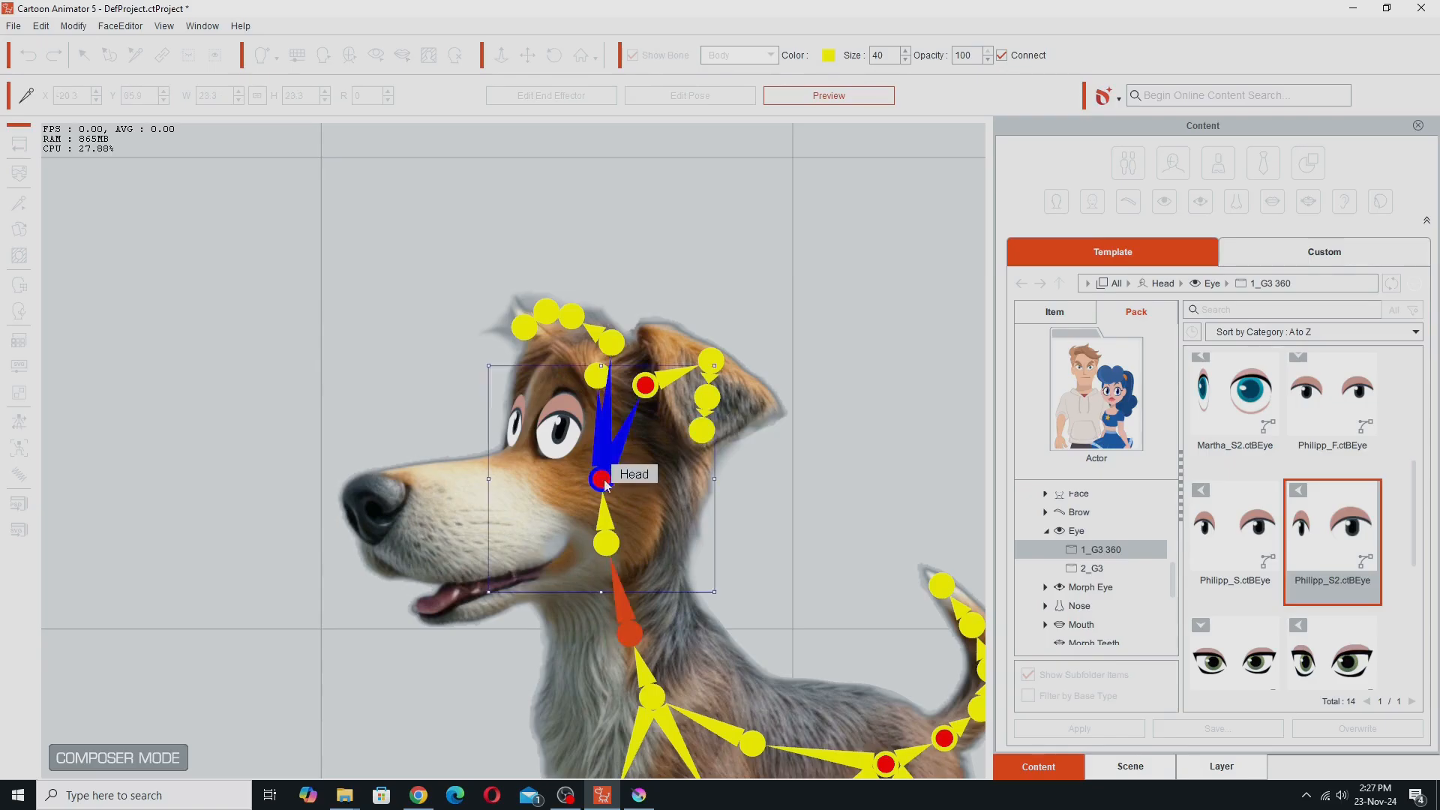
pyautogui.moveTo(732, 480)
pyautogui.mouseDown()
pyautogui.moveTo(746, 546)
pyautogui.moveTo(717, 419)
pyautogui.moveTo(741, 539)
pyautogui.moveTo(749, 463)
pyautogui.mouseUp()
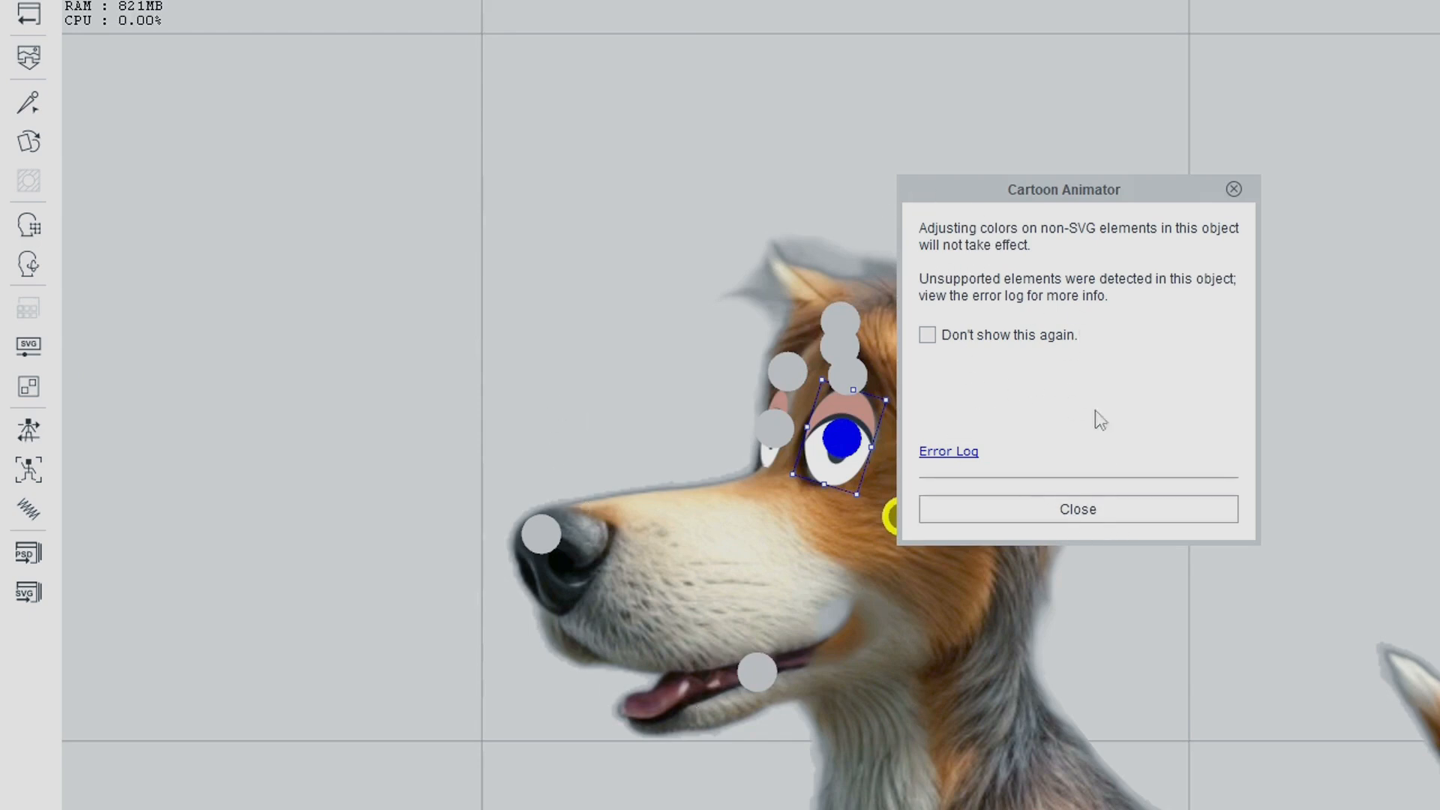
# Recolor the cartoon eyes' SkinTone to #764d27 by sampling the dog's brown fur beside the eye
pyautogui.click(1087, 510)
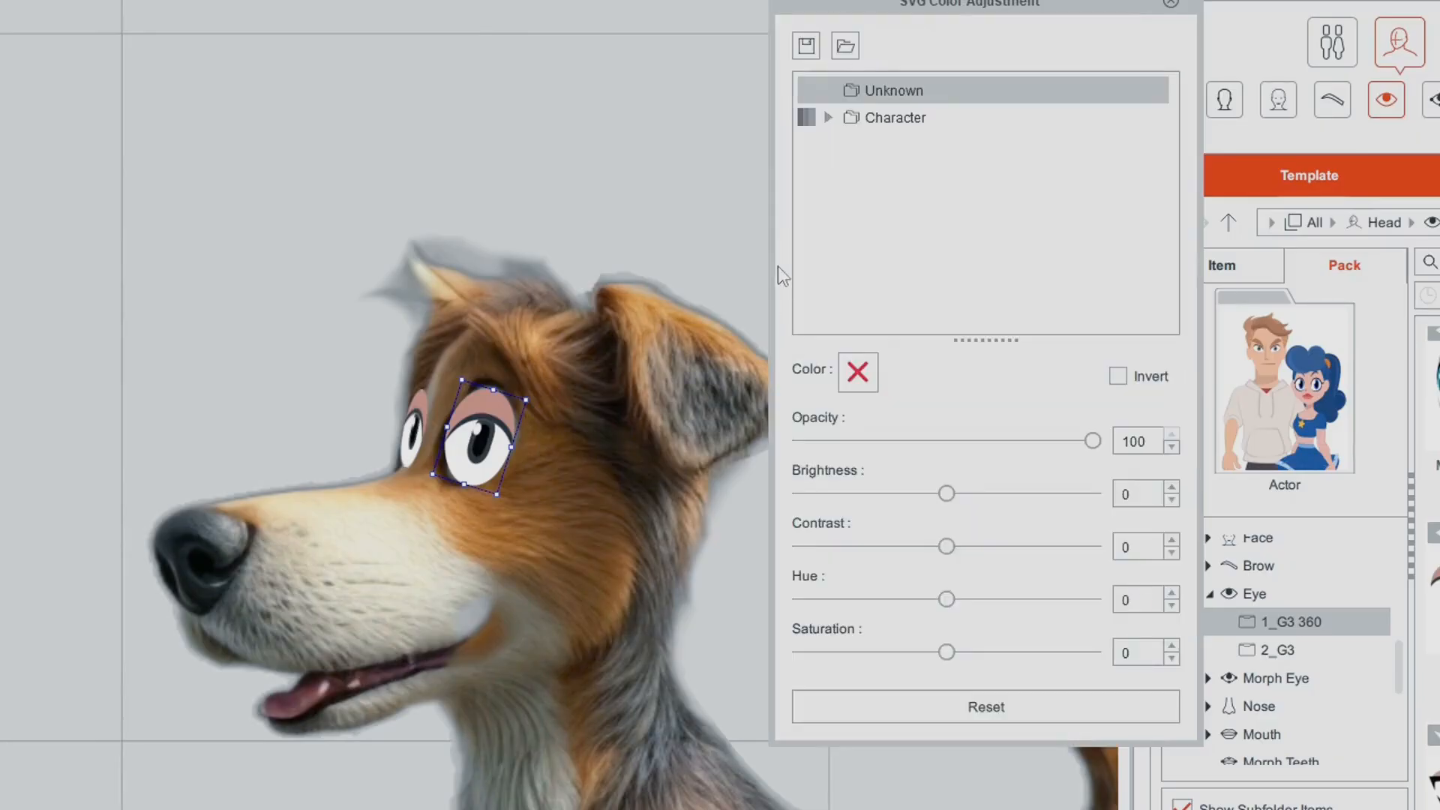
pyautogui.click(827, 119)
pyautogui.click(827, 119)
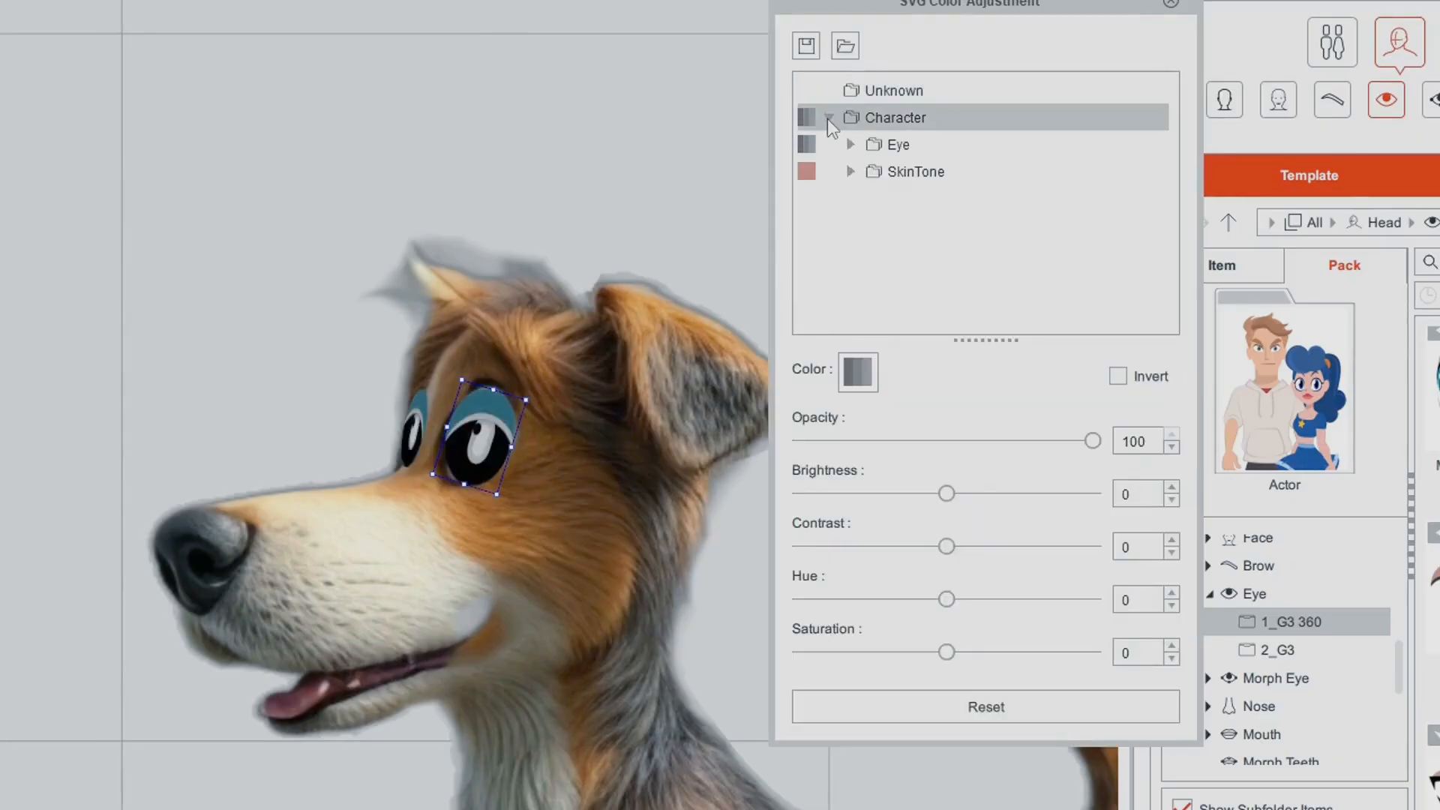
pyautogui.click(897, 172)
pyautogui.click(859, 373)
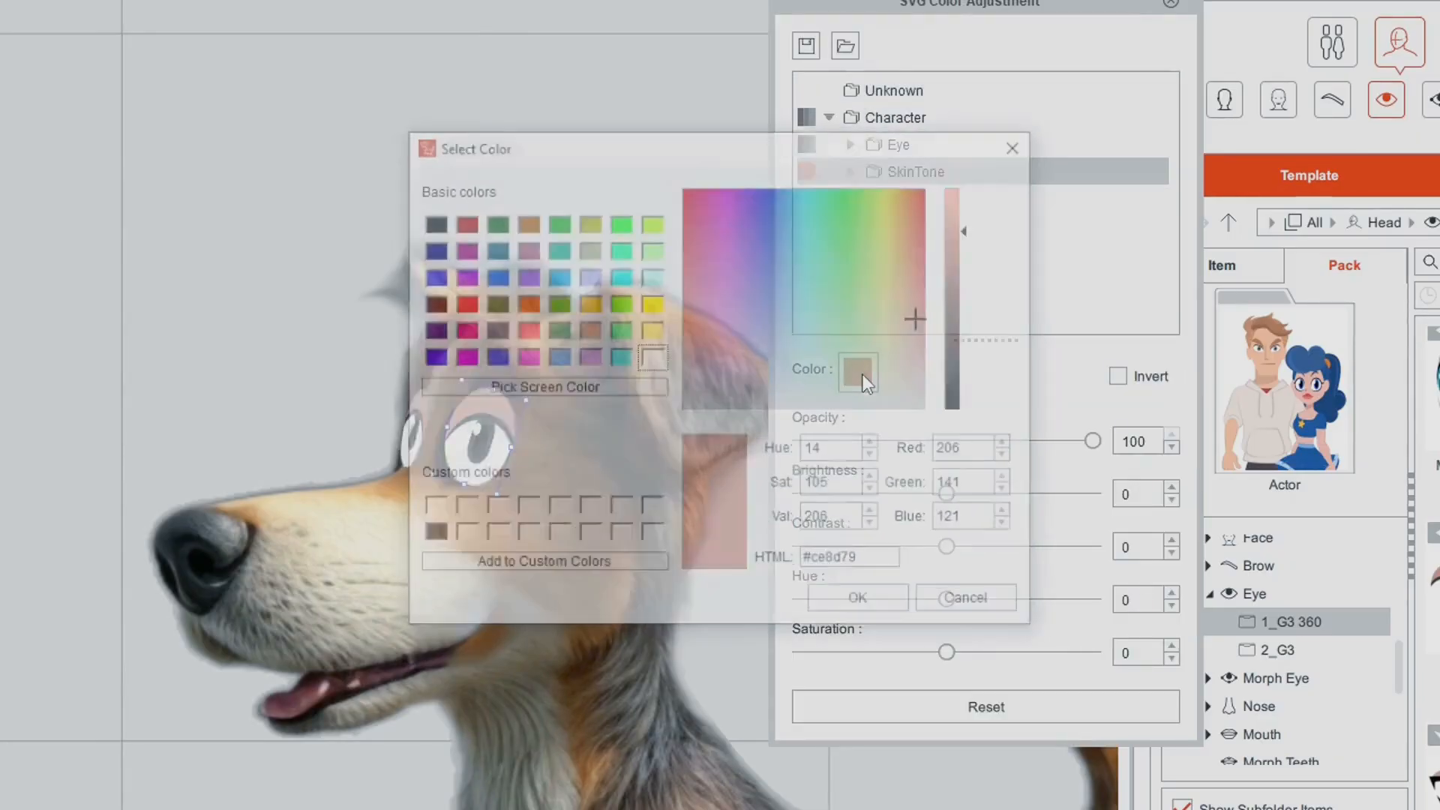
pyautogui.moveTo(690, 147); pyautogui.dragTo(954, 210)
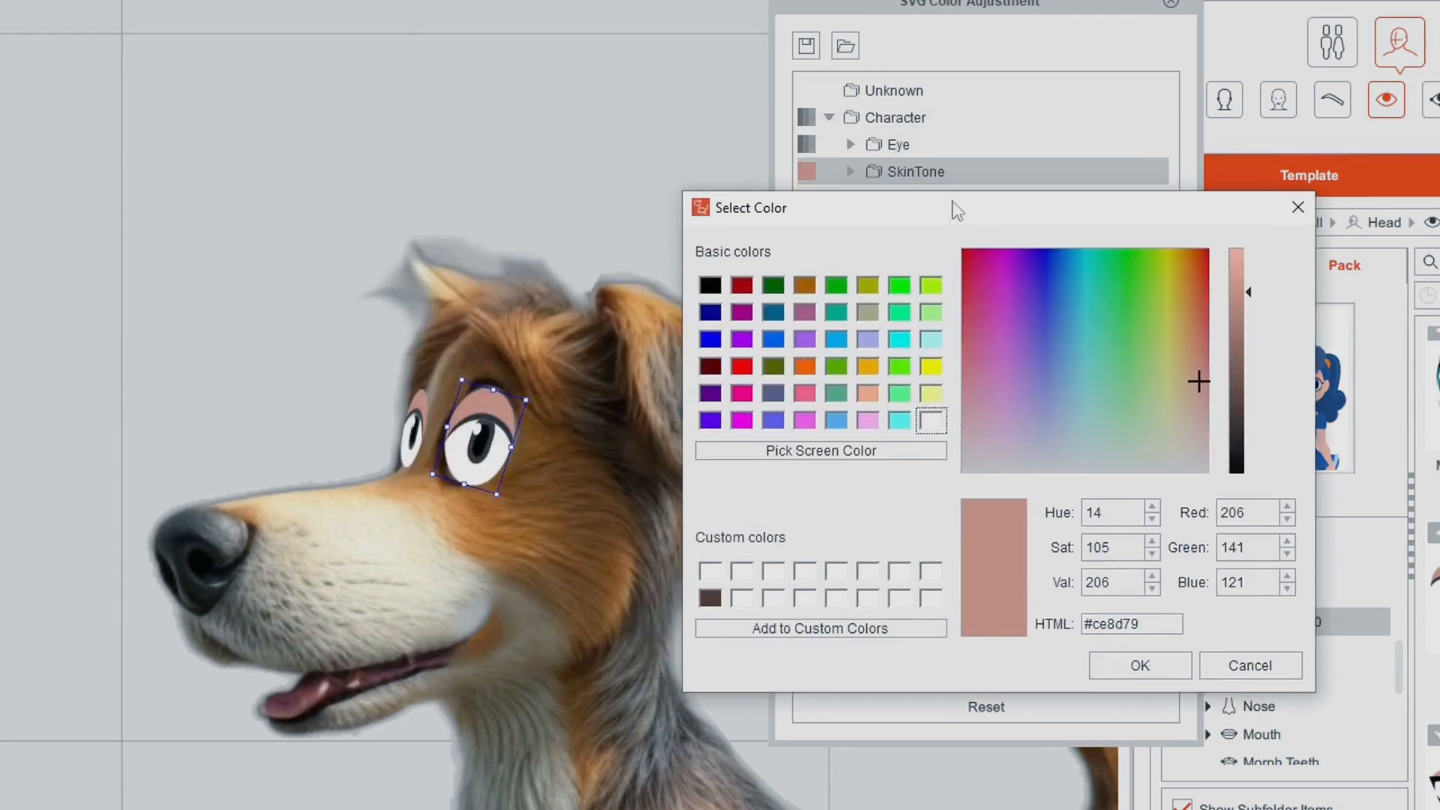
pyautogui.click(816, 451)
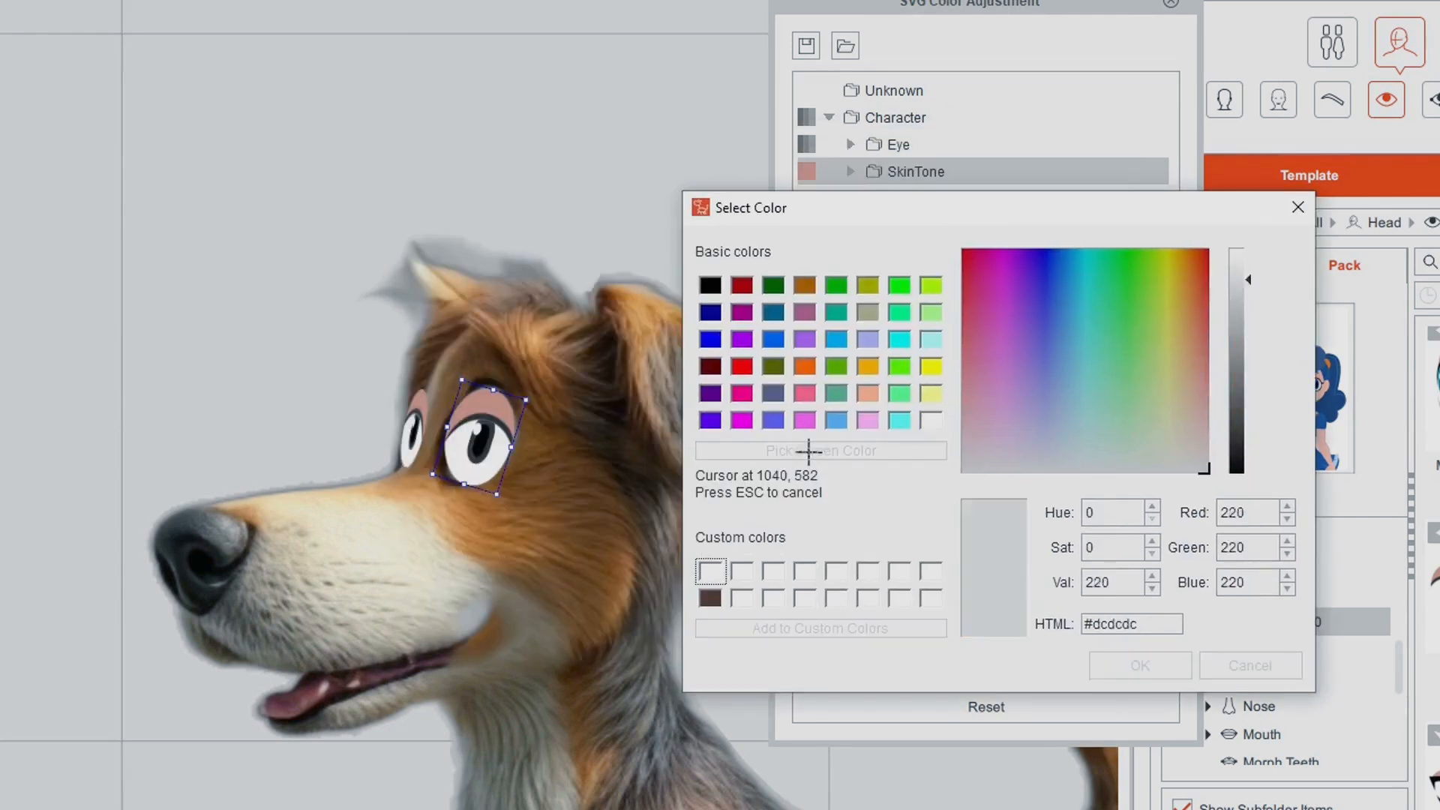
pyautogui.click(442, 410)
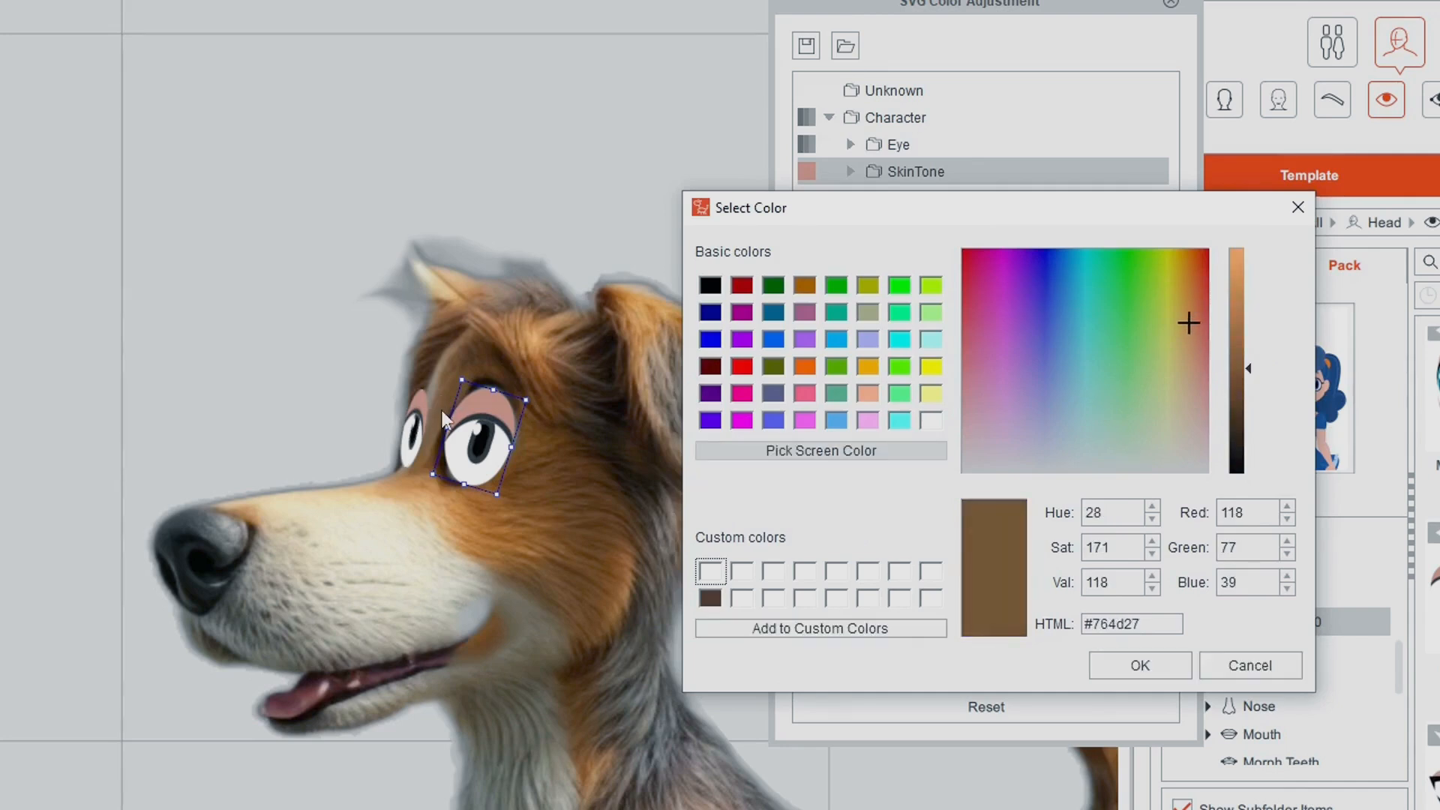
pyautogui.click(1140, 665)
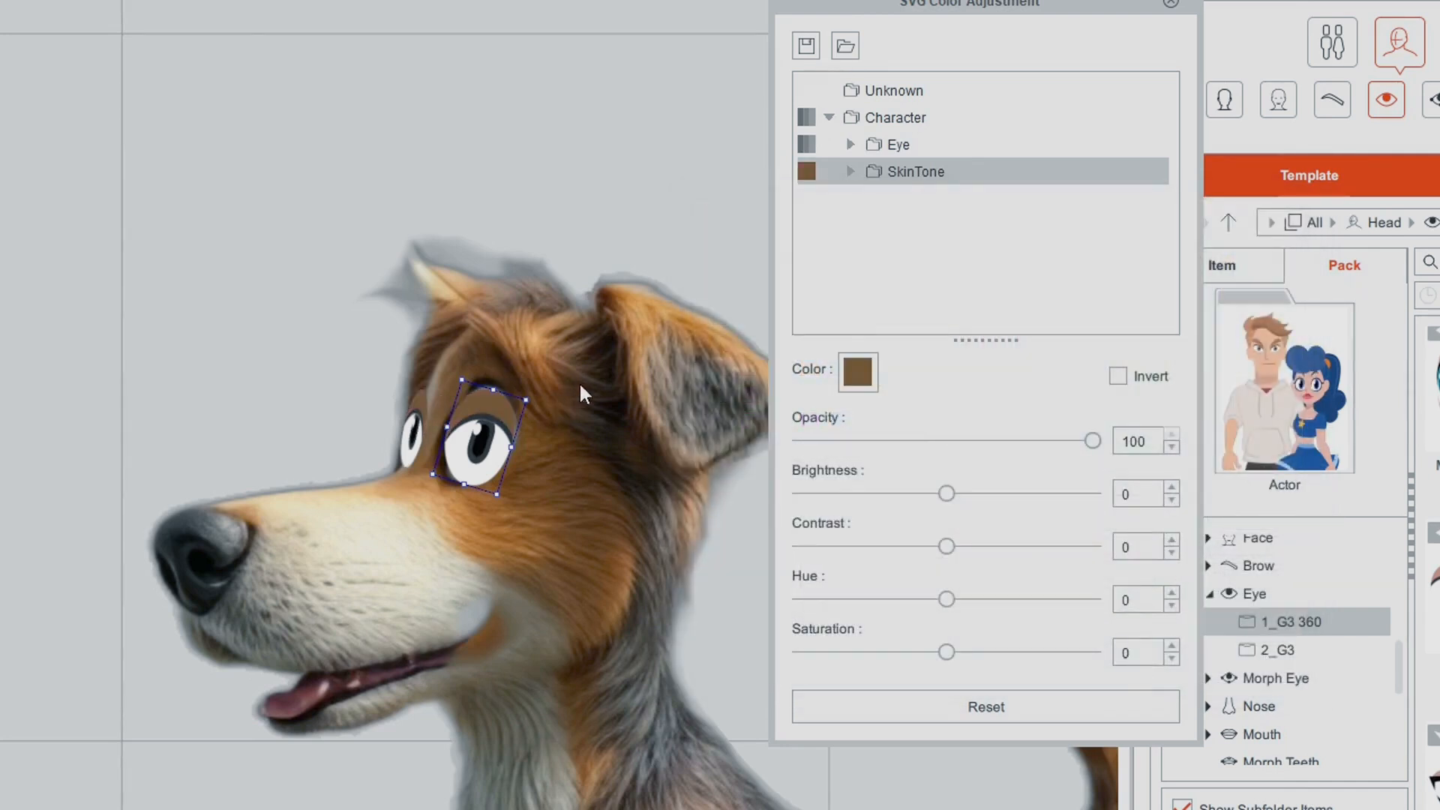
pyautogui.click(1170, 4)
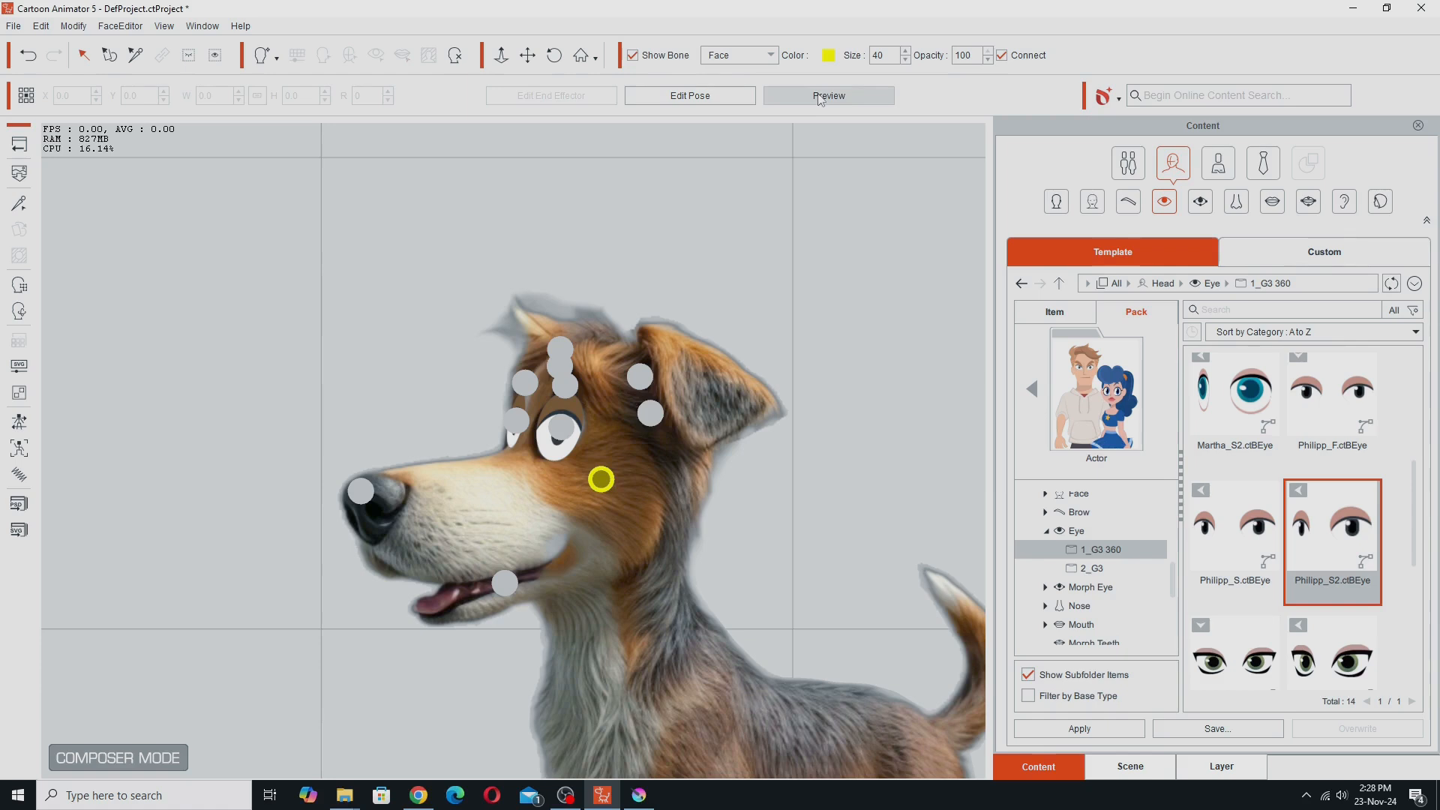
# Preview the body rig by rotating the dog's head and neck bones to check the recolored eyes
pyautogui.click(820, 96)
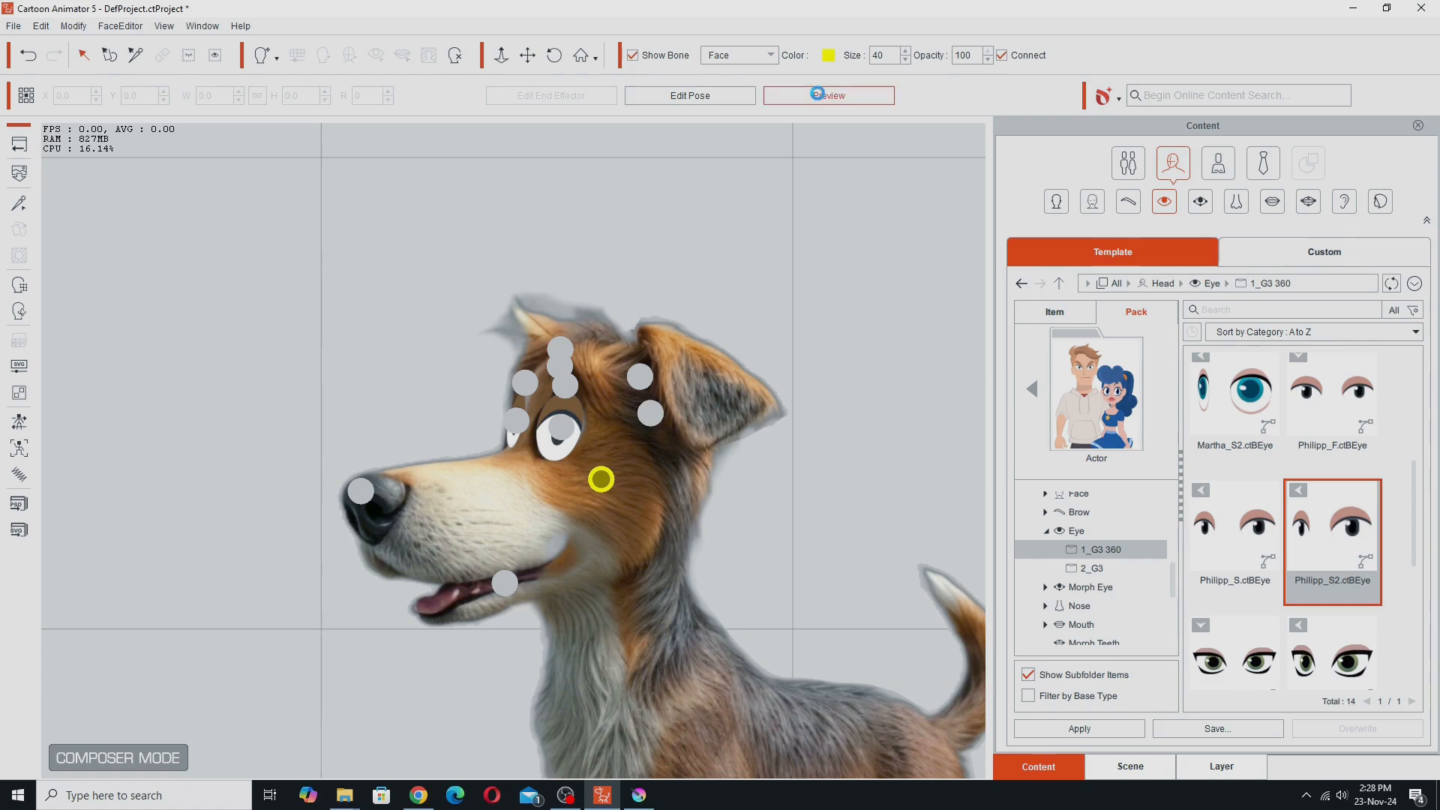
pyautogui.click(602, 479)
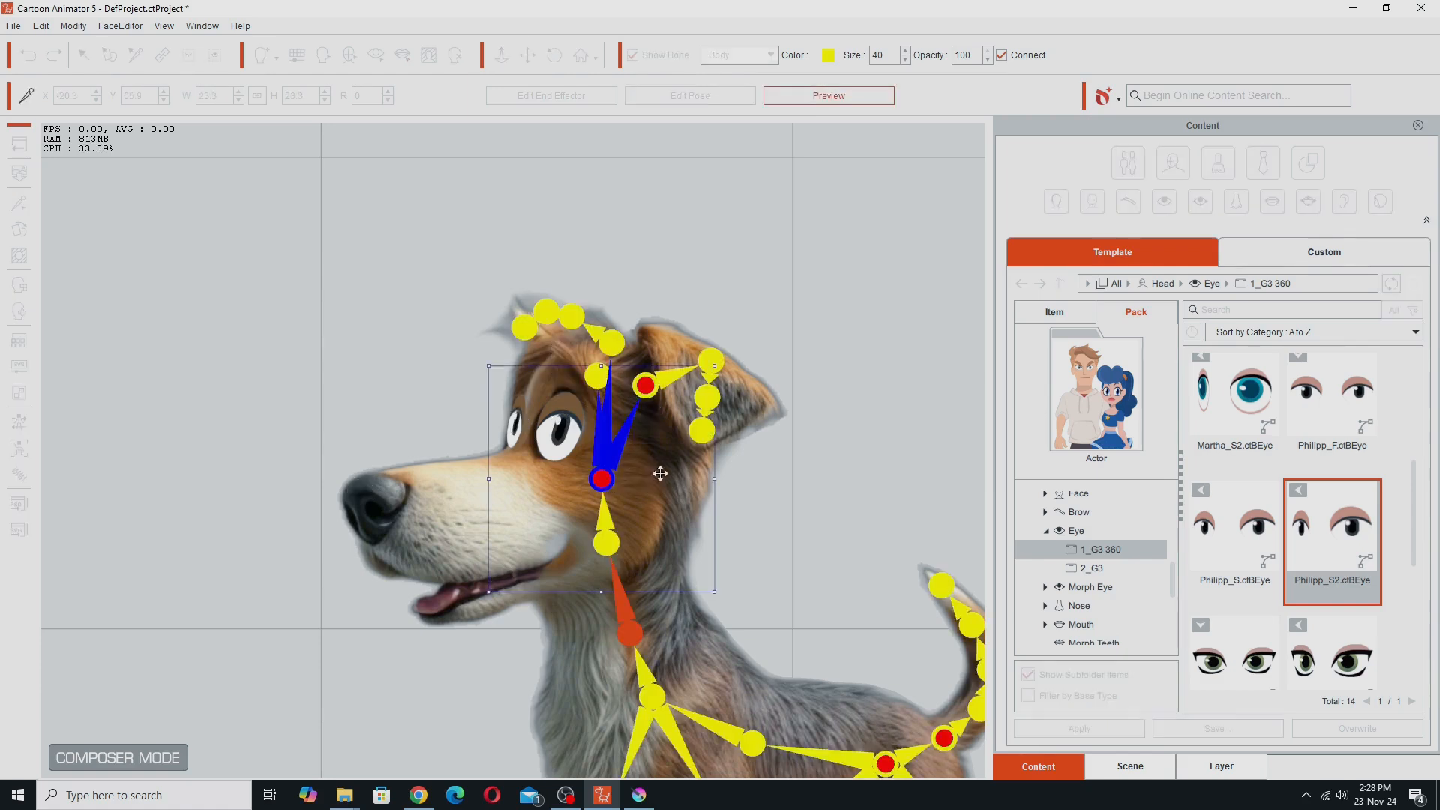
pyautogui.moveTo(725, 479); pyautogui.dragTo(703, 504)
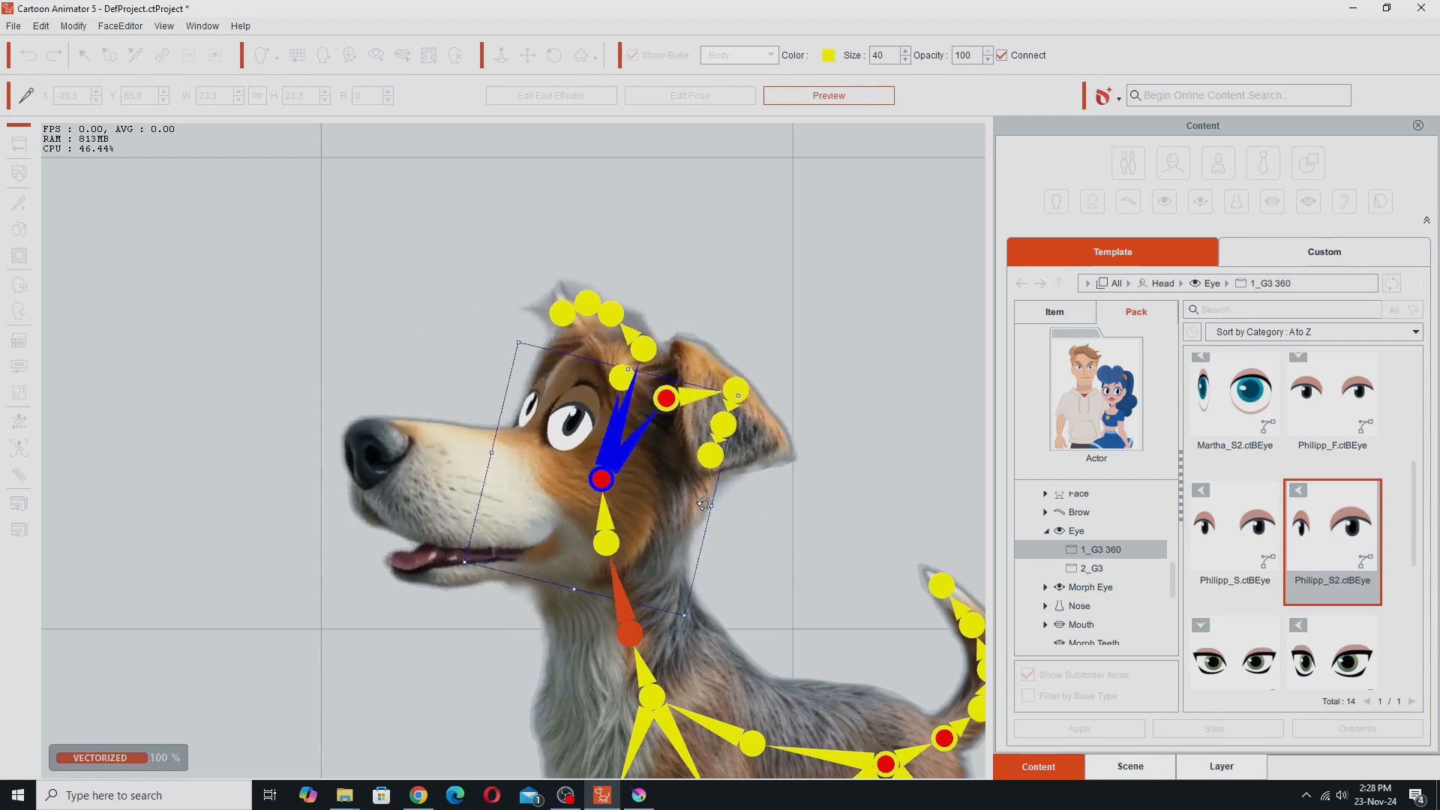
pyautogui.click(607, 528)
pyautogui.moveTo(740, 536); pyautogui.dragTo(775, 482)
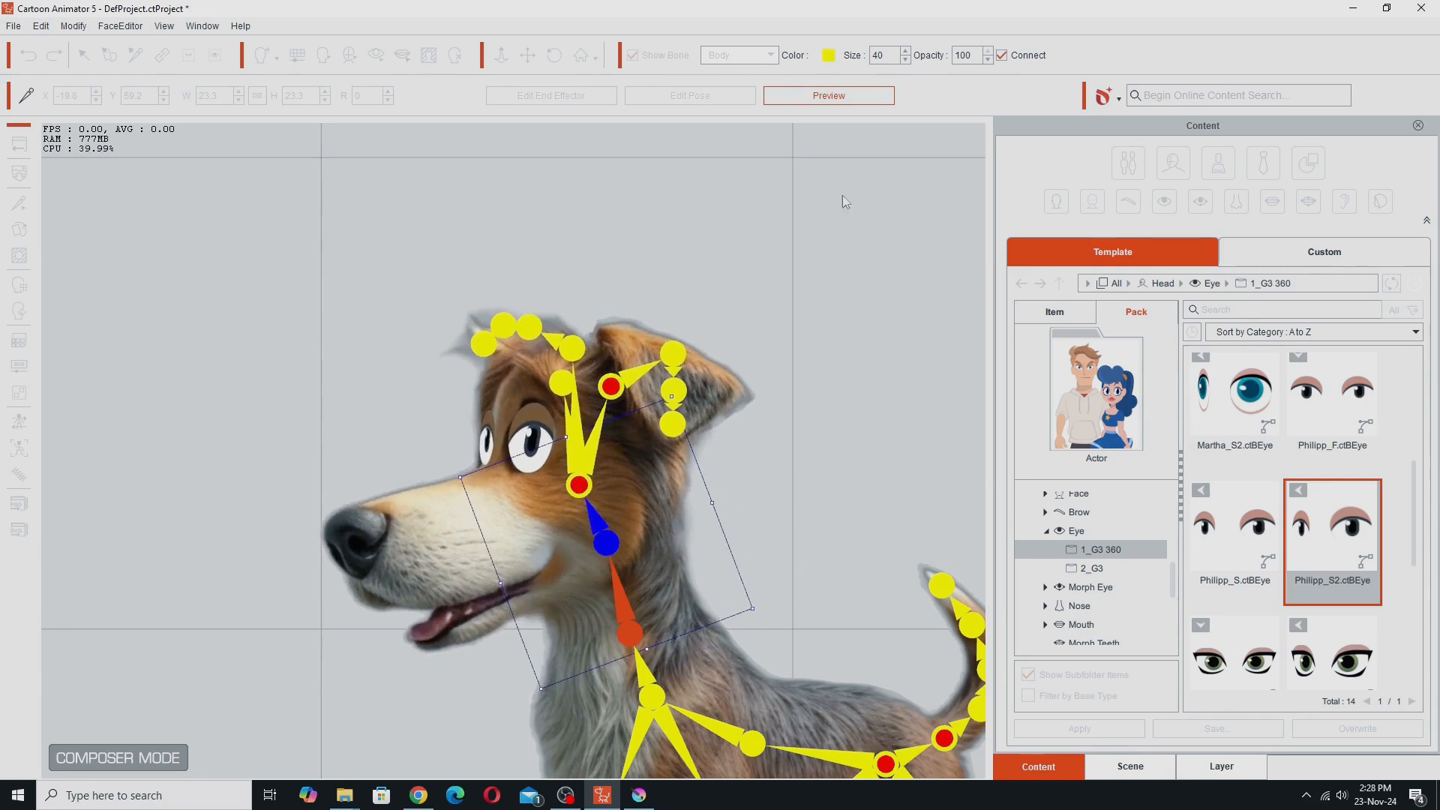
pyautogui.click(825, 99)
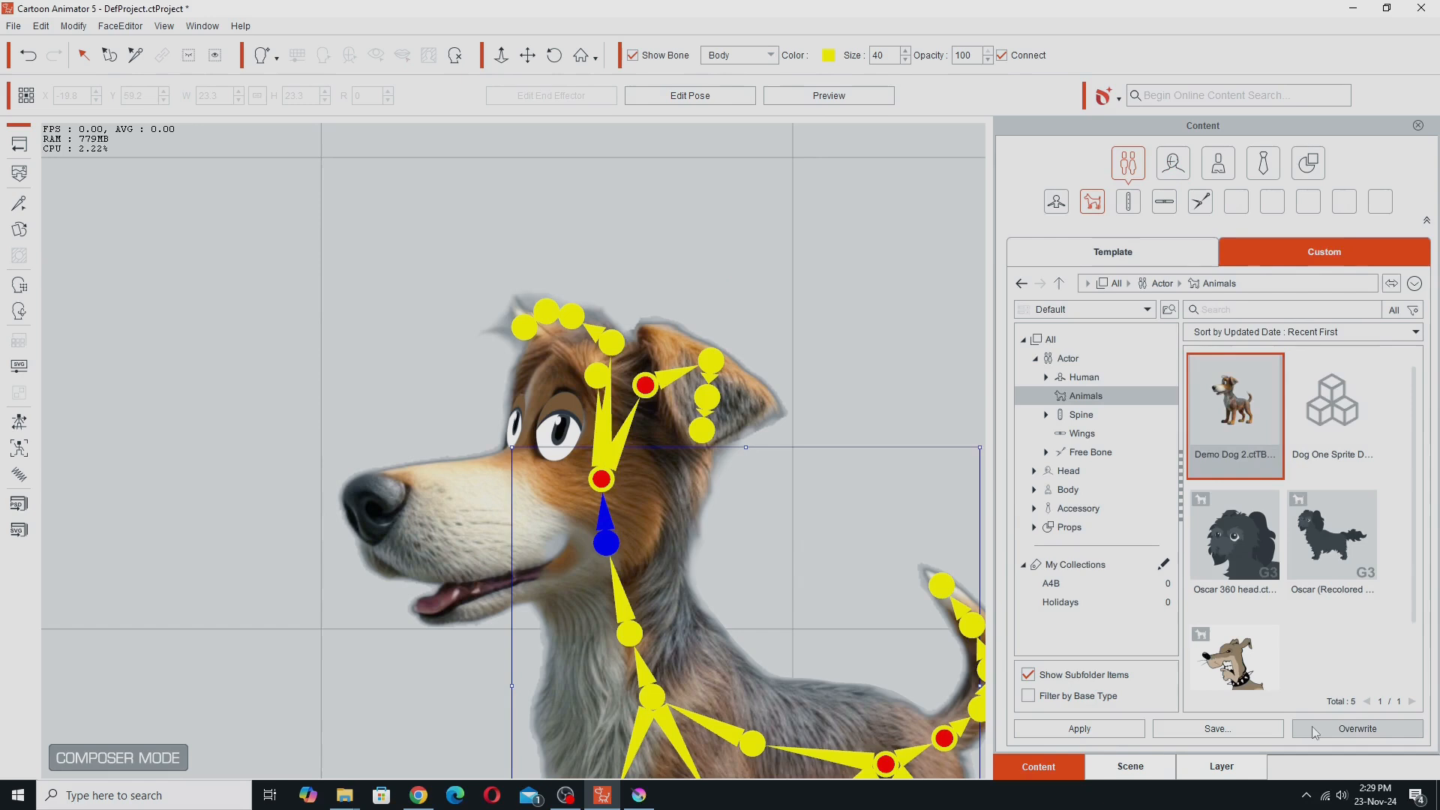
# Overwrite the Demo Dog 2 custom actor with the updated dog, then leave Composer mode for the stage
pyautogui.click(1314, 731)
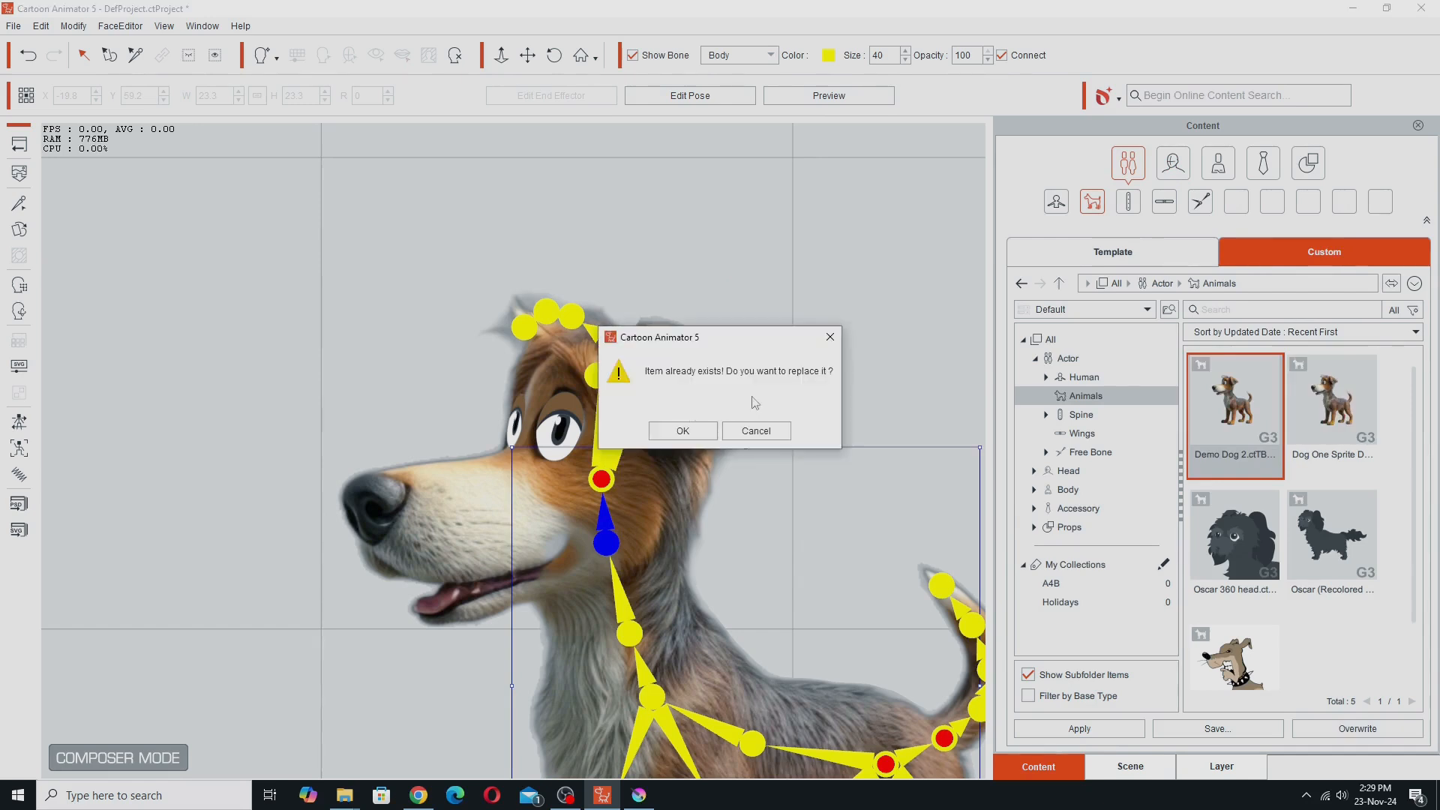
pyautogui.click(697, 433)
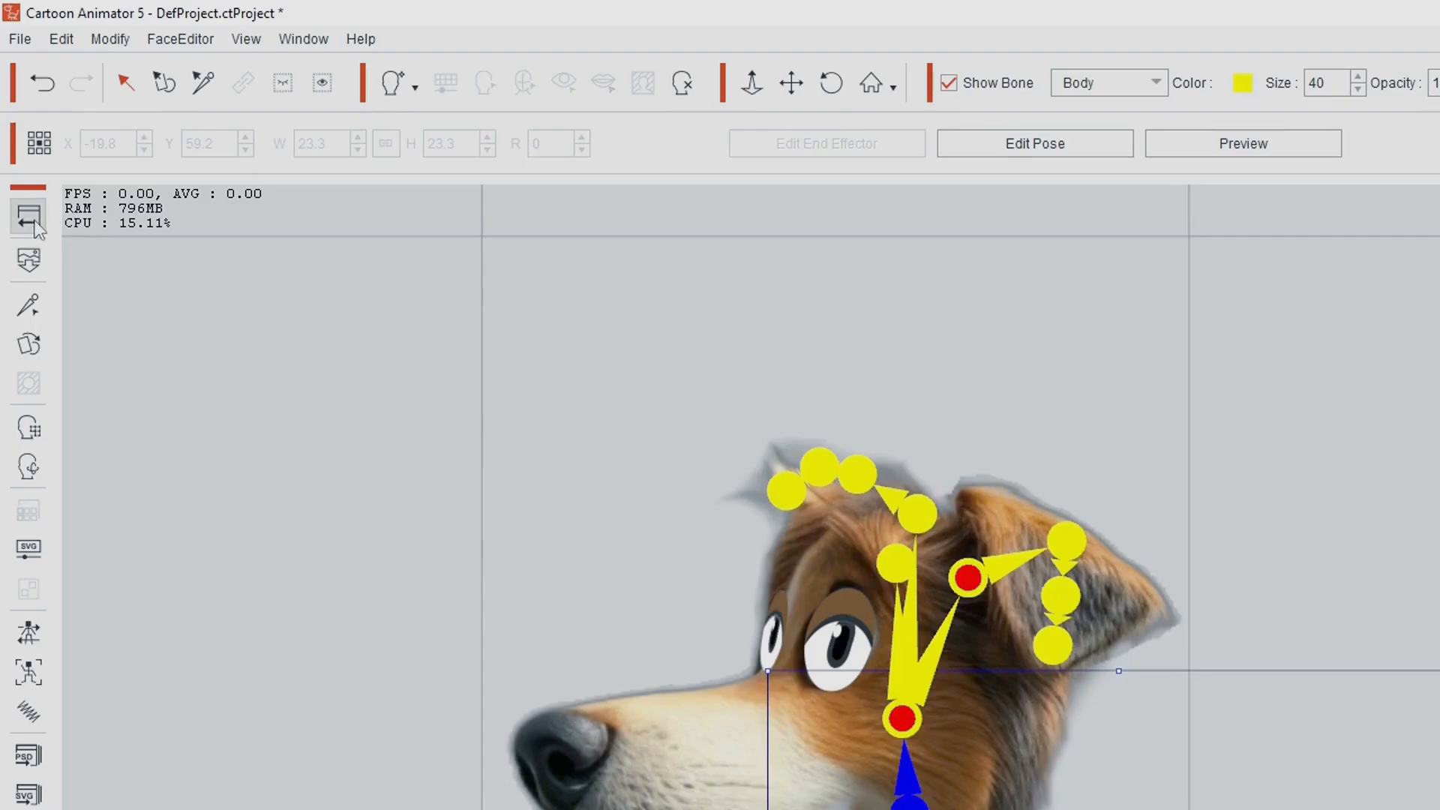
pyautogui.click(30, 219)
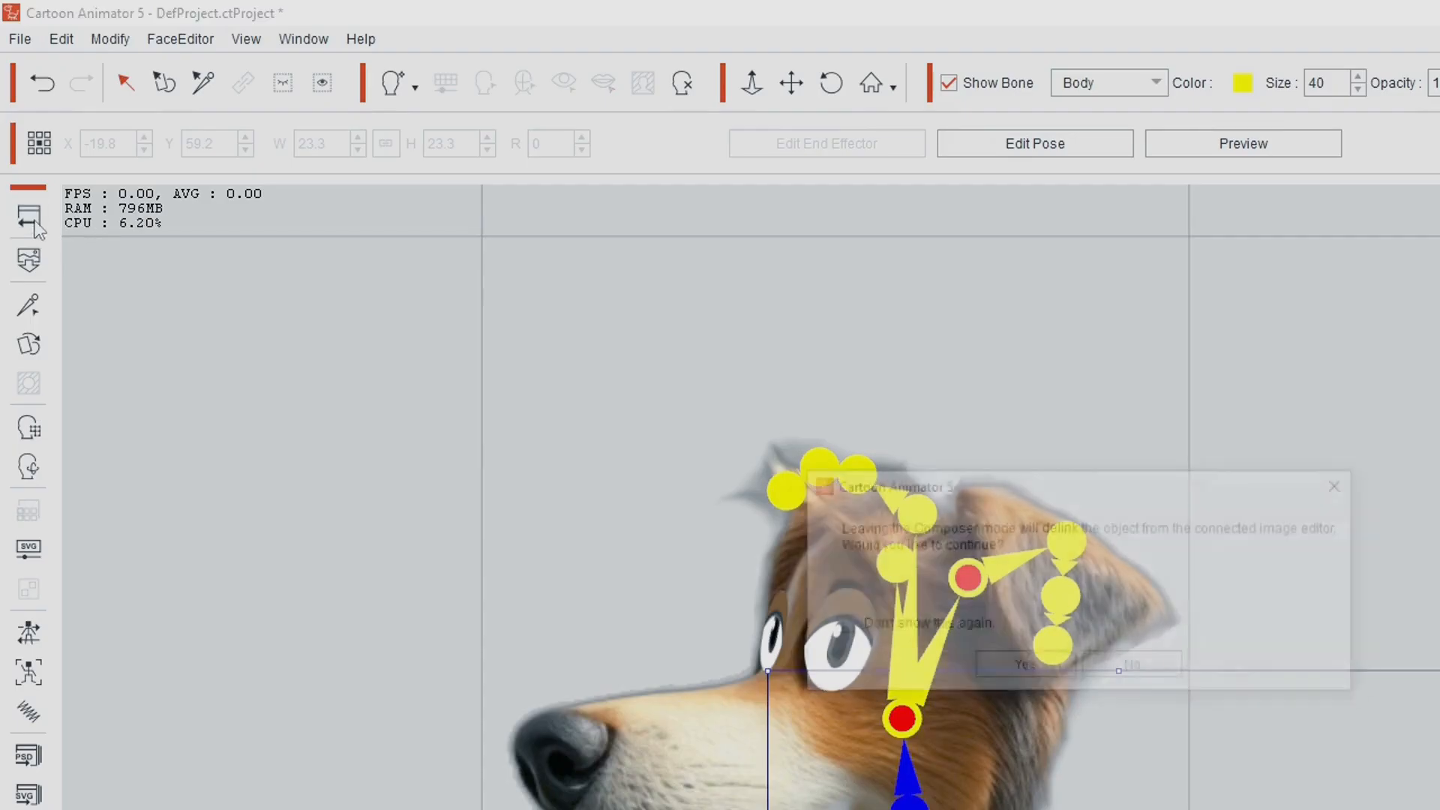
pyautogui.click(1023, 667)
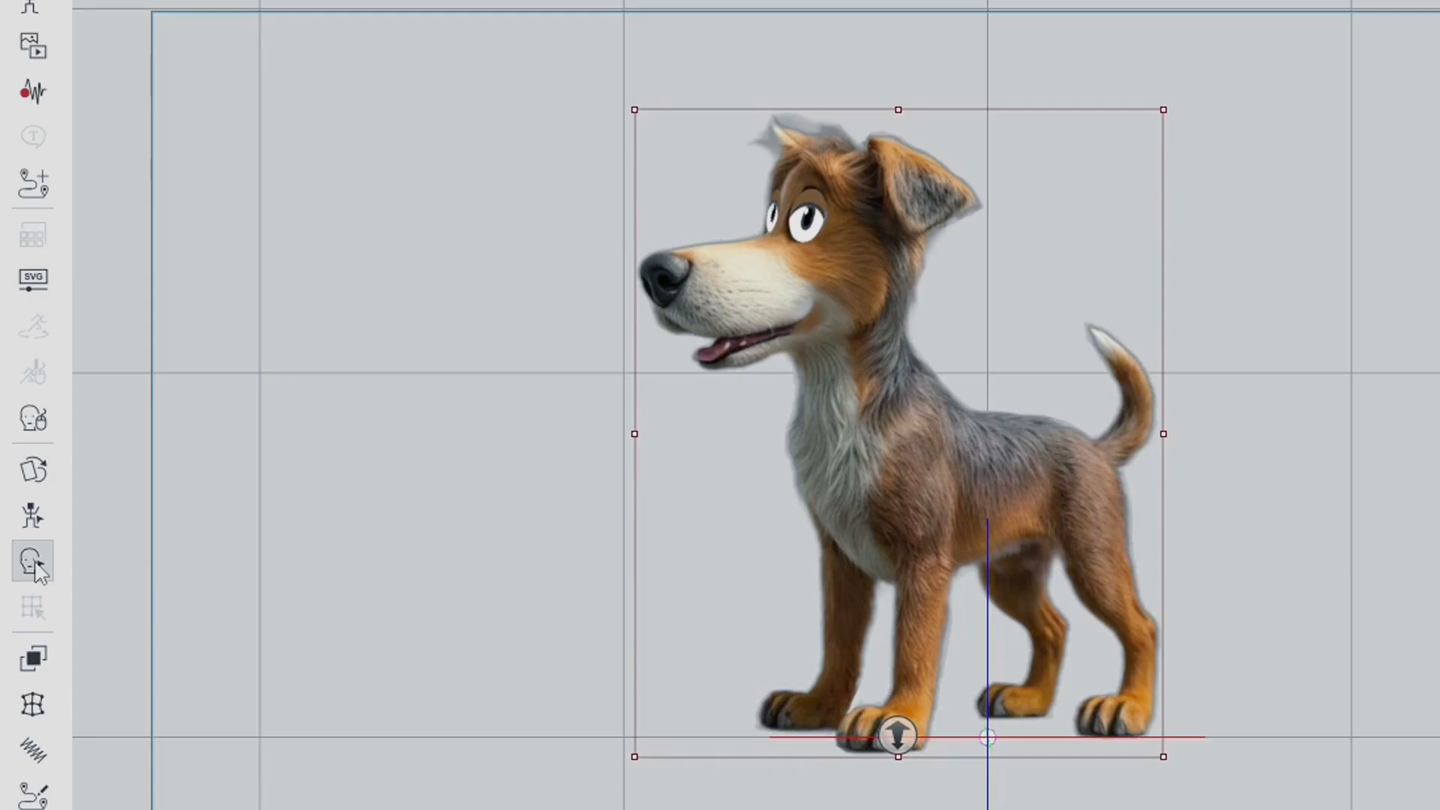
# Use the Face Key Editor to move the dog's eyes with the Morph face controls, then close it
pyautogui.click(33, 567)
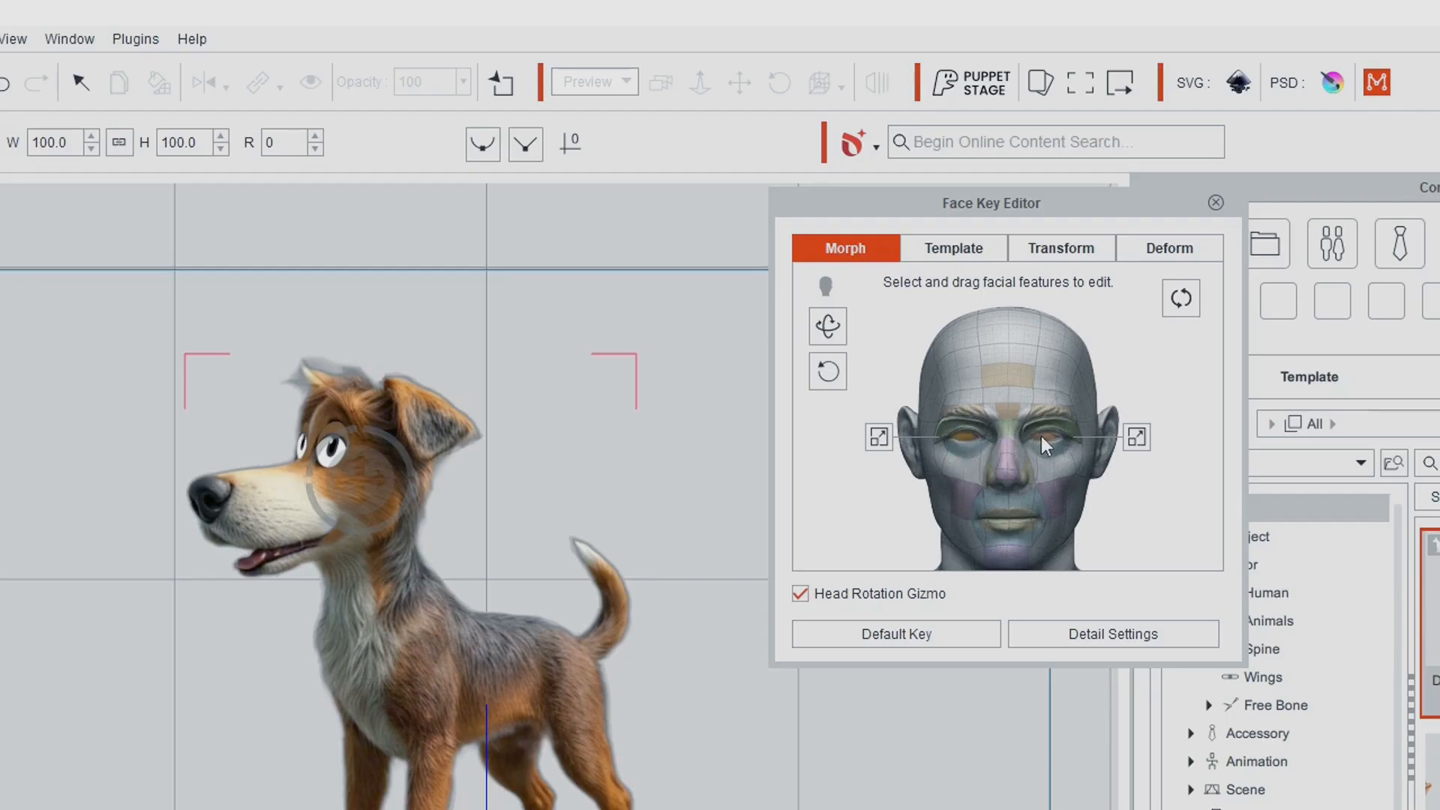
pyautogui.moveTo(1042, 436); pyautogui.dragTo(915, 699)
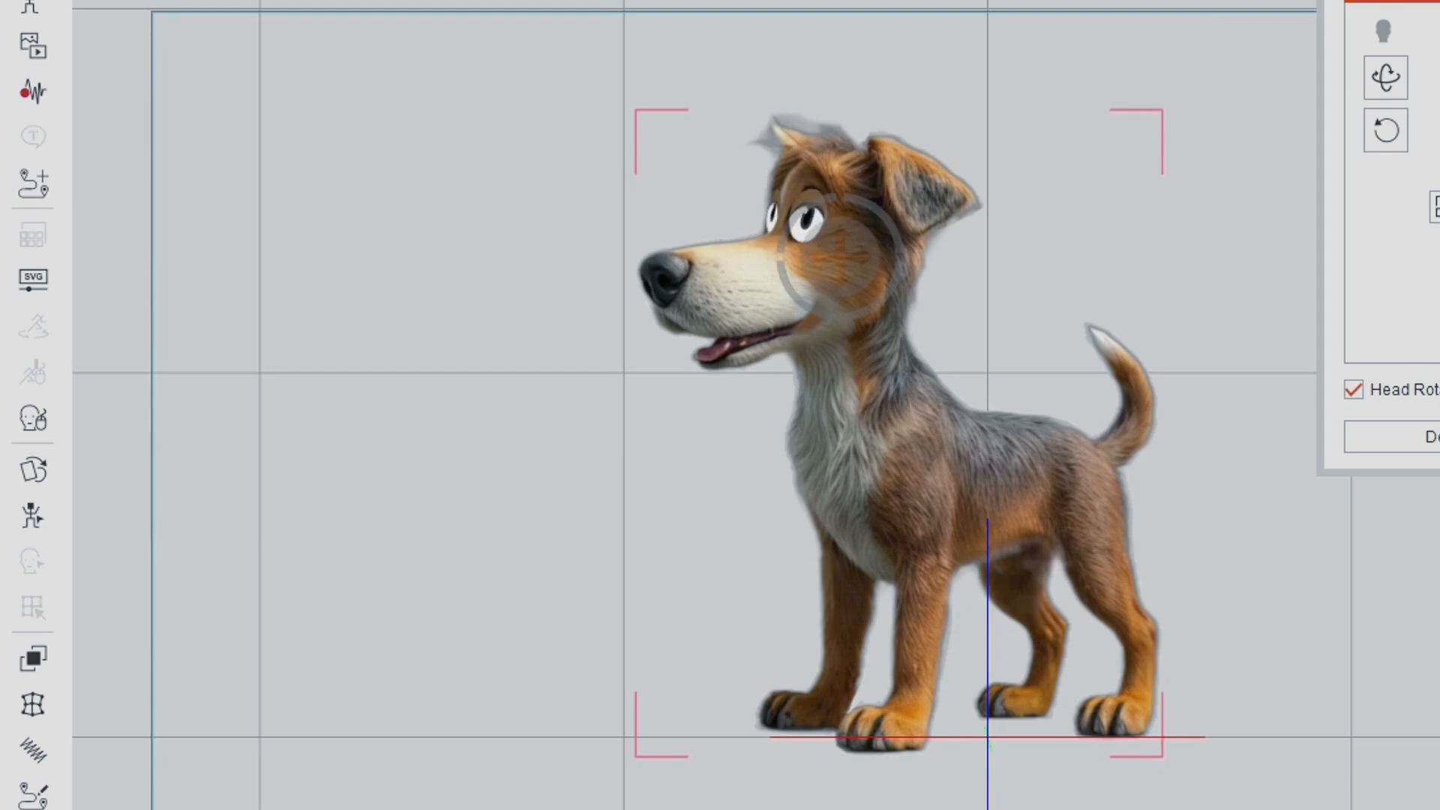
pyautogui.click(1048, 139)
pyautogui.click(1096, 253)
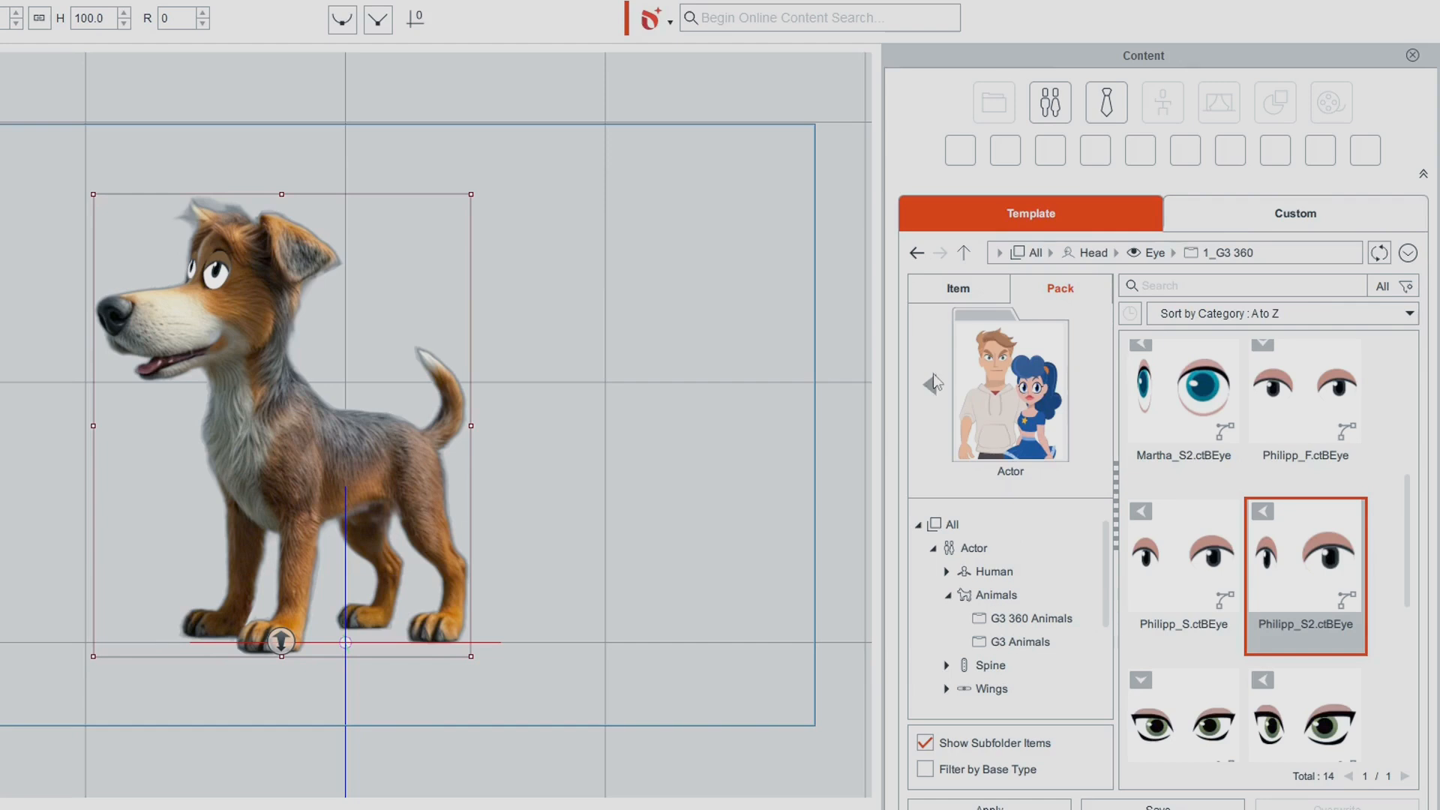
# Leave the Actor pack in the template library and open the Animation pack
pyautogui.click(933, 382)
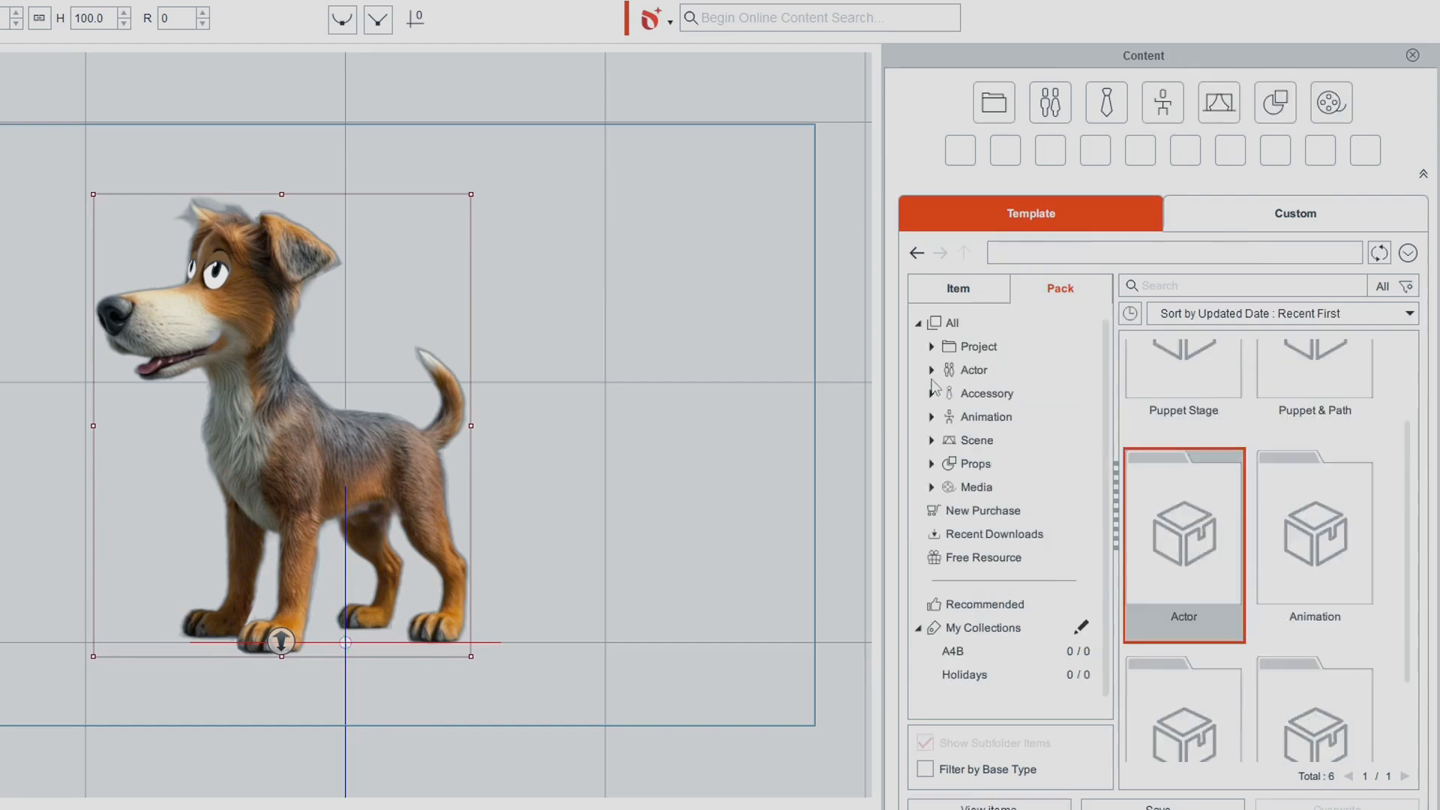
pyautogui.click(1009, 557)
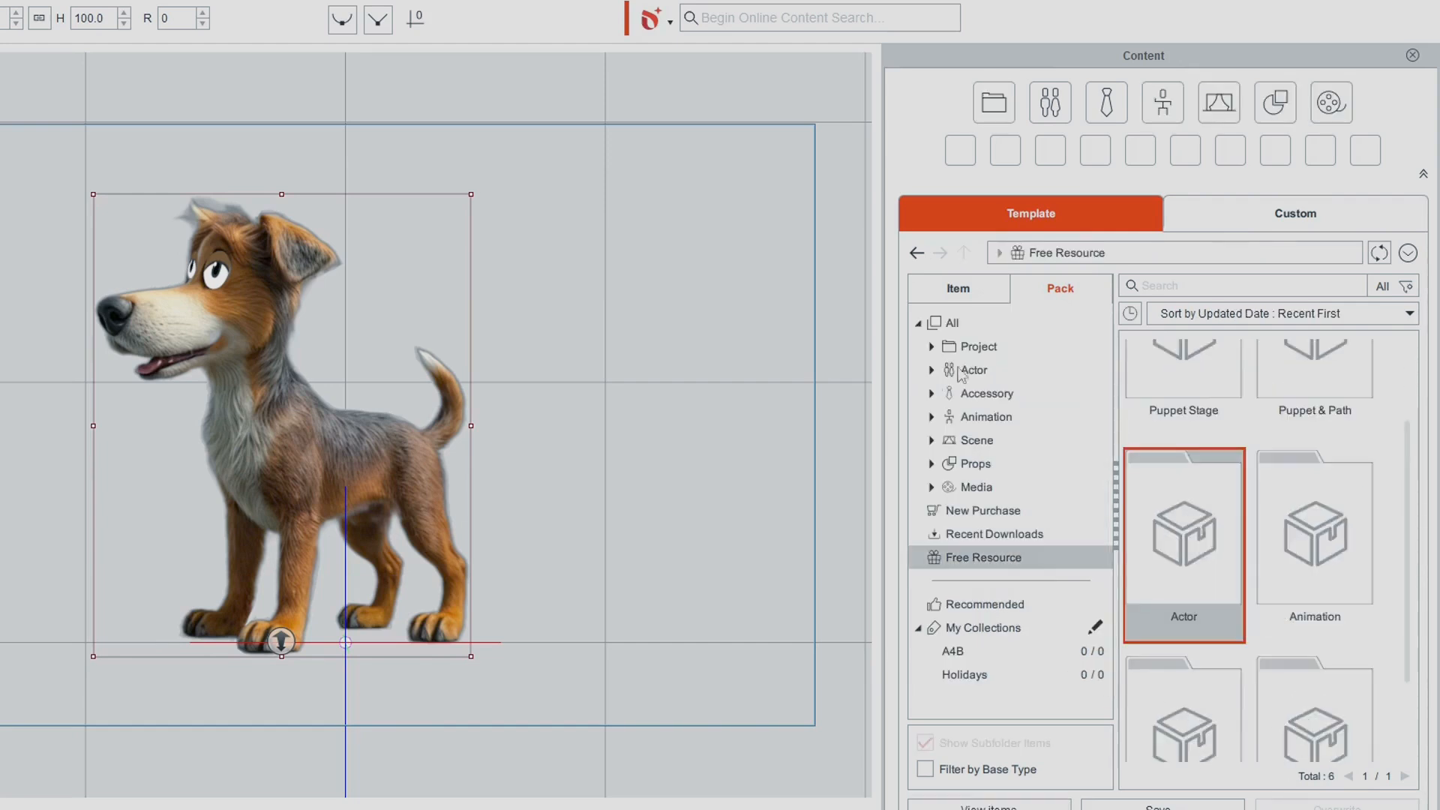
pyautogui.click(1323, 536)
pyautogui.doubleClick(1323, 534)
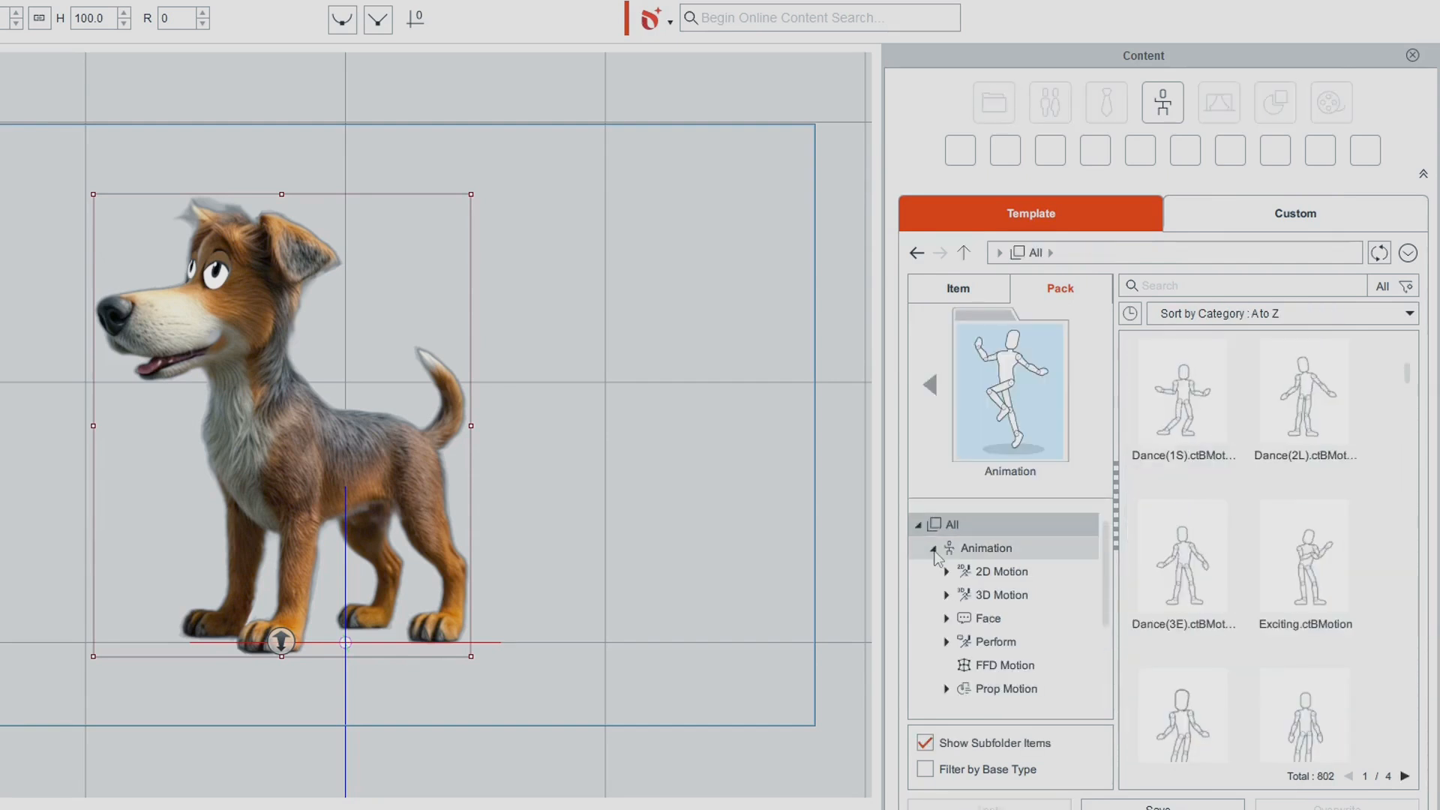
# Apply the Walk(2L) motion from 2D Motion > 2_G3 Animals > Dog > Move to the dog
pyautogui.click(947, 570)
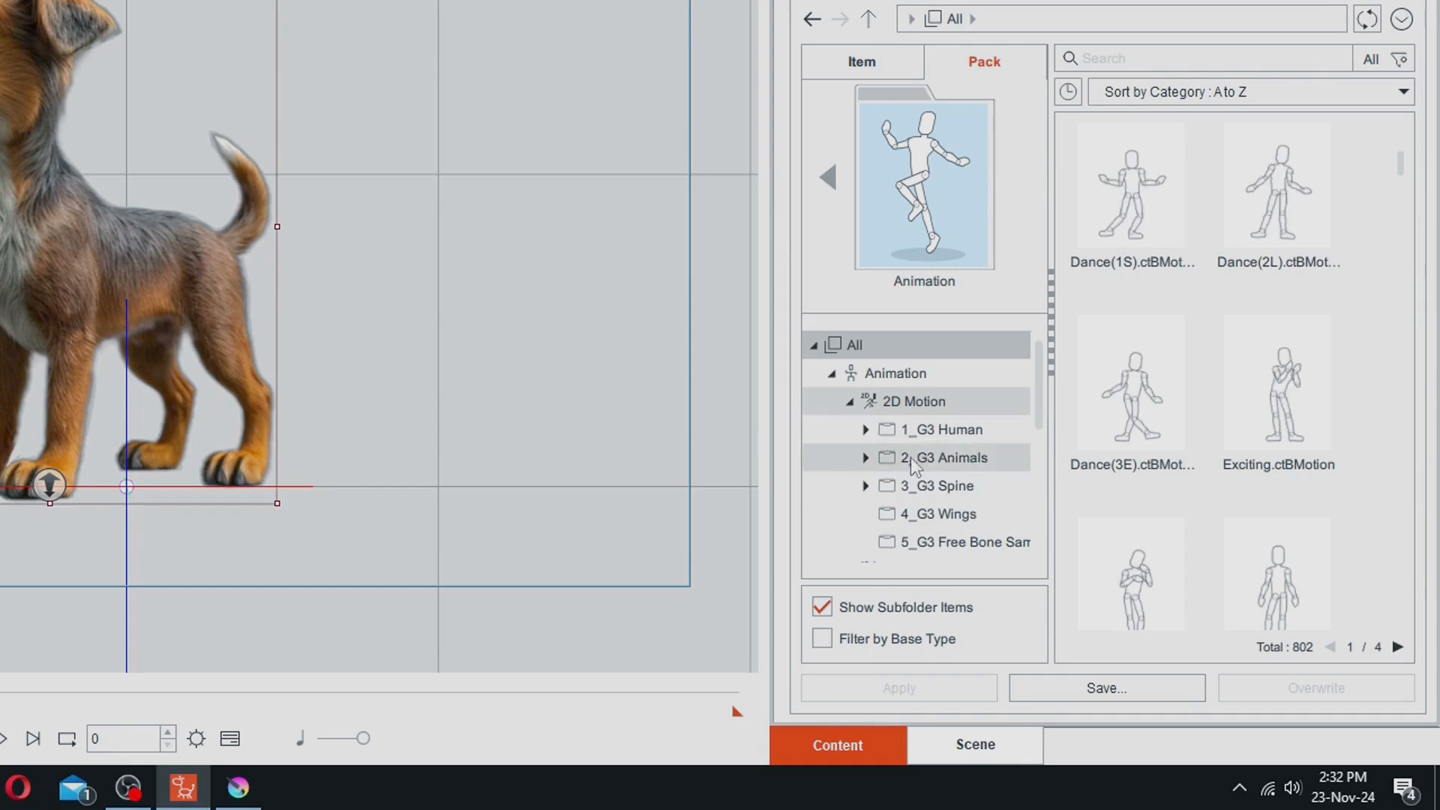
pyautogui.click(864, 459)
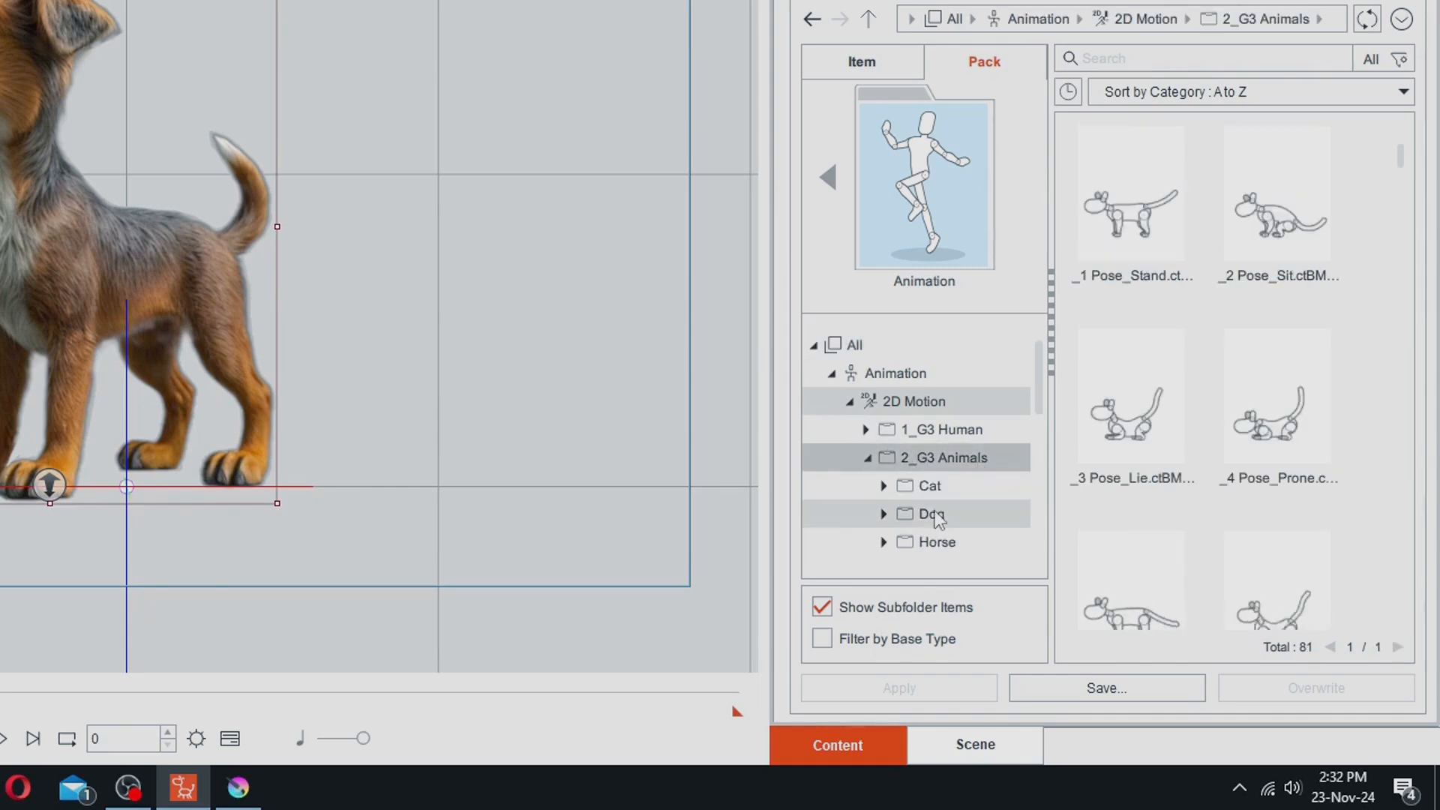
pyautogui.click(931, 514)
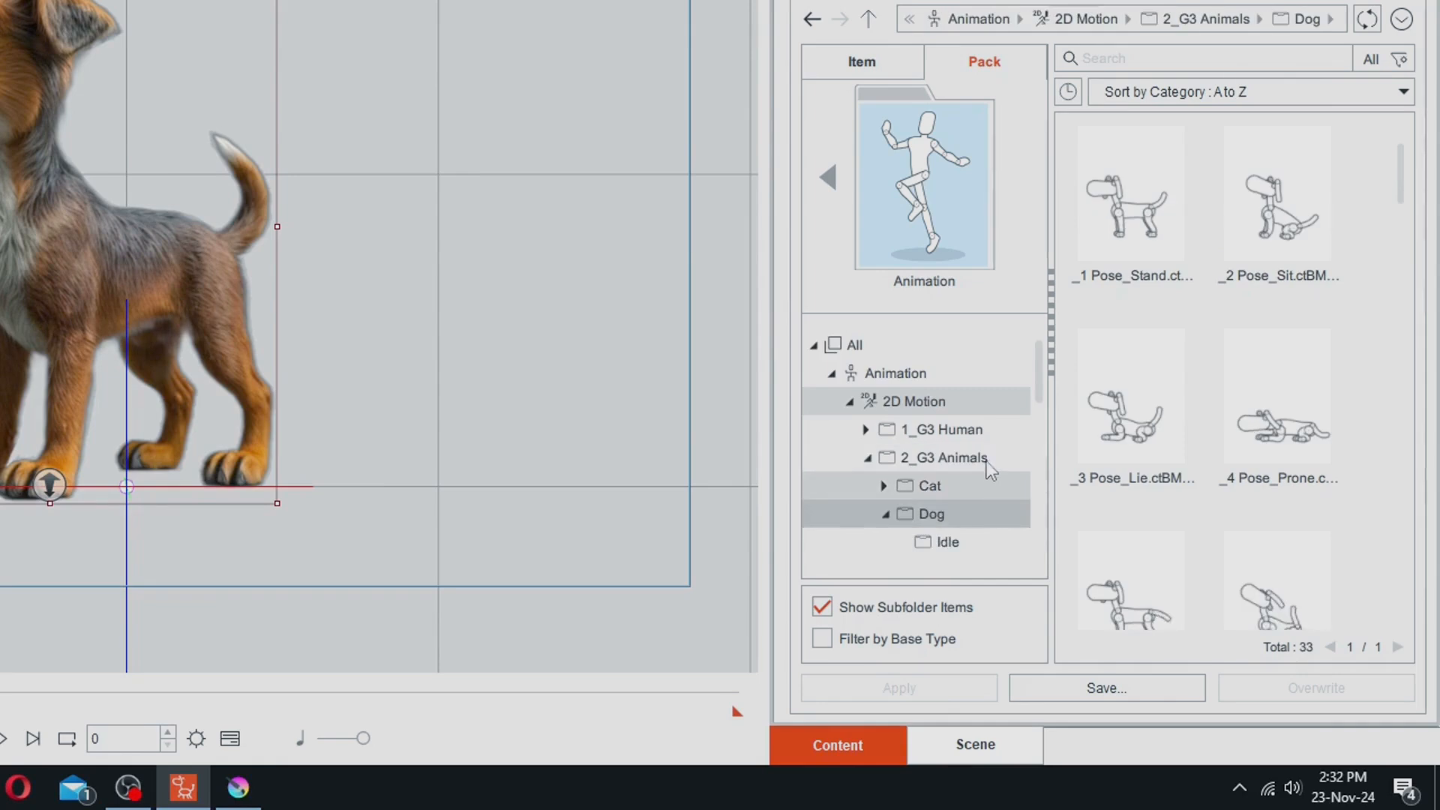
pyautogui.click(952, 344)
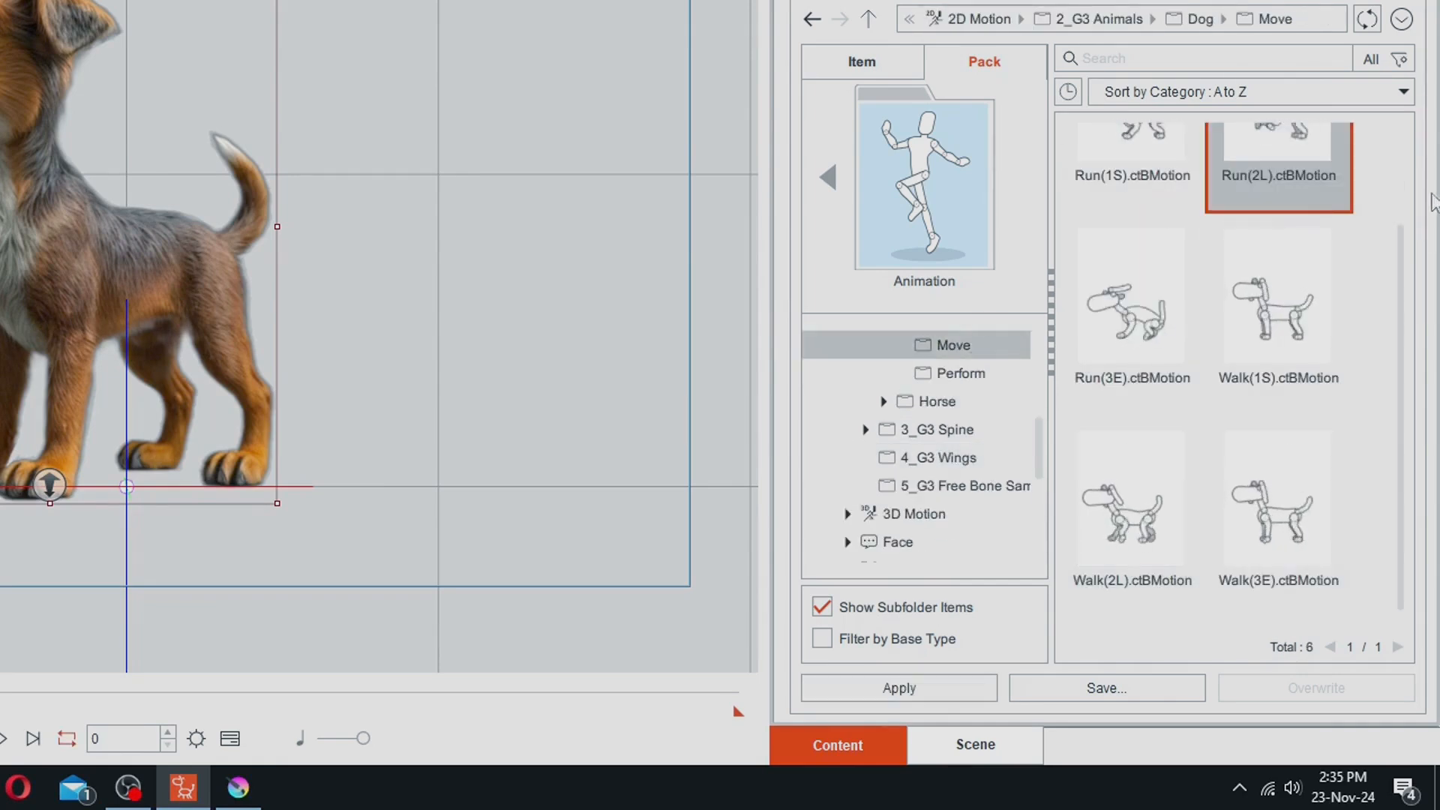
pyautogui.moveTo(1401, 244); pyautogui.dragTo(1405, 105)
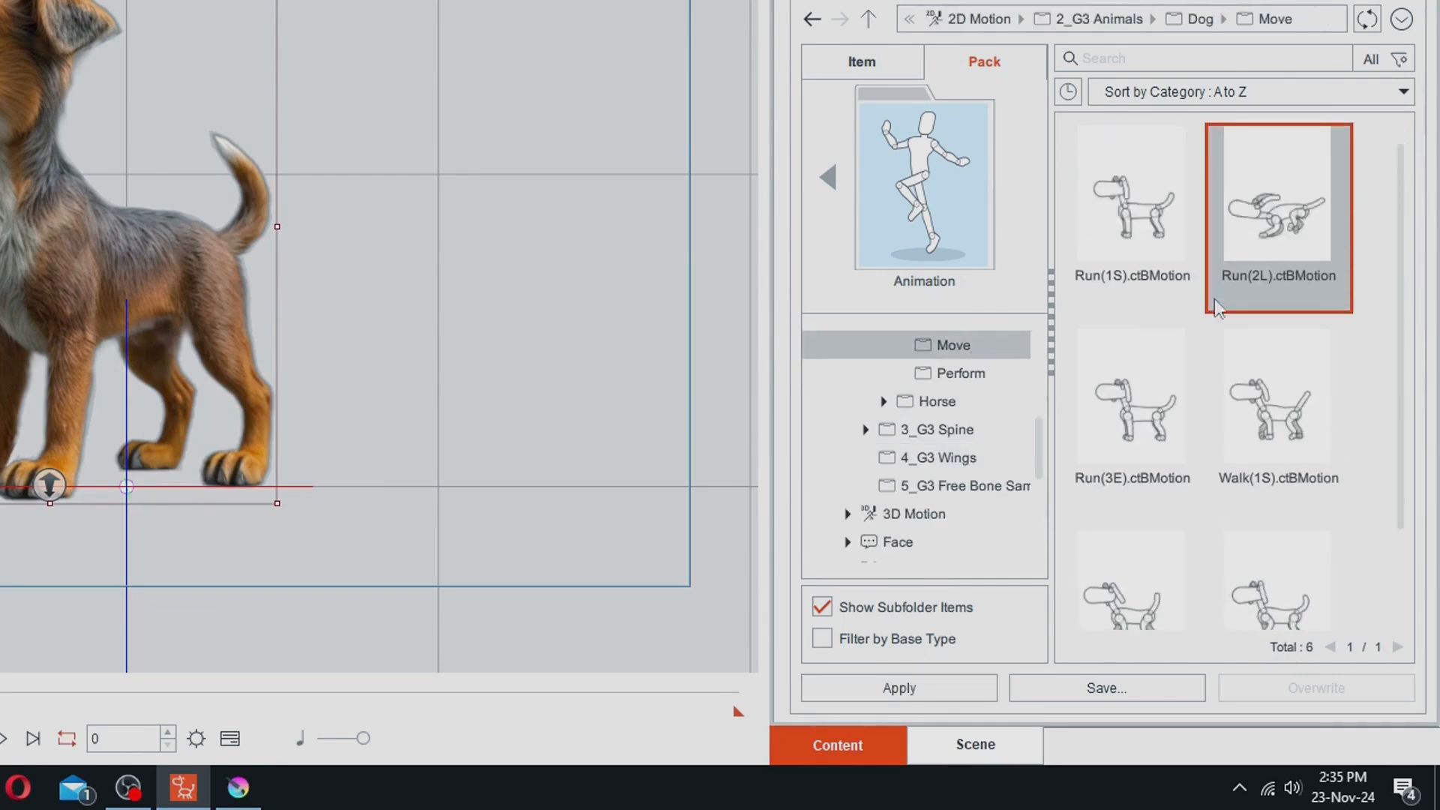
pyautogui.scroll(-1, 1410, 338)
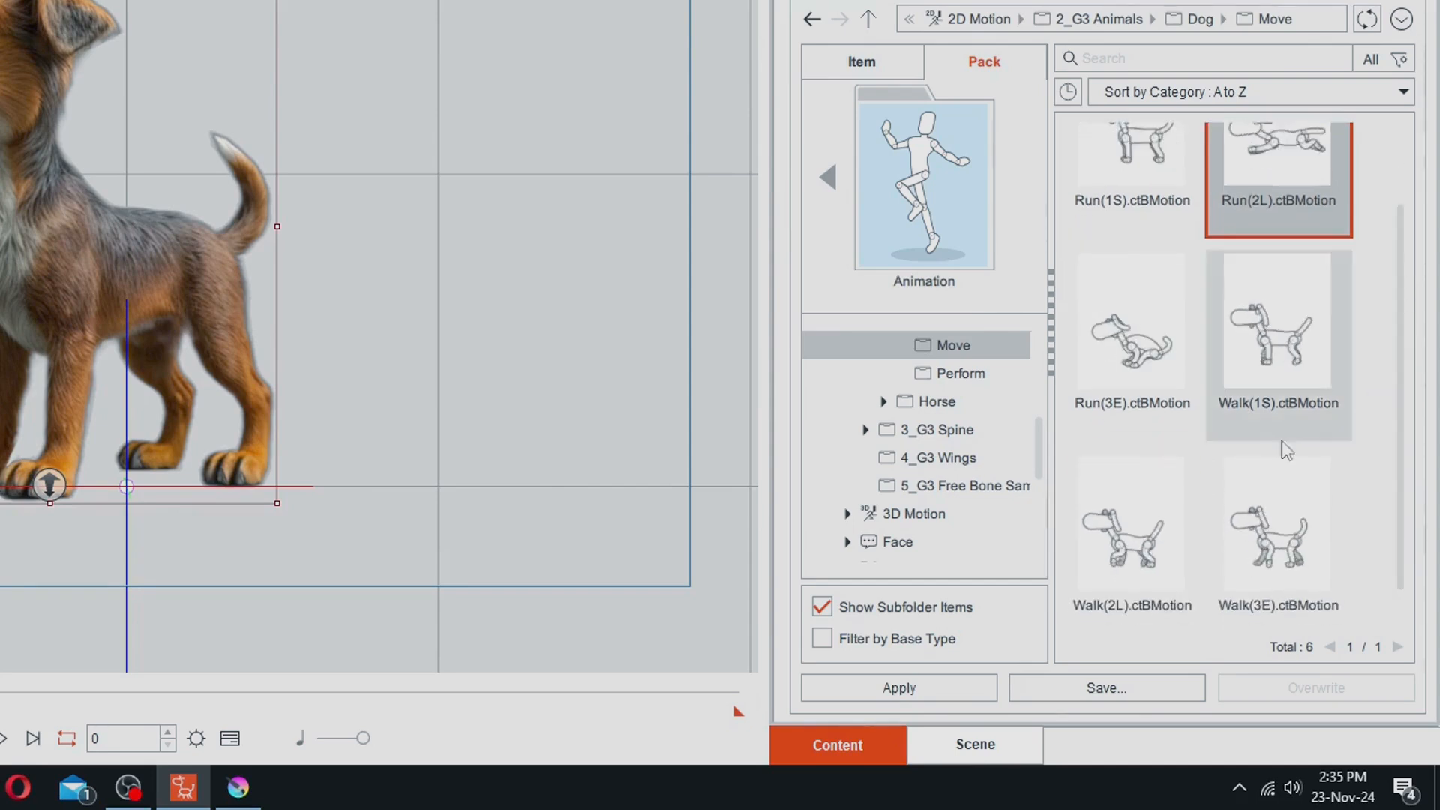
pyautogui.doubleClick(1137, 538)
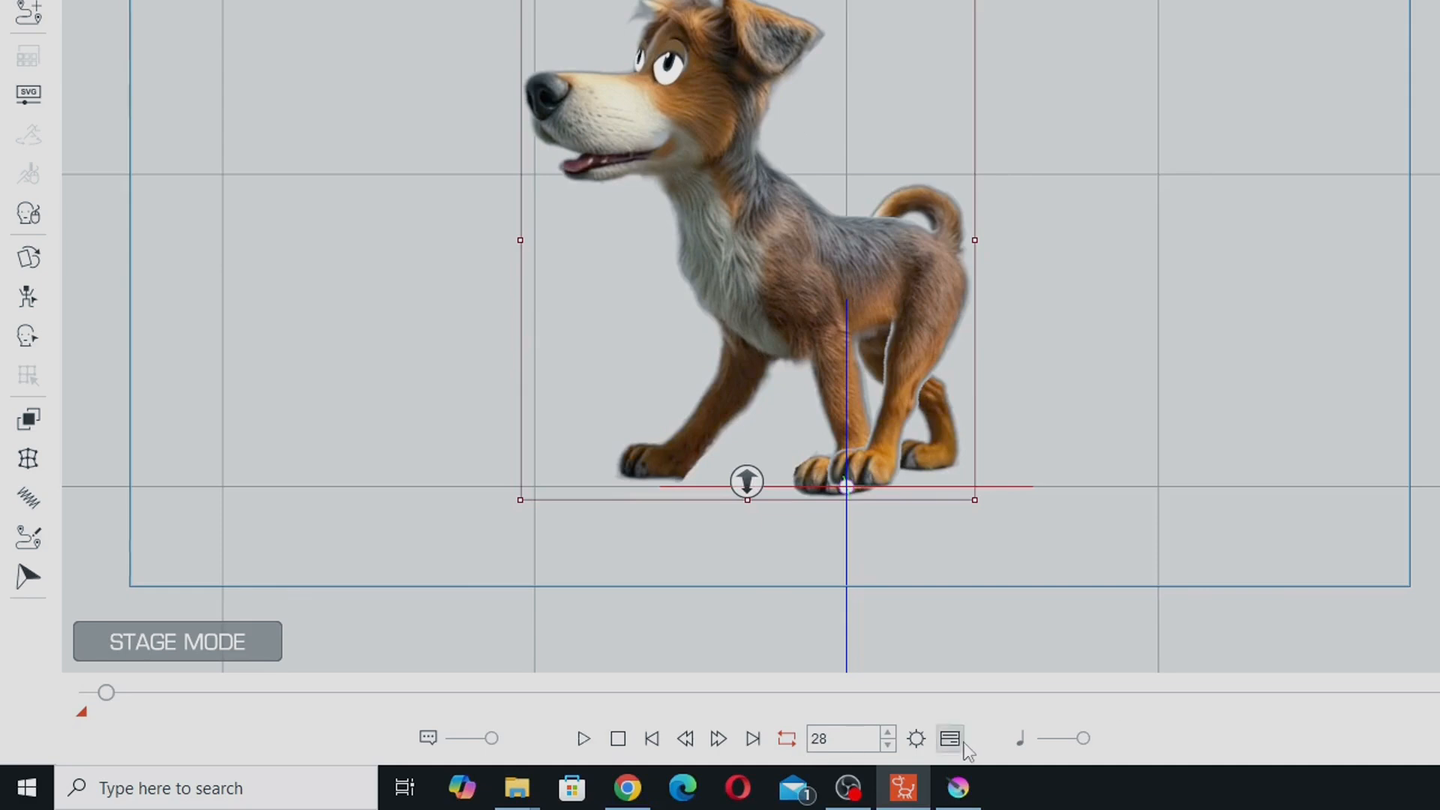
# Examine the walk clip on the timeline, then play the dog's walk animation and stop it
pyautogui.click(633, 762)
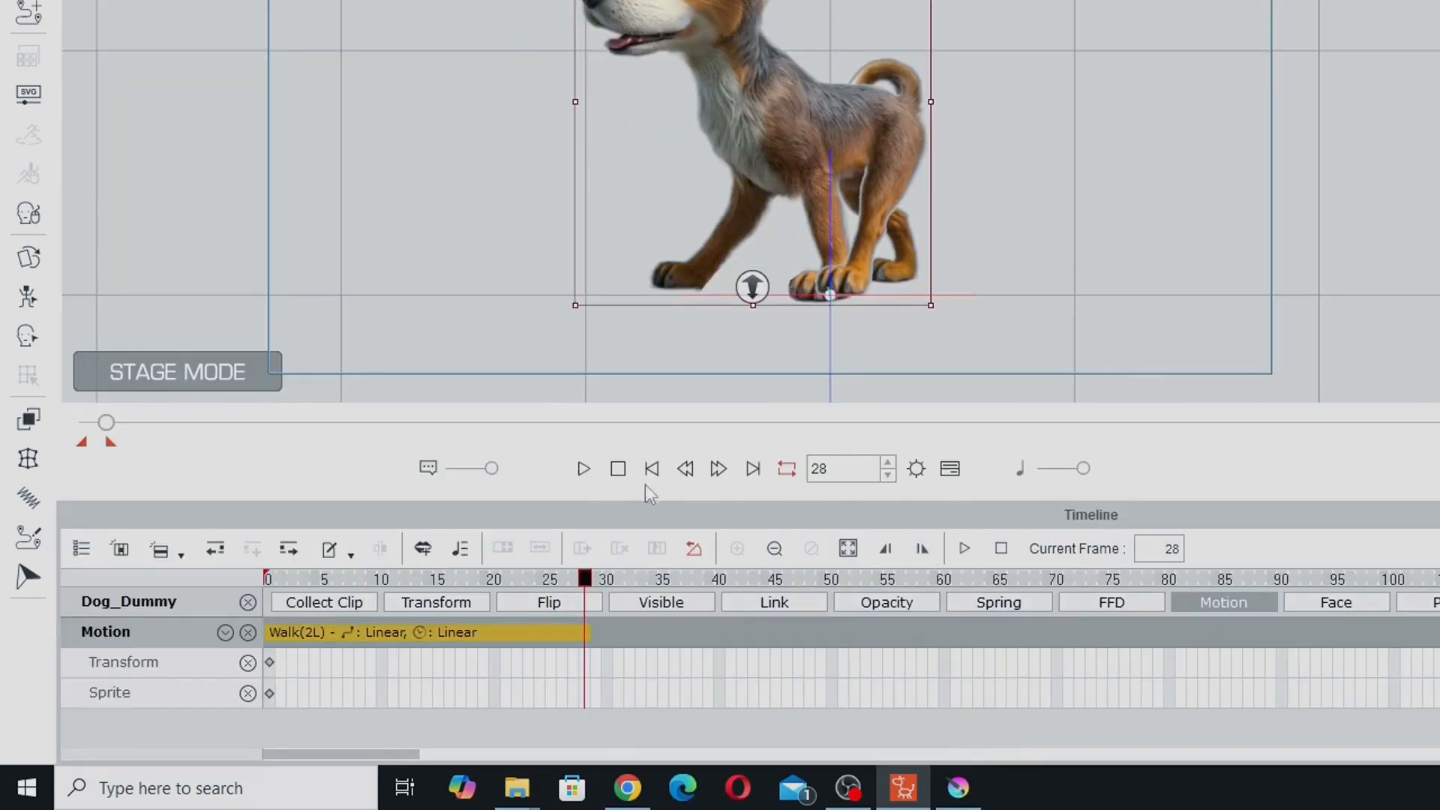
pyautogui.click(950, 468)
pyautogui.click(486, 750)
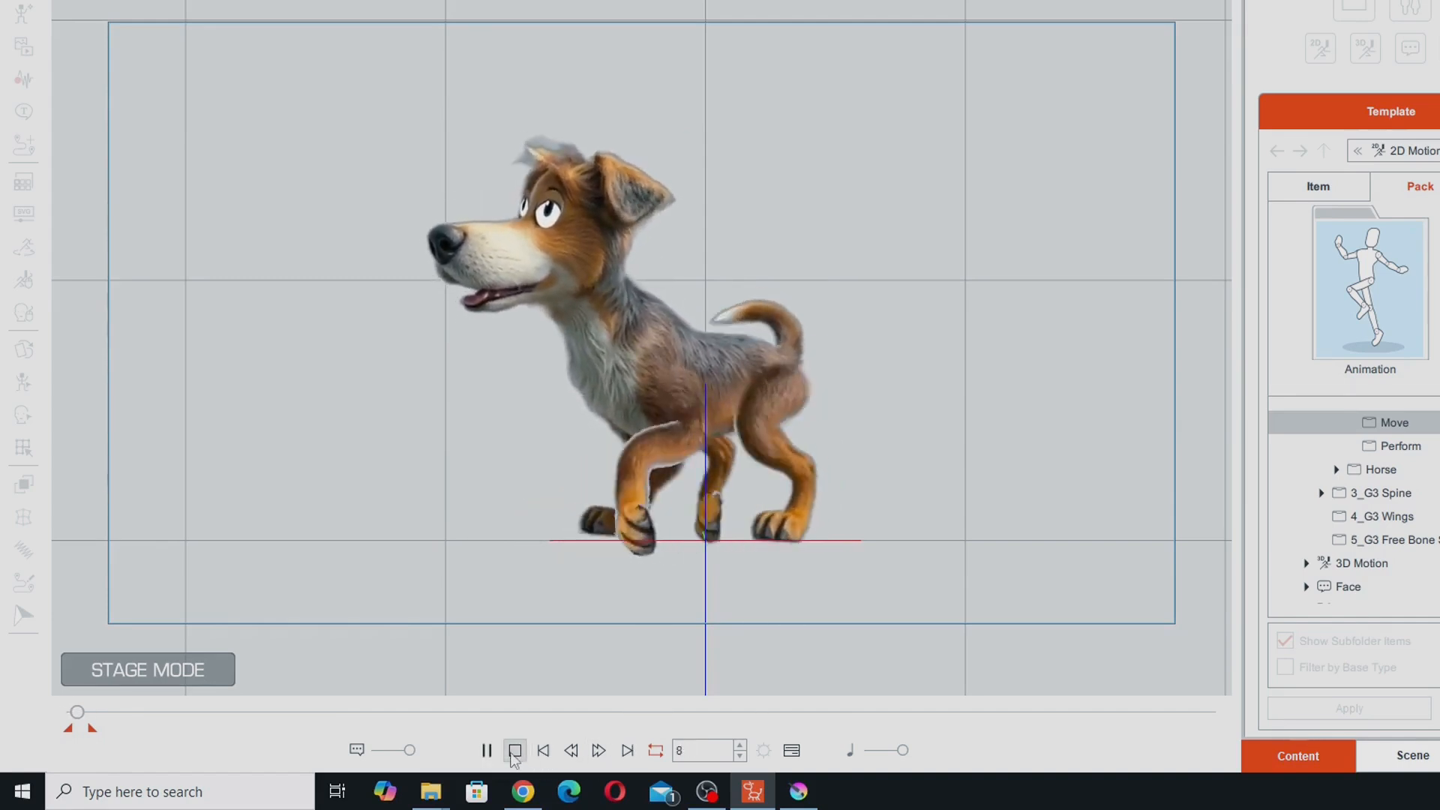
pyautogui.click(515, 753)
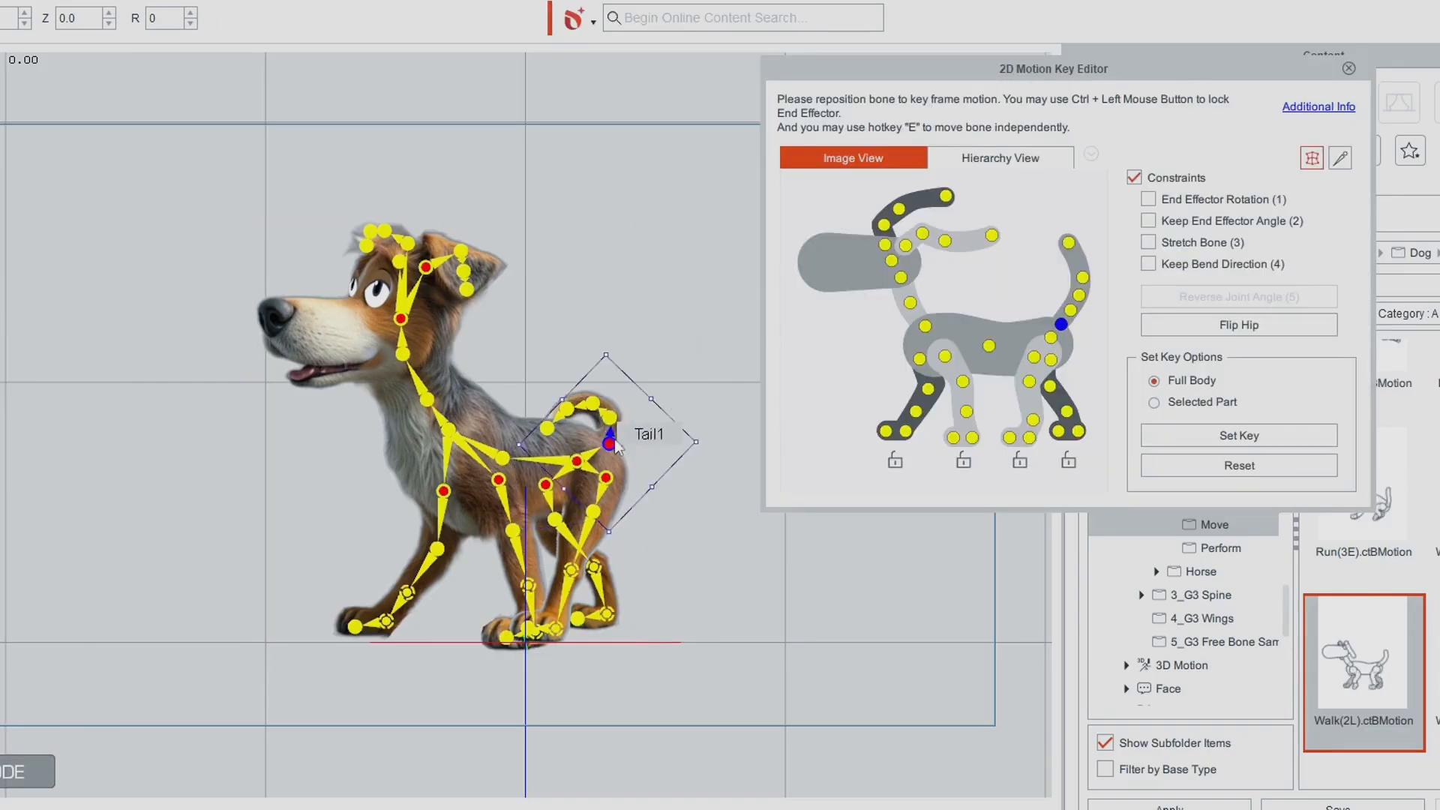
# Rotate the dog's tail bones in the 2D Motion Key Editor so the curled tail points upward
pyautogui.click(627, 421)
pyautogui.moveTo(675, 351); pyautogui.dragTo(704, 372)
pyautogui.click(628, 399)
pyautogui.click(609, 442)
pyautogui.moveTo(701, 510); pyautogui.dragTo(673, 540)
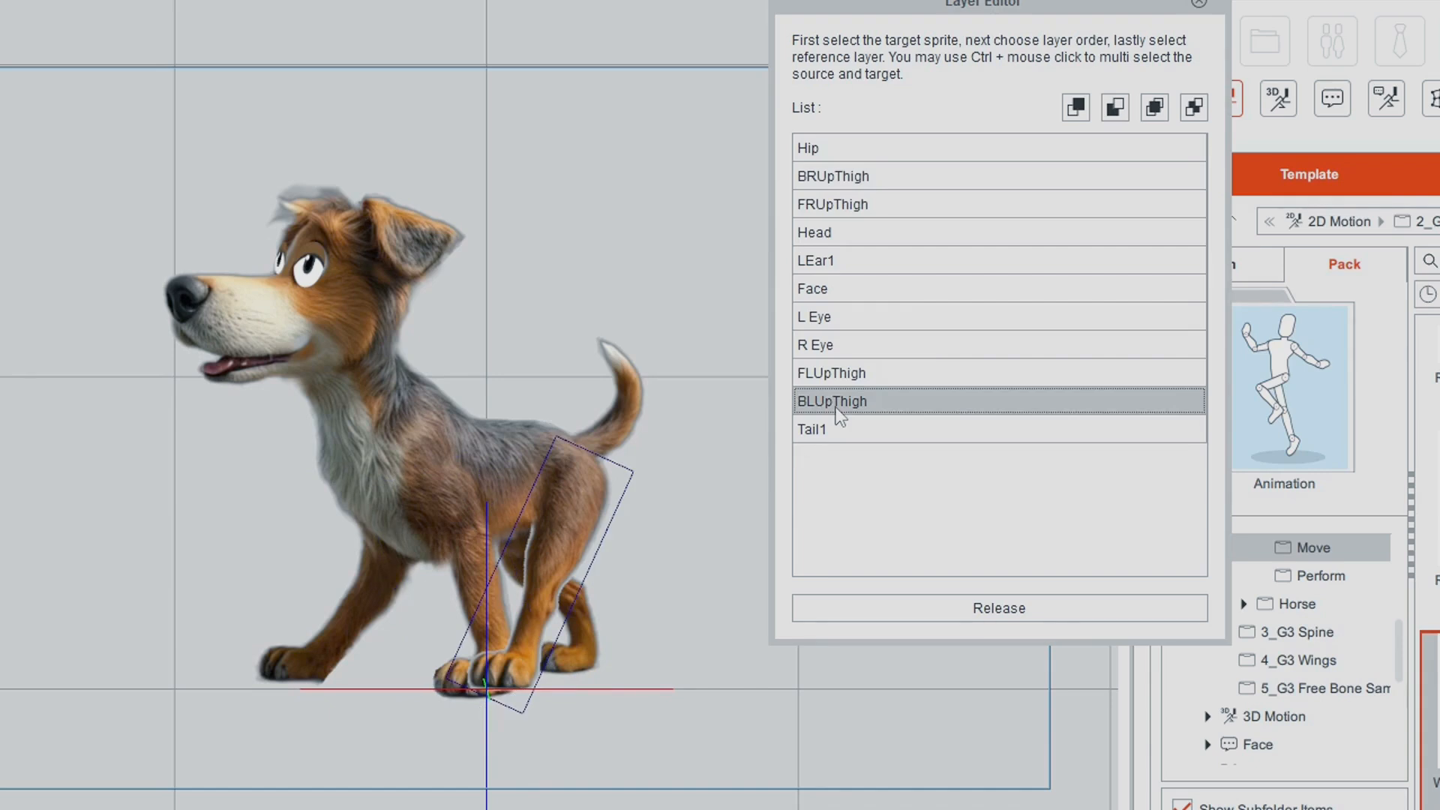
# Place the BLUpThigh layer behind FLUpThigh and replay the walk animation
pyautogui.click(1115, 107)
pyautogui.click(884, 371)
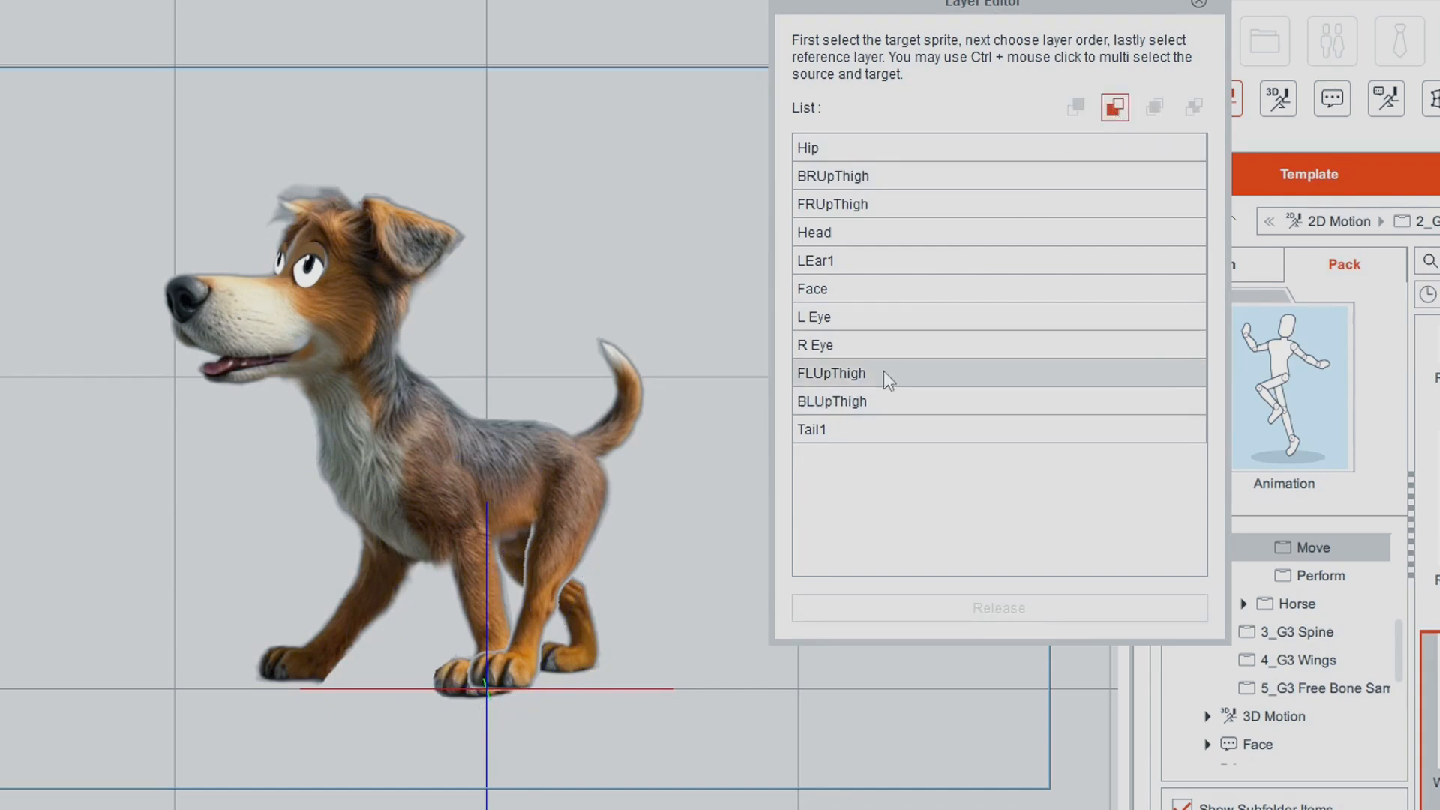
pyautogui.click(1200, 3)
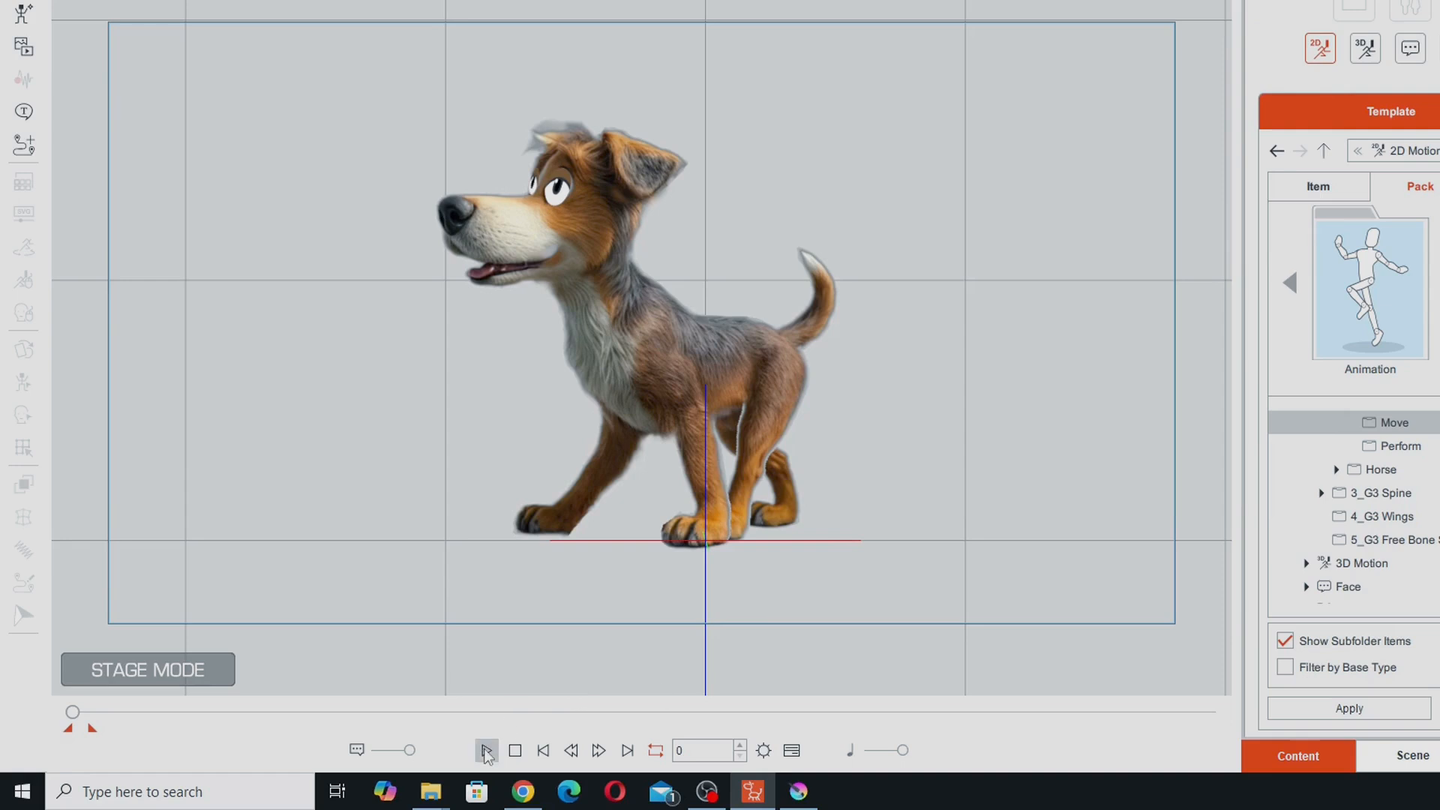
pyautogui.click(487, 751)
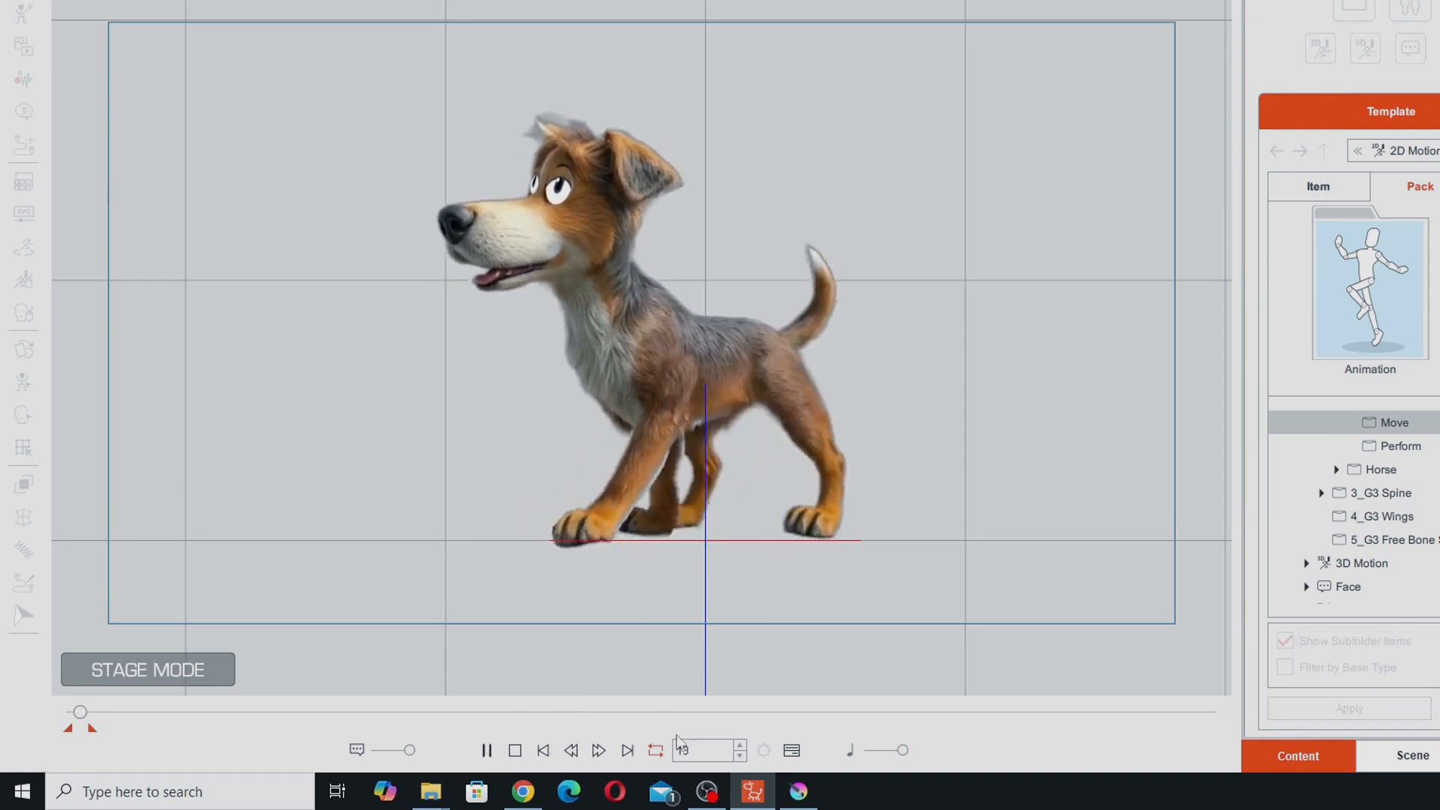